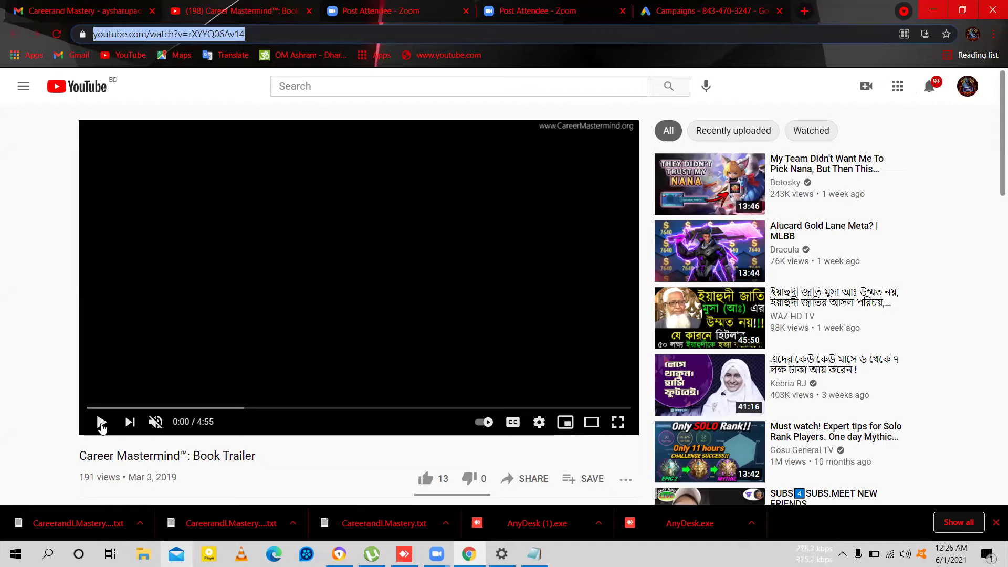
# Step: Play the Career Mastermind: Book Trailer video, open its publisher's channel, and look through the channel's featured video, uploads and shorts
pyautogui.click(101, 423)
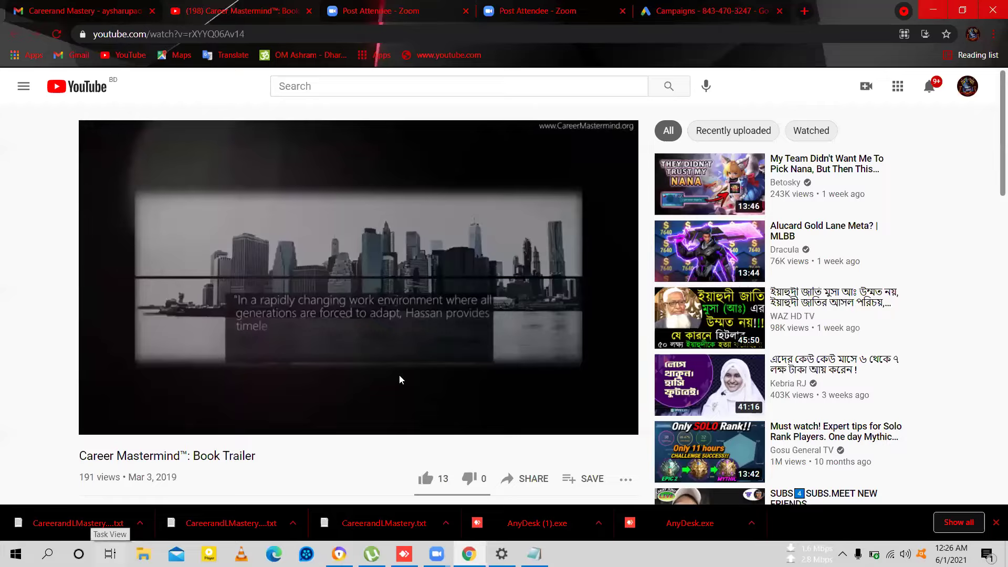
pyautogui.scroll(-5, 992, 226)
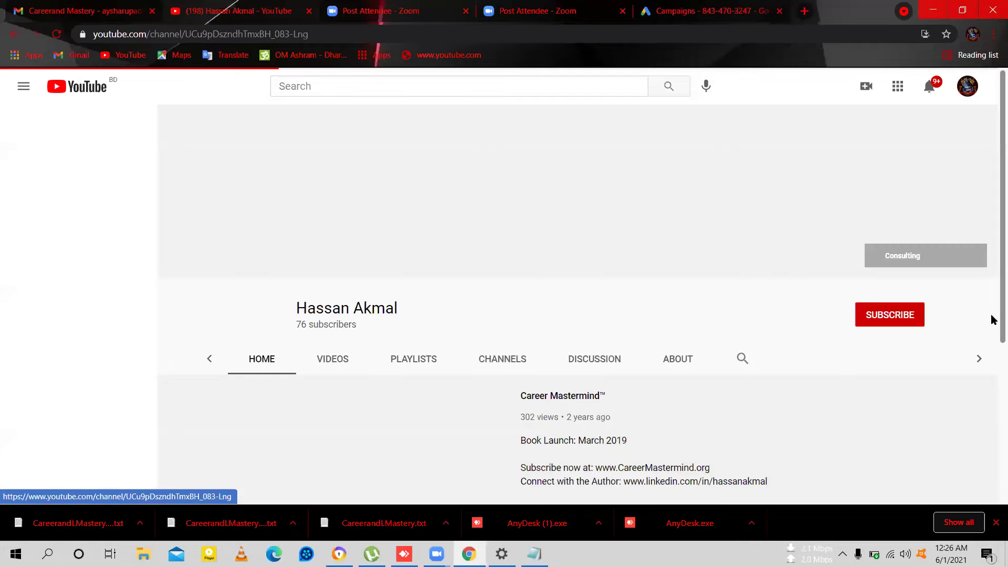
pyautogui.scroll(-6, 990, 326)
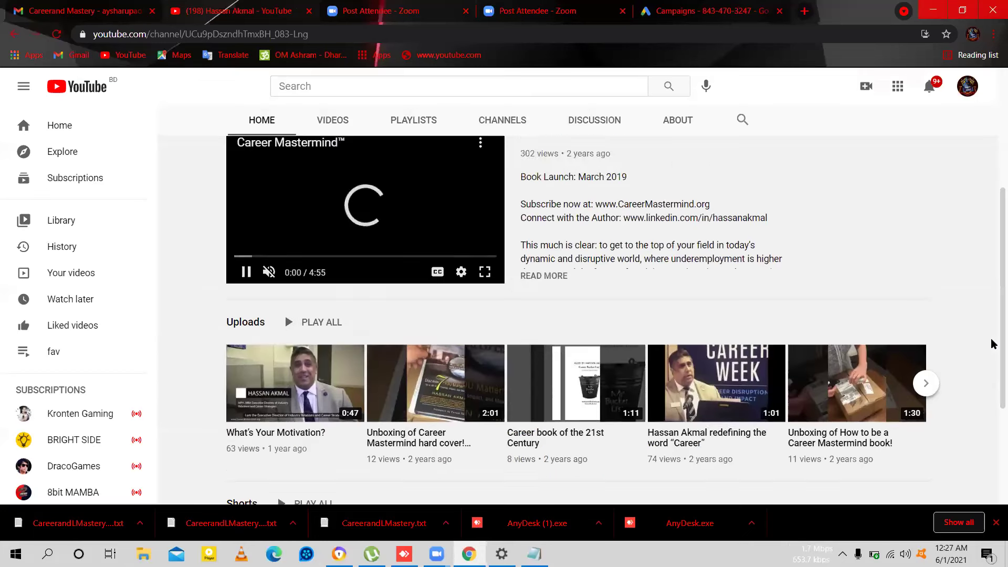
pyautogui.scroll(-1, 992, 386)
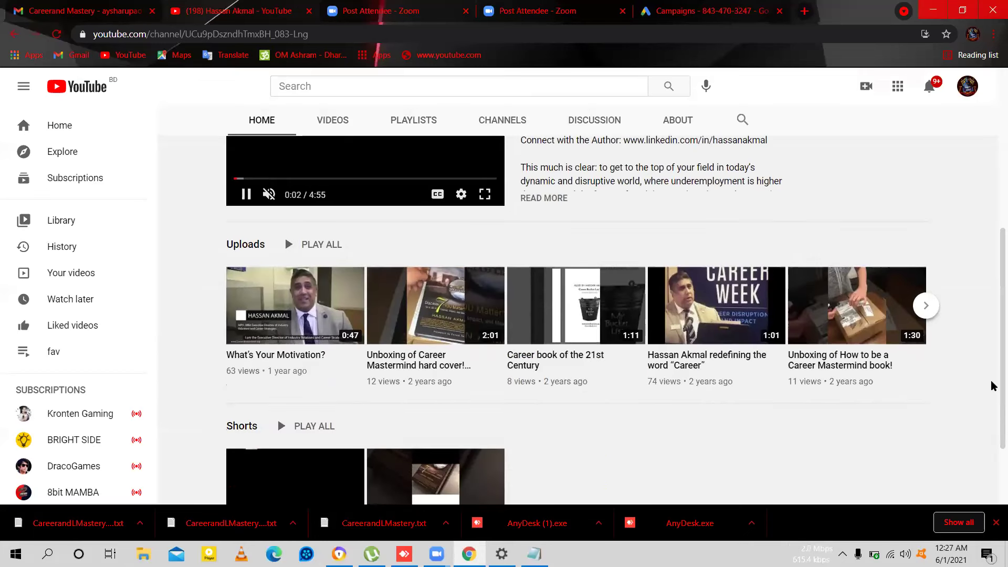
pyautogui.scroll(-1, 993, 386)
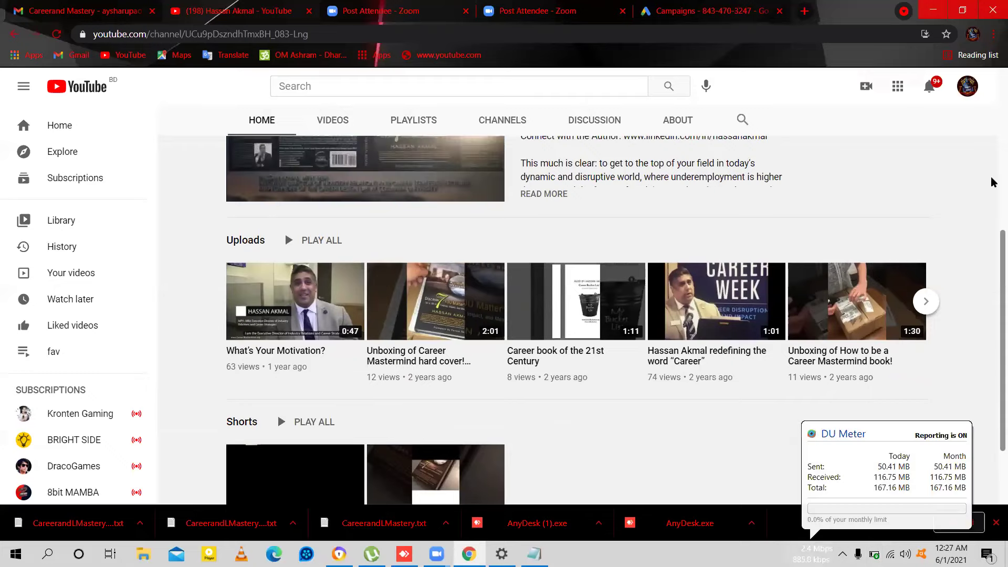
pyautogui.scroll(1, 993, 182)
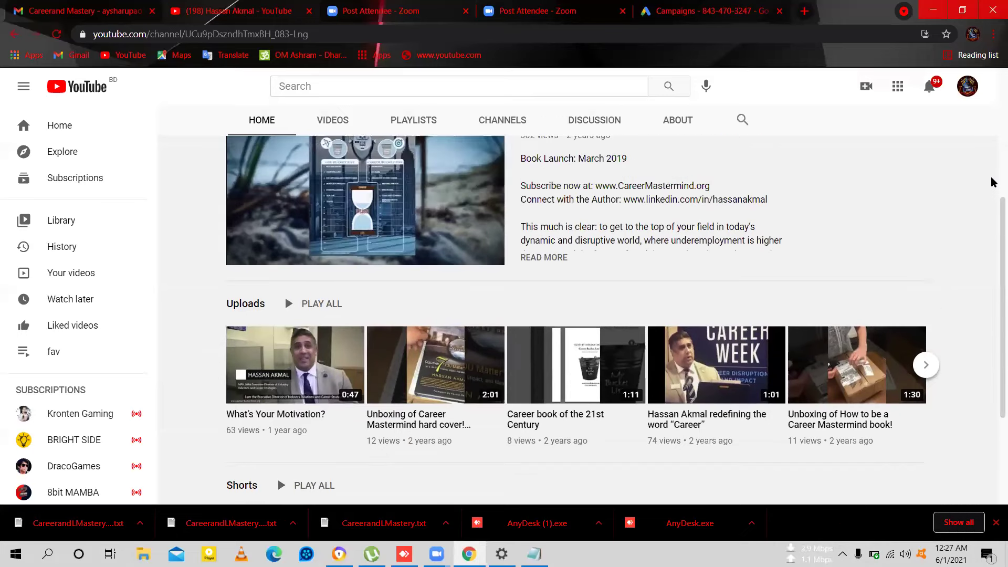
pyautogui.scroll(4, 370, 322)
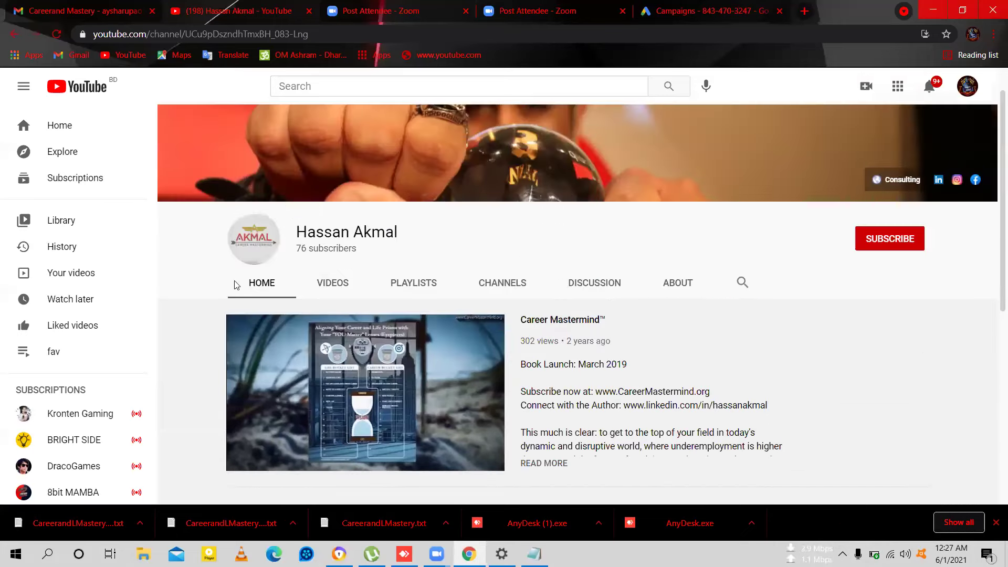
pyautogui.scroll(1, 338, 324)
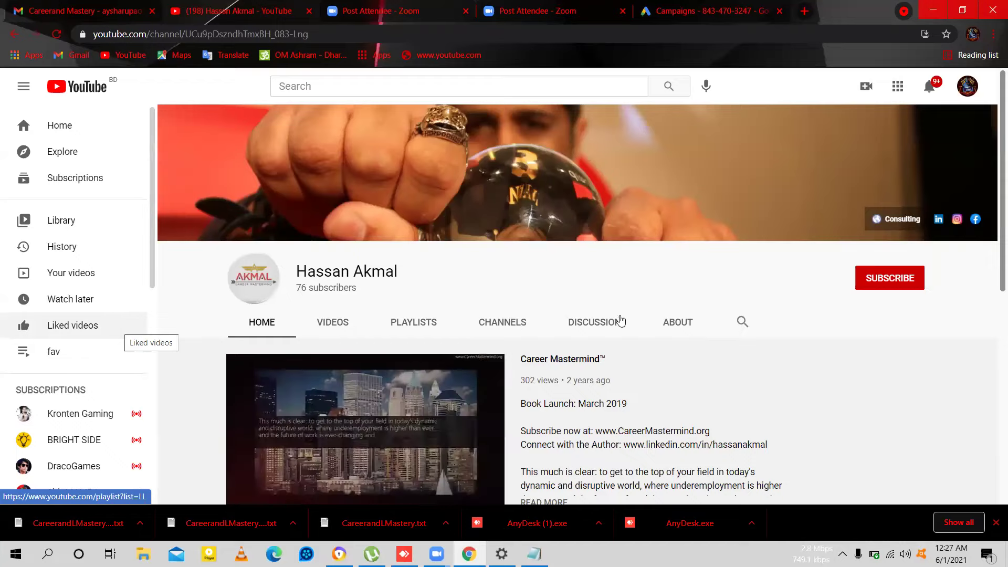
# Step: Open the channel's About information and read its description, details and links
pyautogui.click(671, 327)
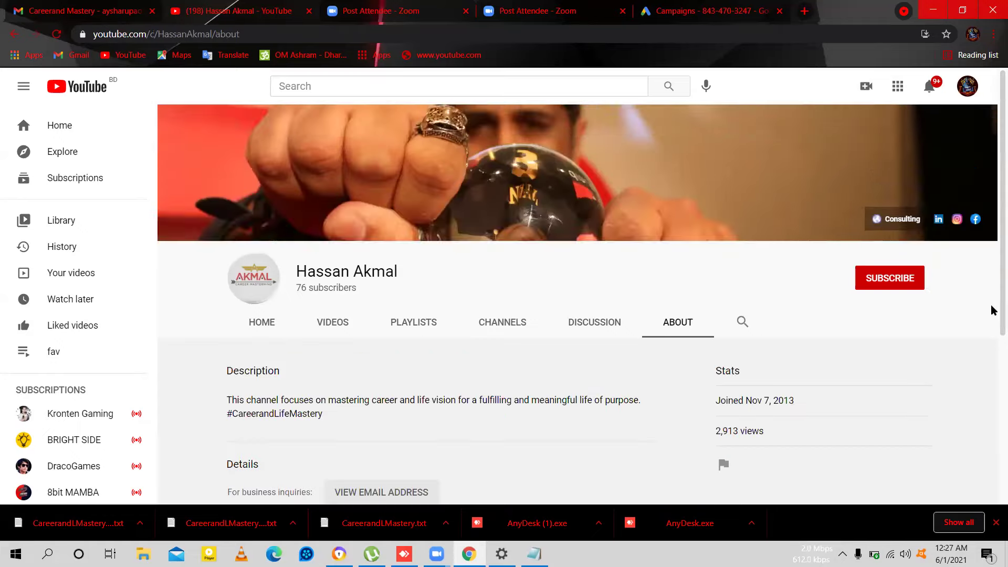
pyautogui.scroll(-3, 991, 313)
pyautogui.scroll(-1, 991, 323)
pyautogui.scroll(1, 991, 317)
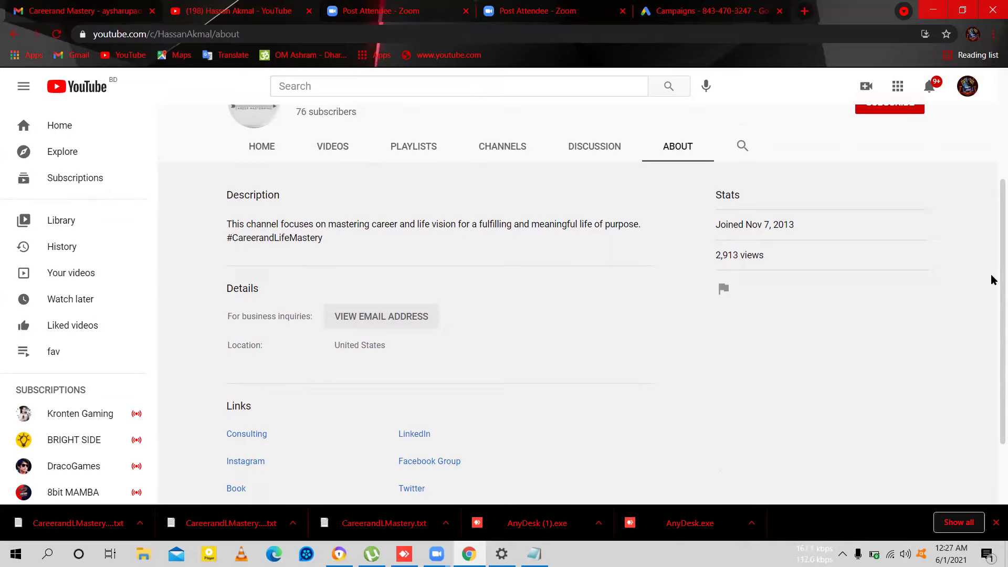
# Step: Switch to the Google Ads campaigns overview and start a new campaign
pyautogui.click(735, 14)
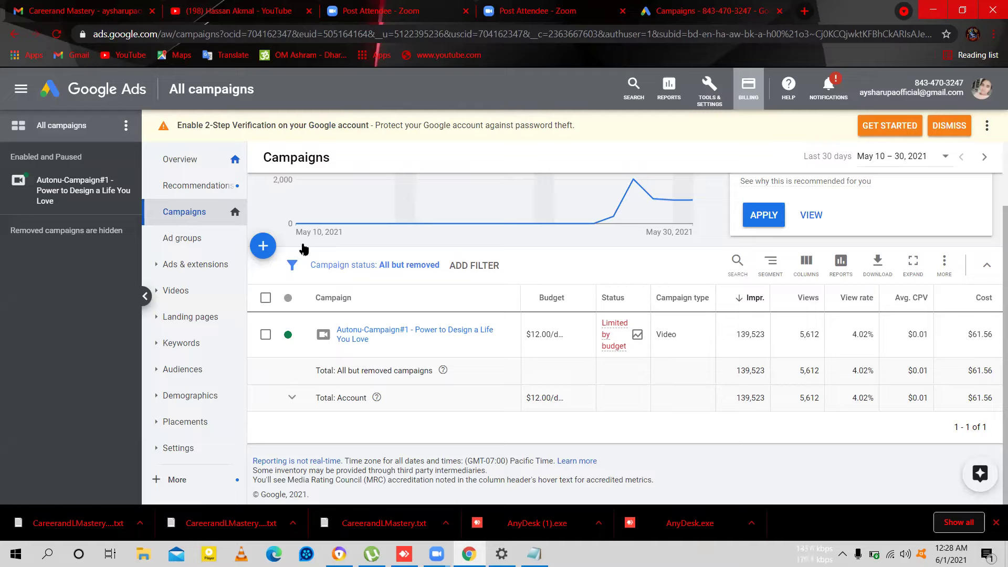
pyautogui.moveTo(330, 222)
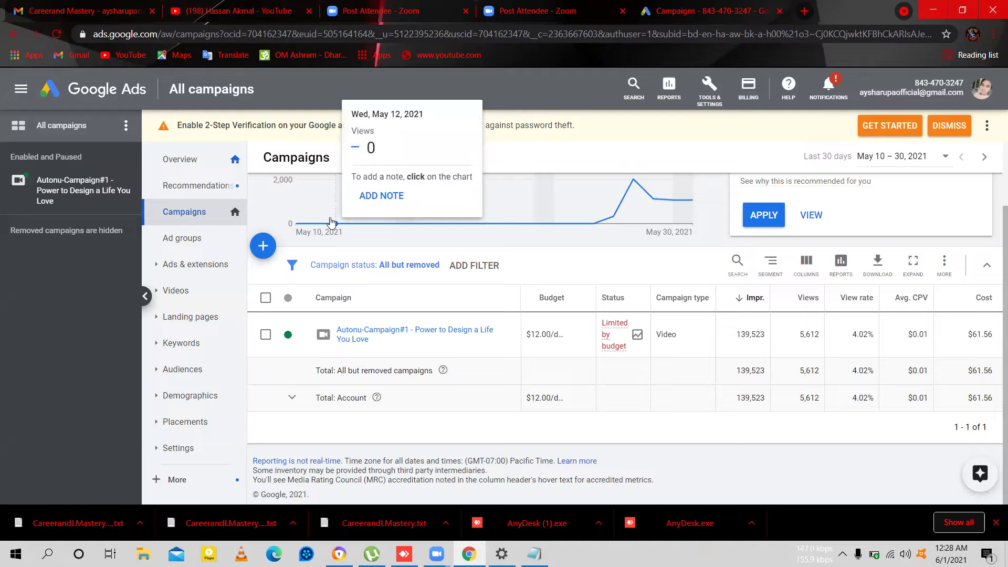
pyautogui.scroll(2, 326, 223)
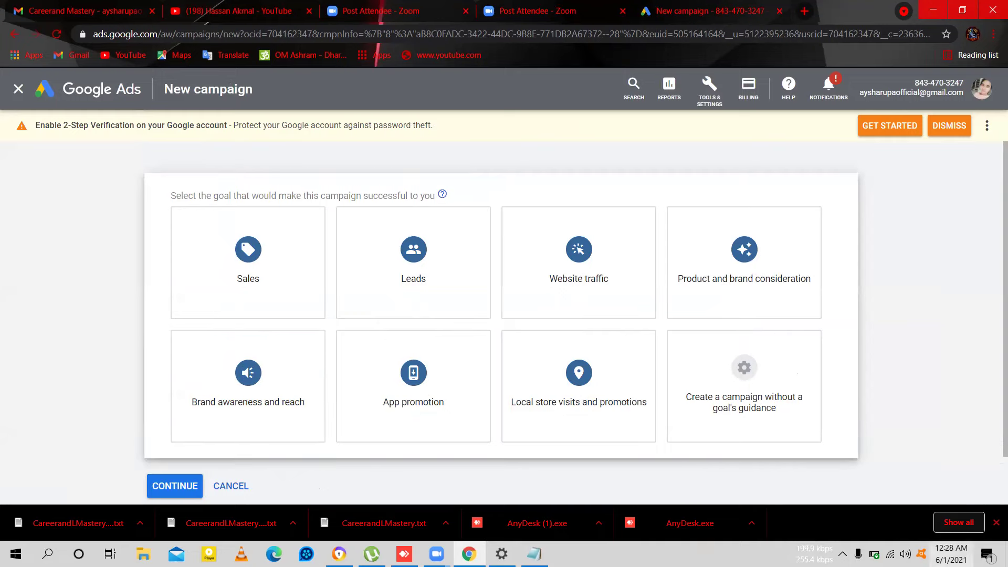
pyautogui.moveTo(874, 553)
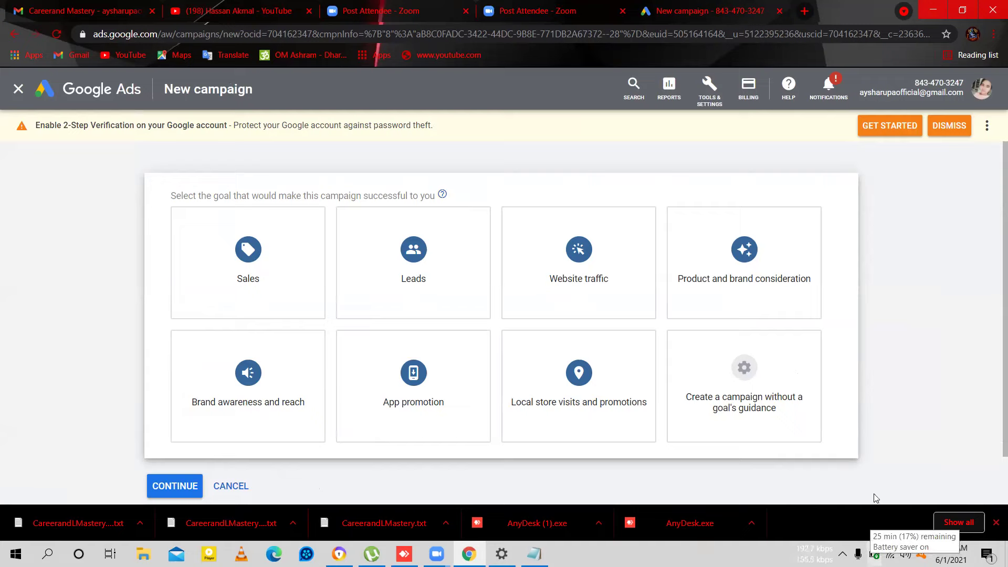
pyautogui.click(272, 291)
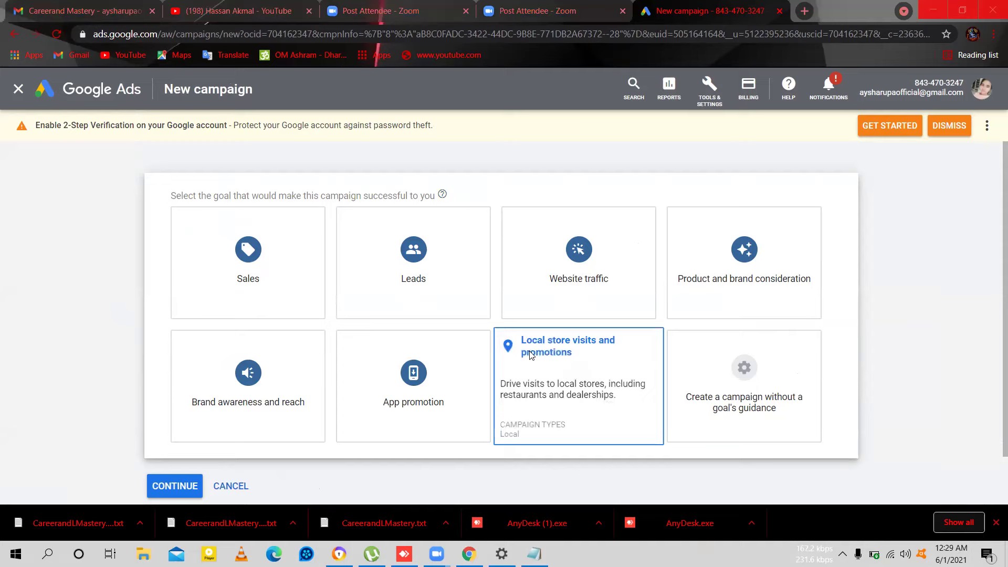
# Step: Switch to the CareerandLMastery.txt notes in Notepad, maximize them, and review the budget, video link, business website, keywords and target locations
pyautogui.hotkey('alt', 'Tab')
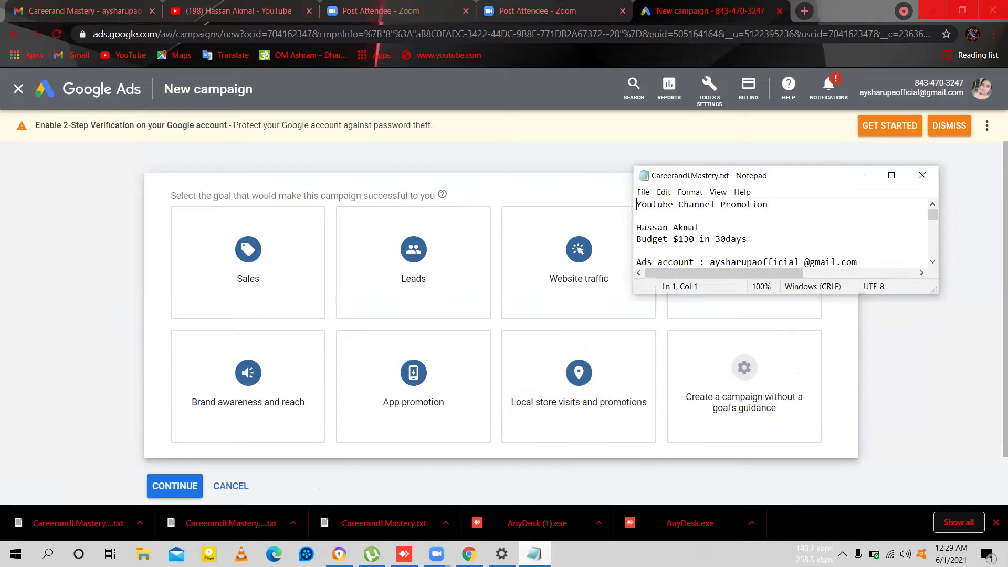
pyautogui.moveTo(534, 554)
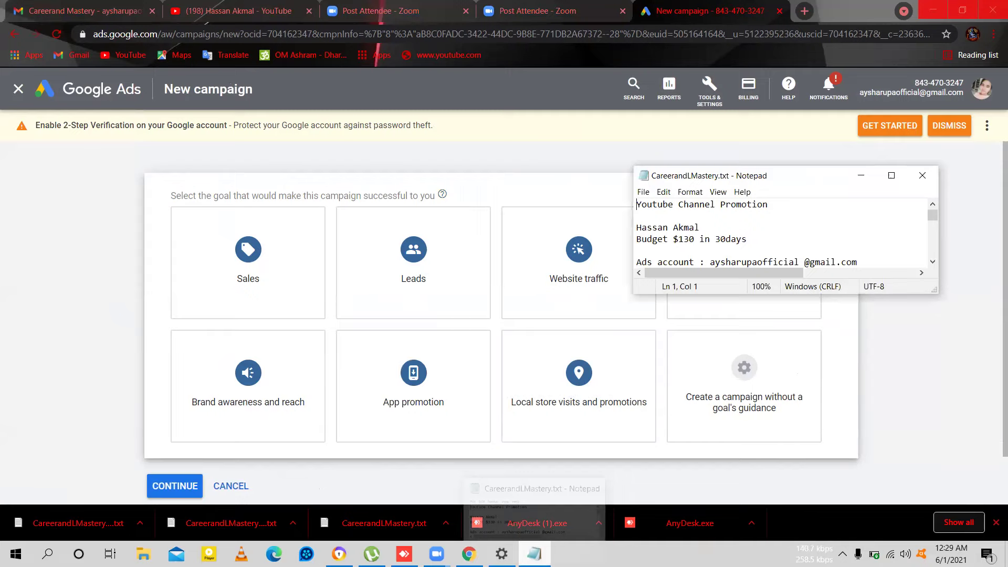
pyautogui.click(887, 168)
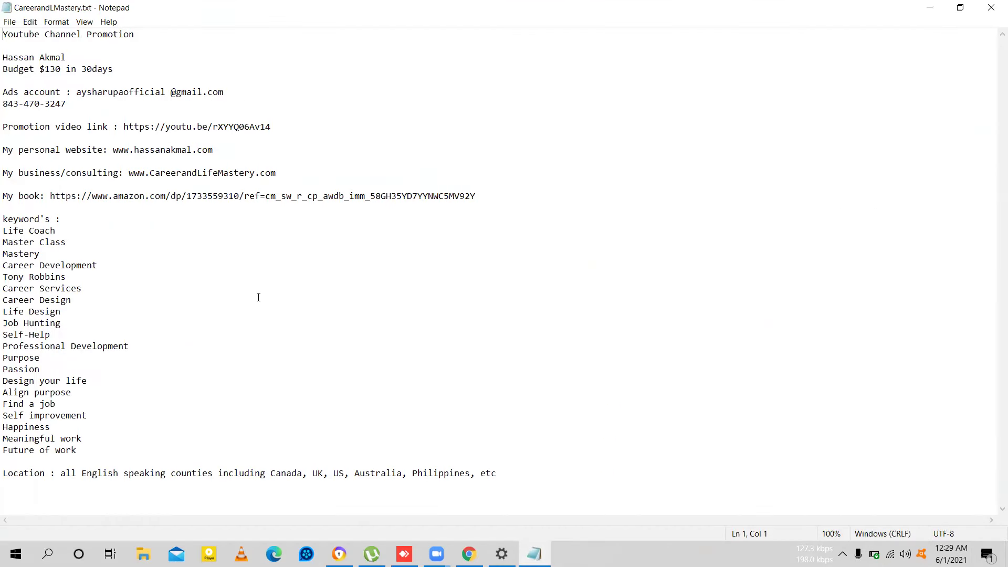
pyautogui.moveTo(134, 174); pyautogui.dragTo(278, 175)
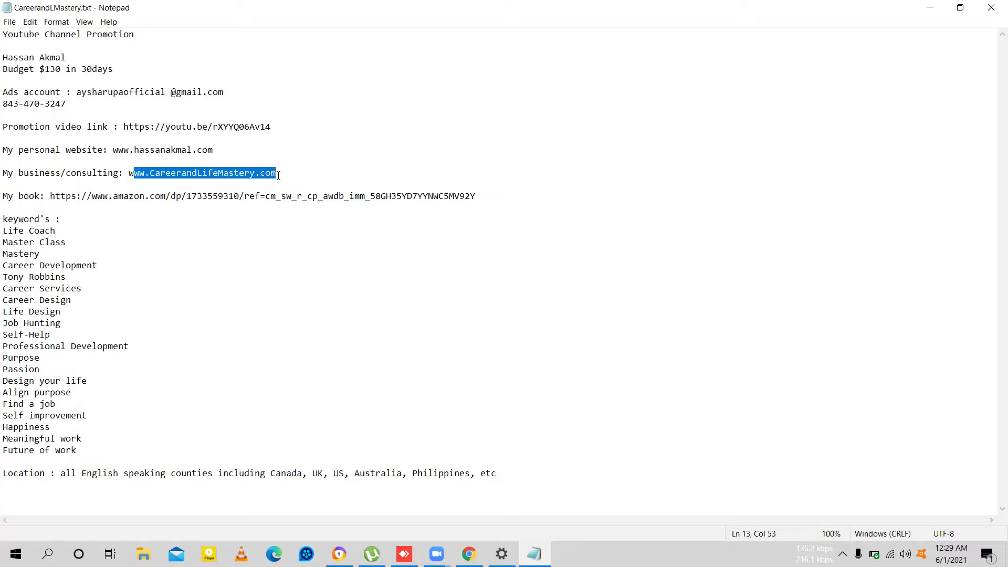
pyautogui.click(148, 172)
pyautogui.press('Down')
pyautogui.press('Down')
pyautogui.press('Down')
pyautogui.press('Down')
pyautogui.press('Down')
pyautogui.press('Down')
pyautogui.press('Down')
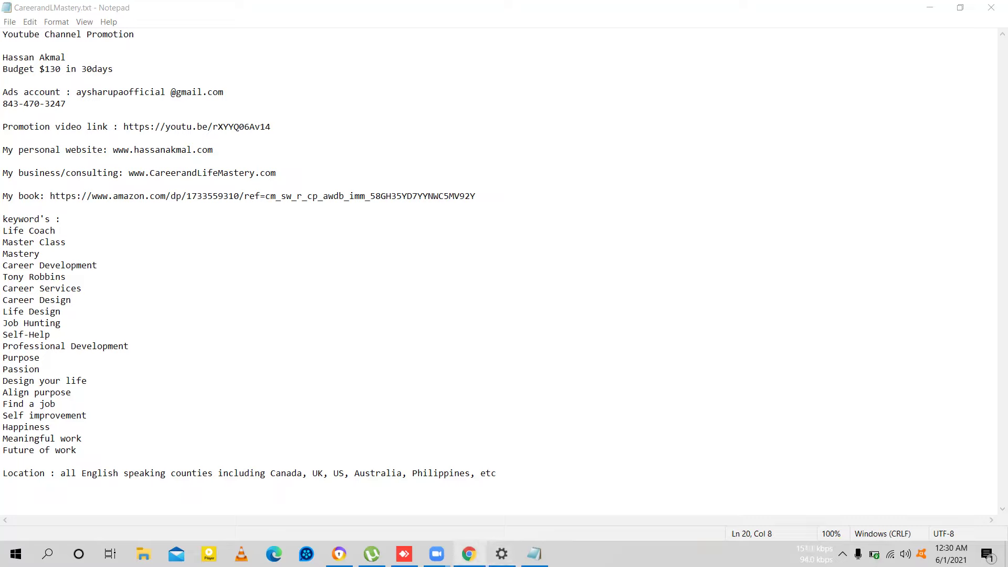
# Step: Return to the new campaign in Google Ads and choose the Brand awareness and reach goal with the Video campaign type
pyautogui.moveTo(468, 553)
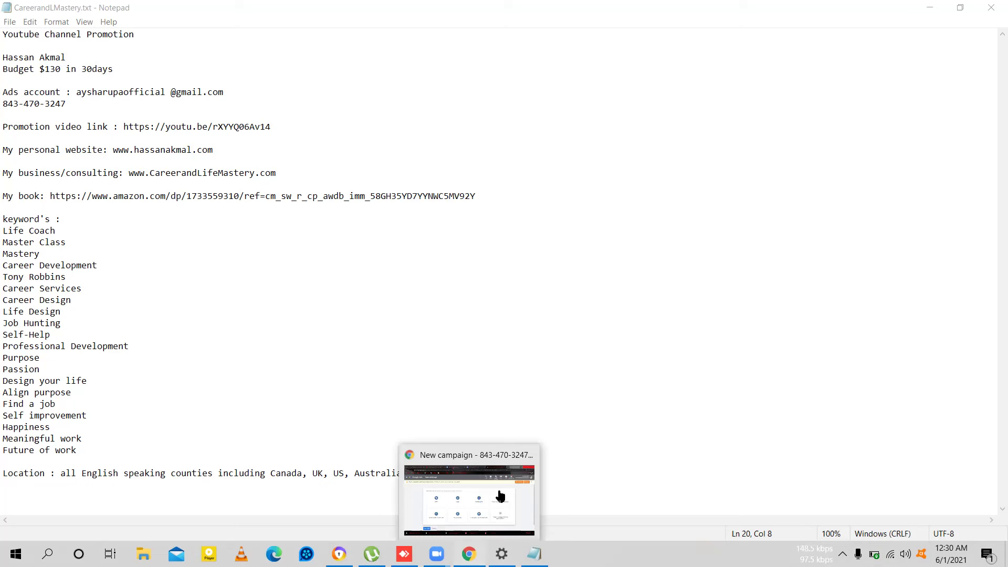
pyautogui.click(500, 495)
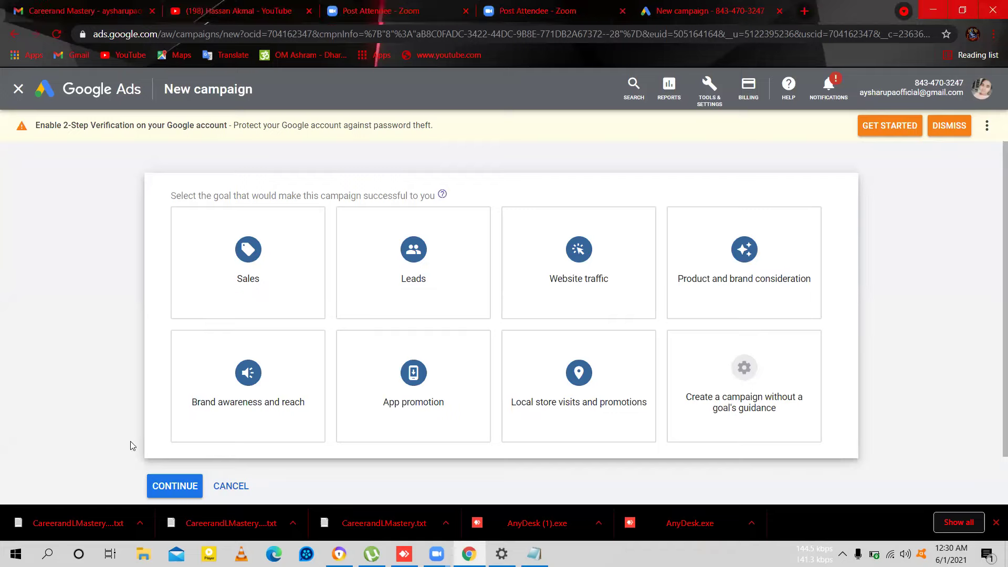
pyautogui.click(233, 412)
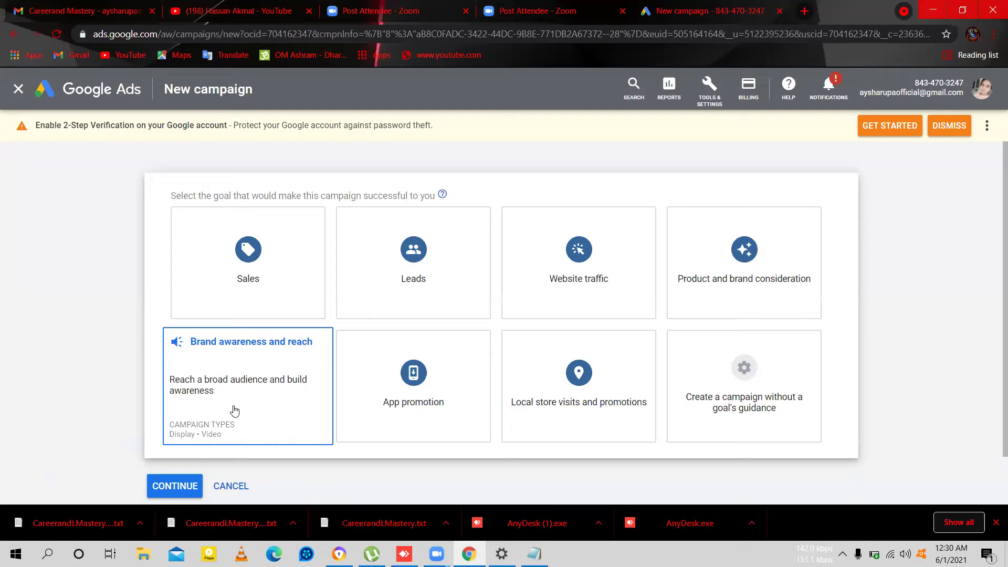
pyautogui.click(251, 410)
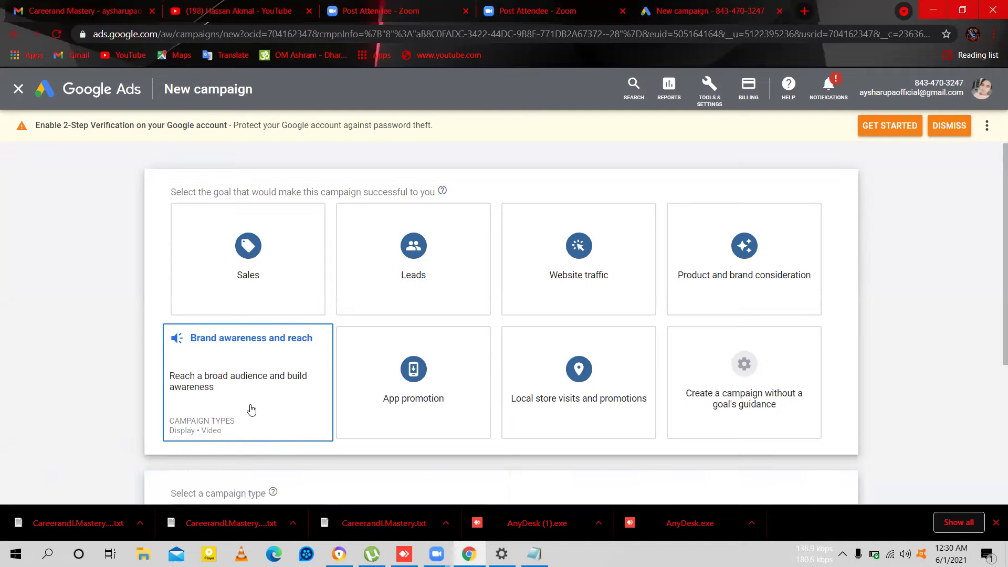
pyautogui.scroll(-4, 251, 410)
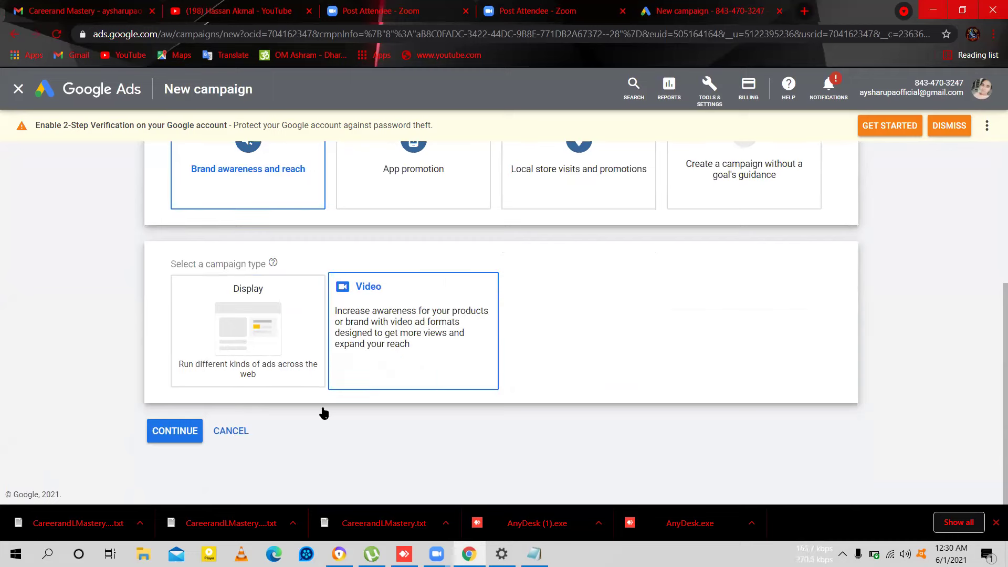
pyautogui.click(175, 430)
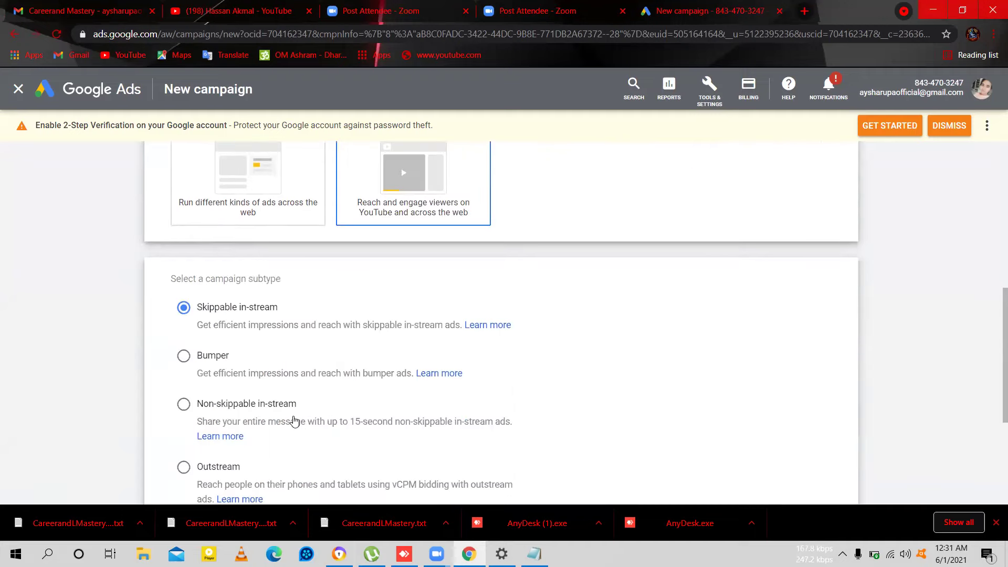
pyautogui.scroll(-4, 297, 409)
pyautogui.scroll(3, 301, 395)
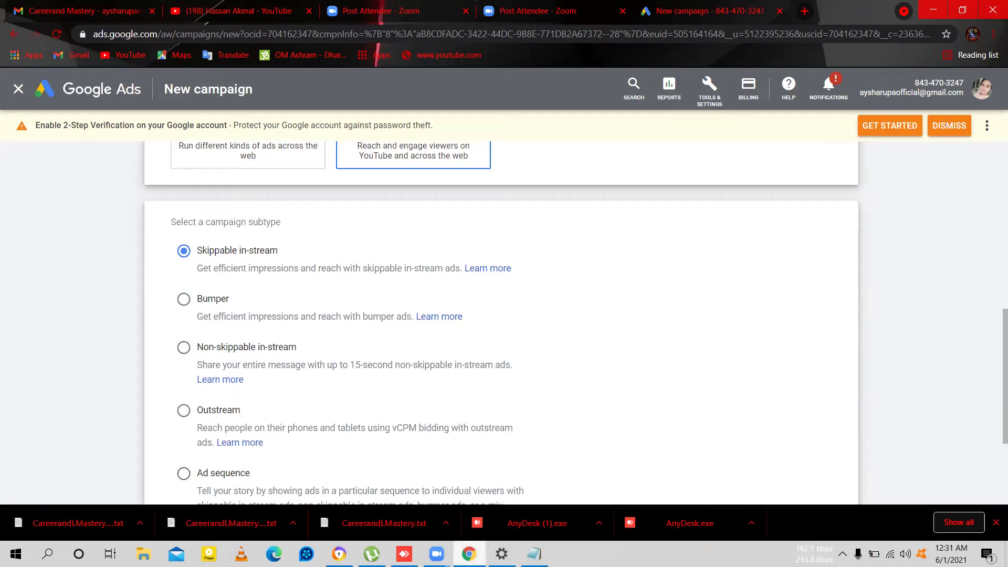
# Step: Check the YouTube channel and the promotion notes in Notepad, and go back to the Book Trailer video page
pyautogui.click(251, 12)
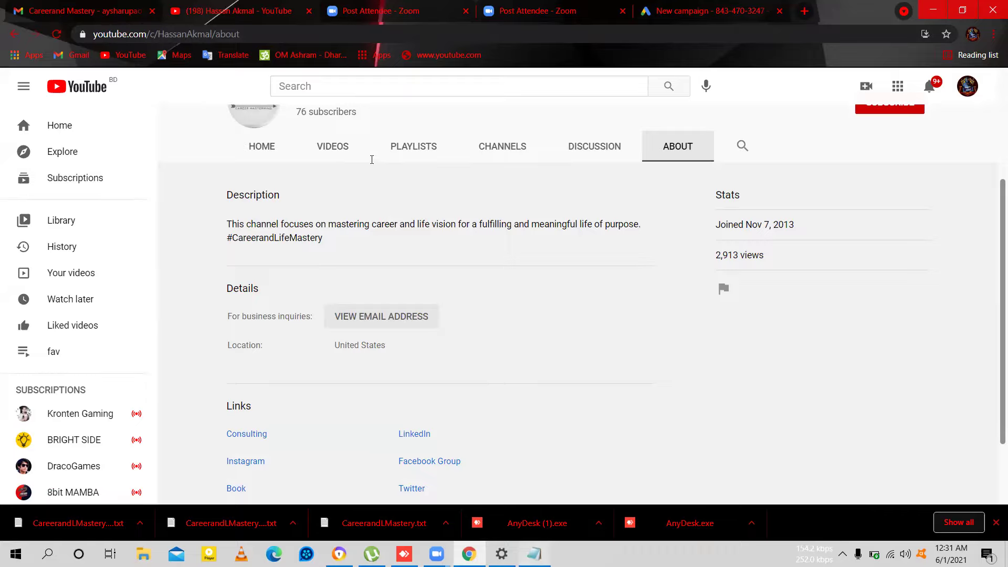
pyautogui.hotkey('alt', 'Tab')
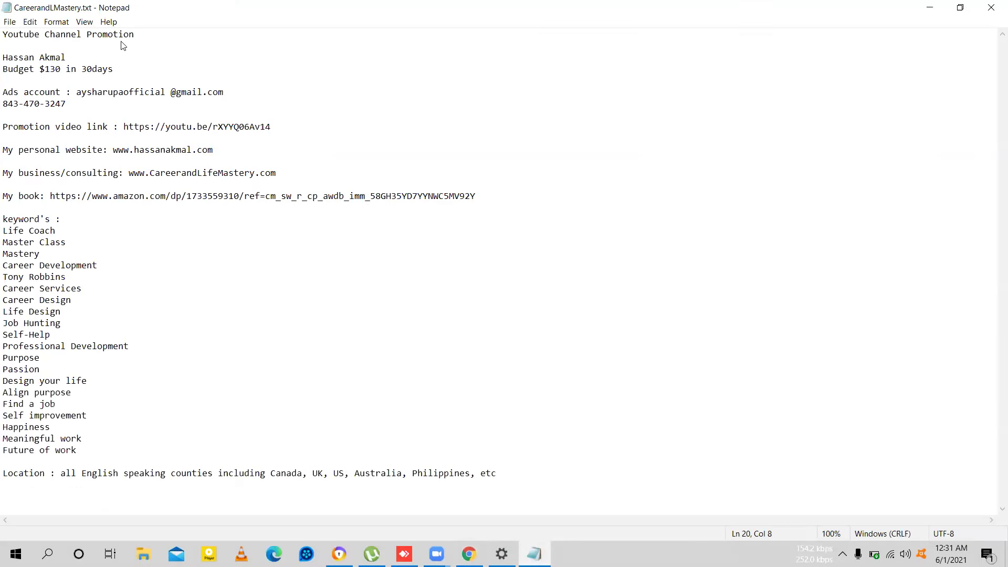
pyautogui.hotkey('alt', 'Tab')
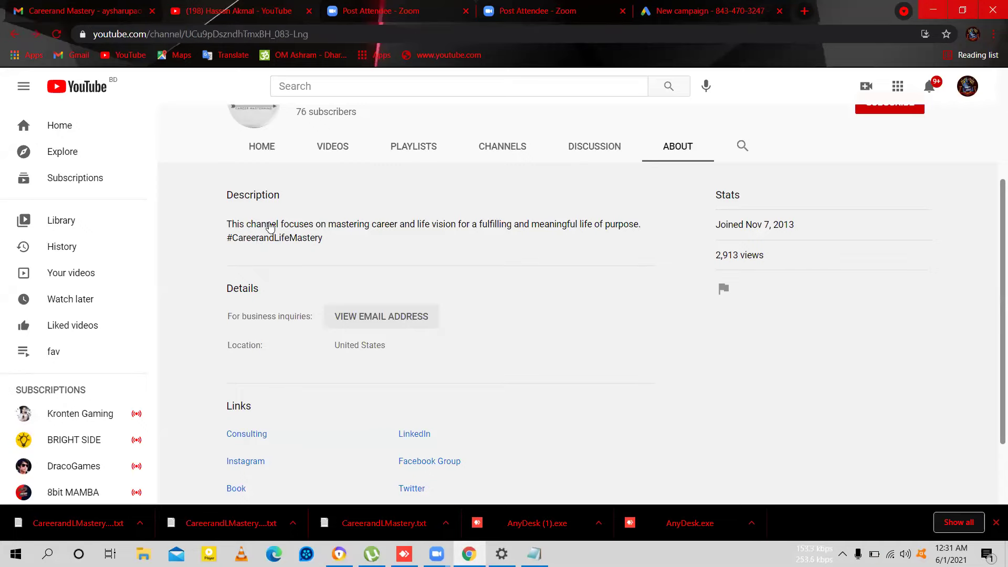
pyautogui.click(20, 34)
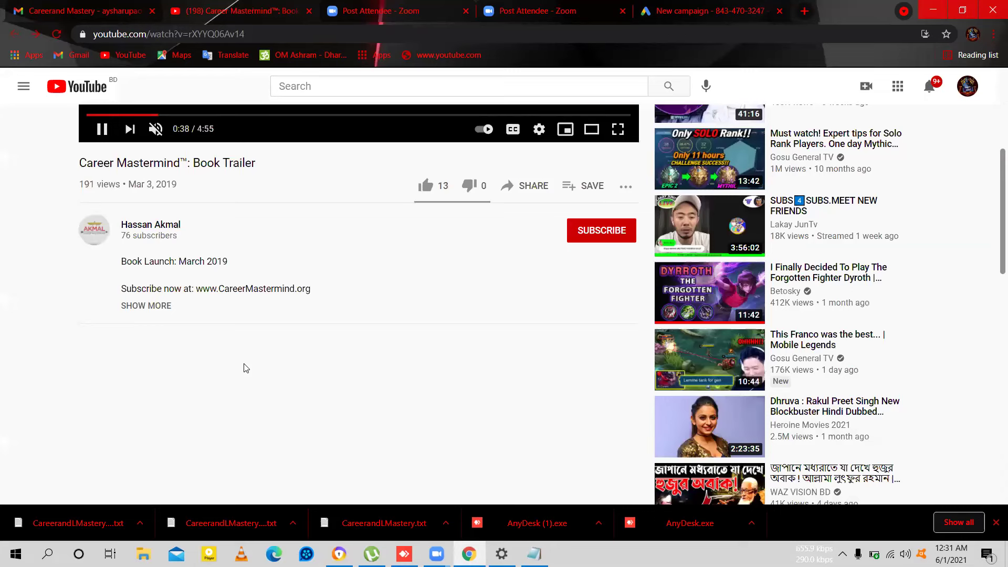
pyautogui.scroll(4, 252, 368)
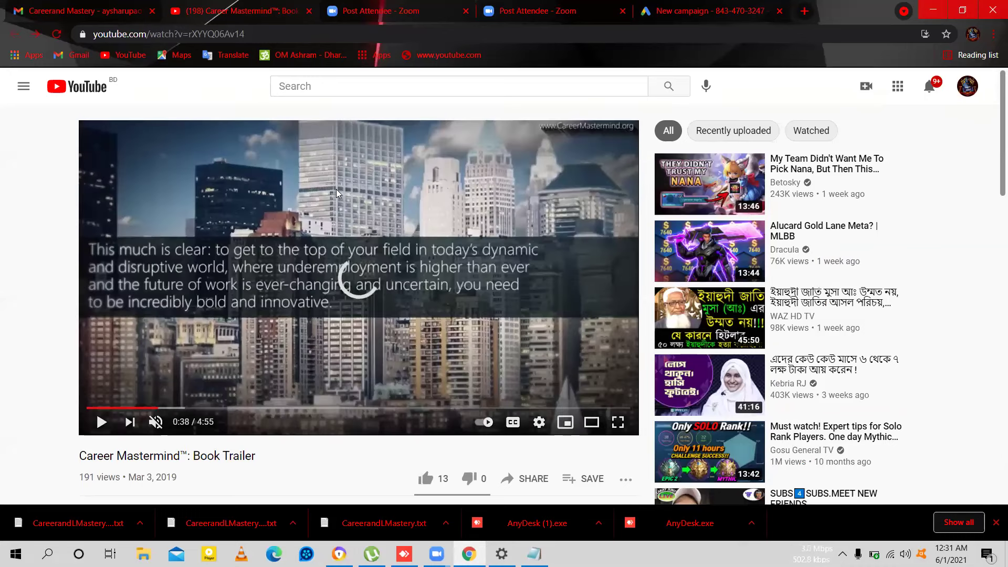
# Step: Switch between the trailer video and the Google Ads campaign subtypes to compare them, ending on the new campaign setup
pyautogui.hotkey('ctrl', 'Tab')
pyautogui.hotkey('ctrl', 'Tab')
pyautogui.hotkey('ctrl', 'Tab')
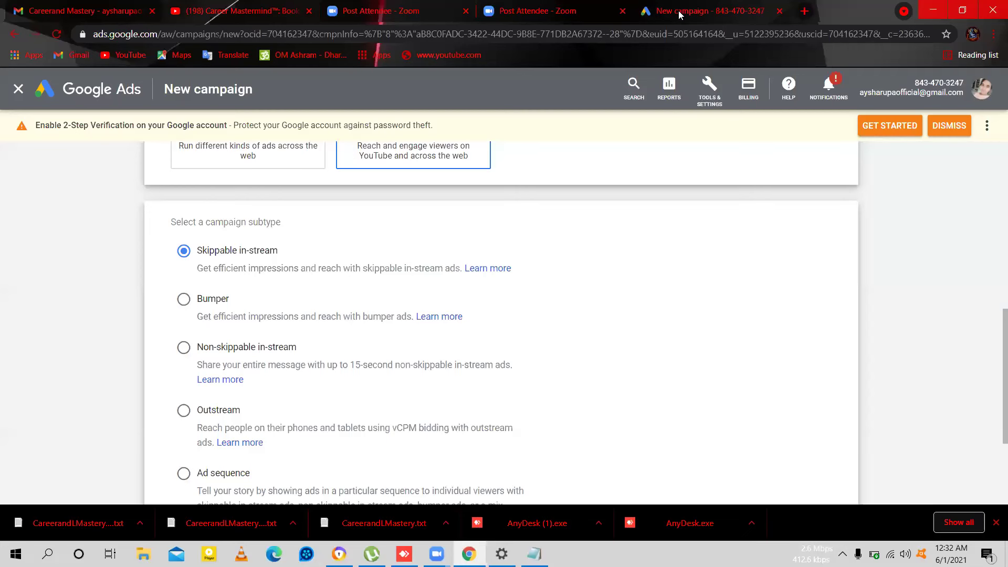
pyautogui.hotkey('ctrl', '2')
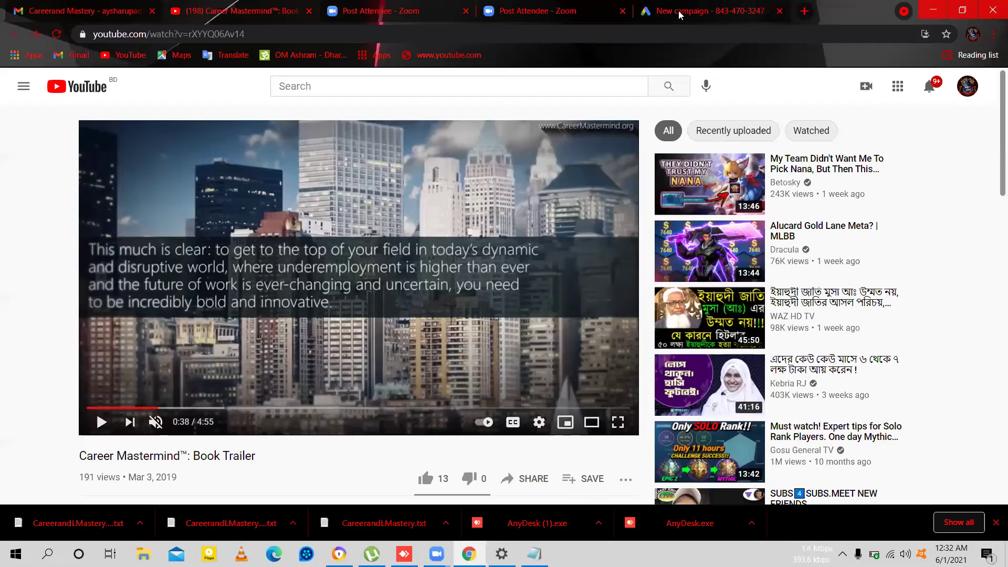
pyautogui.hotkey('ctrl', '5')
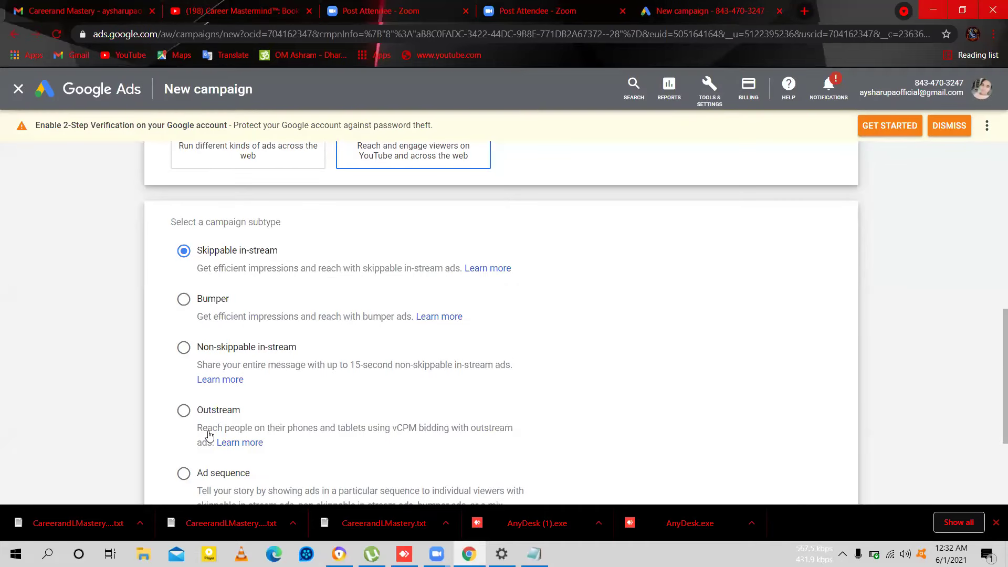
# Step: Keep the Skippable in-stream subtype, continue to the campaign settings, and check the Brand awareness and reach goal
pyautogui.scroll(-2, 213, 437)
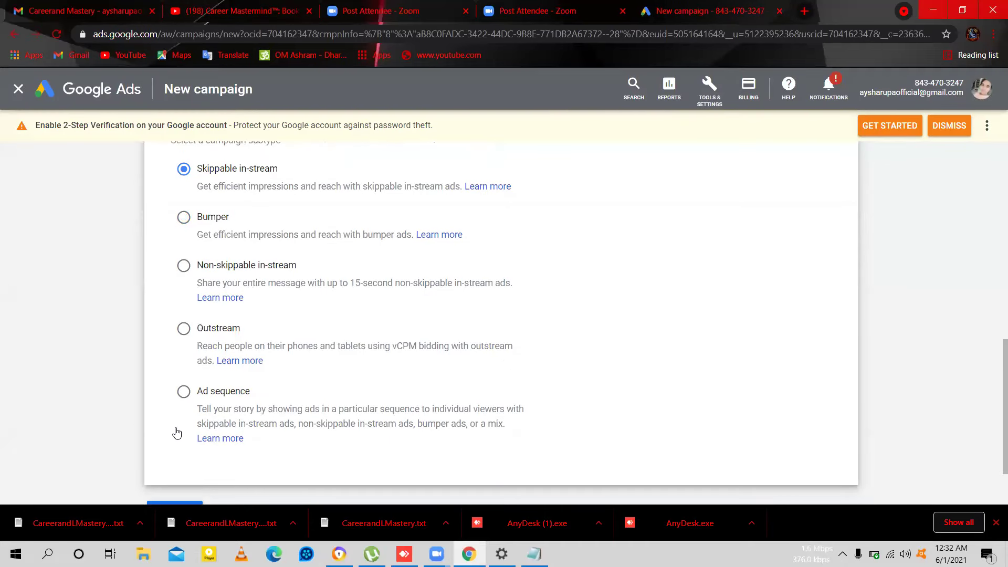
pyautogui.scroll(-2, 177, 432)
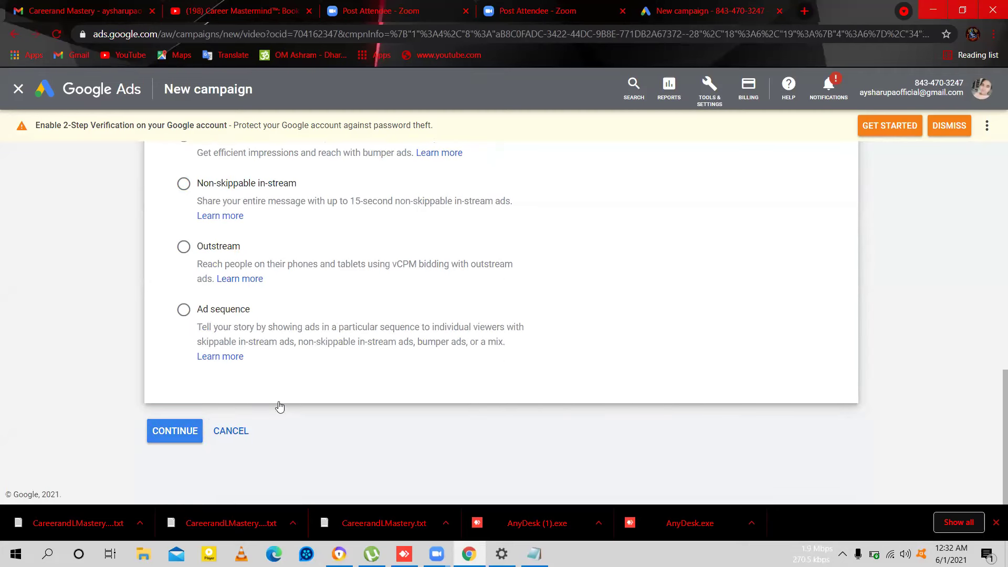
pyautogui.click(188, 436)
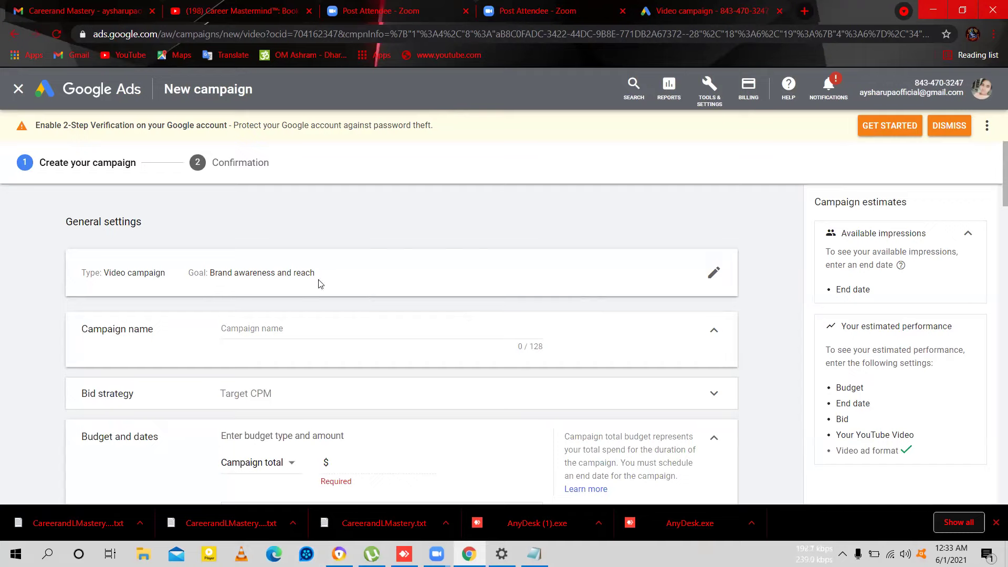
pyautogui.moveTo(213, 271); pyautogui.dragTo(340, 273)
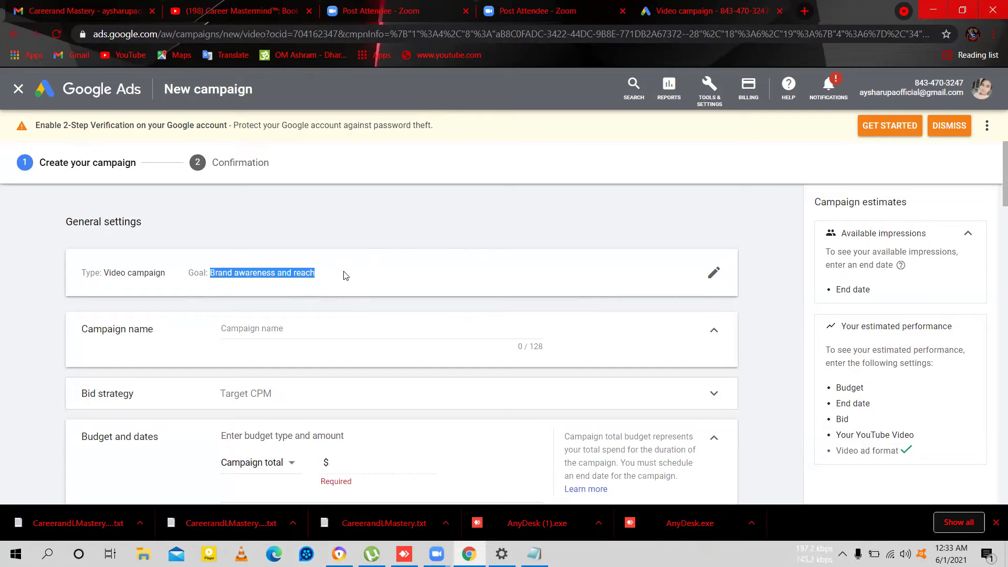
# Step: Name the campaign "Master Mined"
pyautogui.scroll(-2, 262, 265)
pyautogui.click(317, 253)
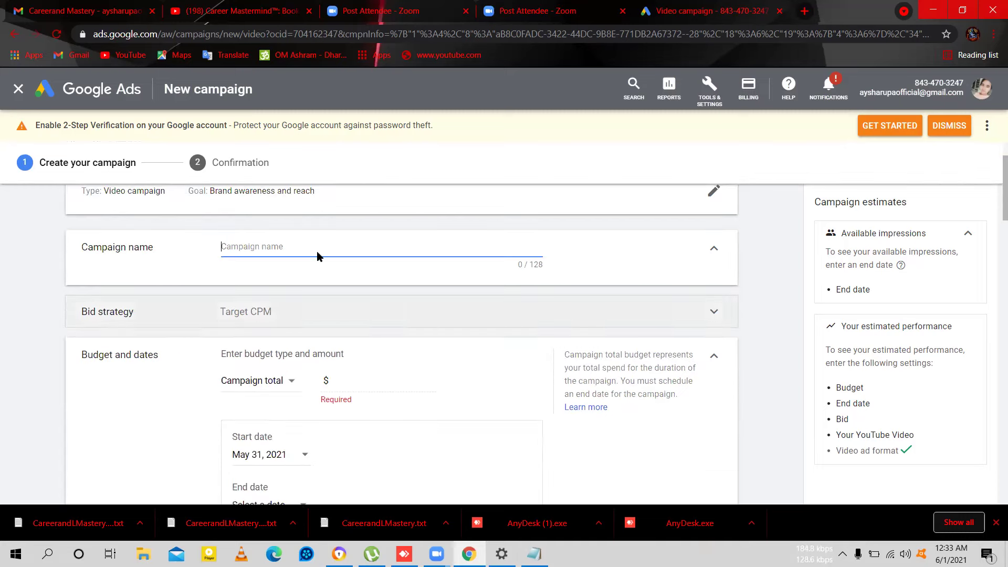
pyautogui.write('Mus')
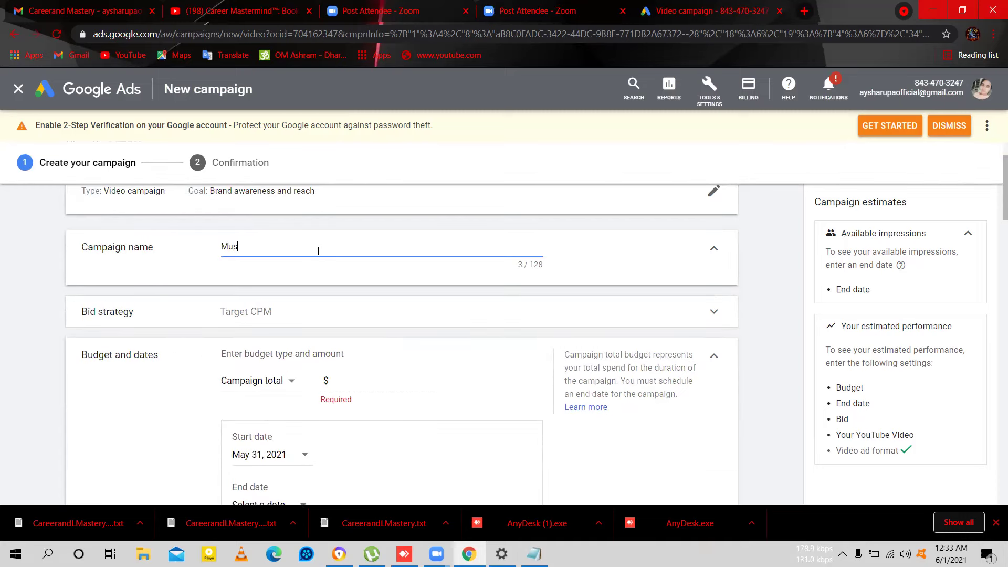
pyautogui.write('tere')
pyautogui.press('BackSpace')
pyautogui.press('BackSpace')
pyautogui.press('BackSpace')
pyautogui.press('BackSpace')
pyautogui.press('BackSpace')
pyautogui.press('BackSpace')
pyautogui.write('astere')
pyautogui.press('BackSpace')
pyautogui.press('BackSpace')
pyautogui.write('r Mined')
pyautogui.click(347, 272)
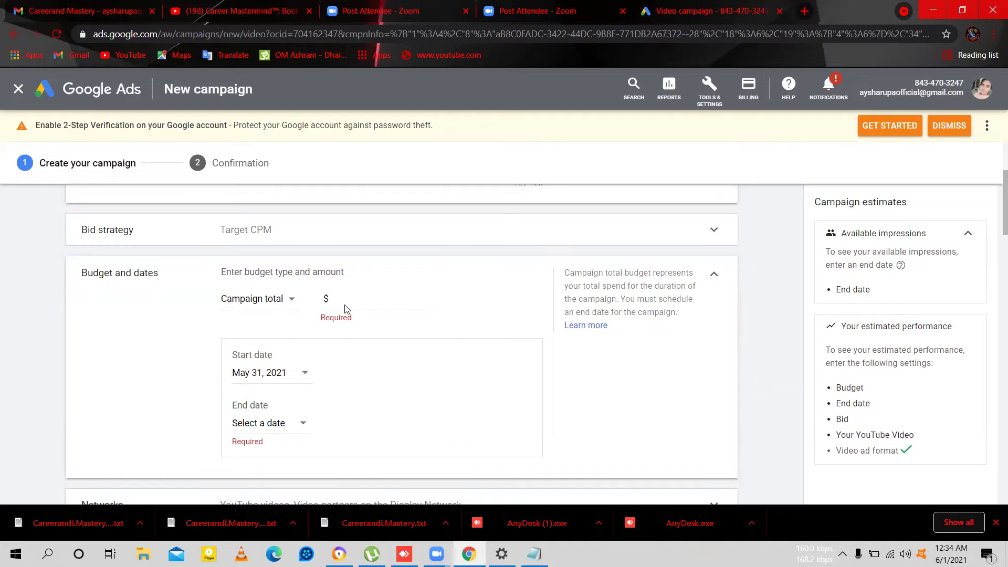
# Step: Examine the campaign's bid strategy details, budget and dates, networks, locations and languages settings
pyautogui.scroll(-3, 345, 305)
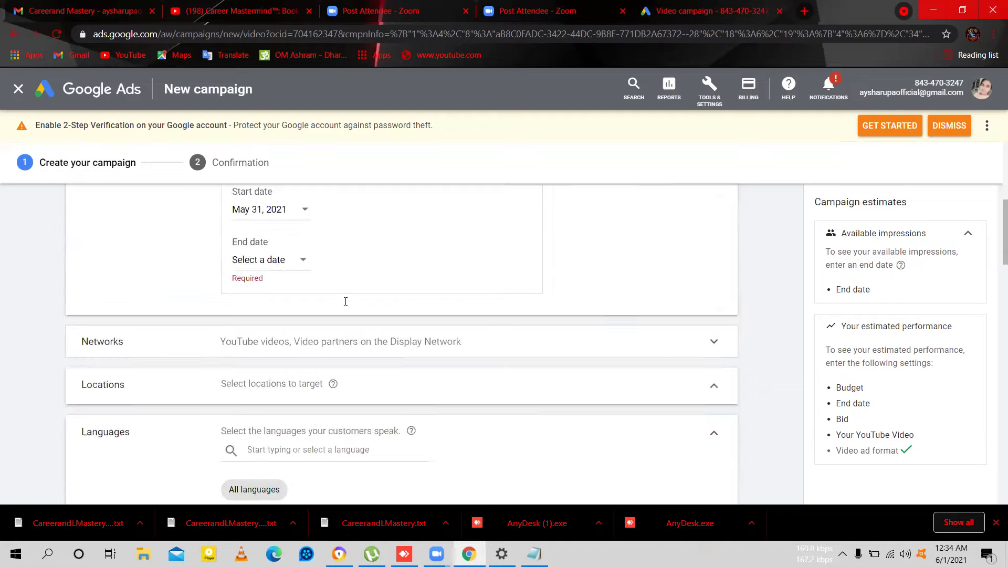
pyautogui.scroll(5, 362, 370)
pyautogui.scroll(-2, 362, 370)
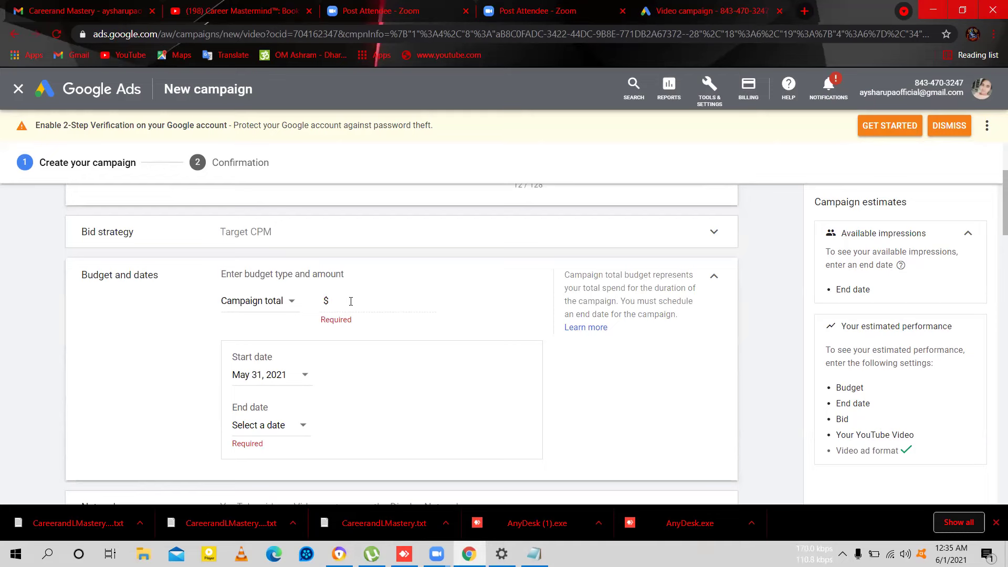
pyautogui.scroll(-2, 350, 302)
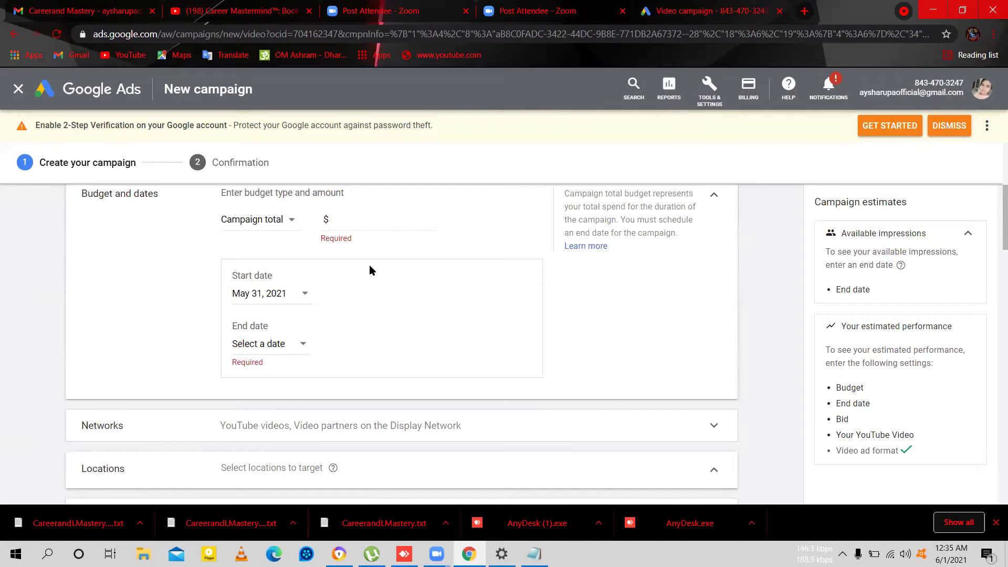
pyautogui.scroll(-4, 370, 267)
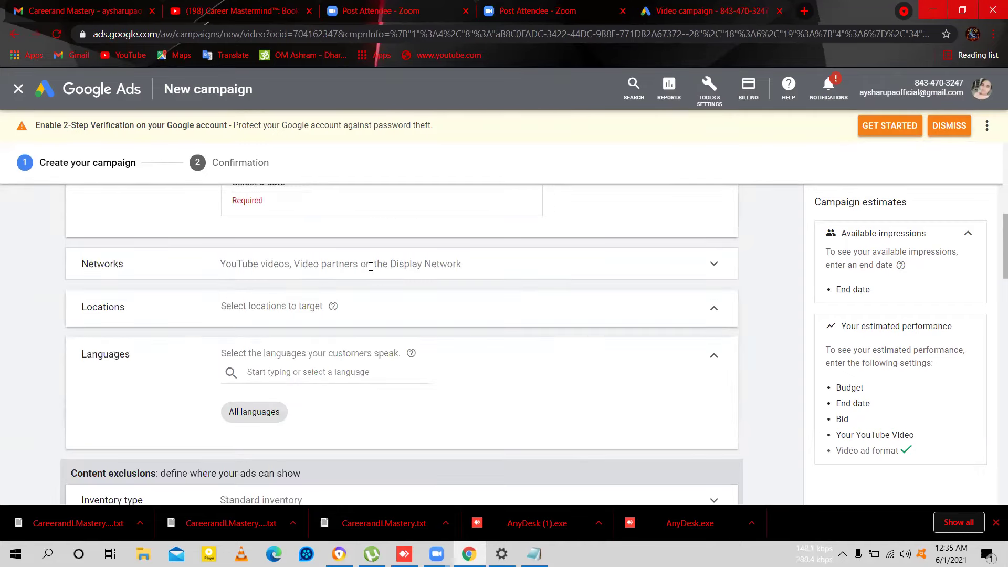
pyautogui.scroll(6, 370, 268)
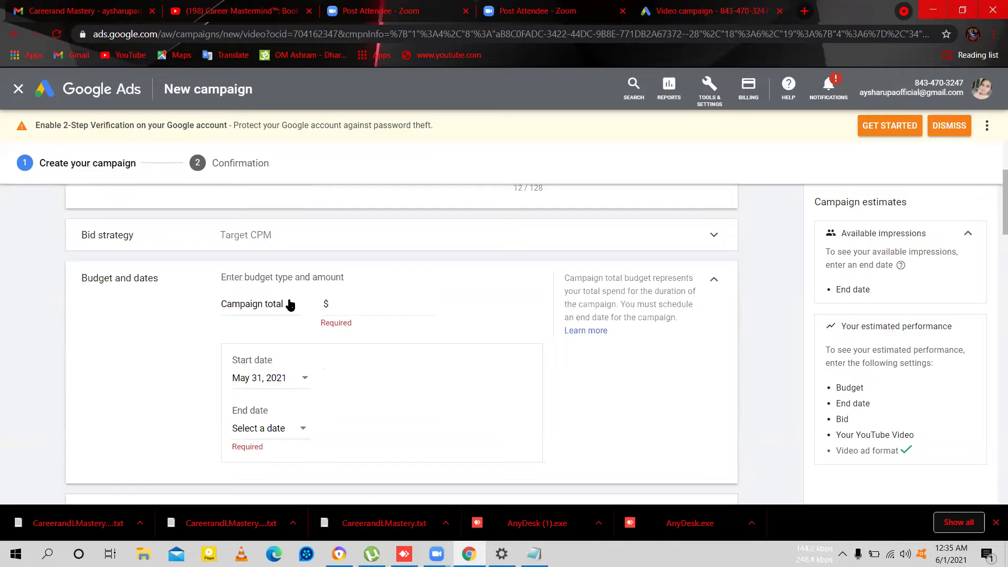
pyautogui.scroll(2, 287, 307)
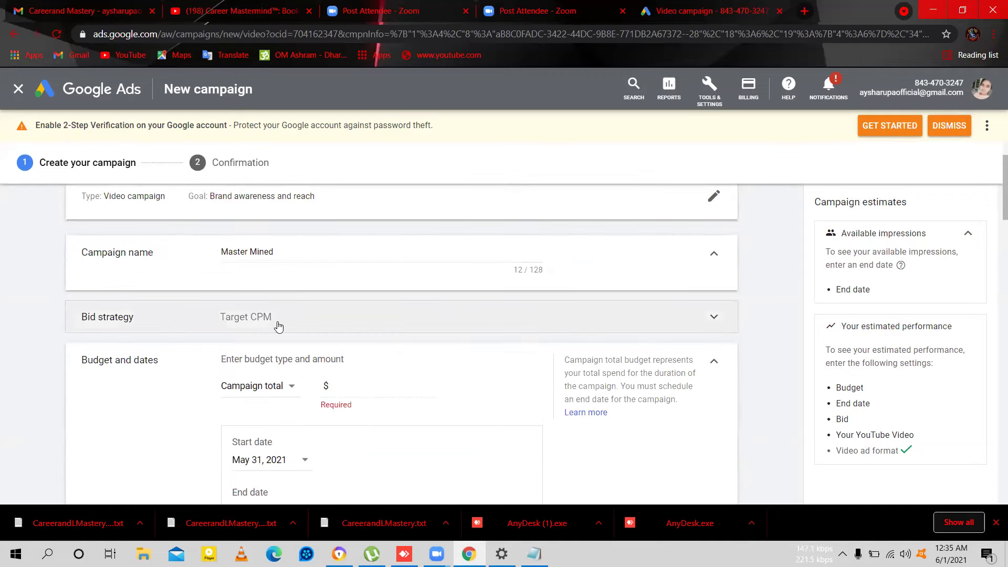
pyautogui.click(542, 316)
pyautogui.scroll(-5, 435, 371)
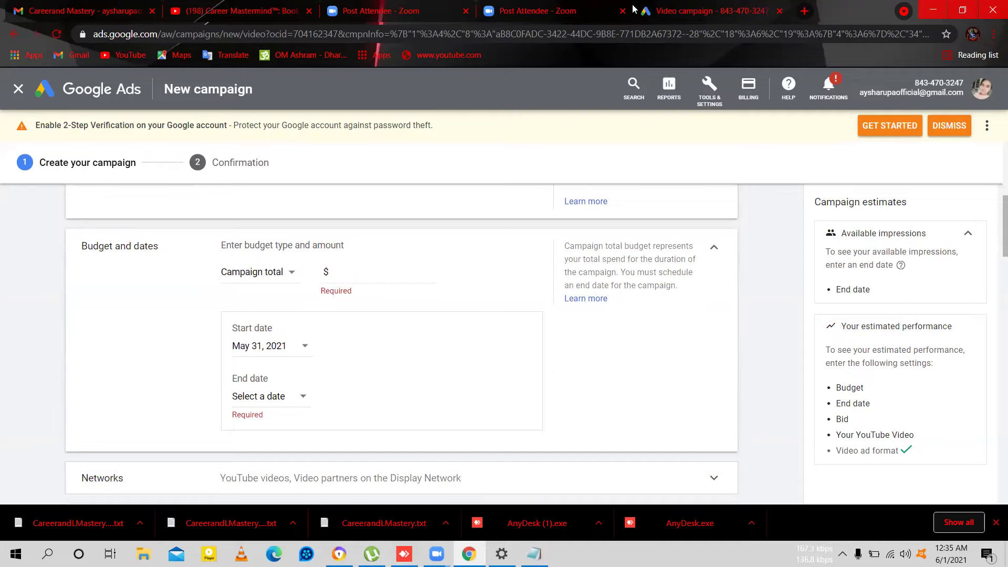
# Step: Minimize the browser and check the Firefox installer's progress on the desktop
pyautogui.hotkey('ctrl', 'l')
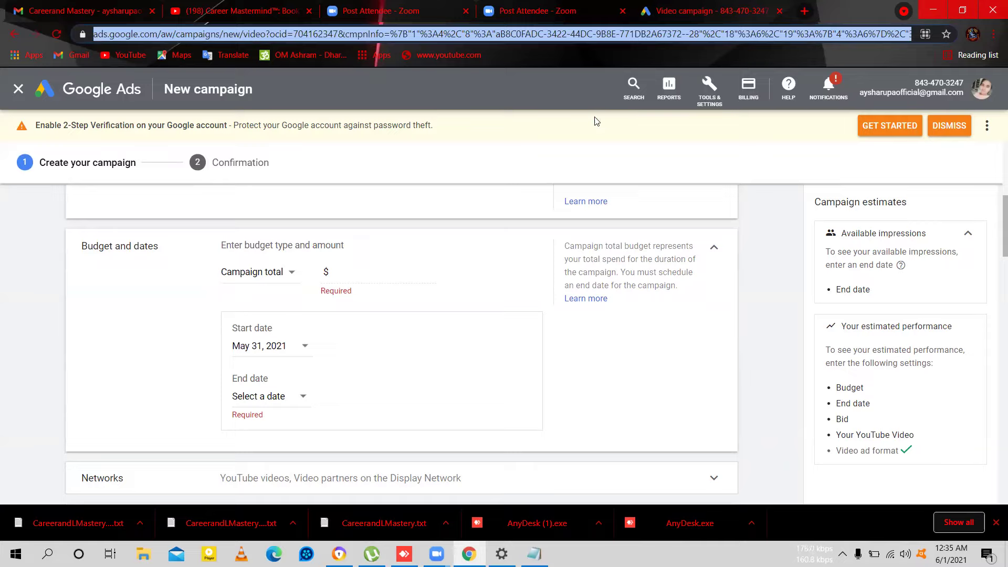
pyautogui.click(939, 7)
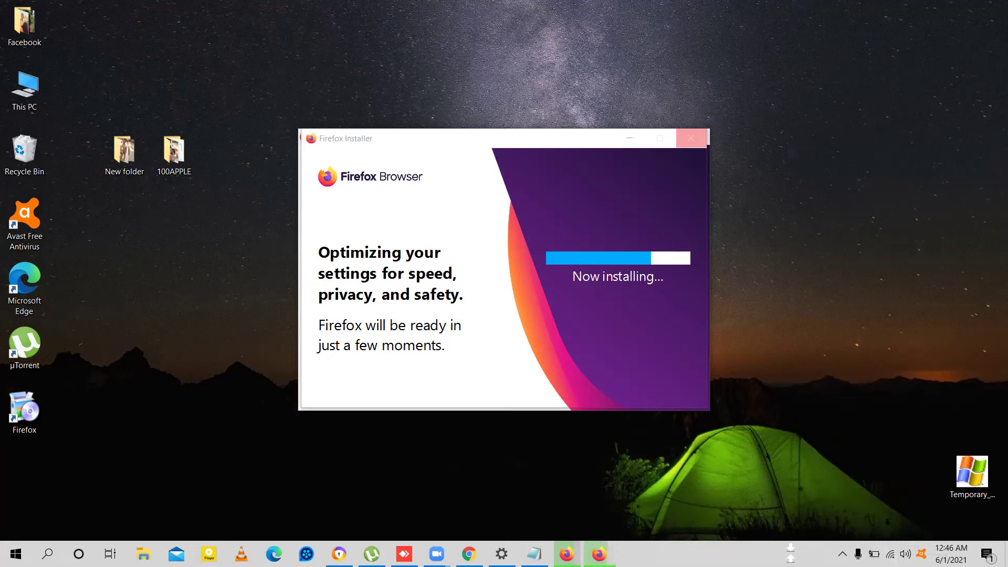
pyautogui.moveTo(599, 554)
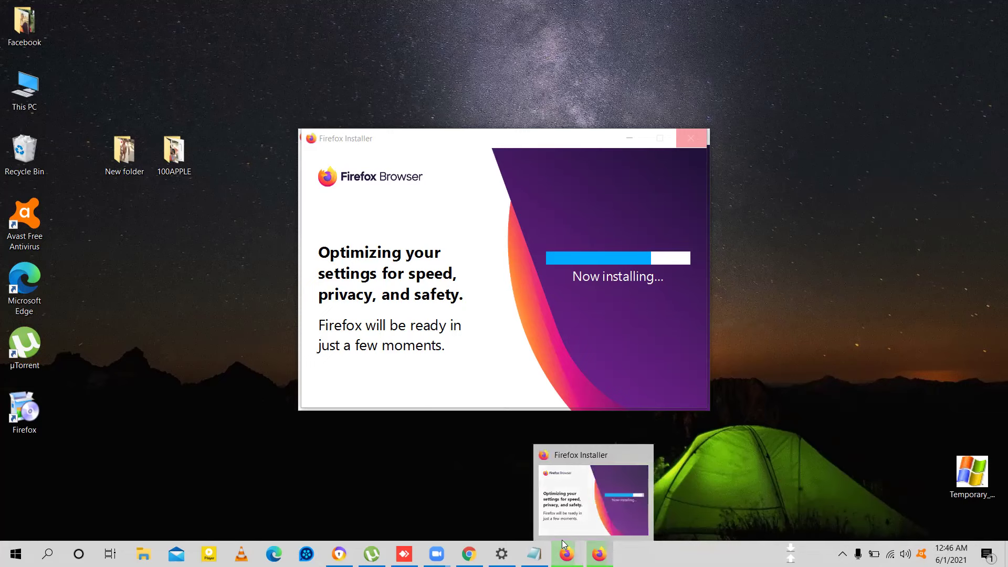
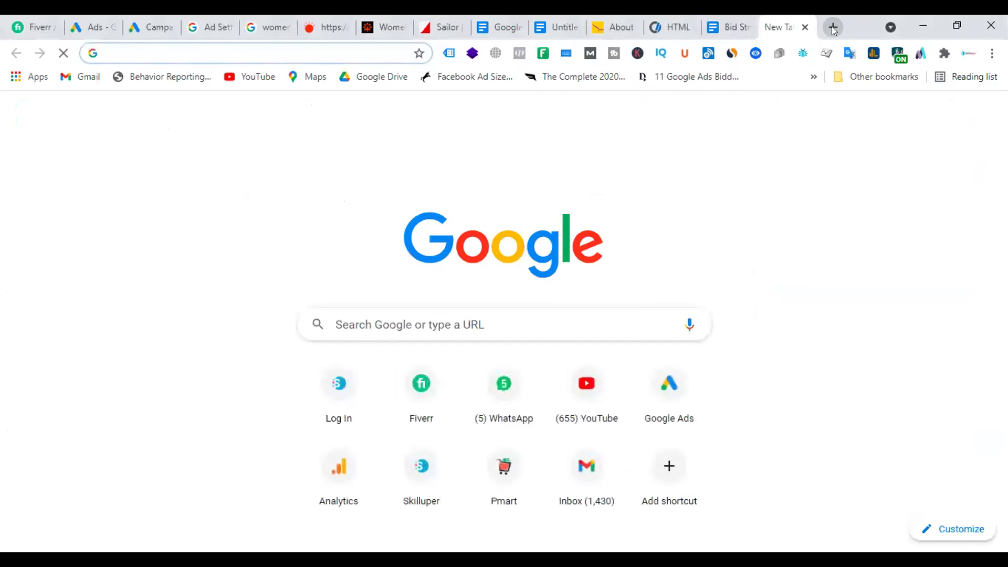
# Step: Open Upwork, log in with the saved e-mail and the account password, and dismiss the specialized profile notice
pyautogui.press('BackSpace')
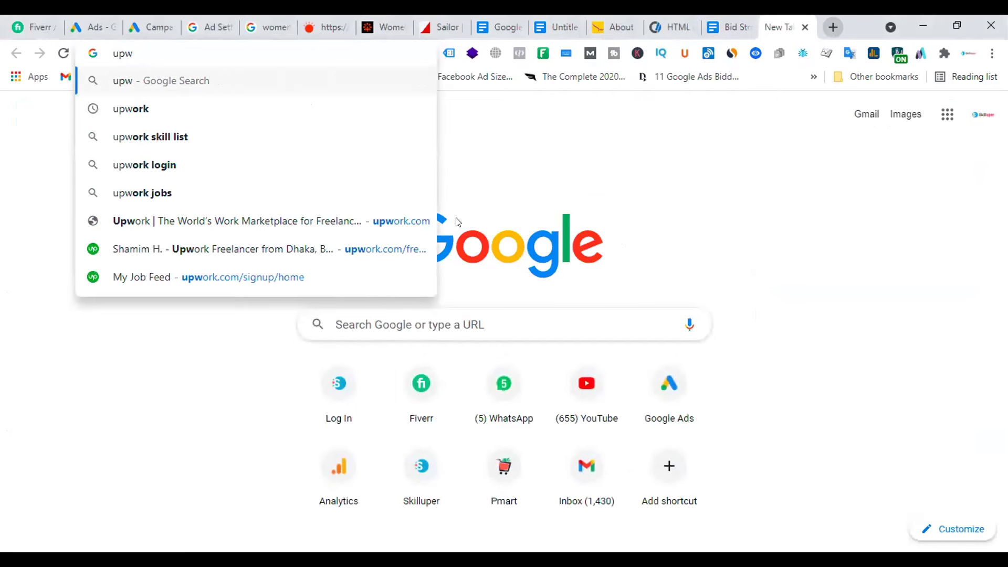
pyautogui.click(189, 247)
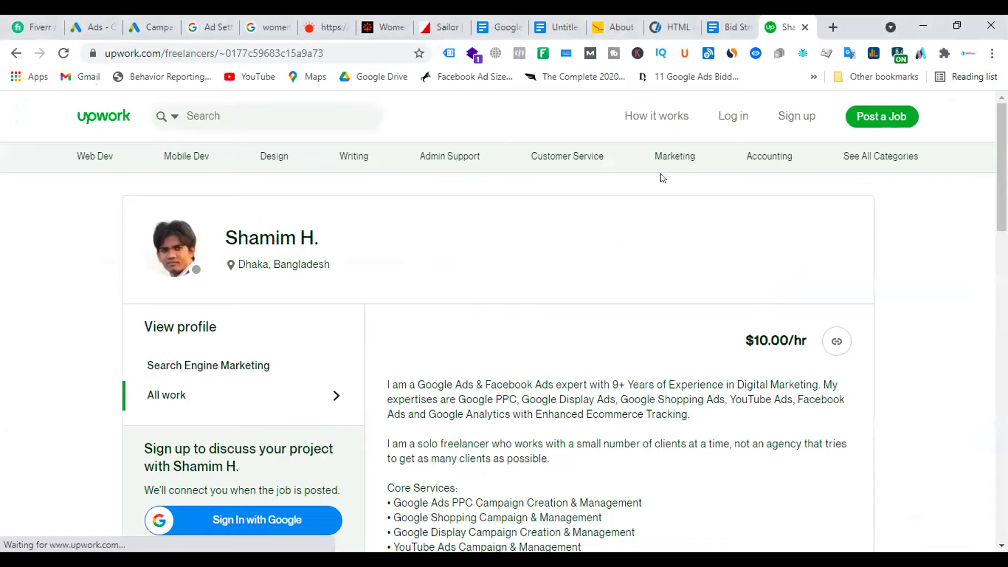
pyautogui.click(737, 118)
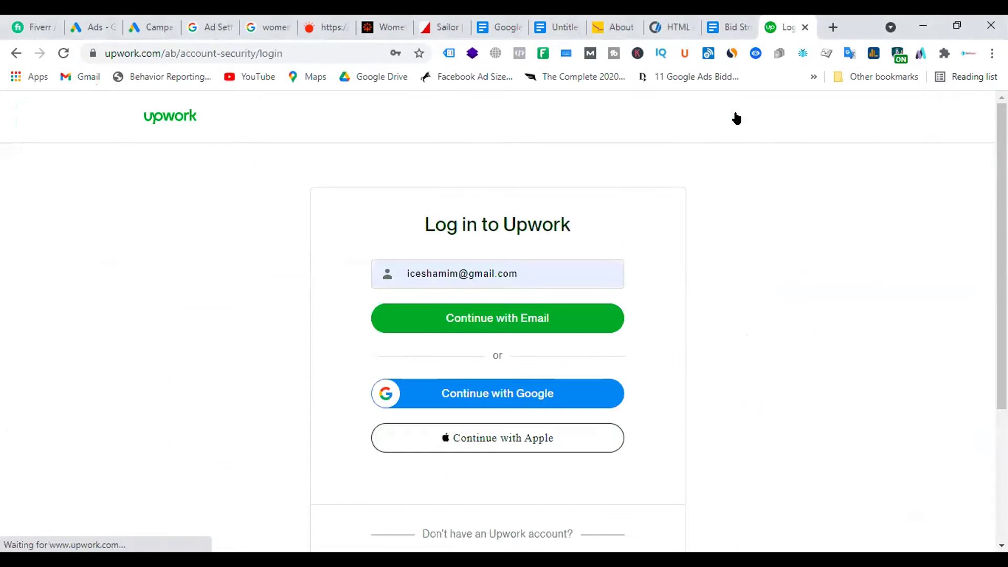
pyautogui.click(505, 319)
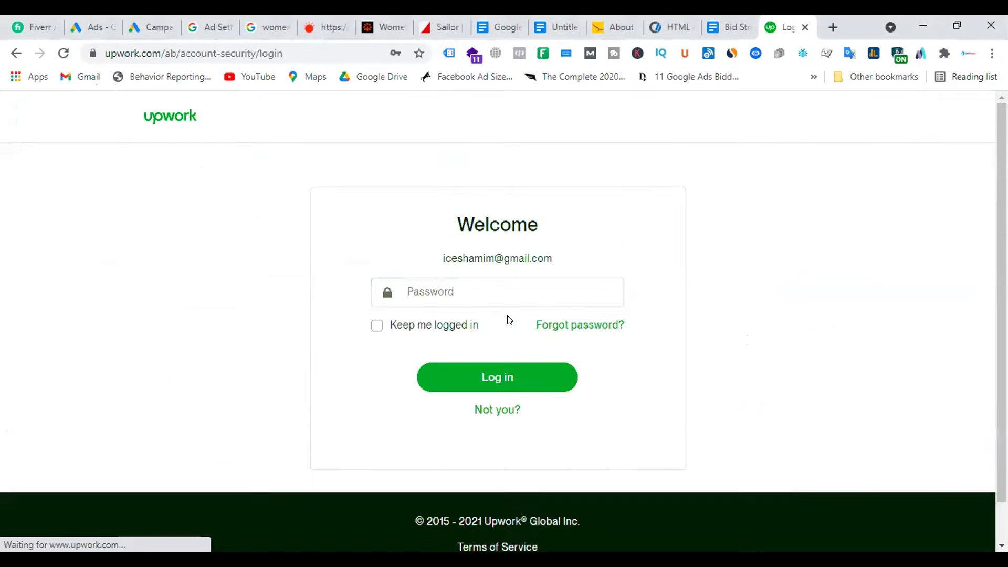
pyautogui.click(497, 376)
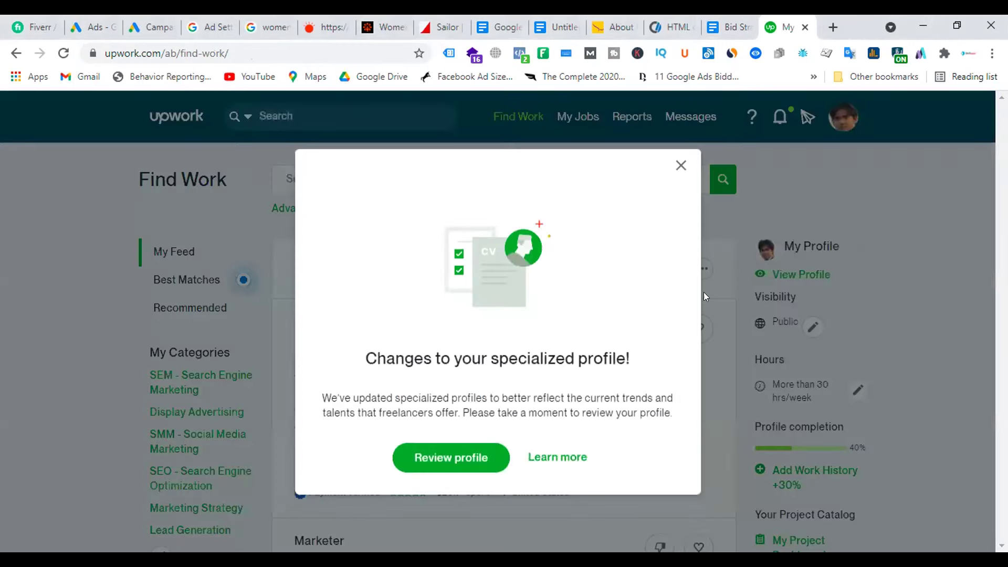
pyautogui.click(673, 166)
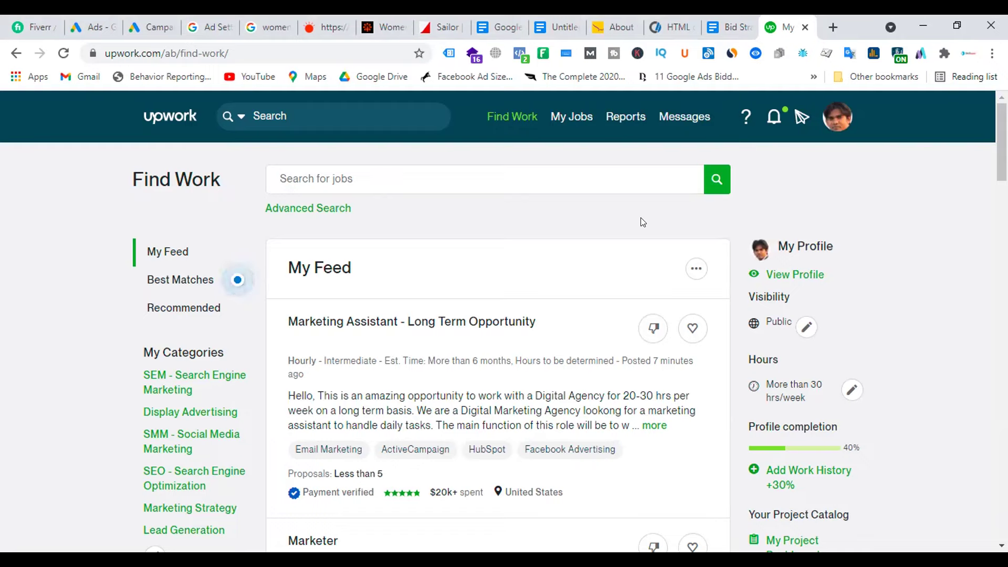
# Step: Open the Best Matches job feed on Upwork and browse its listings
pyautogui.click(449, 178)
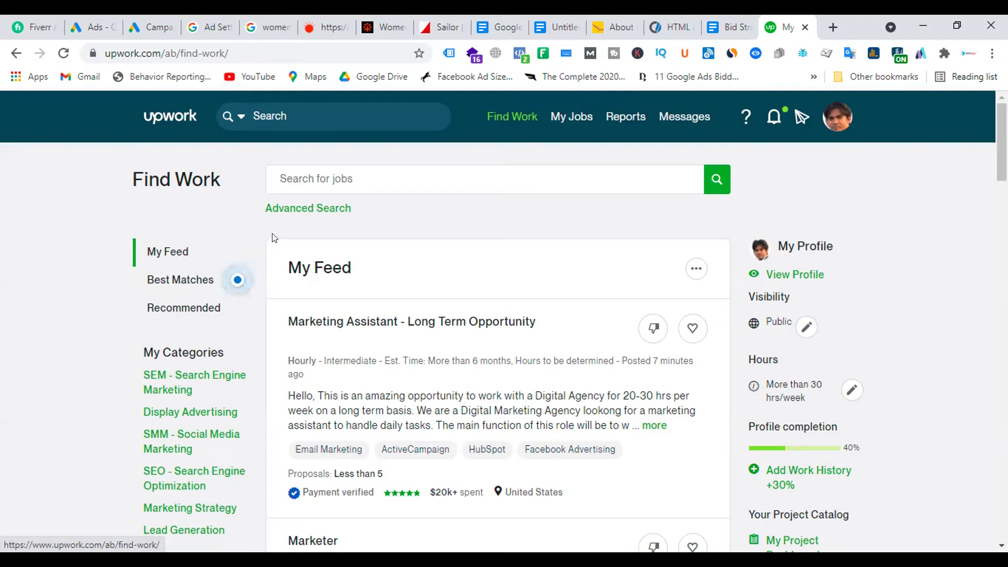
pyautogui.click(193, 278)
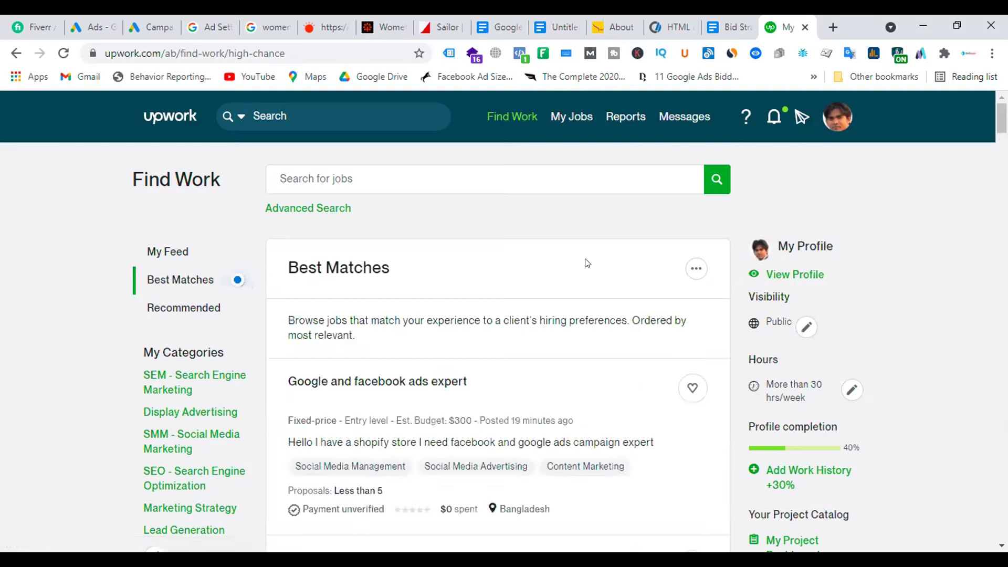
pyautogui.scroll(-2, 586, 263)
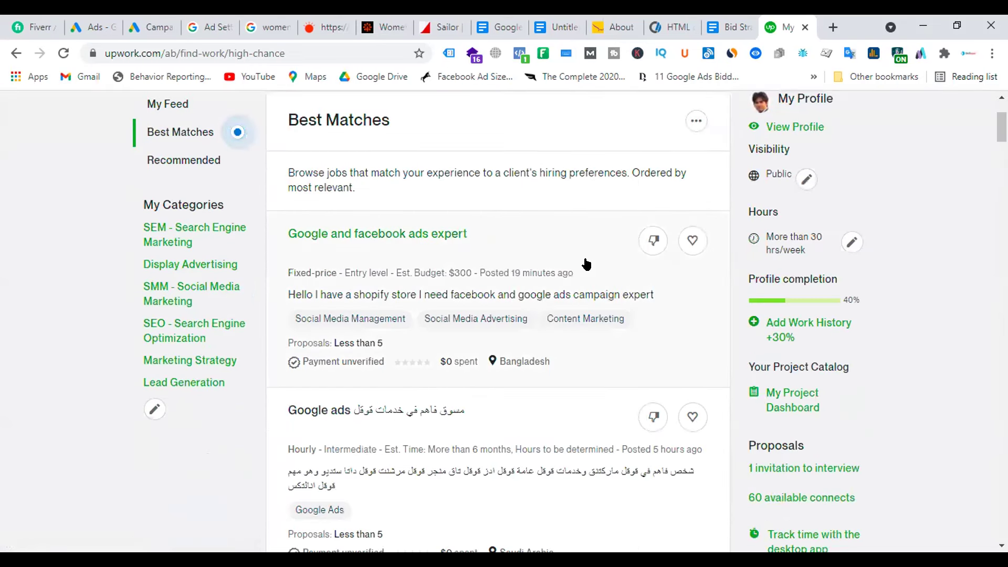
pyautogui.scroll(-4, 587, 263)
pyautogui.scroll(-2, 586, 264)
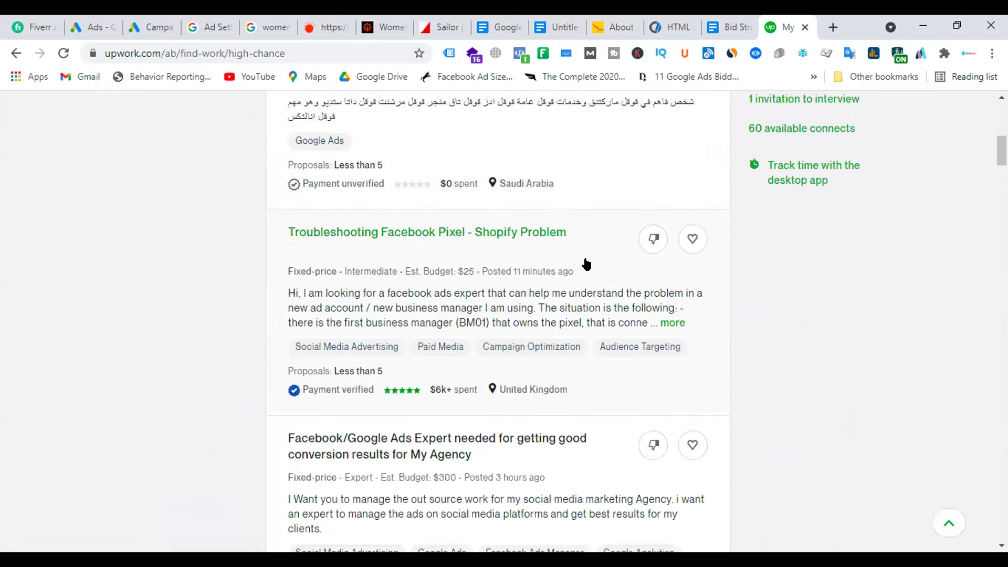
pyautogui.scroll(-7, 587, 265)
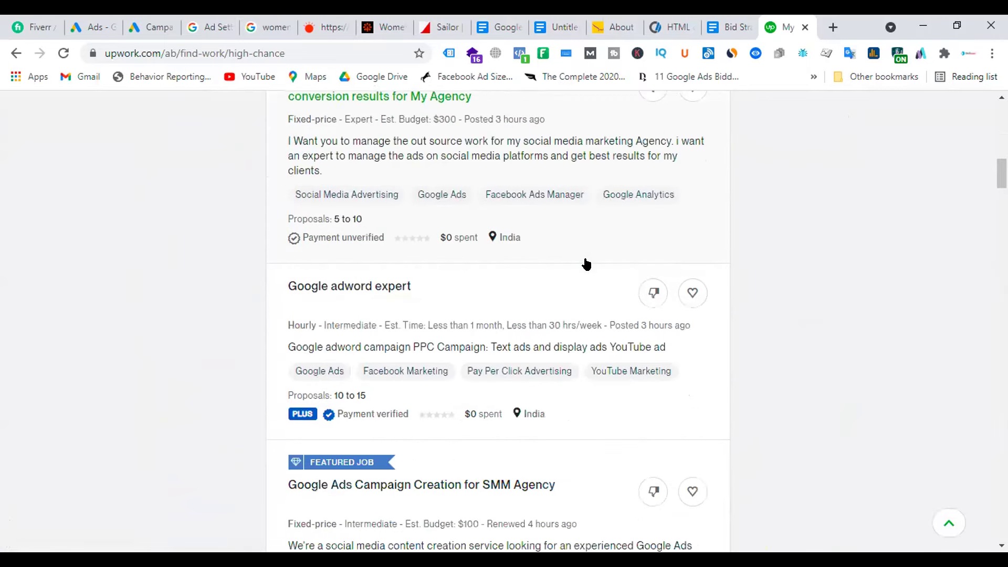
pyautogui.scroll(15, 587, 264)
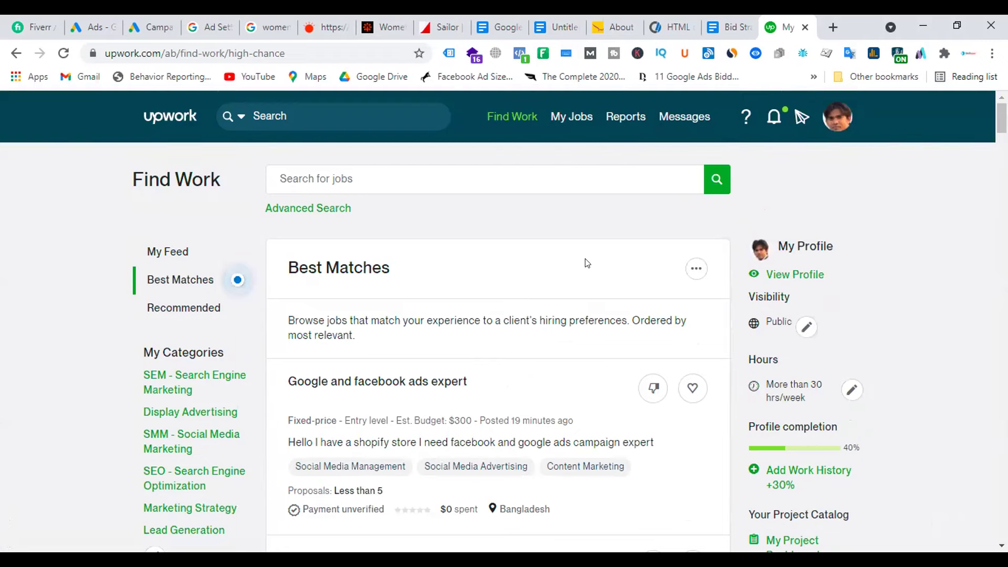
# Step: Browse the Recommended jobs feed, and return to the Best Matches listings to look at the first jobs
pyautogui.click(184, 308)
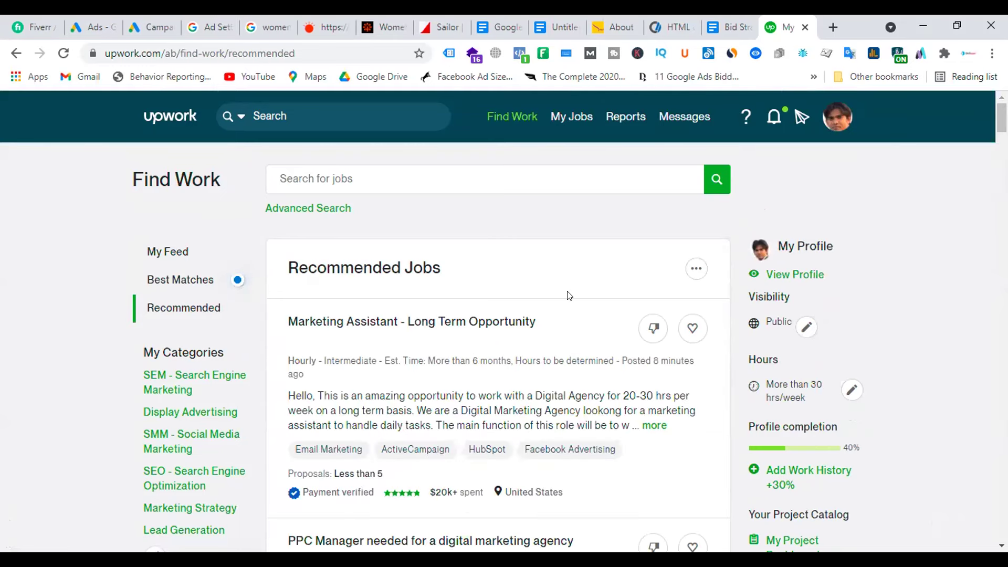
pyautogui.scroll(-10, 567, 296)
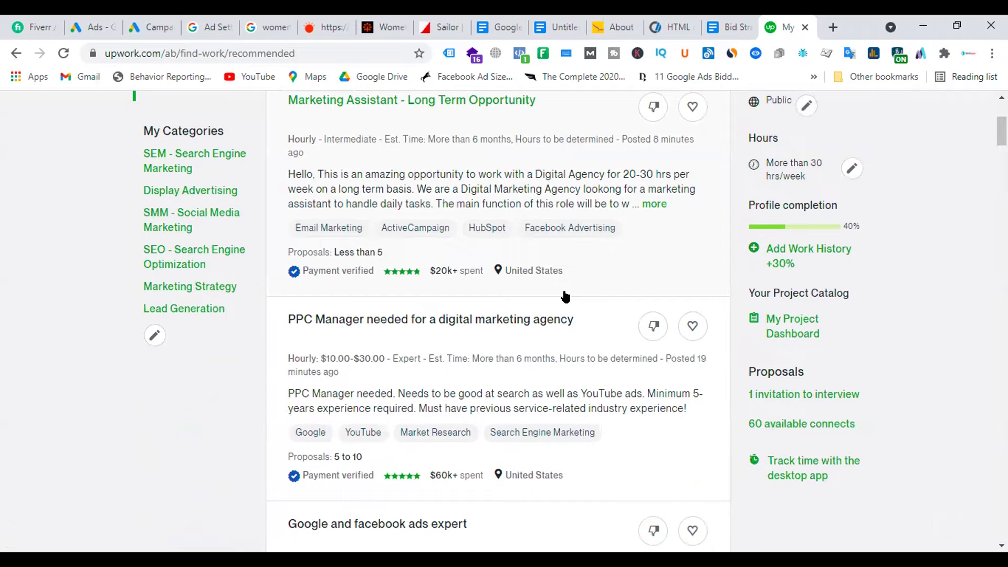
pyautogui.scroll(-7, 565, 297)
pyautogui.scroll(18, 565, 297)
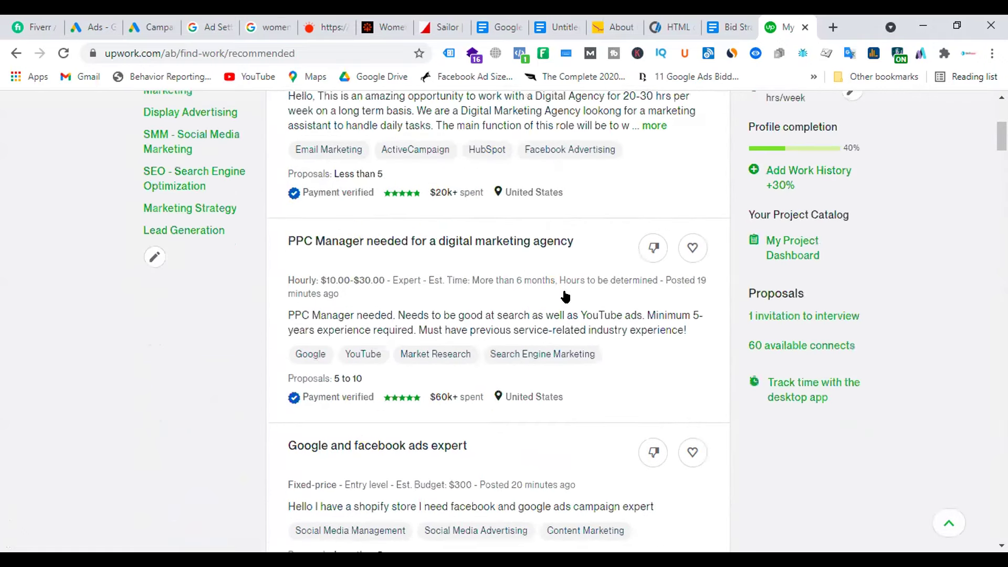
pyautogui.click(174, 281)
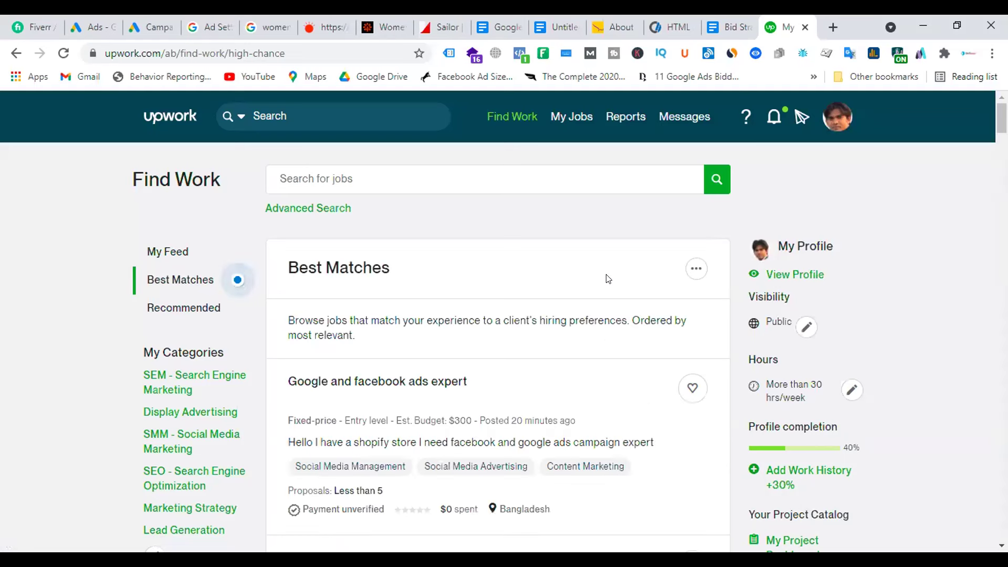
pyautogui.scroll(-3, 608, 278)
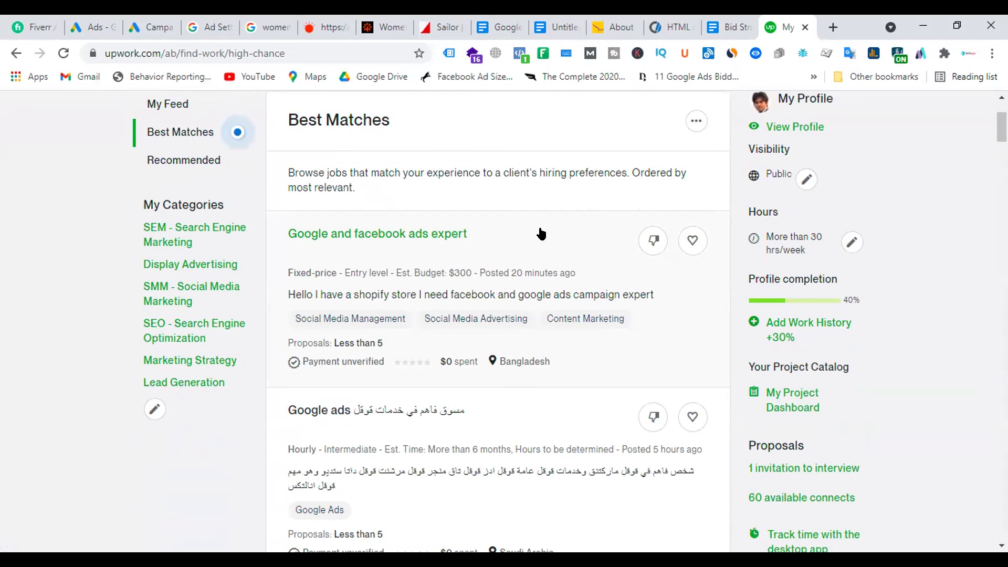
# Step: Browse the Best Matches job listings on Upwork for Google Ads work, from the first job down to the Google Merchant suspension job
pyautogui.scroll(-5, 541, 234)
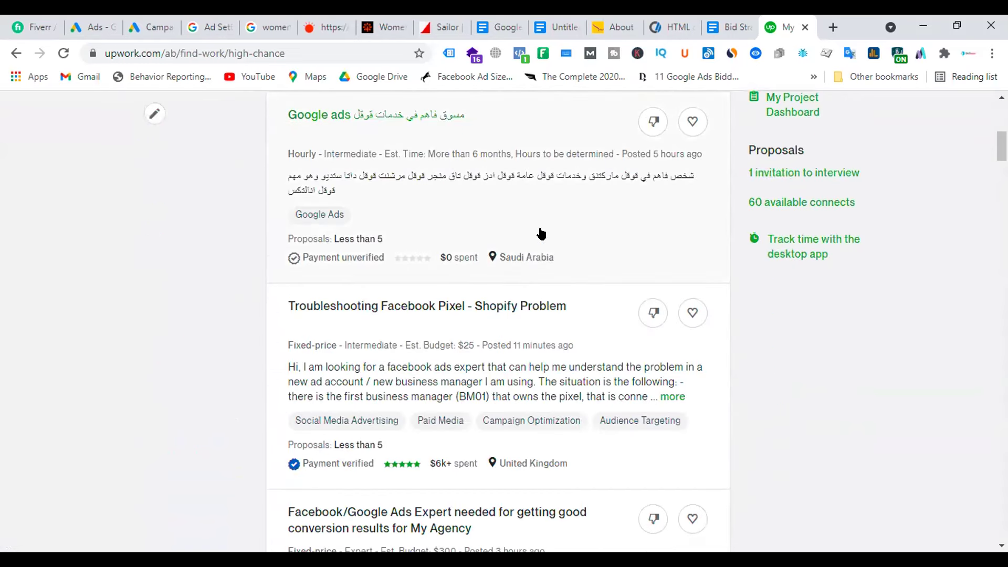
pyautogui.scroll(-8, 542, 233)
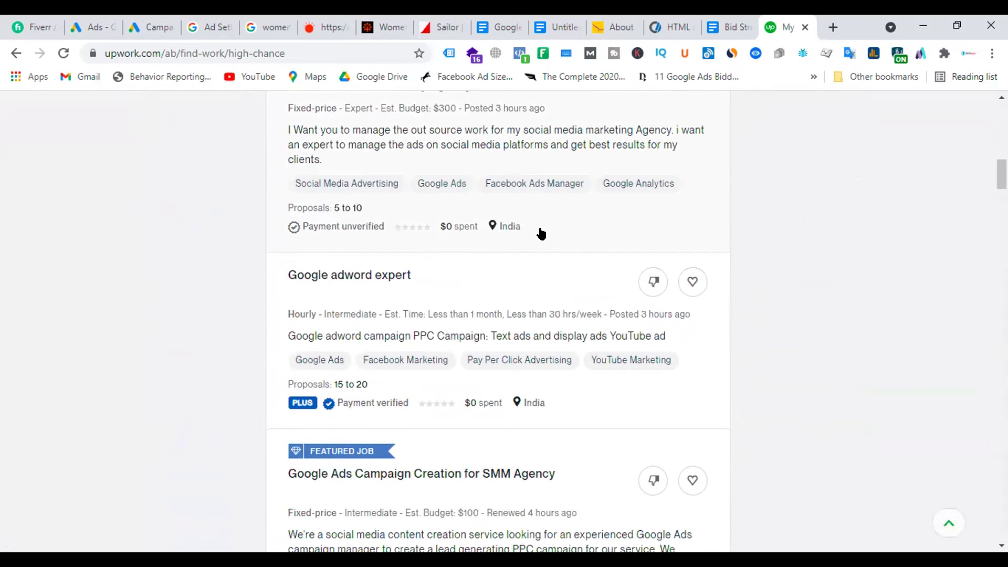
pyautogui.scroll(-4, 541, 233)
pyautogui.scroll(-8, 542, 234)
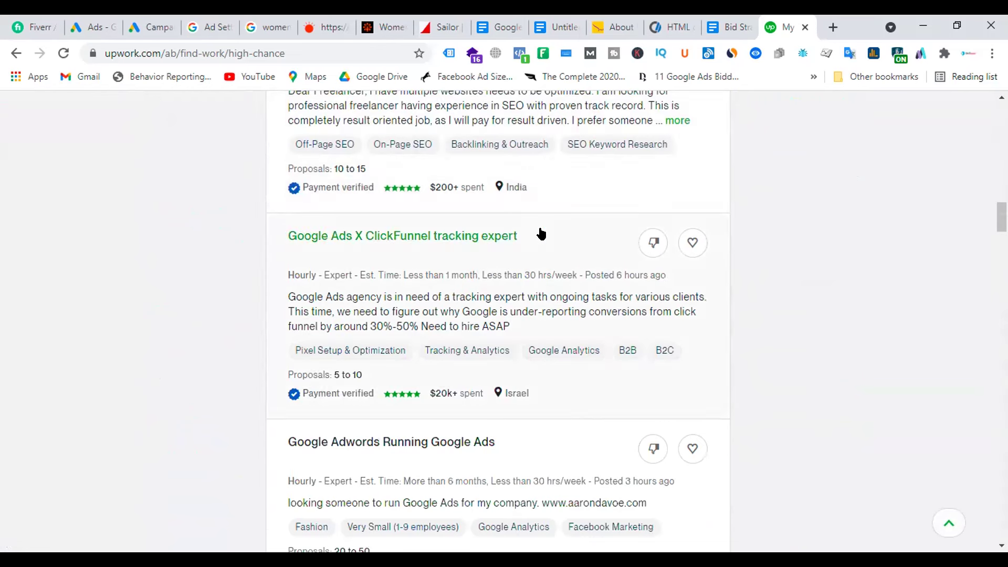
pyautogui.scroll(-5, 541, 233)
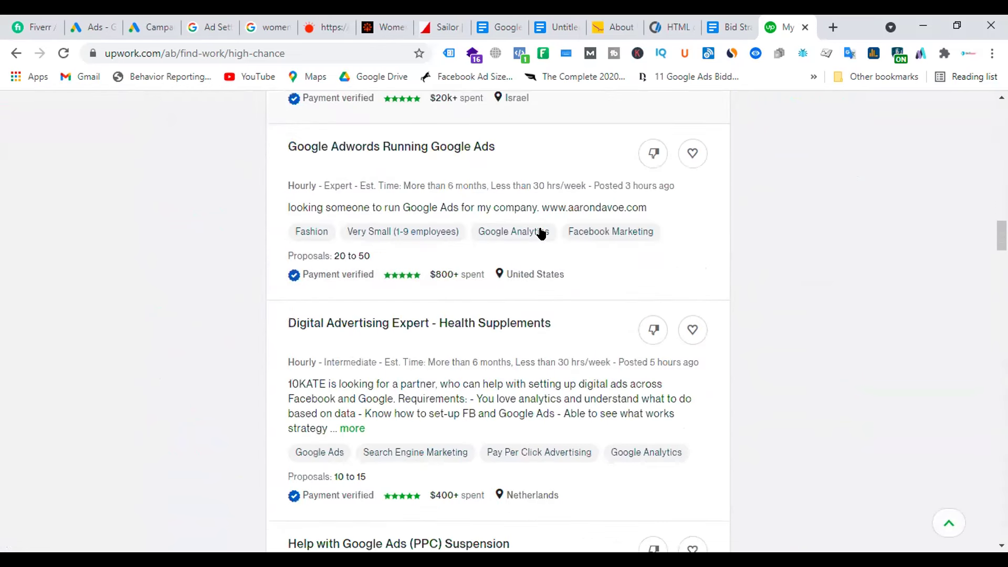
pyautogui.scroll(-8, 541, 233)
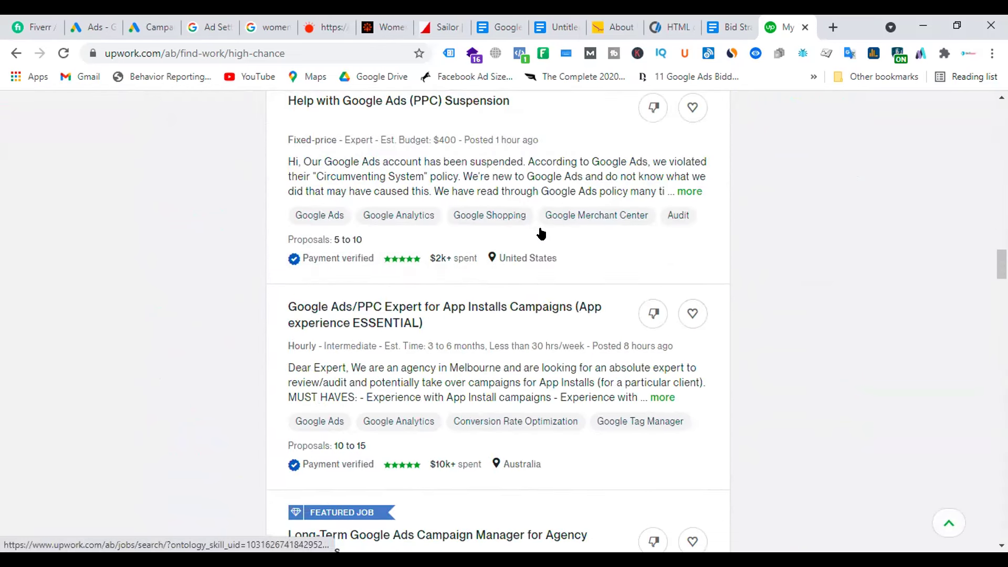
pyautogui.scroll(-6, 541, 234)
pyautogui.scroll(-6, 542, 234)
pyautogui.scroll(-6, 541, 233)
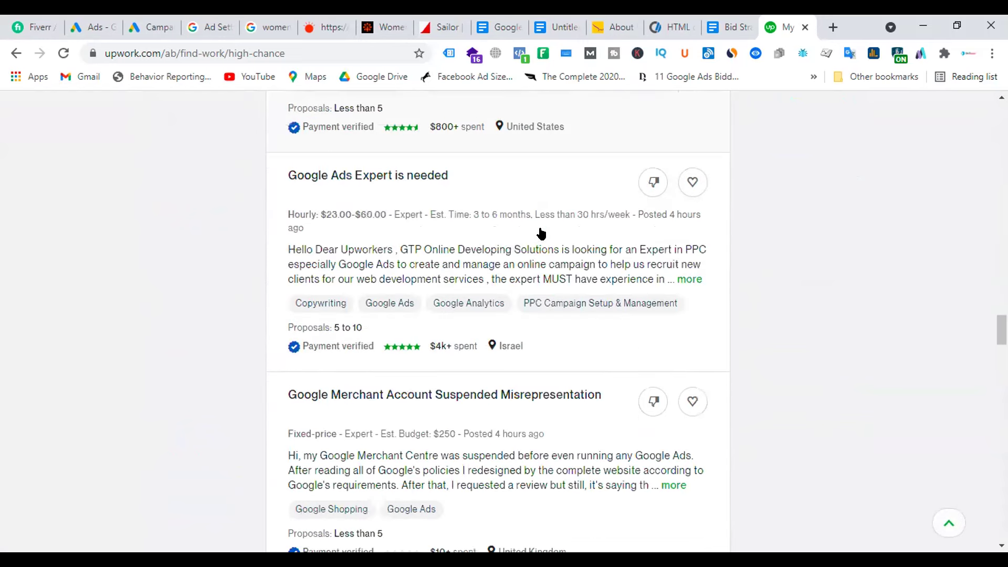
pyautogui.scroll(20, 924, 156)
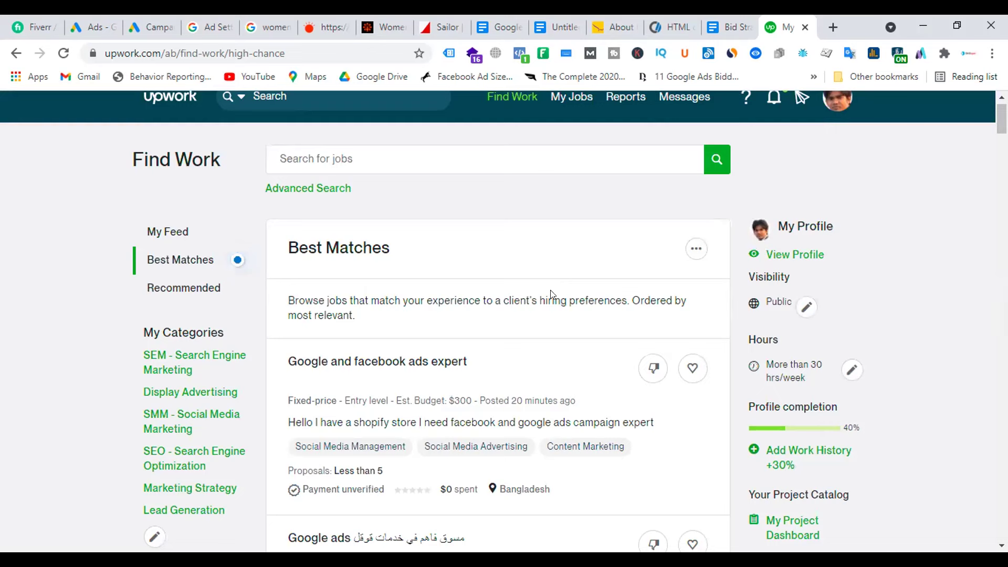
# Step: Check the first jobs in the Recommended feed, and switch back to the Best Matches feed
pyautogui.click(190, 288)
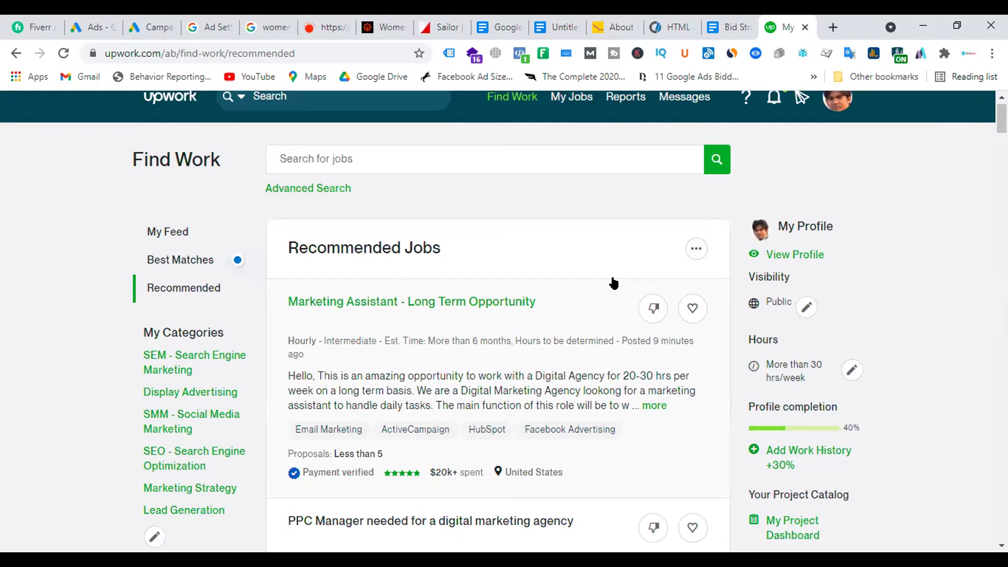
pyautogui.scroll(-5, 614, 284)
pyautogui.scroll(6, 612, 281)
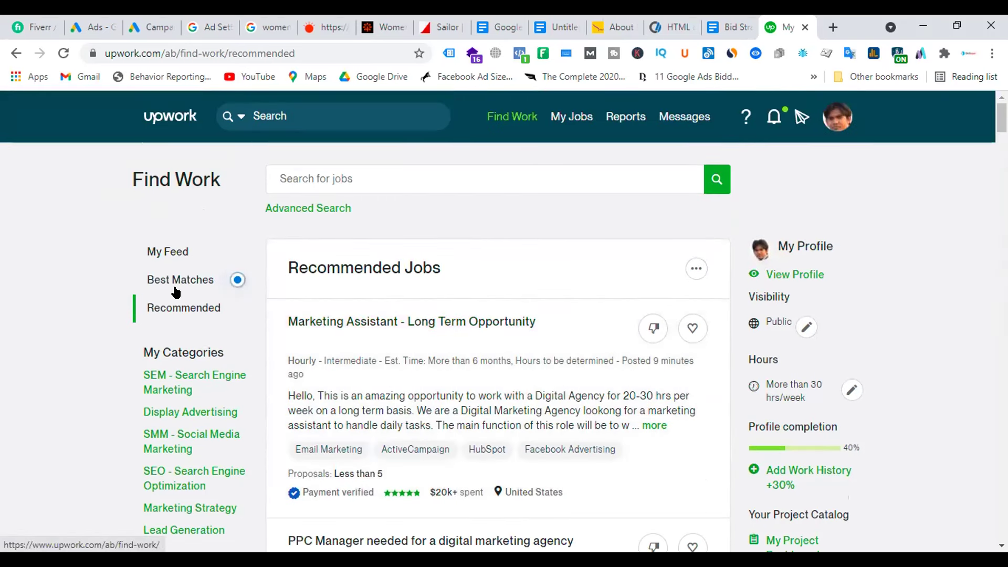
pyautogui.click(180, 281)
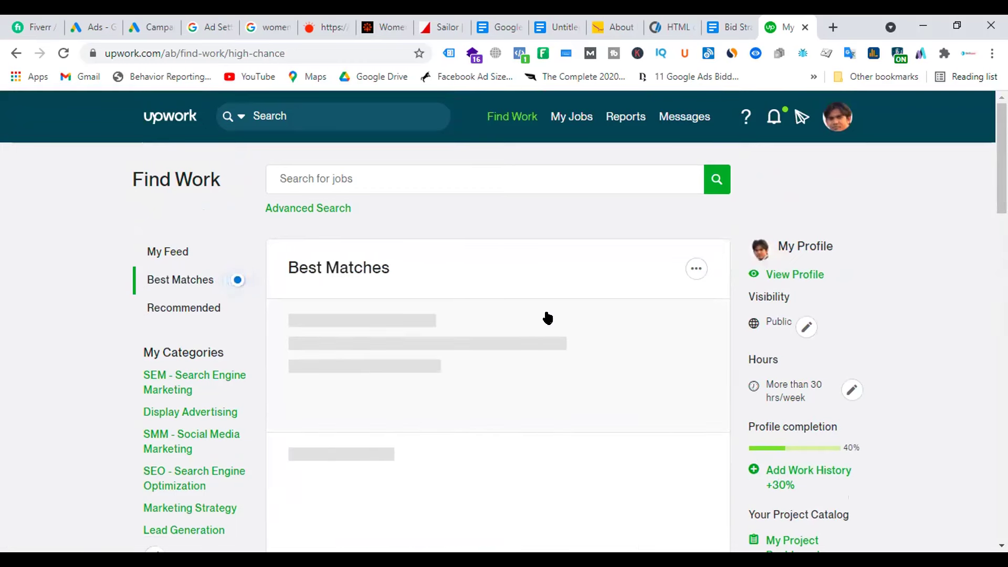
pyautogui.scroll(-3, 555, 313)
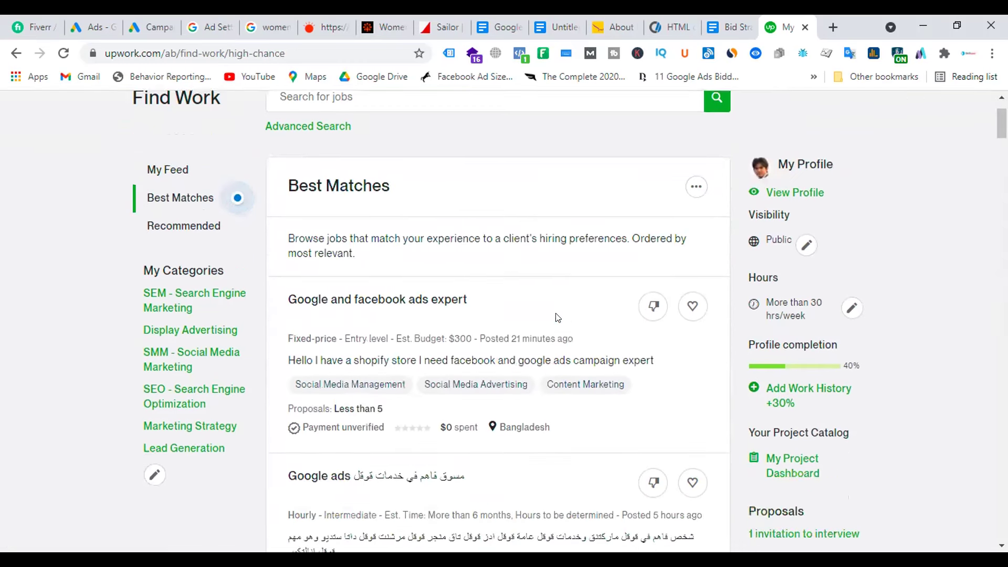
pyautogui.scroll(3, 554, 317)
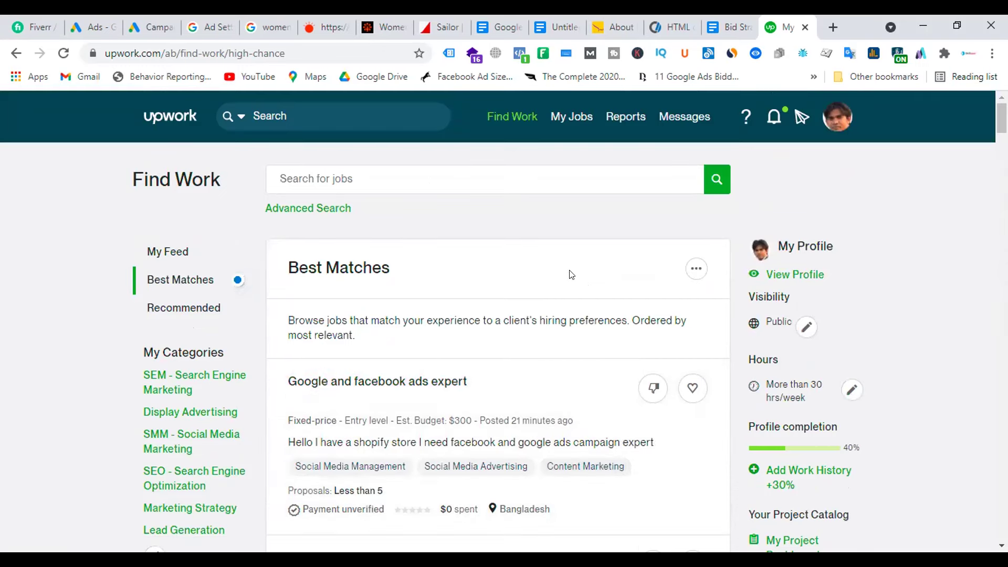
# Step: Look through the reloaded Best Matches listings again, comparing budgets, required skills and proposal counts
pyautogui.scroll(-6, 571, 275)
pyautogui.scroll(-4, 574, 310)
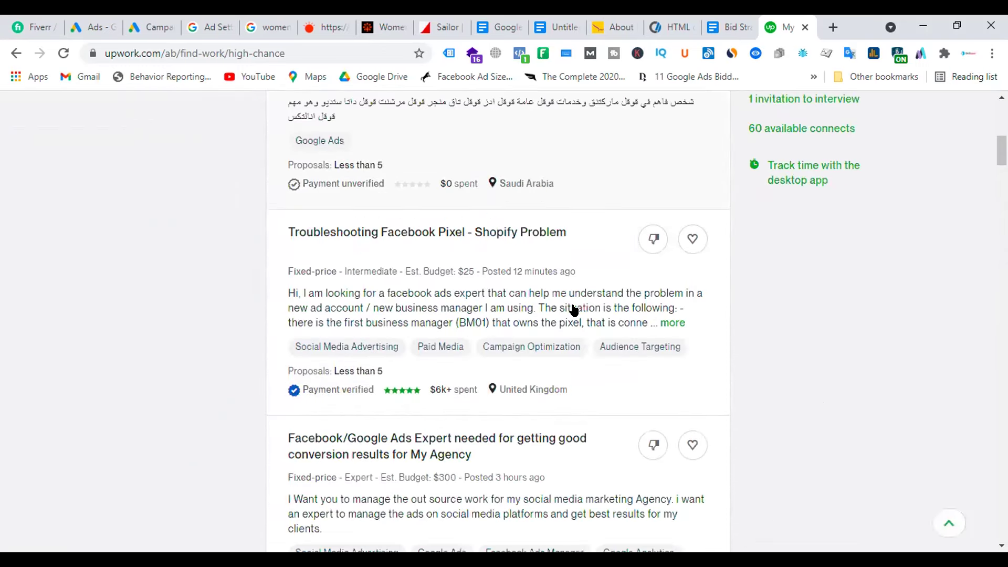
pyautogui.scroll(-3, 573, 310)
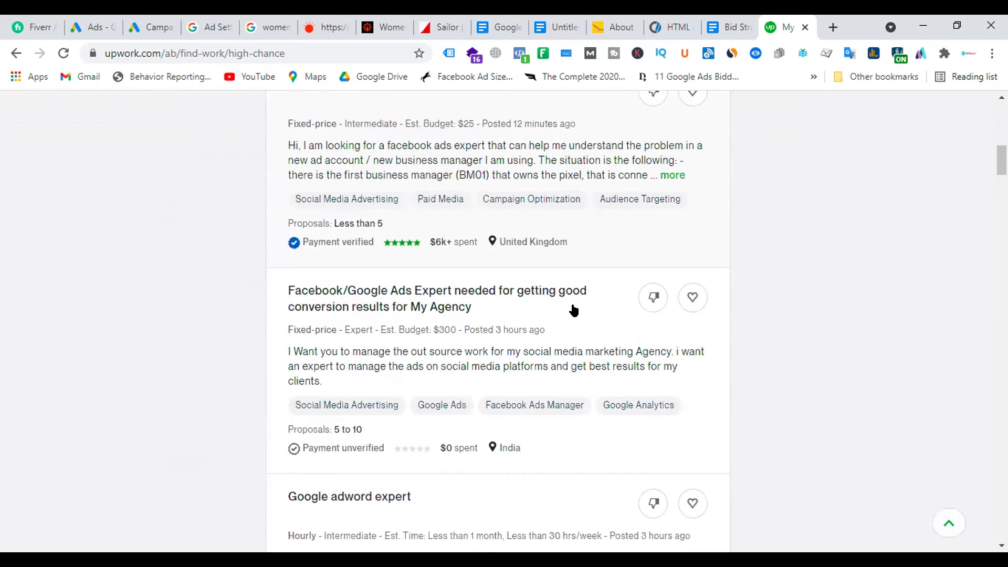
pyautogui.scroll(-7, 574, 310)
pyautogui.scroll(-3, 574, 310)
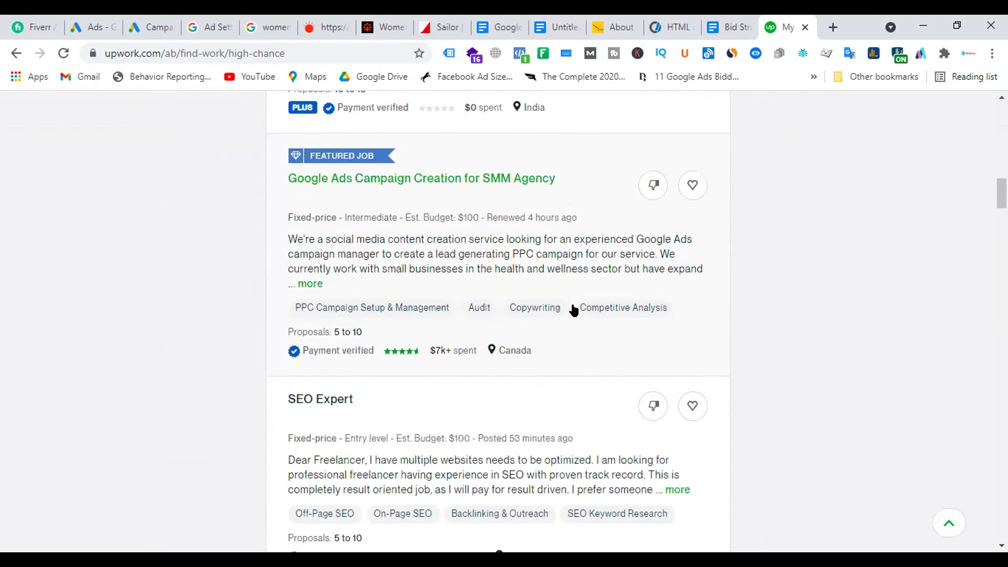
pyautogui.scroll(-6, 574, 310)
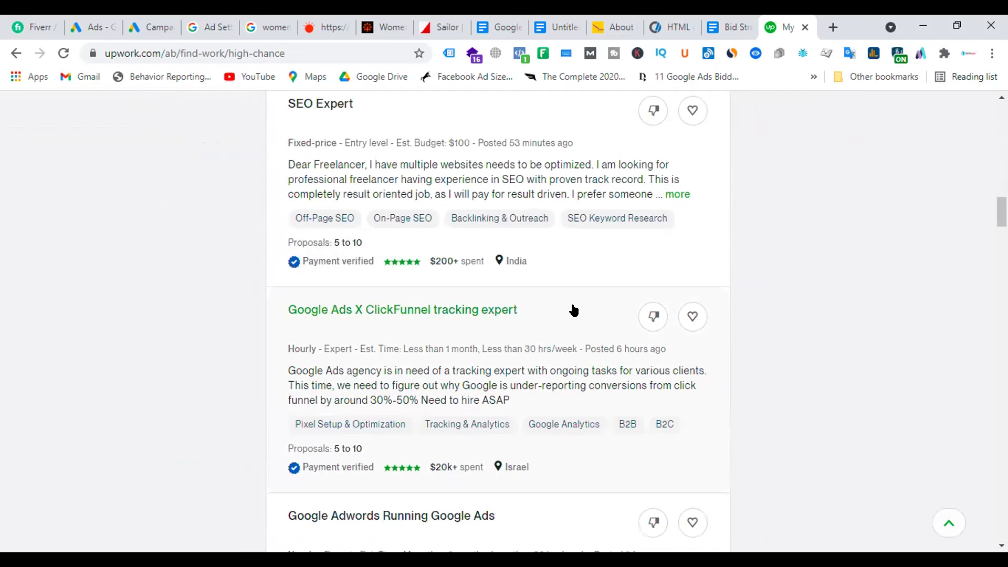
pyautogui.scroll(-6, 574, 310)
pyautogui.scroll(19, 574, 310)
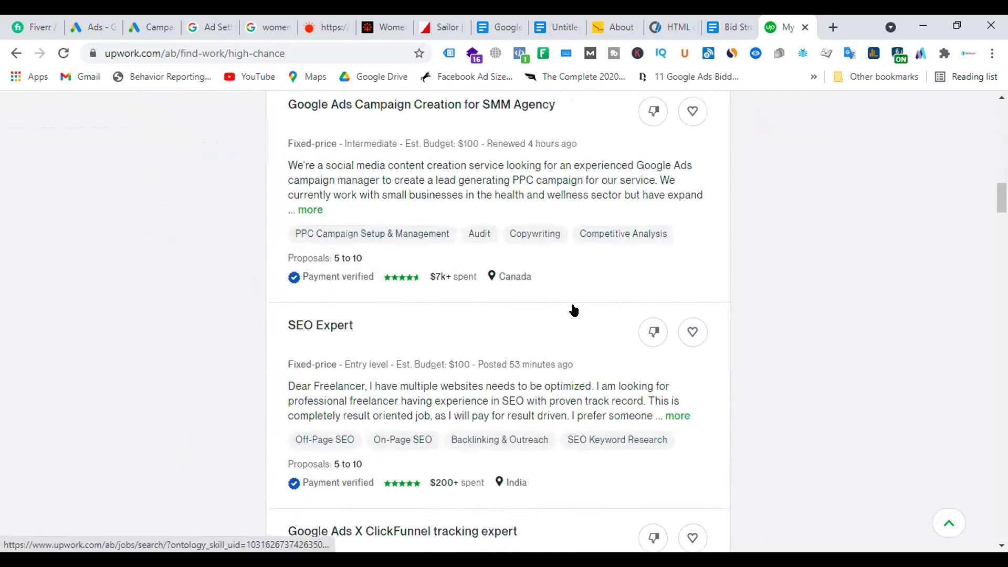
pyautogui.scroll(6, 574, 310)
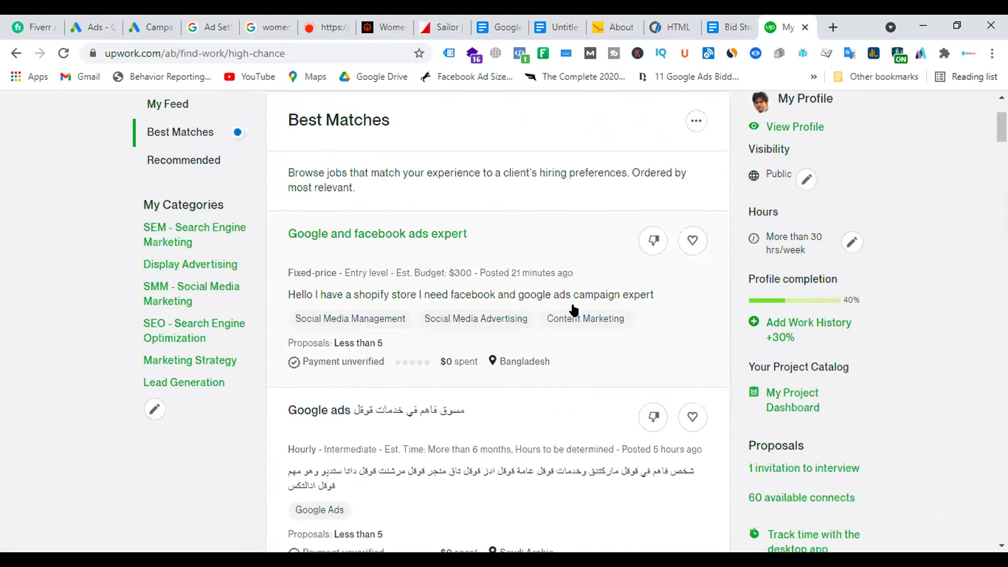
pyautogui.scroll(3, 574, 311)
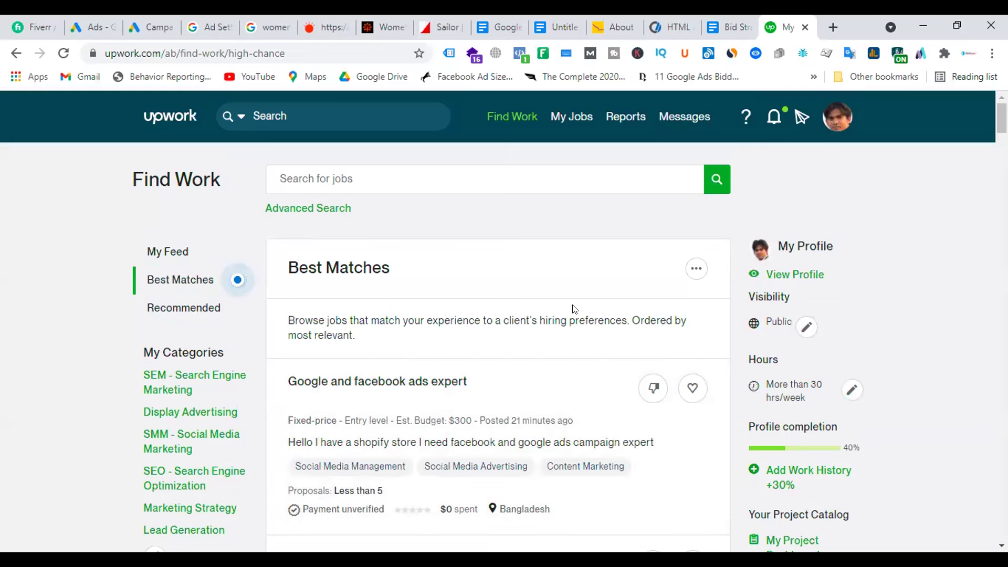
pyautogui.scroll(-4, 574, 309)
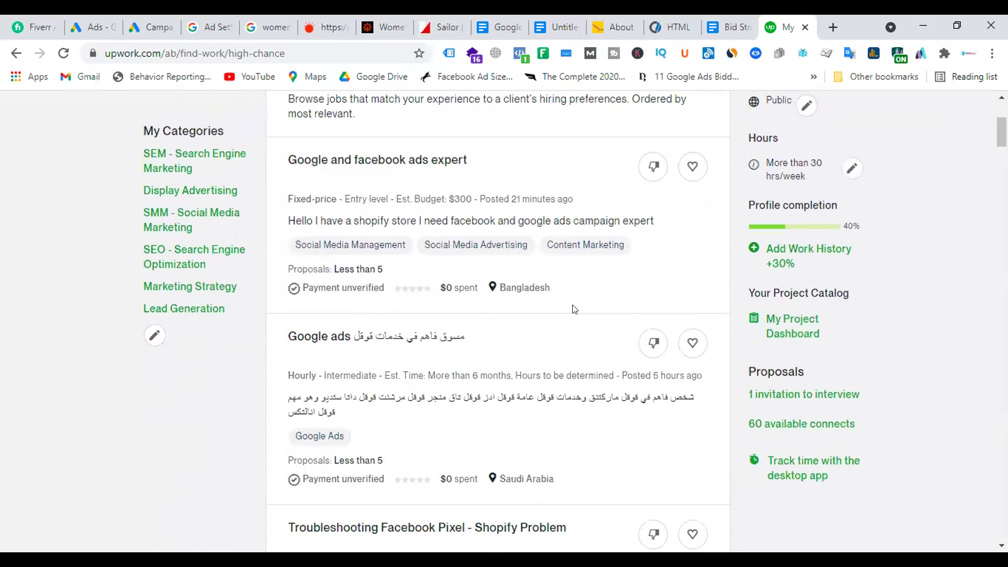
# Step: Open the interview invitation "Need experienced digital marketing professional to manage ads" and read its job details and required skills
pyautogui.click(848, 398)
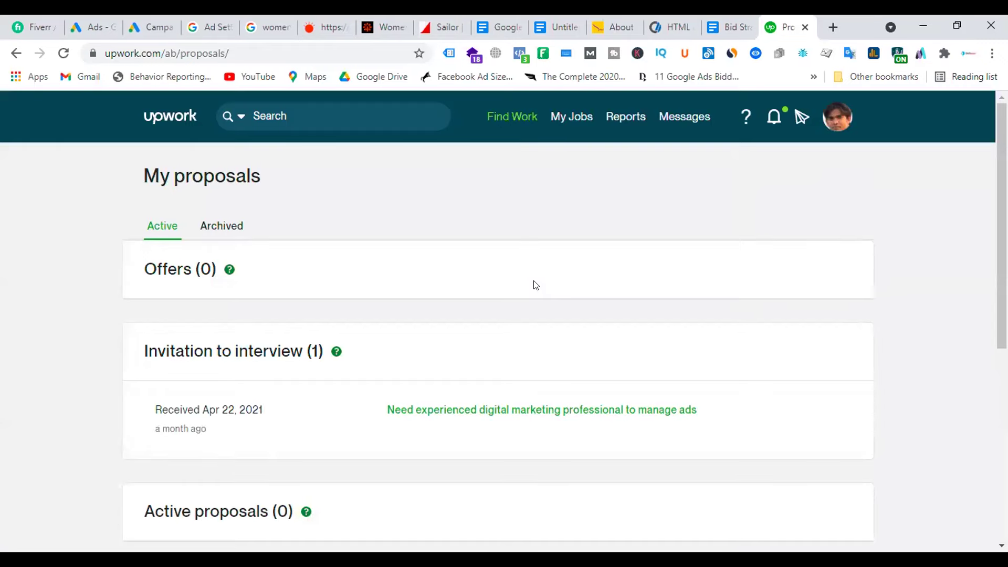
pyautogui.scroll(-2, 535, 286)
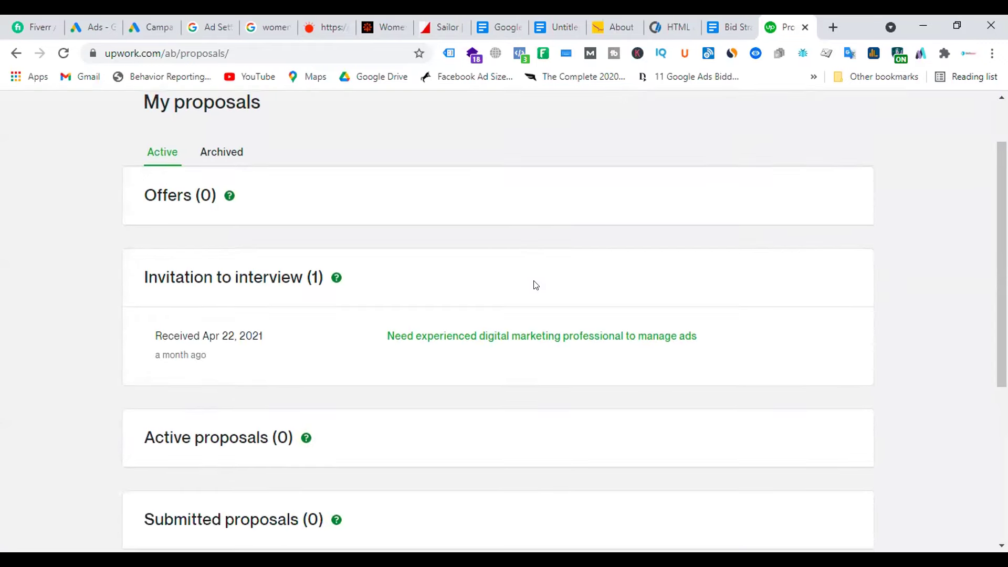
pyautogui.click(526, 340)
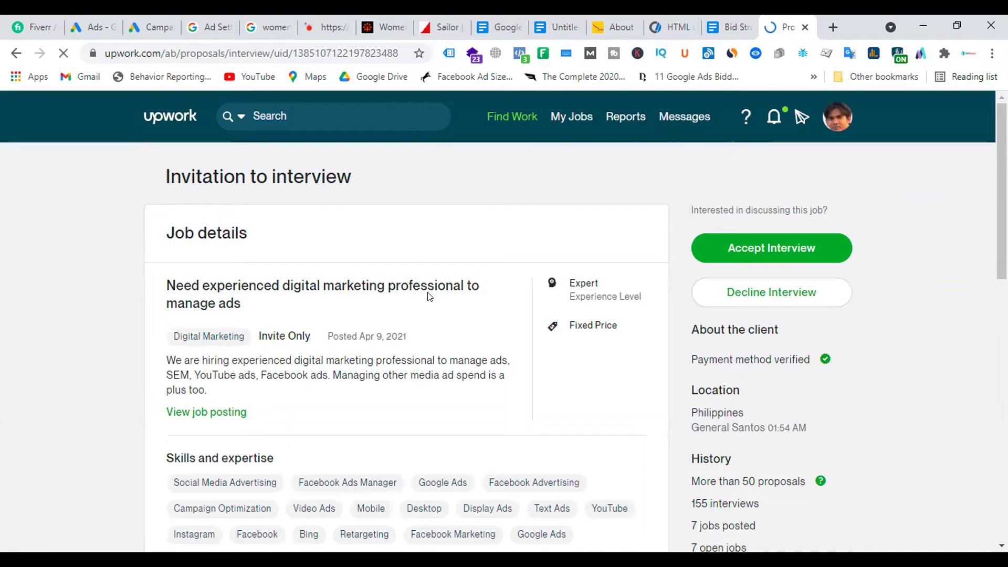
pyautogui.scroll(-3, 430, 296)
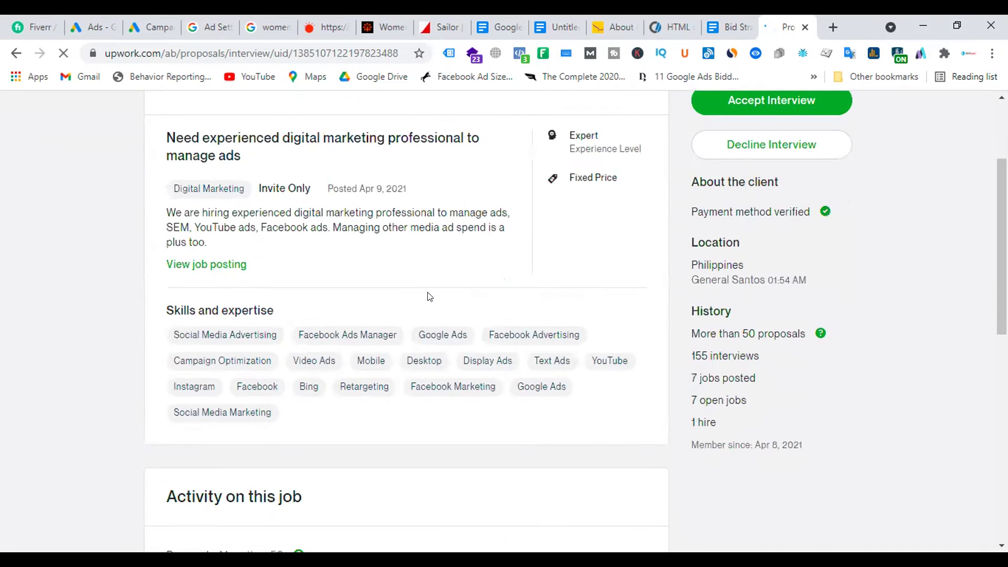
pyautogui.scroll(3, 429, 297)
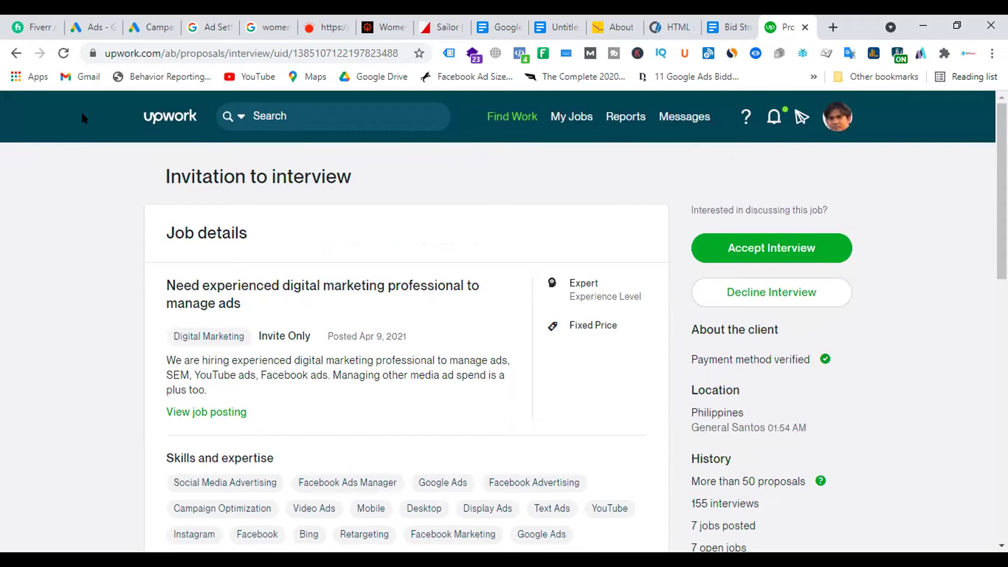
# Step: Return to the Upwork home feed, dismissing the specialized profile notice, and open the freelancer's own profile to review its sections
pyautogui.click(159, 119)
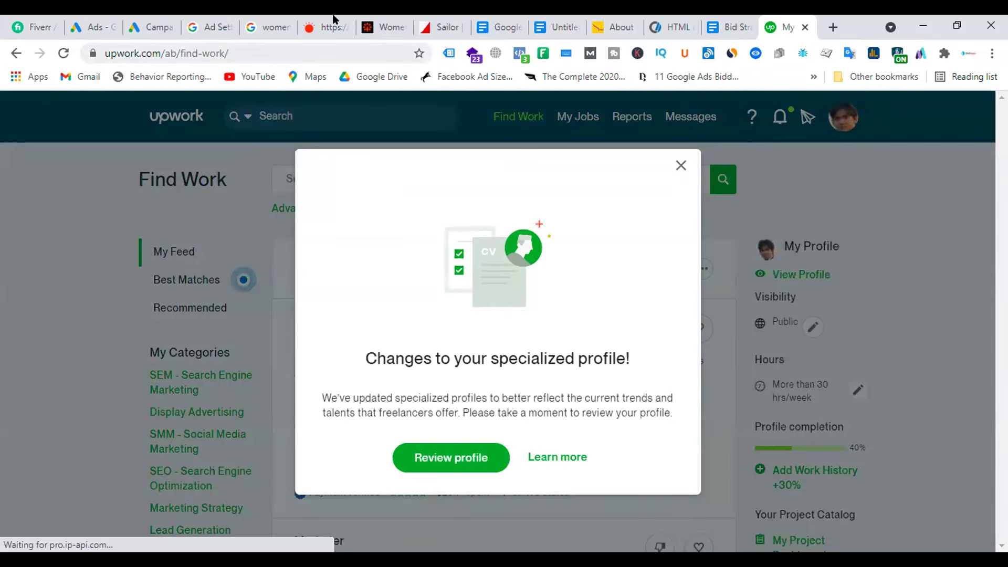
pyautogui.click(679, 166)
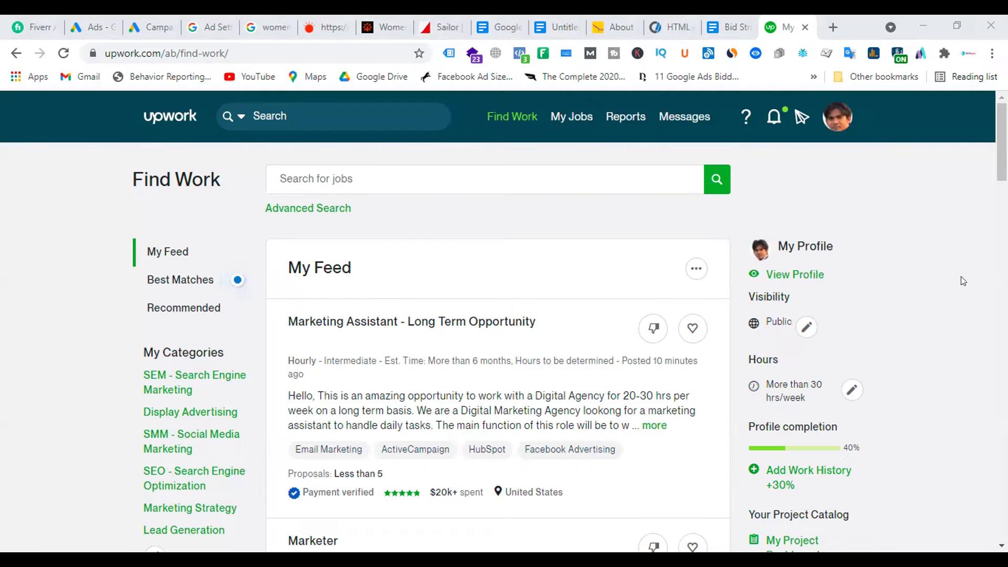
pyautogui.click(800, 282)
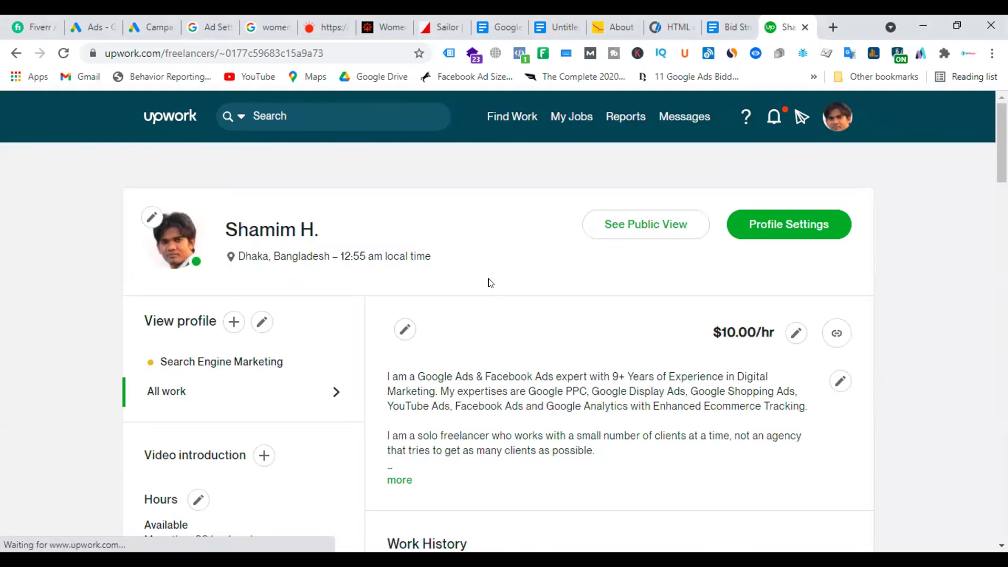
pyautogui.scroll(-1, 489, 282)
pyautogui.scroll(-1, 288, 317)
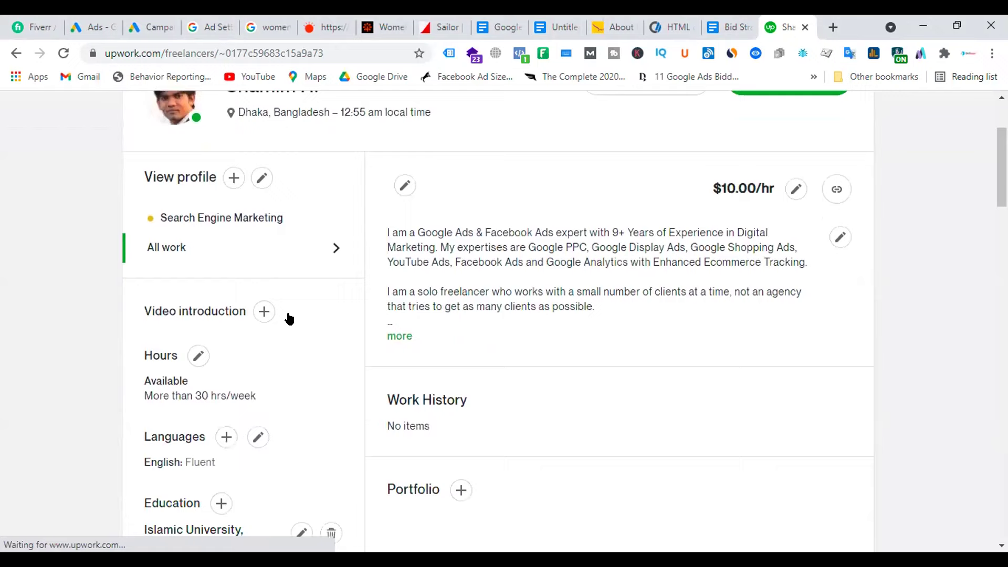
pyautogui.scroll(-1, 289, 317)
pyautogui.scroll(-2, 288, 317)
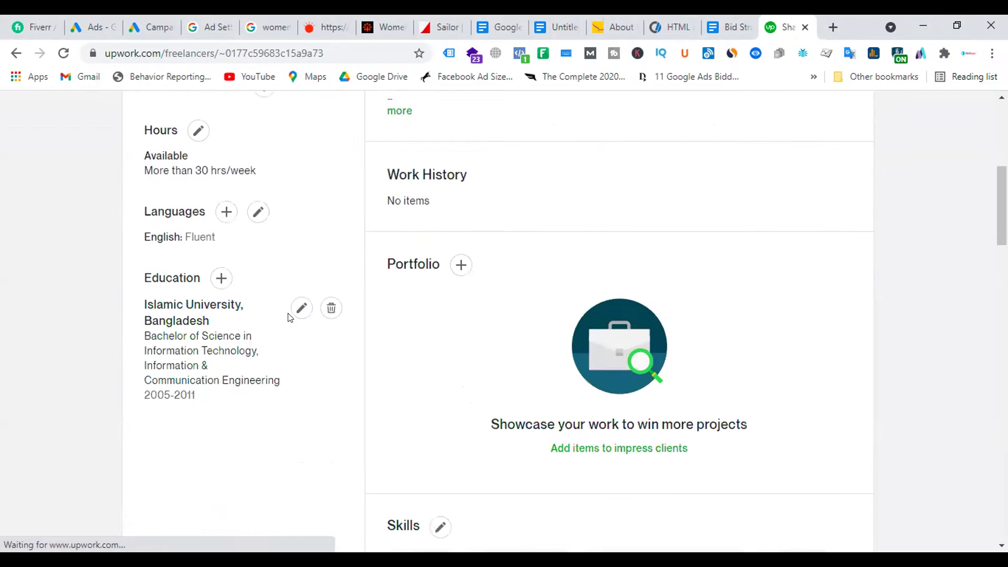
pyautogui.scroll(5, 288, 317)
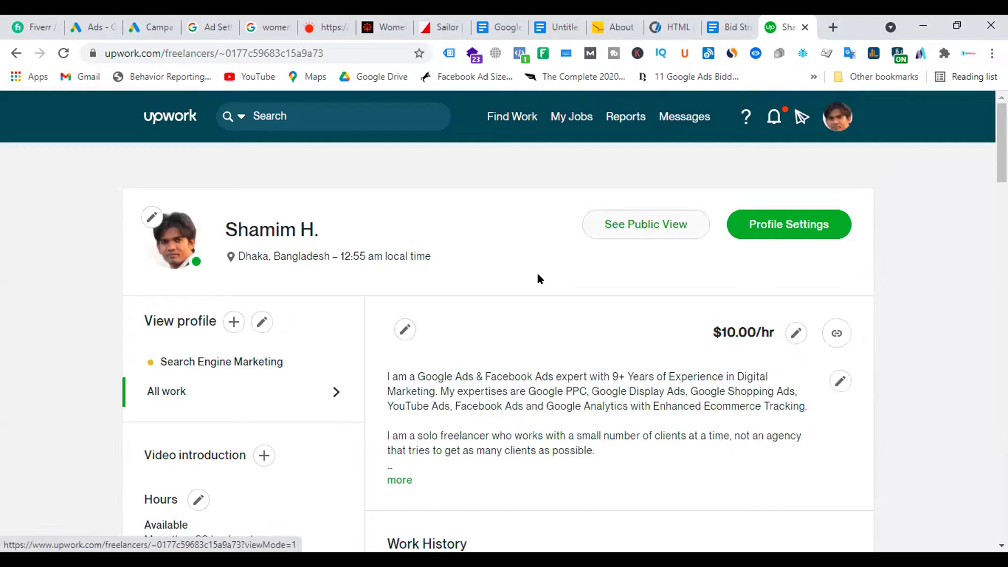
pyautogui.scroll(-6, 538, 274)
pyautogui.scroll(6, 534, 279)
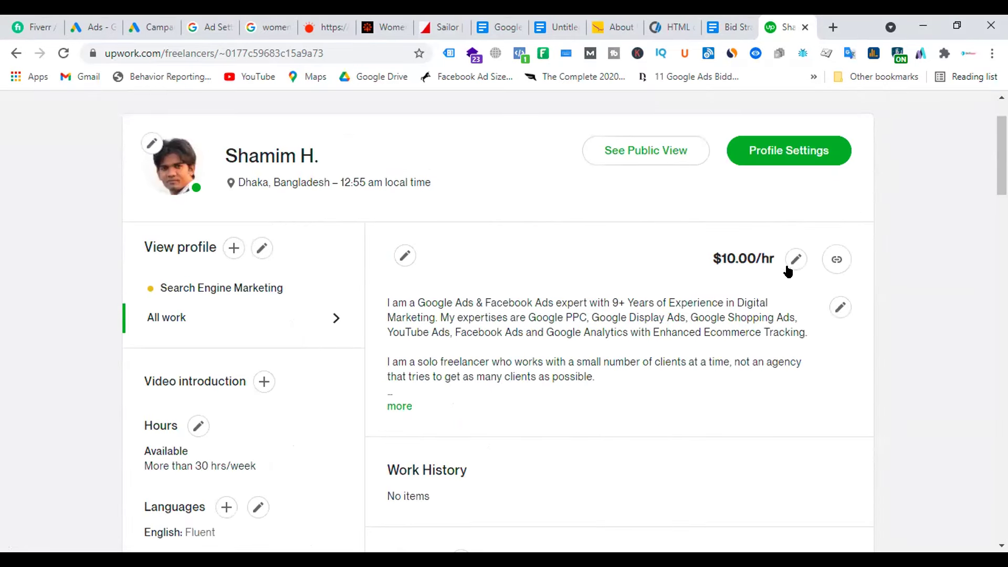
# Step: Set the profile's hourly rate to $20.00 and save the change
pyautogui.click(795, 258)
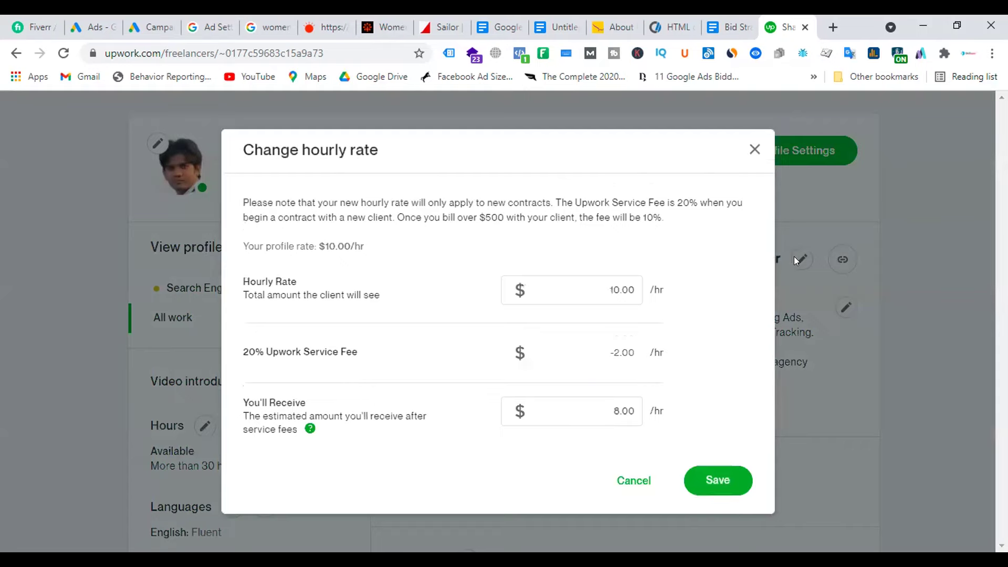
pyautogui.doubleClick(589, 278)
pyautogui.write('20')
pyautogui.click(693, 485)
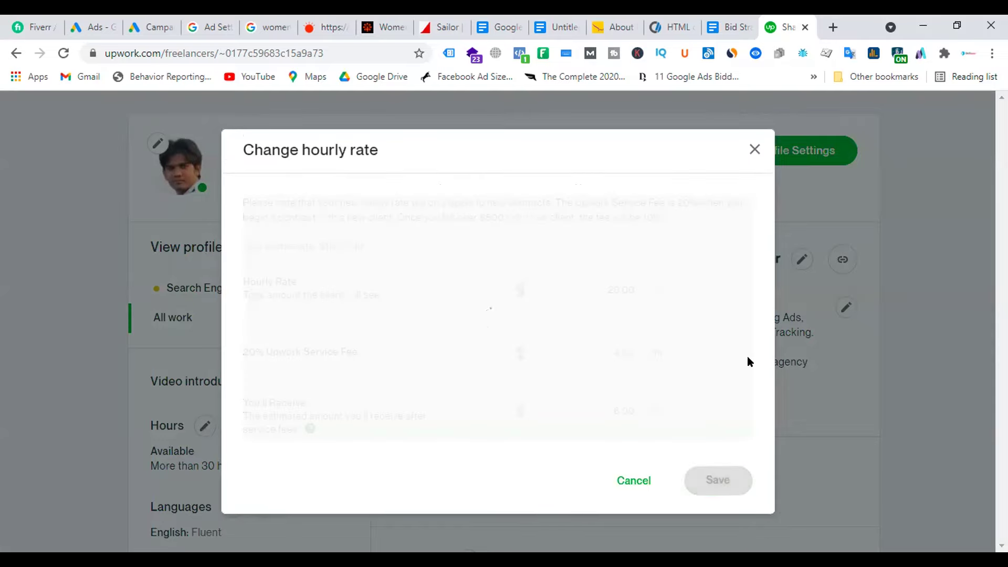
pyautogui.scroll(-7, 580, 321)
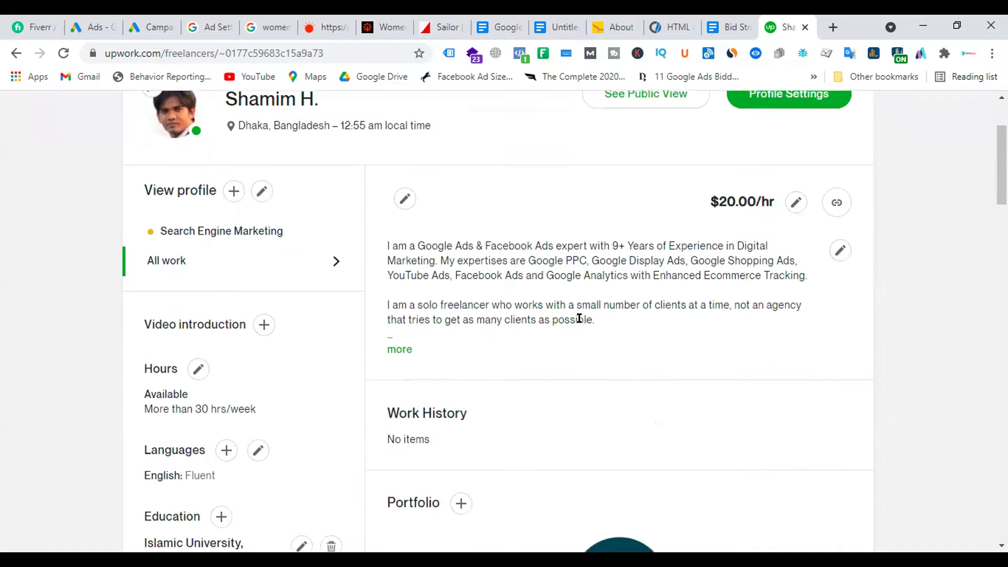
# Step: Expand the profile overview in full and read its core services and areas of expertise
pyautogui.scroll(4, 583, 325)
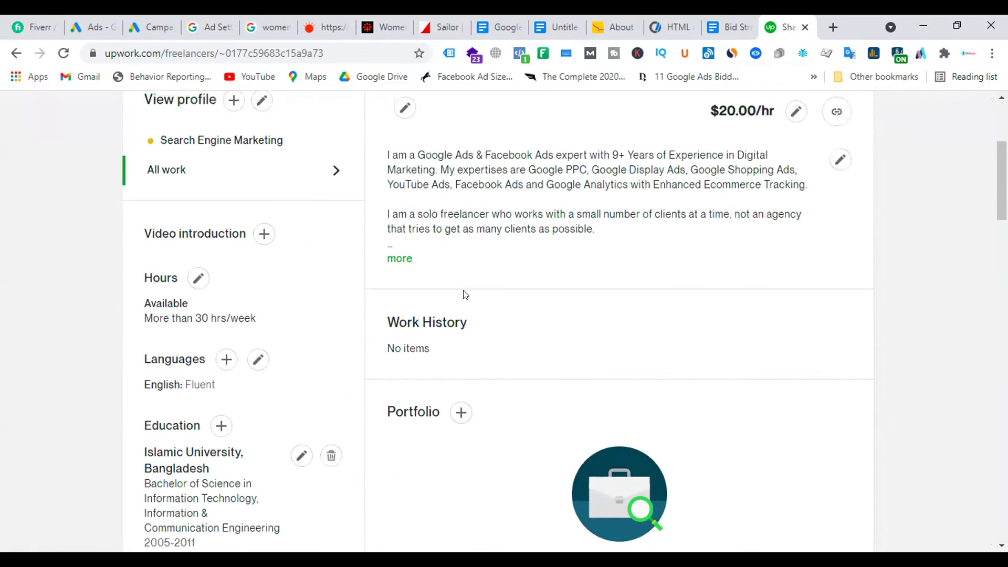
pyautogui.click(403, 261)
pyautogui.scroll(-4, 704, 295)
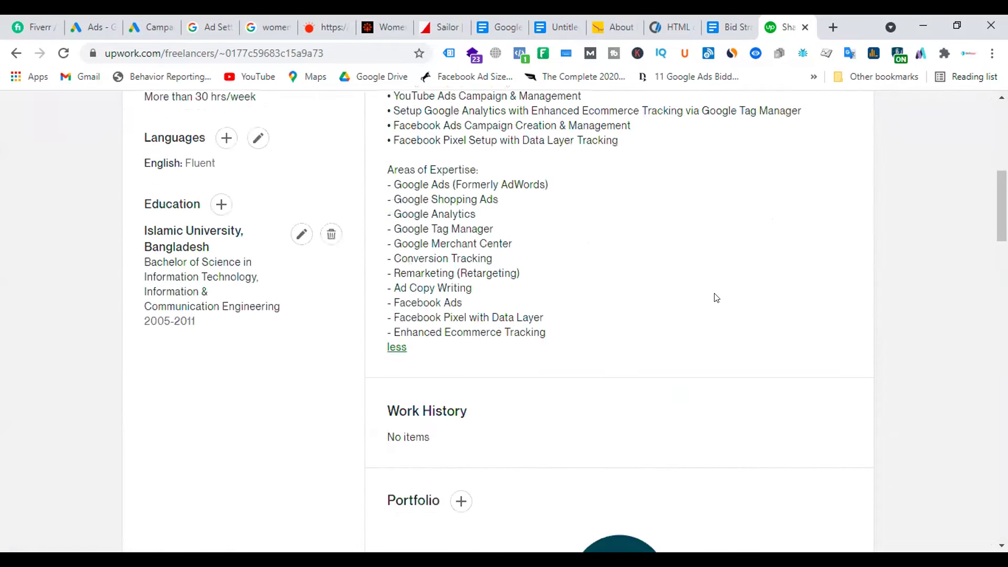
pyautogui.scroll(4, 717, 298)
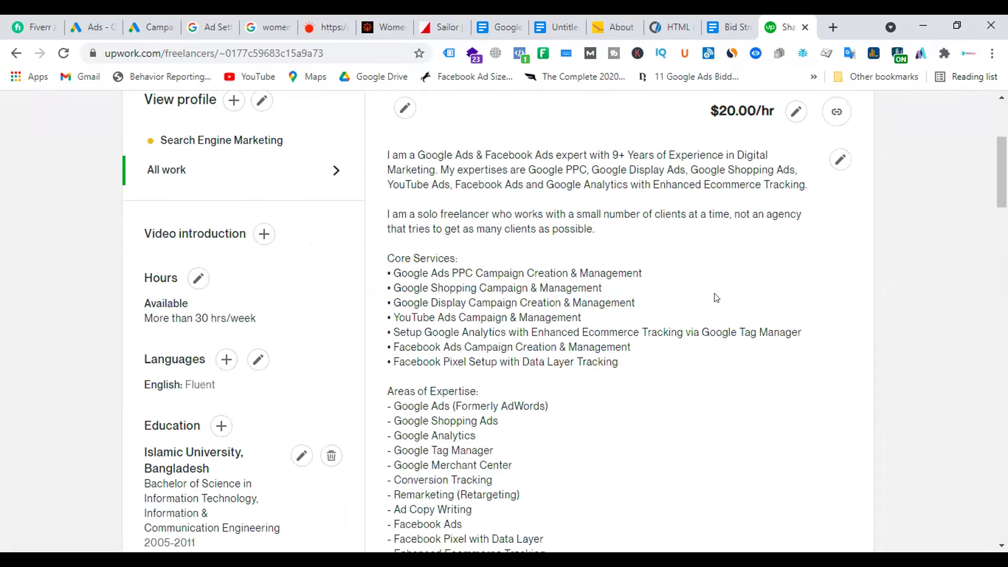
pyautogui.scroll(4, 715, 298)
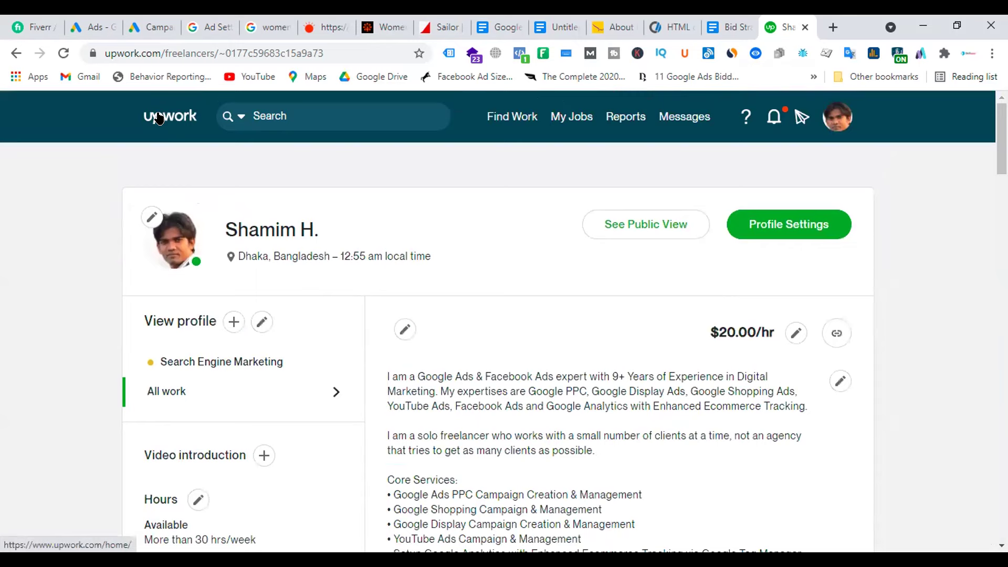
# Step: Open the profile review from the specialized profile notice on the home feed, and return to the feed
pyautogui.click(159, 118)
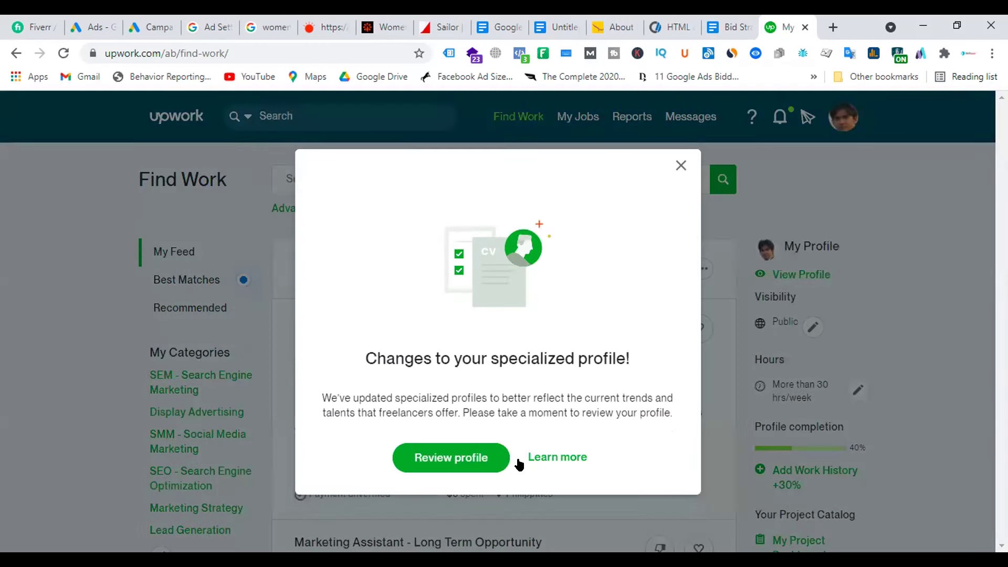
pyautogui.click(481, 460)
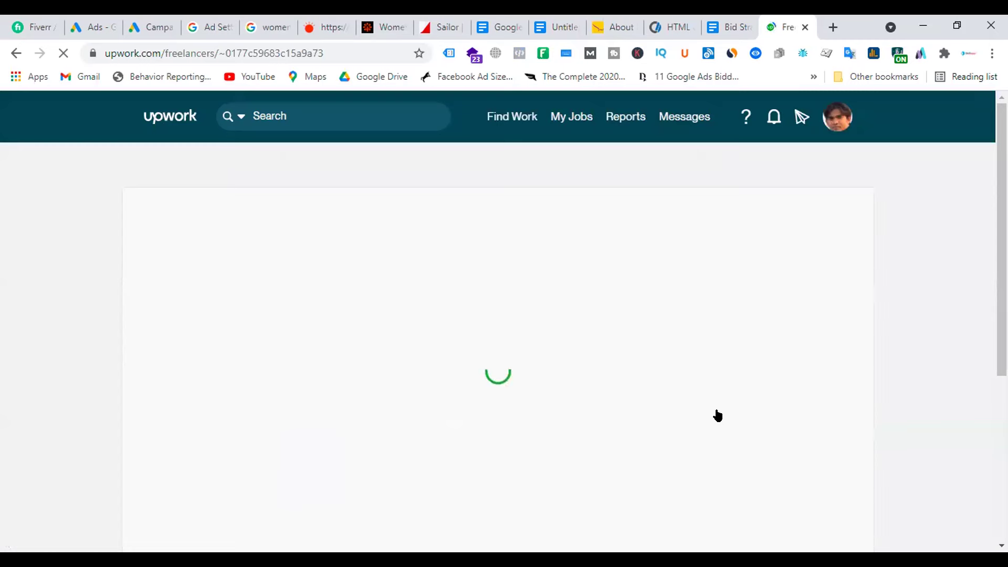
pyautogui.click(173, 122)
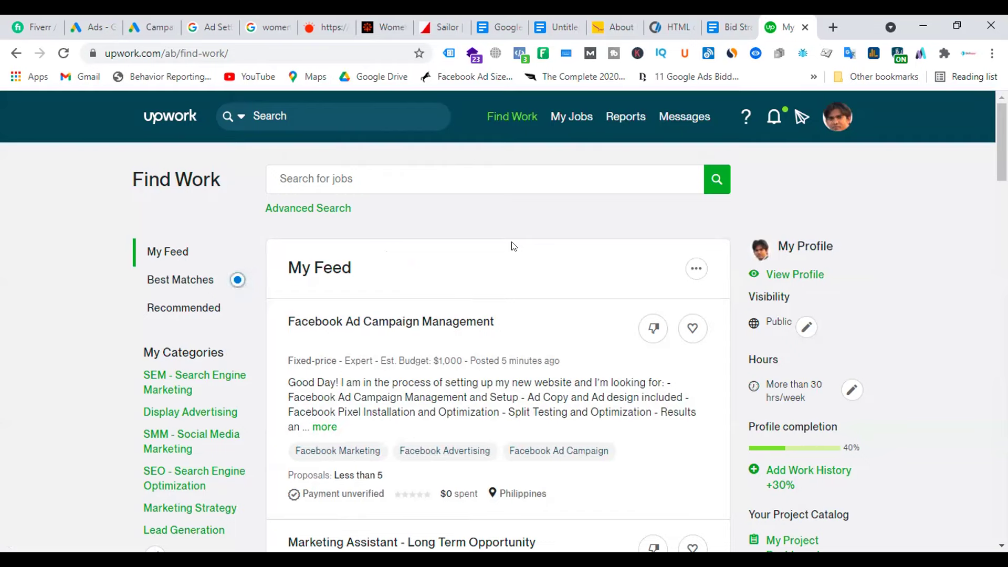
# Step: Follow the Add Work History suggestion under profile completion and examine every profile section from the overview to Other Experiences
pyautogui.scroll(-1, 982, 390)
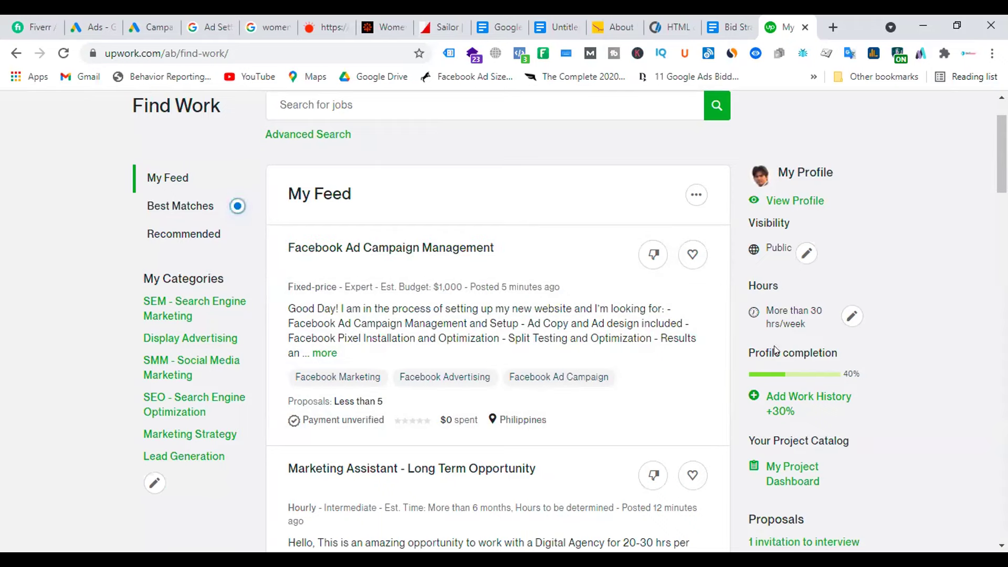
pyautogui.click(830, 402)
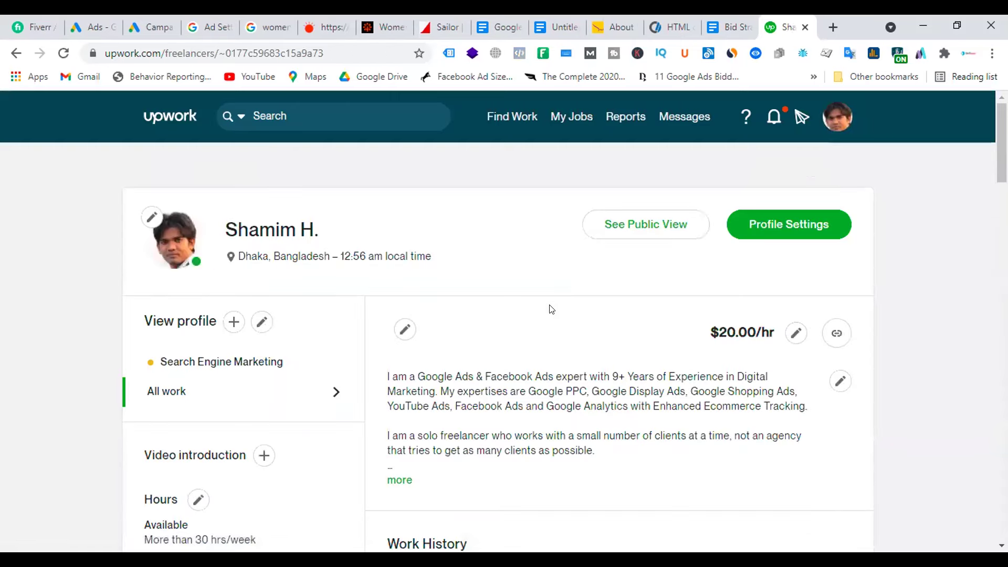
pyautogui.scroll(-5, 551, 309)
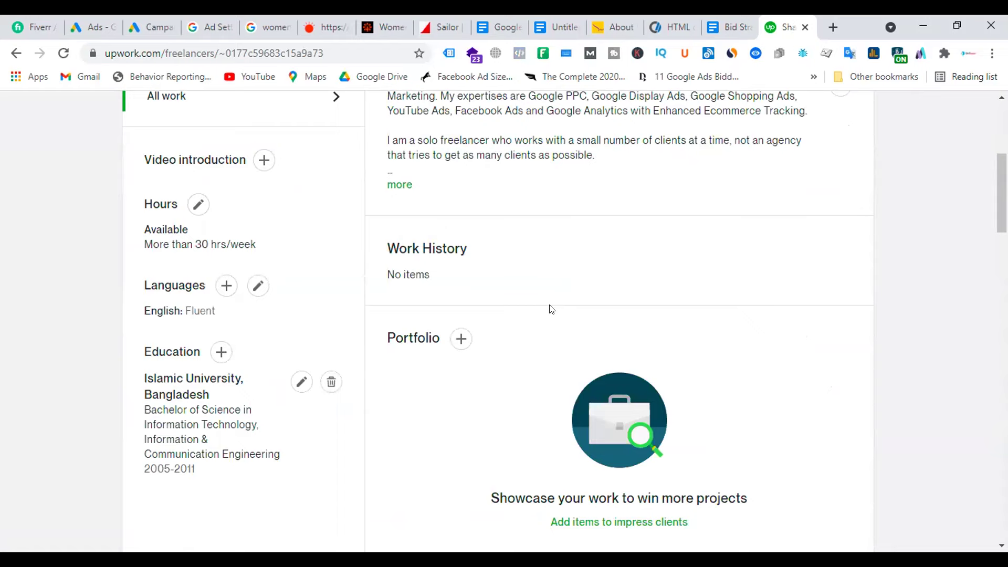
pyautogui.scroll(-4, 551, 309)
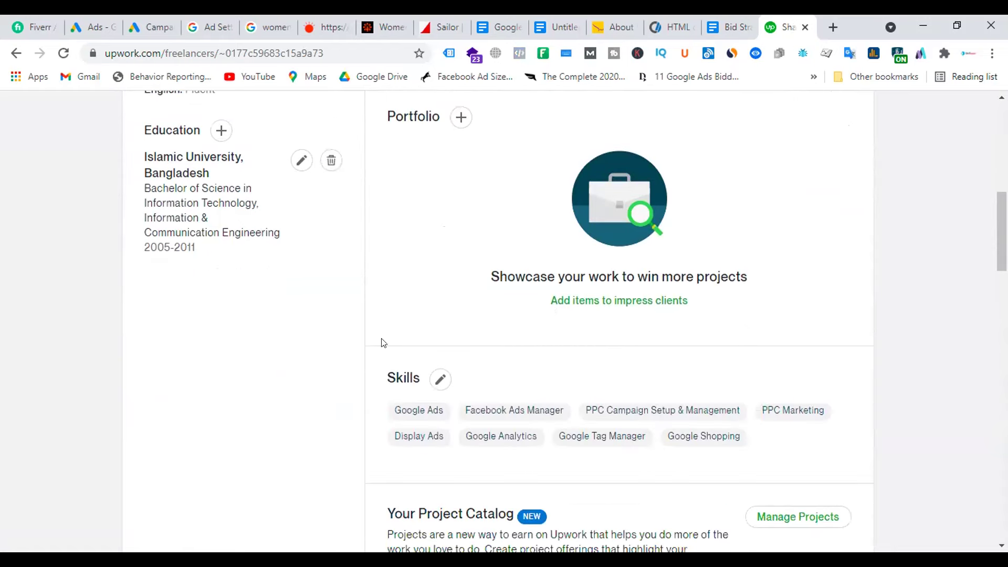
pyautogui.scroll(-3, 653, 284)
pyautogui.scroll(-3, 792, 178)
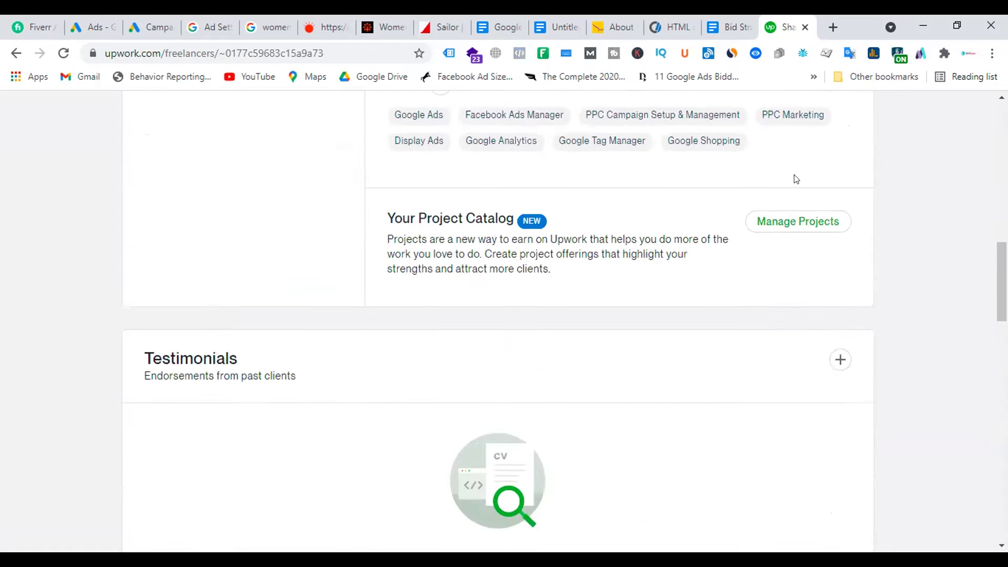
pyautogui.scroll(-4, 688, 286)
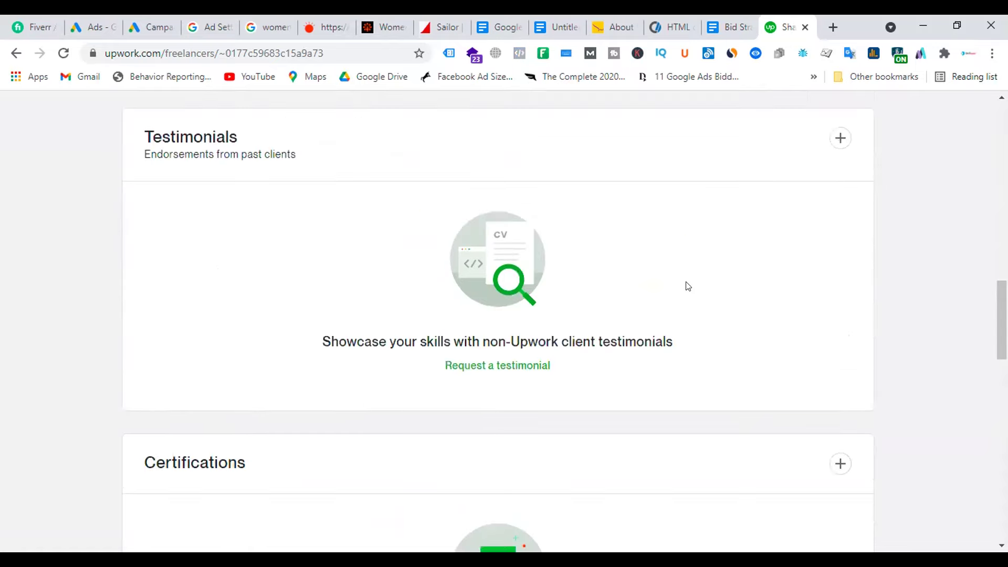
pyautogui.scroll(-5, 642, 233)
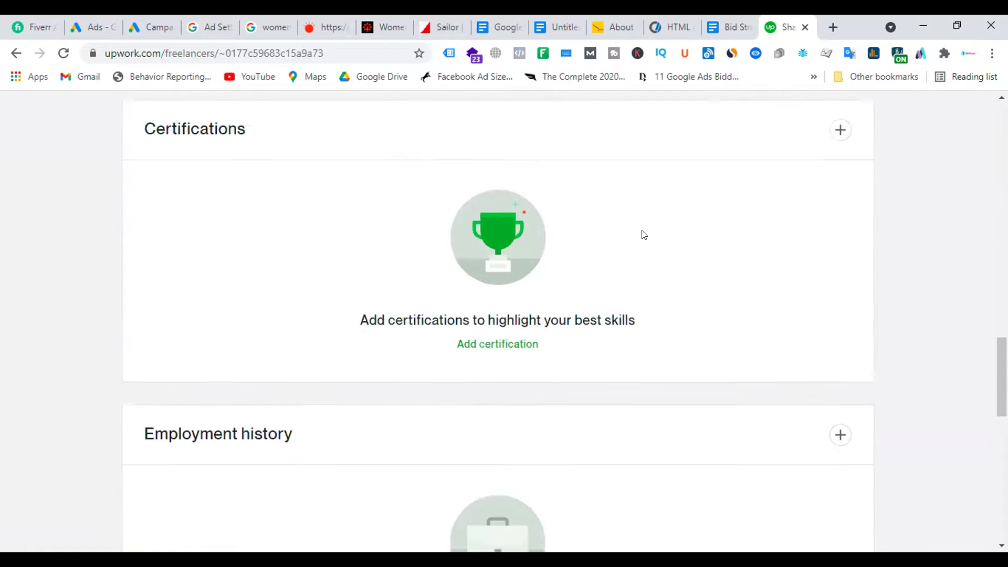
pyautogui.scroll(1, 642, 232)
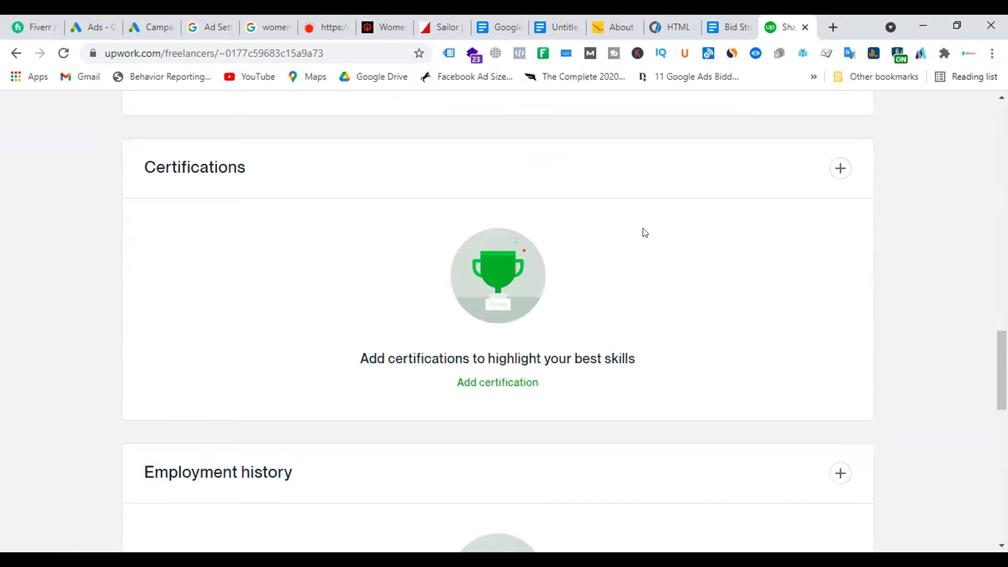
pyautogui.scroll(-3, 629, 278)
pyautogui.scroll(-5, 525, 278)
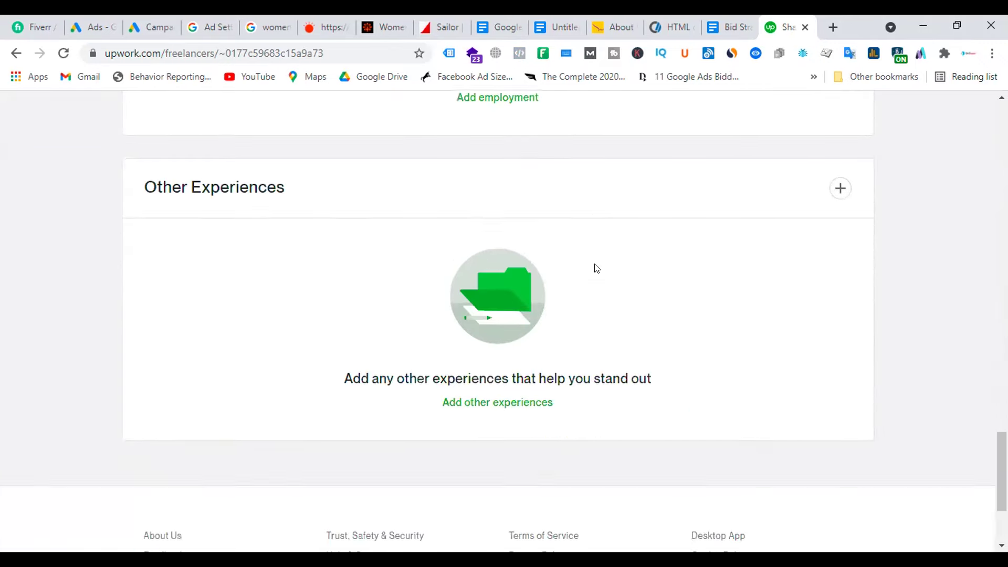
pyautogui.scroll(-3, 596, 268)
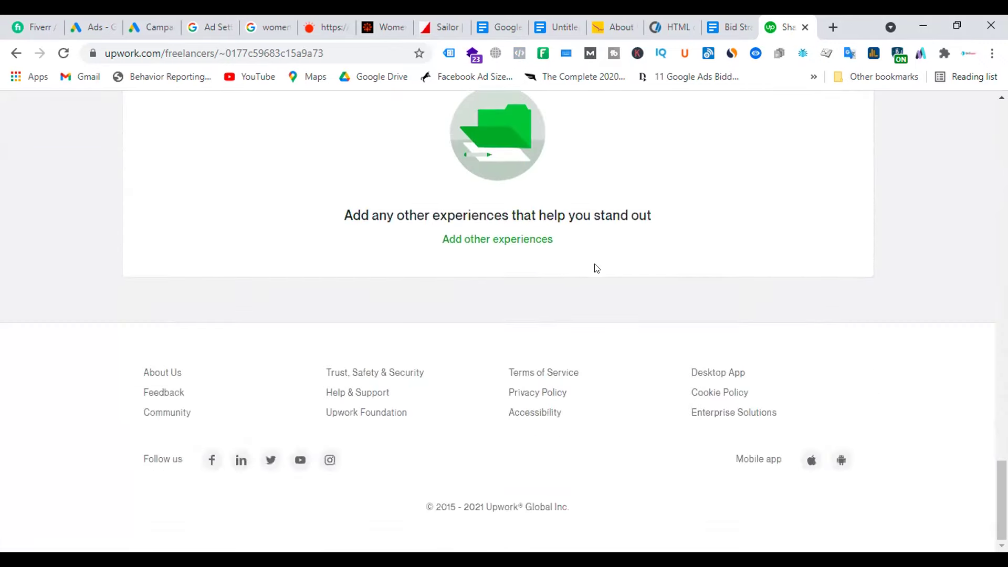
# Step: Go back over the profile's skills, certifications, employment history, overview and portfolio sections
pyautogui.scroll(8, 597, 269)
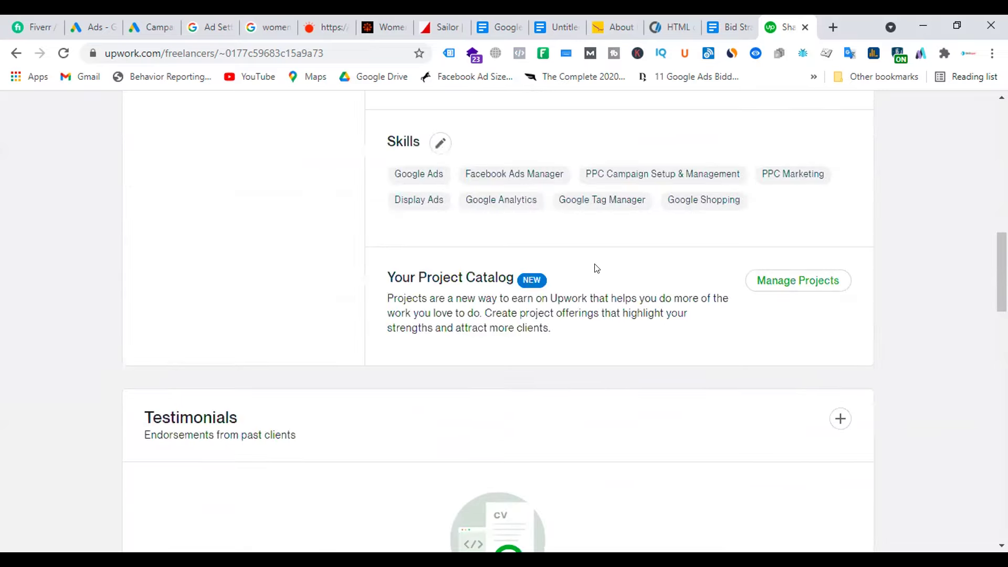
pyautogui.scroll(-20, 597, 268)
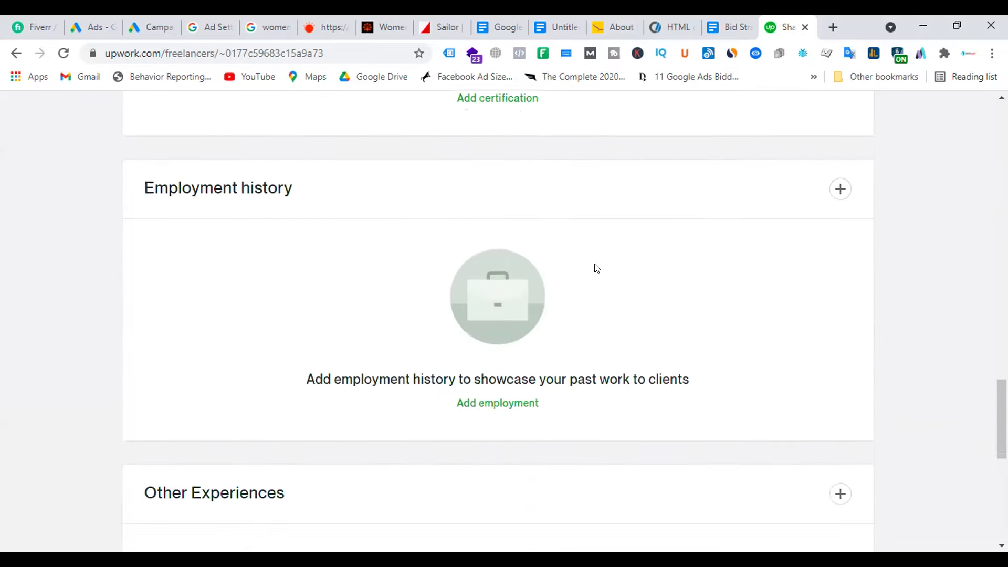
pyautogui.scroll(-3, 596, 269)
pyautogui.scroll(20, 596, 267)
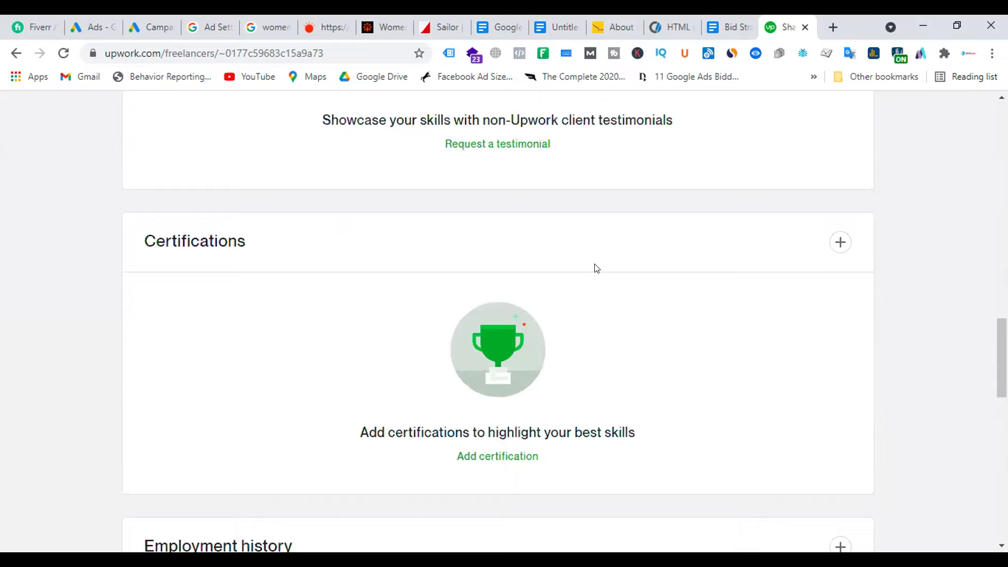
pyautogui.scroll(4, 597, 268)
pyautogui.scroll(10, 596, 268)
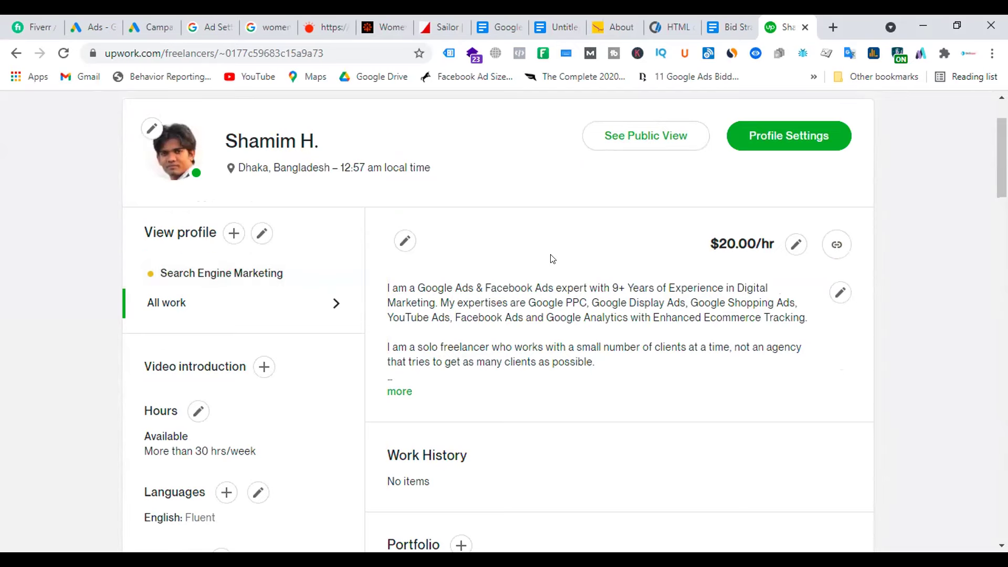
pyautogui.scroll(-4, 552, 258)
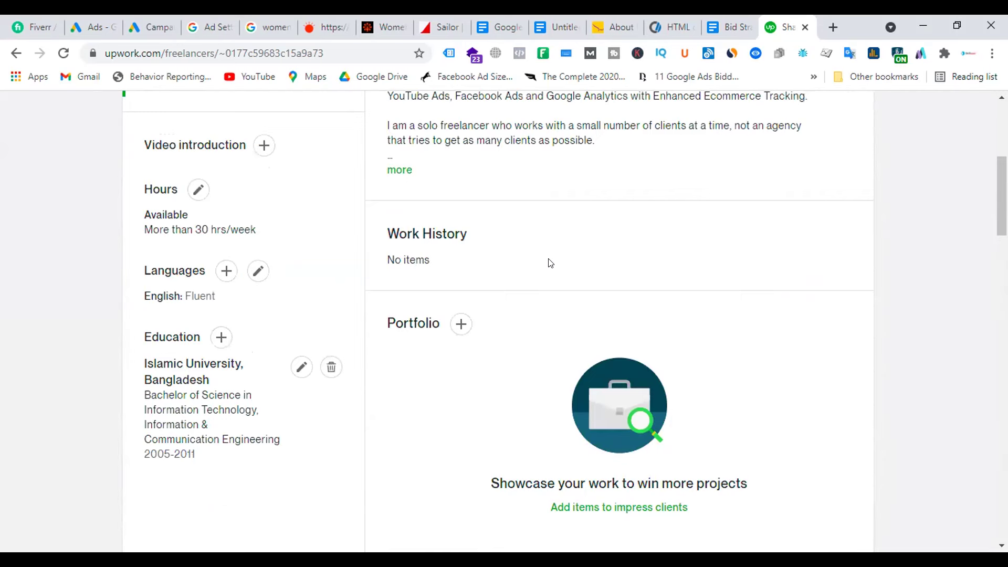
pyautogui.scroll(6, 550, 263)
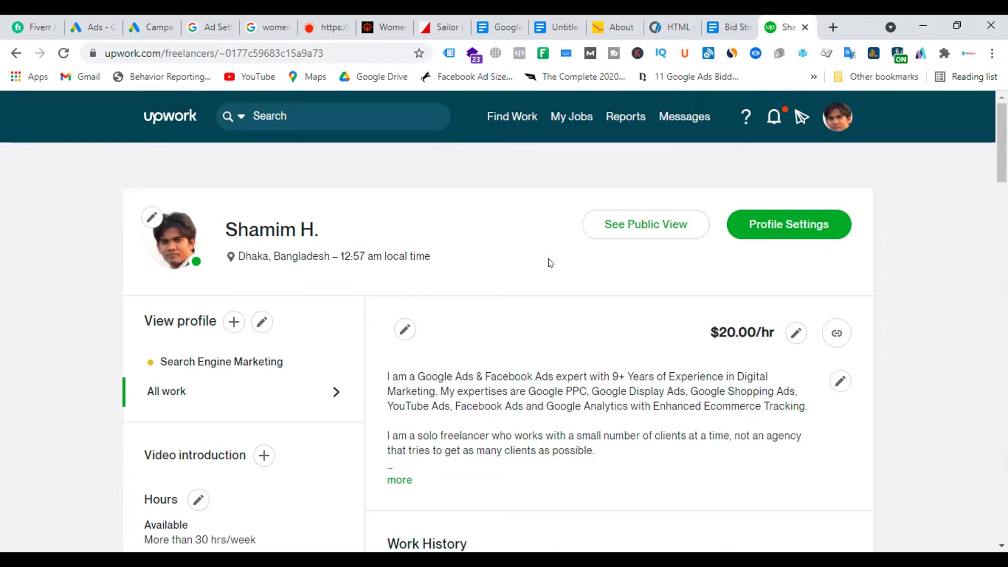
pyautogui.scroll(-5, 549, 262)
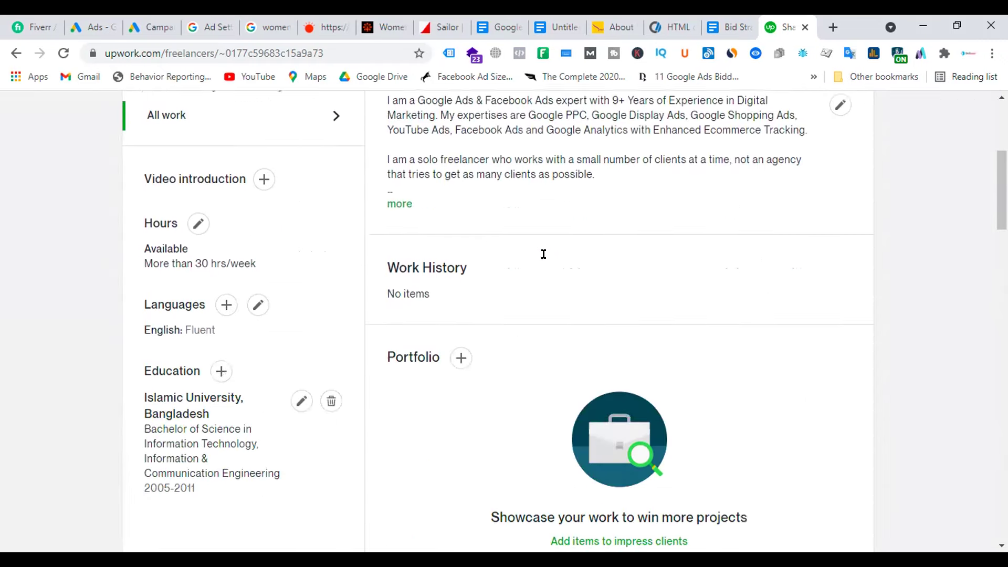
pyautogui.scroll(-2, 546, 258)
pyautogui.scroll(-4, 550, 262)
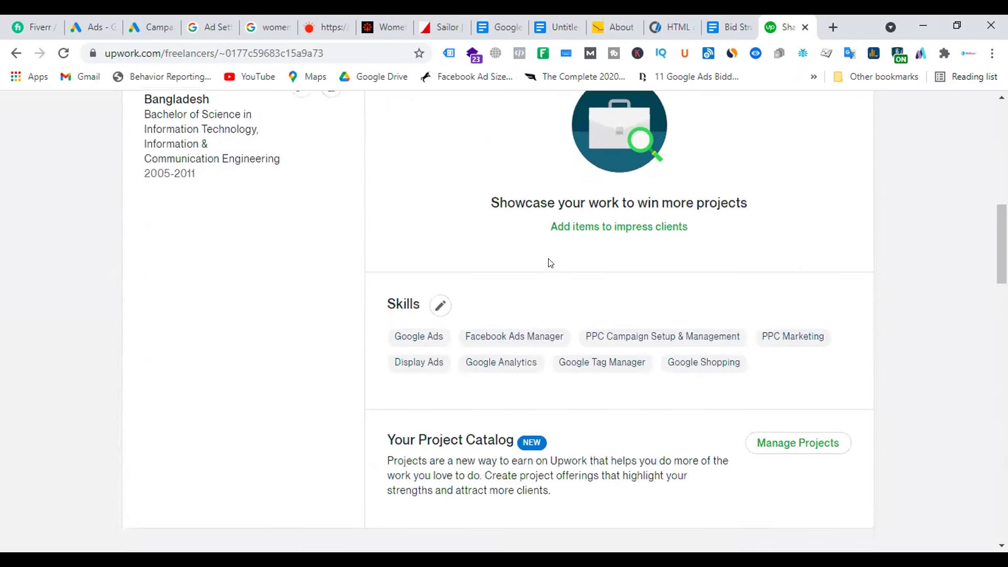
pyautogui.scroll(12, 550, 263)
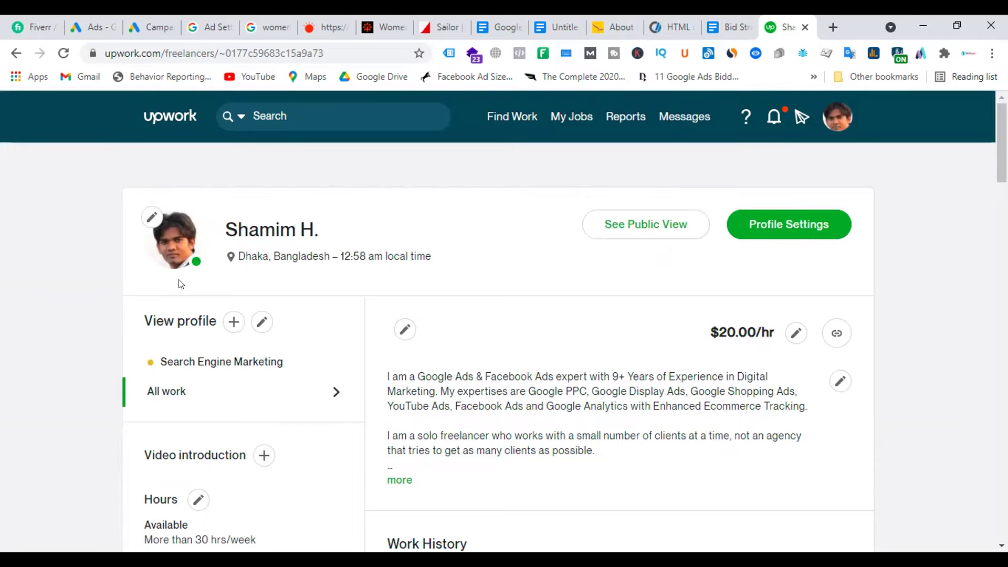
# Step: Try out the video introduction form with the video type about talking through skills and experience, and close it without submitting
pyautogui.scroll(-3, 180, 284)
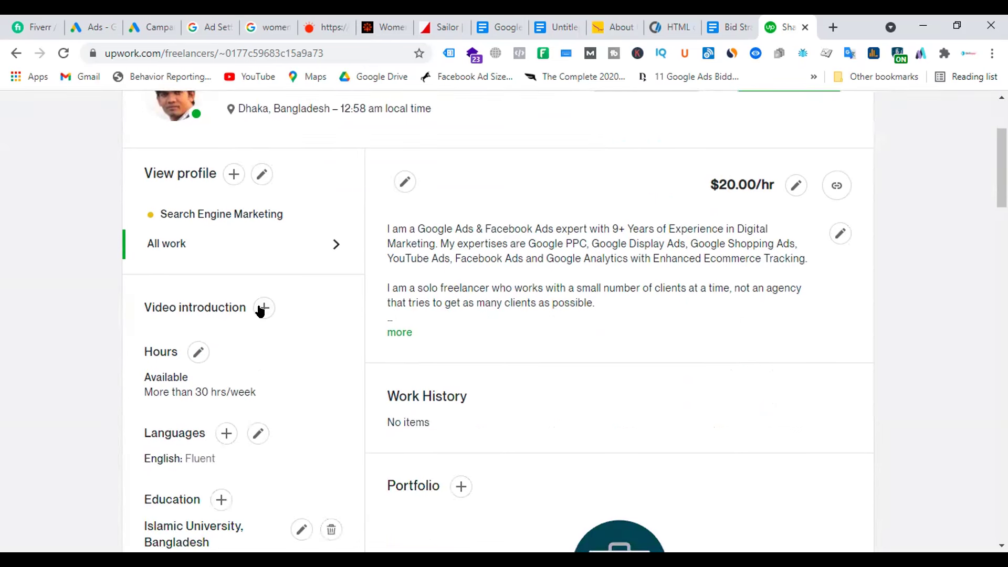
pyautogui.click(262, 308)
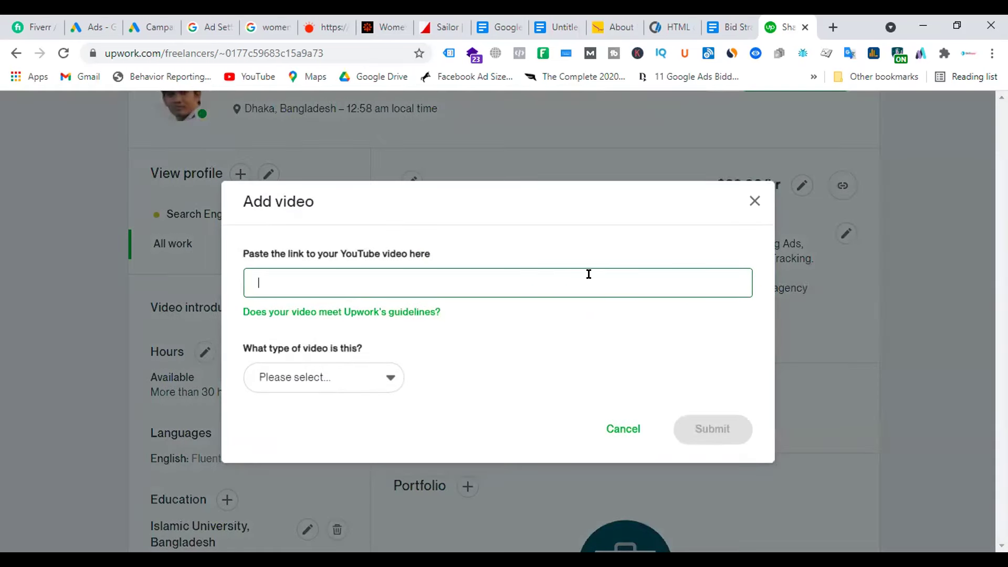
pyautogui.click(354, 387)
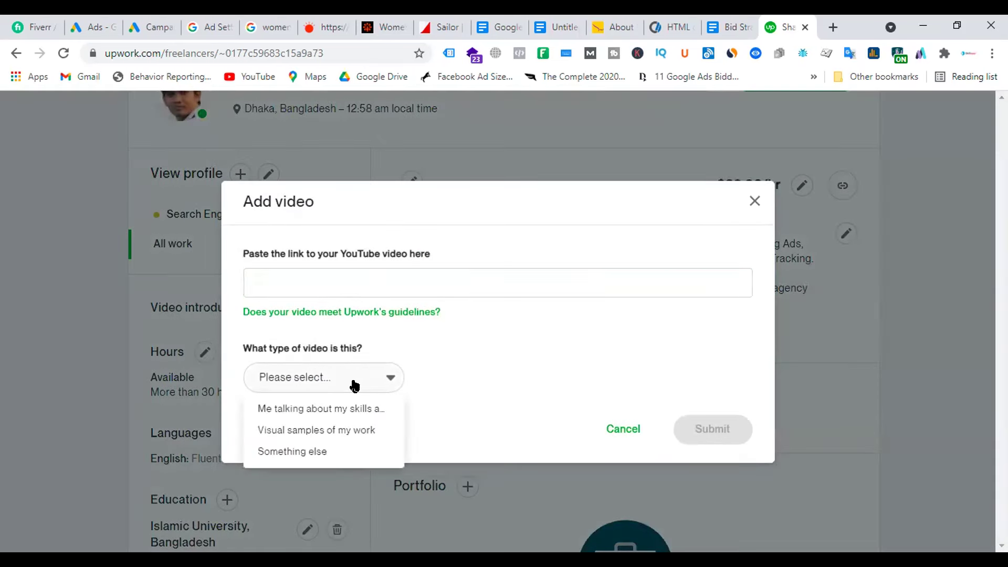
pyautogui.click(329, 412)
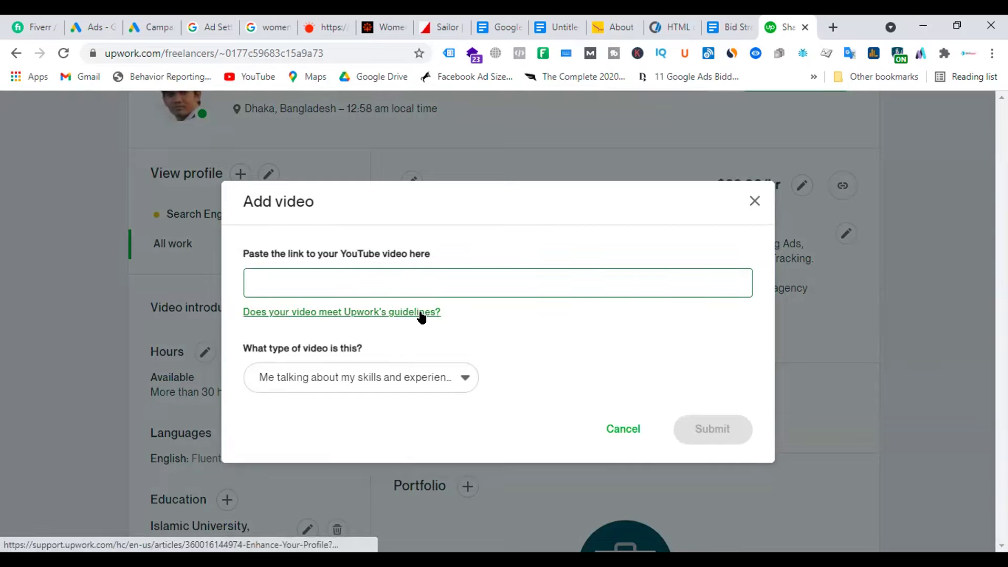
pyautogui.click(753, 200)
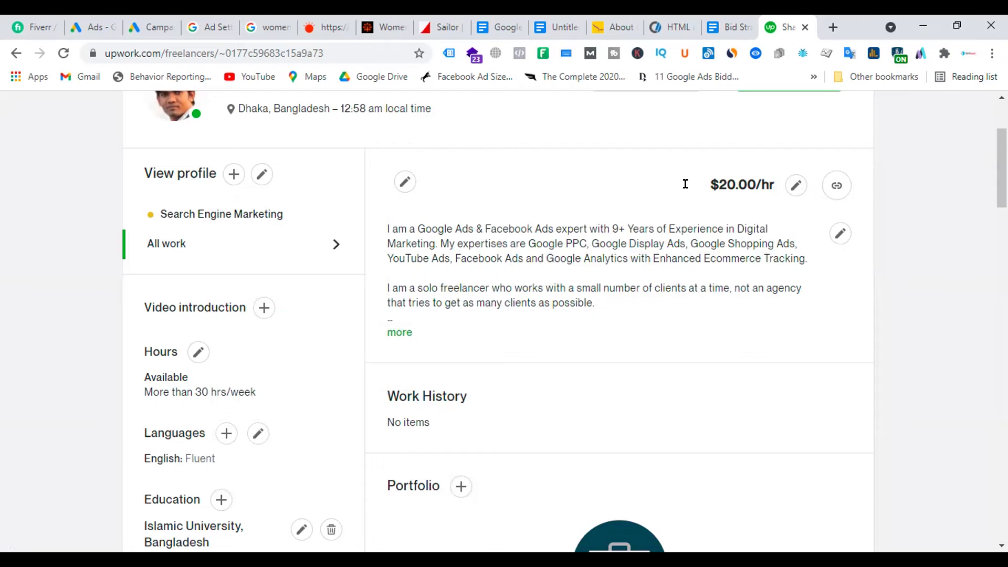
# Step: Set the profile title to "Google Ads & Facebook Ads Expert | GA4 & GTM Expert" and save it
pyautogui.click(404, 182)
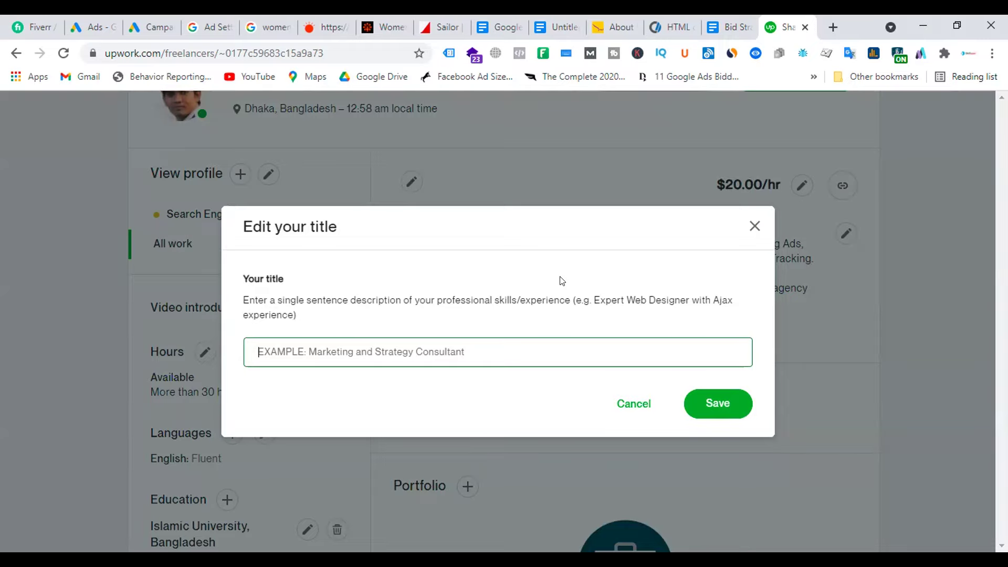
pyautogui.write('Google')
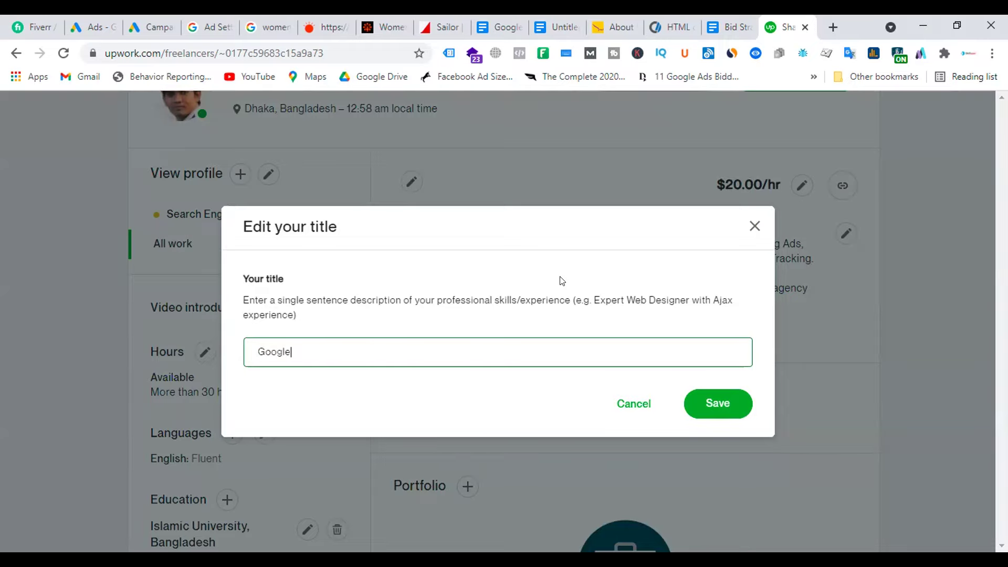
pyautogui.write(' Ads & Facebook Ads Ex')
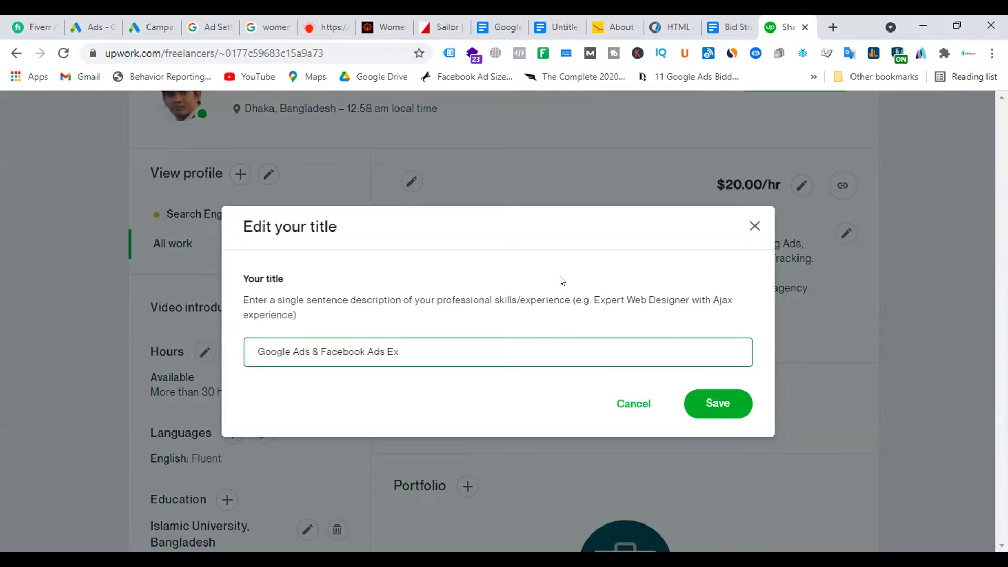
pyautogui.write('pert | Google Analytics & T')
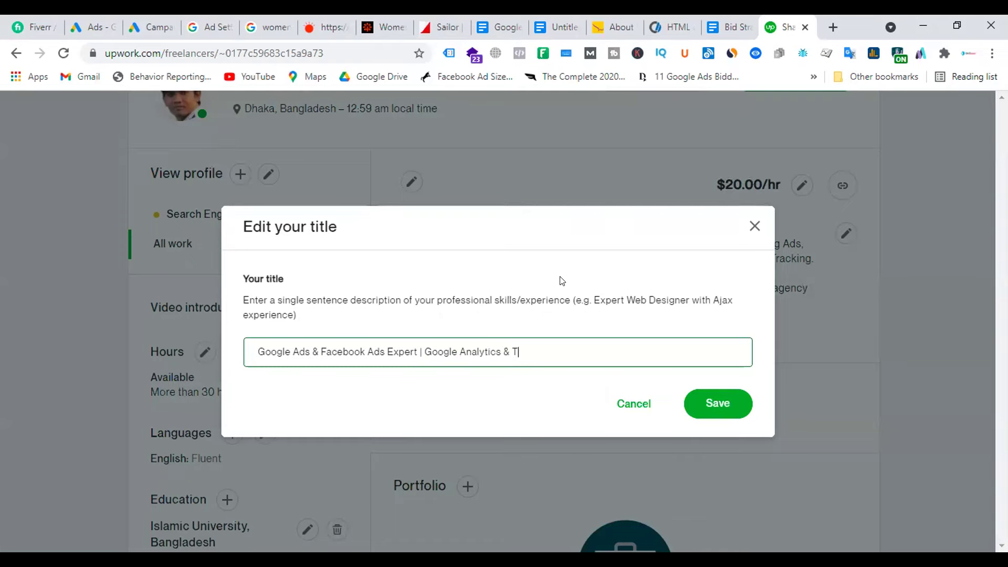
pyautogui.press('BackSpace')
pyautogui.press('BackSpace')
pyautogui.press('BackSpace')
pyautogui.press('BackSpace')
pyautogui.press('BackSpace')
pyautogui.press('BackSpace')
pyautogui.press('BackSpace')
pyautogui.press('BackSpace')
pyautogui.press('BackSpace')
pyautogui.press('BackSpace')
pyautogui.press('BackSpace')
pyautogui.press('BackSpace')
pyautogui.press('BackSpace')
pyautogui.press('BackSpace')
pyautogui.press('BackSpace')
pyautogui.press('BackSpace')
pyautogui.press('BackSpace')
pyautogui.press('BackSpace')
pyautogui.press('BackSpace')
pyautogui.press('BackSpace')
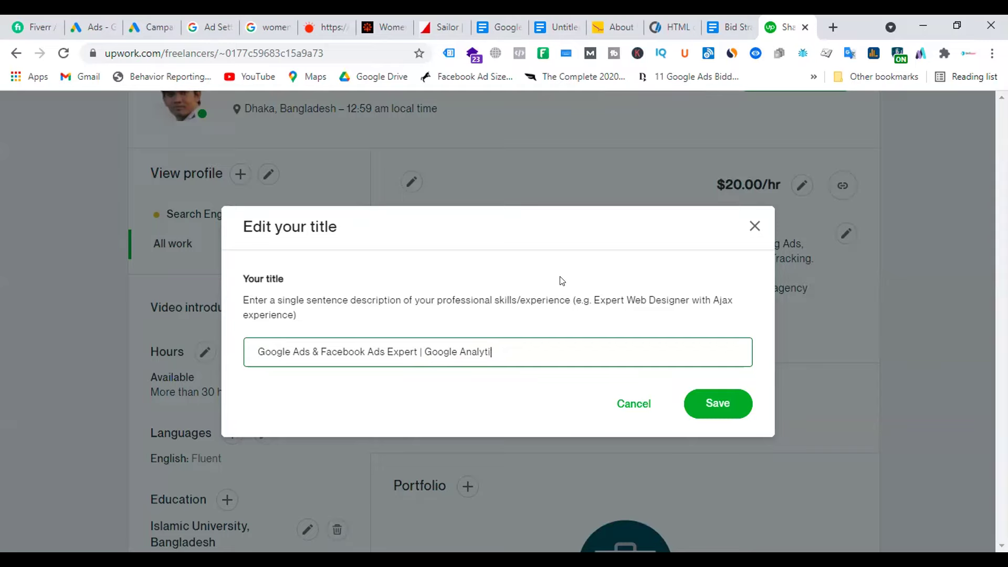
pyautogui.write('GA')
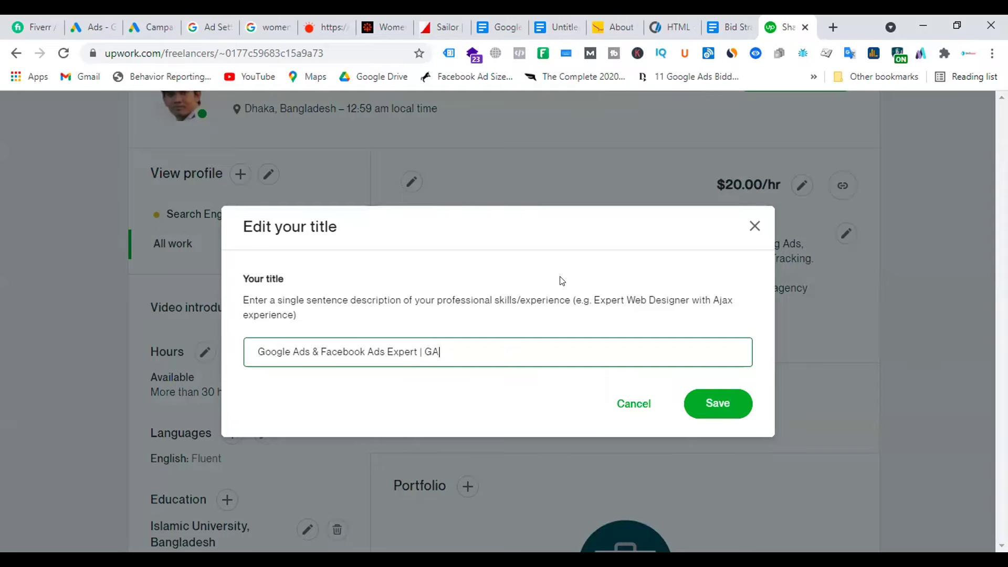
pyautogui.write('4 & GTM Expert')
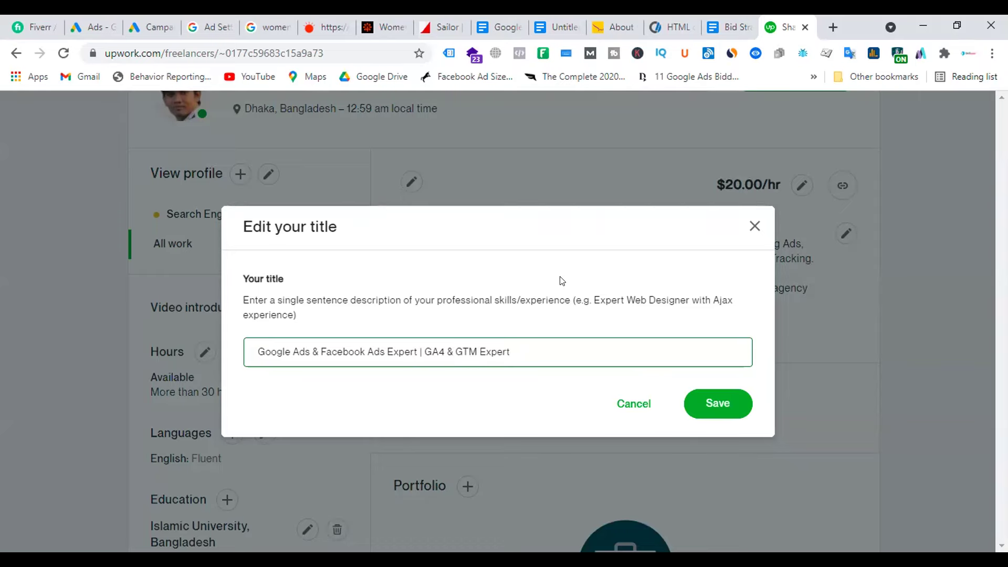
pyautogui.click(718, 404)
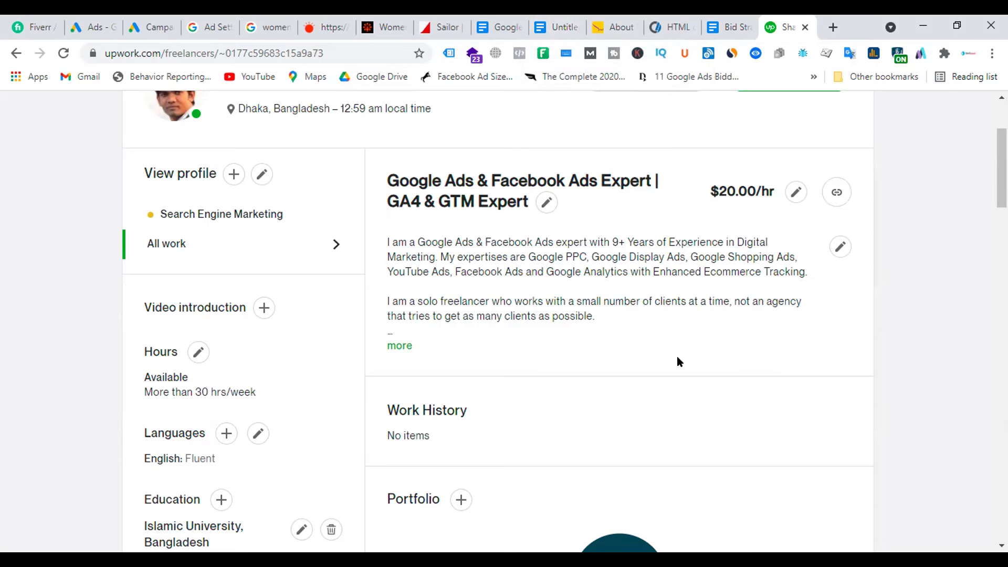
# Step: Expand and read the profile overview, change its years of experience to 10+, and save the overview
pyautogui.scroll(-5, 677, 357)
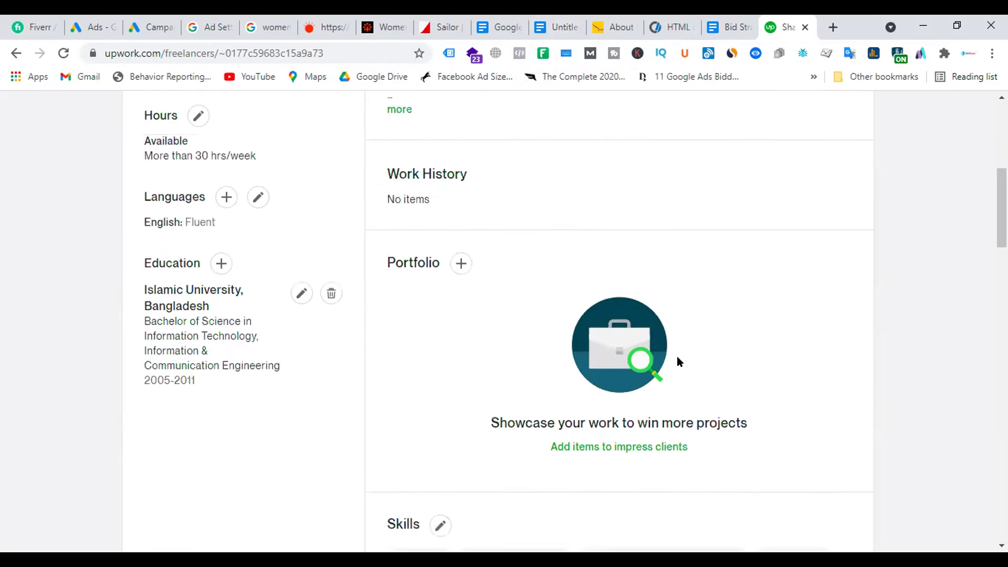
pyautogui.scroll(7, 678, 358)
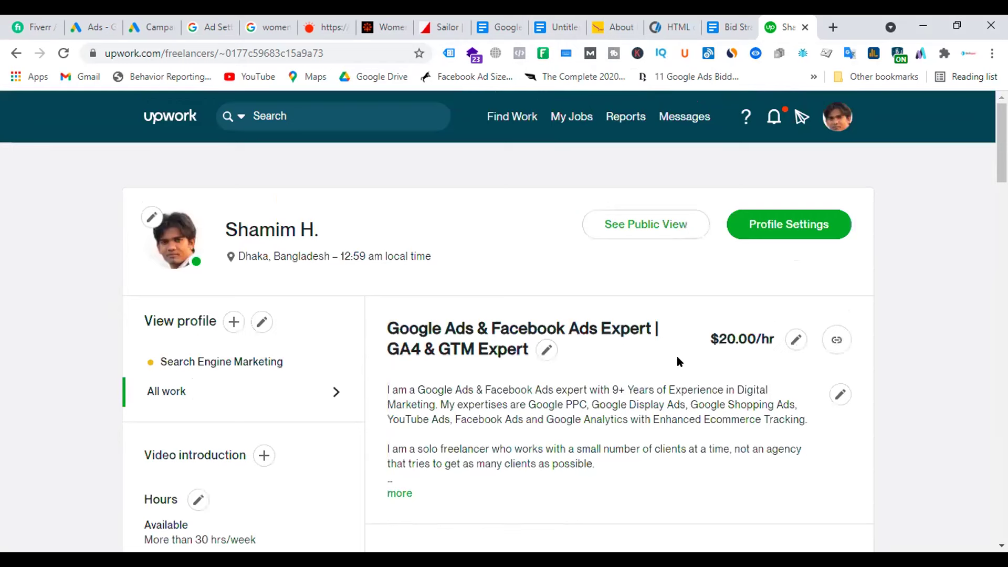
pyautogui.click(405, 493)
pyautogui.scroll(-5, 653, 342)
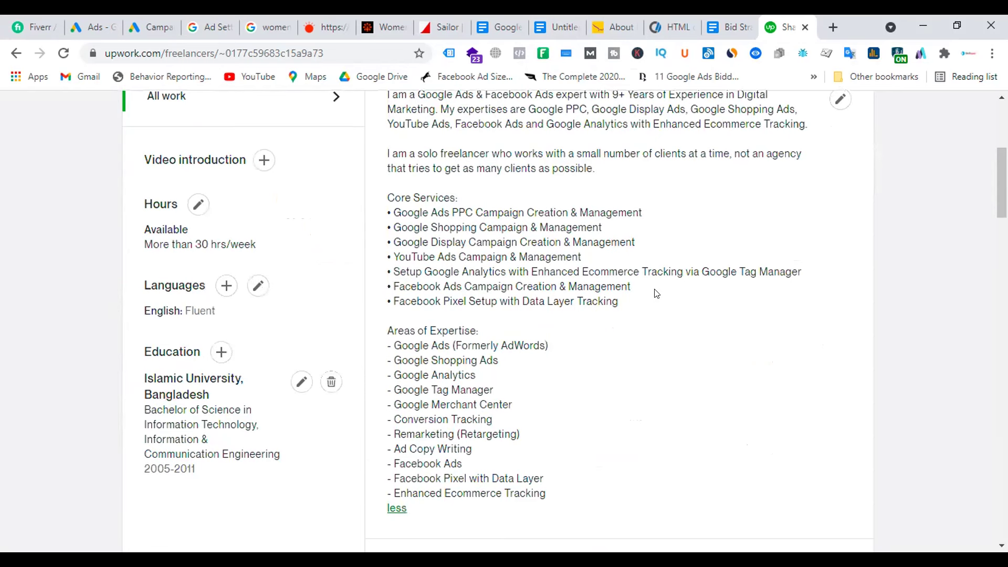
pyautogui.scroll(3, 656, 294)
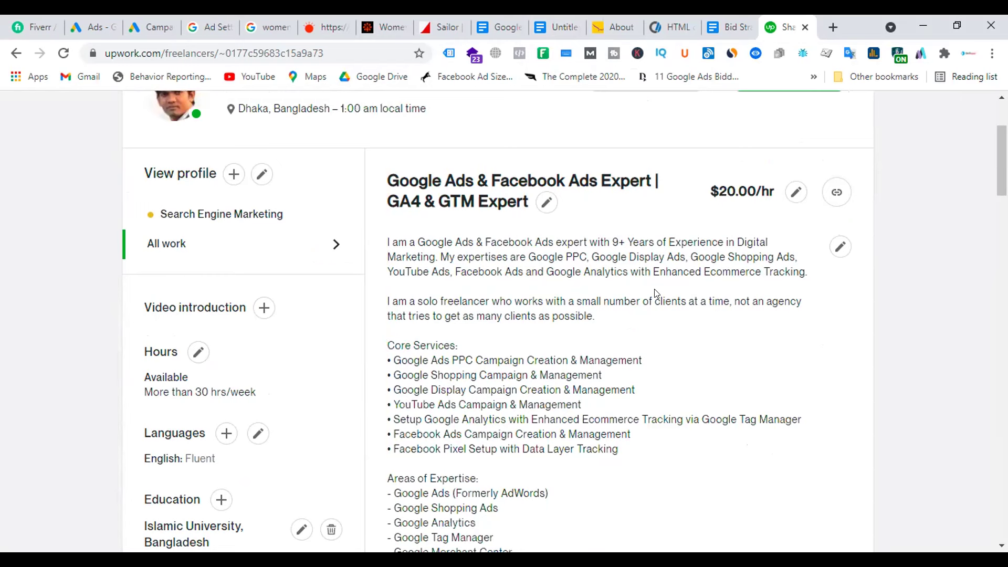
pyautogui.click(840, 247)
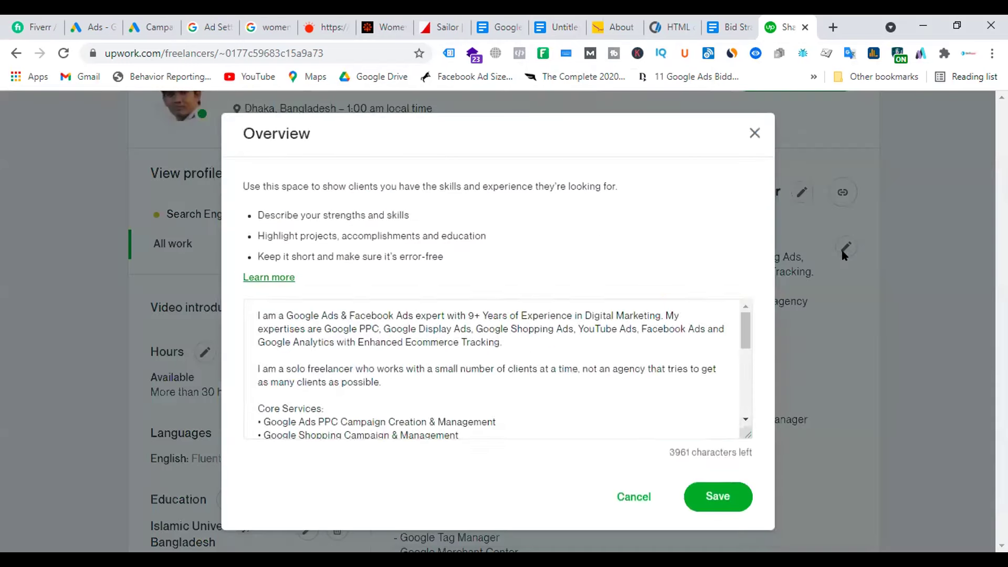
pyautogui.click(432, 310)
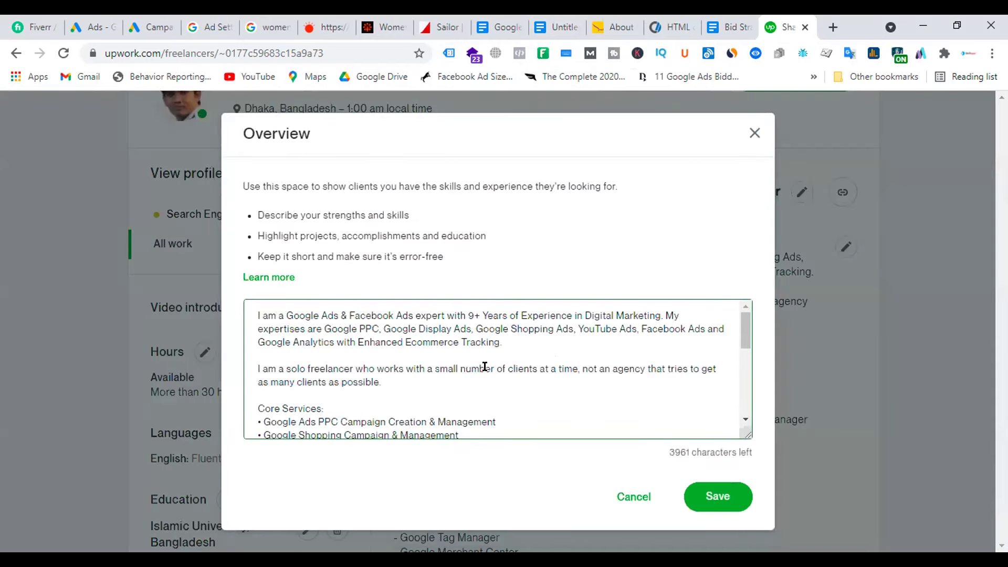
pyautogui.click(471, 315)
pyautogui.press('BackSpace')
pyautogui.write('10')
pyautogui.click(723, 500)
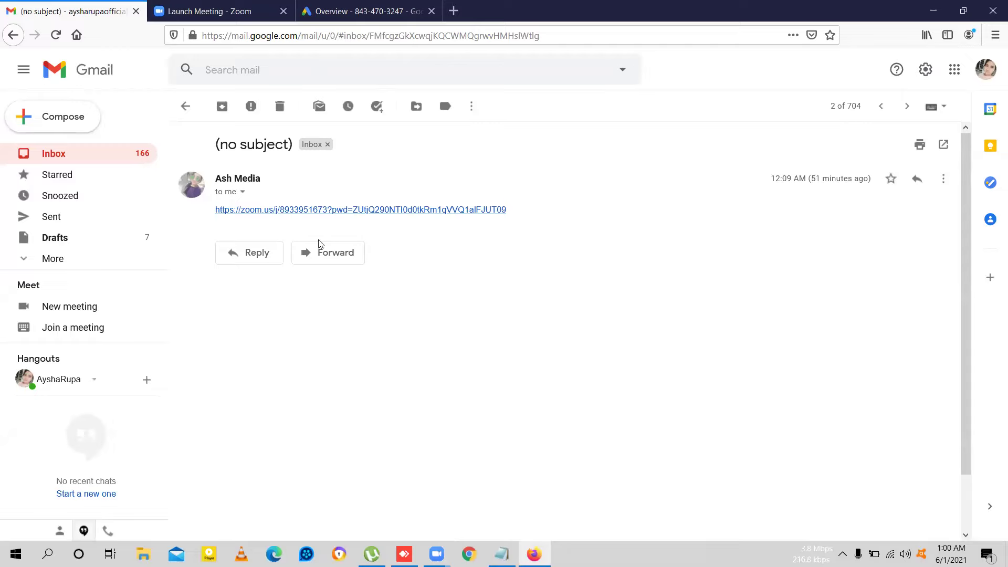
# Step: Switch to Google Ads and start a new video campaign with the Brand awareness and reach goal, leaving the welcome guide
pyautogui.click(14, 35)
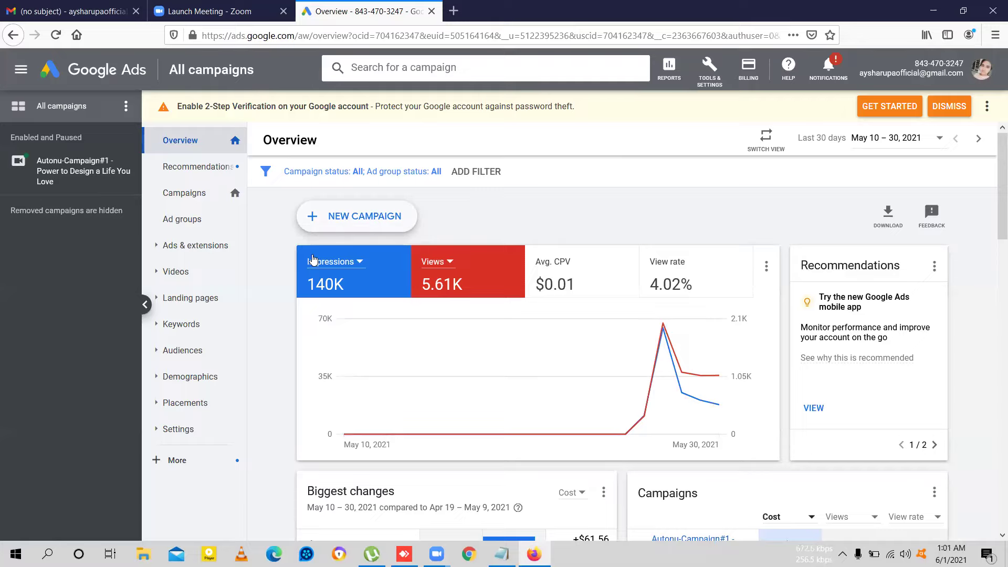
pyautogui.click(337, 219)
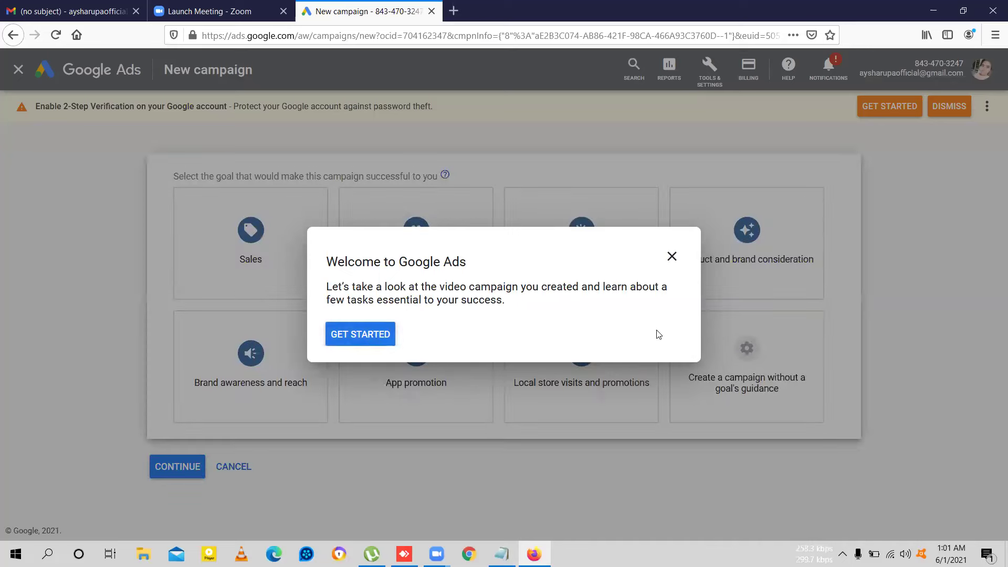
pyautogui.click(628, 406)
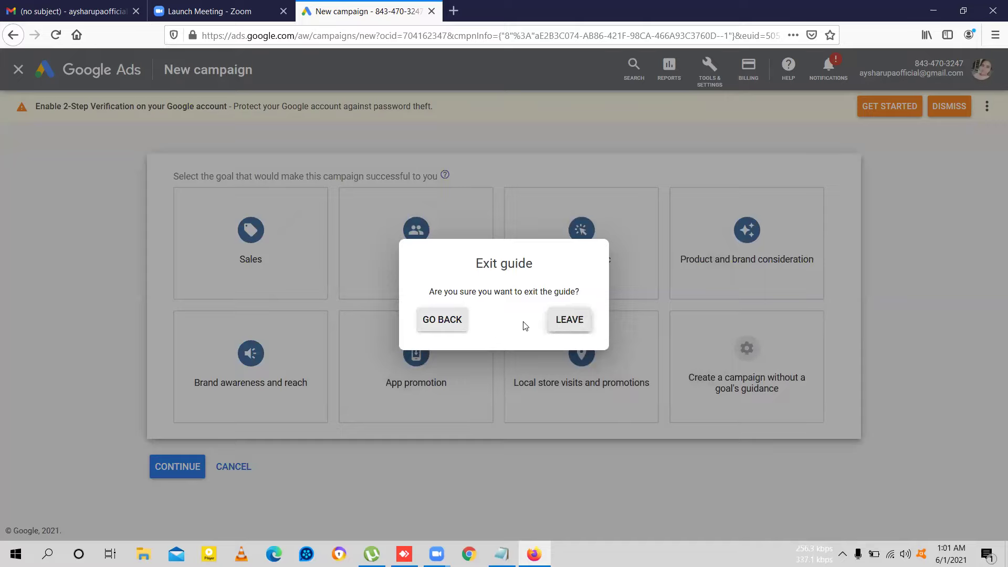
pyautogui.click(570, 325)
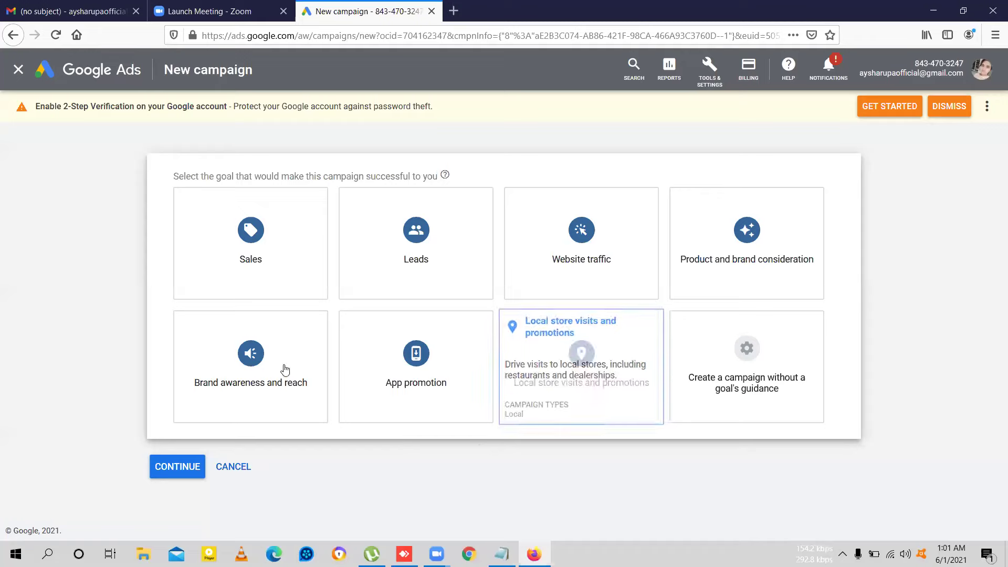
pyautogui.click(303, 398)
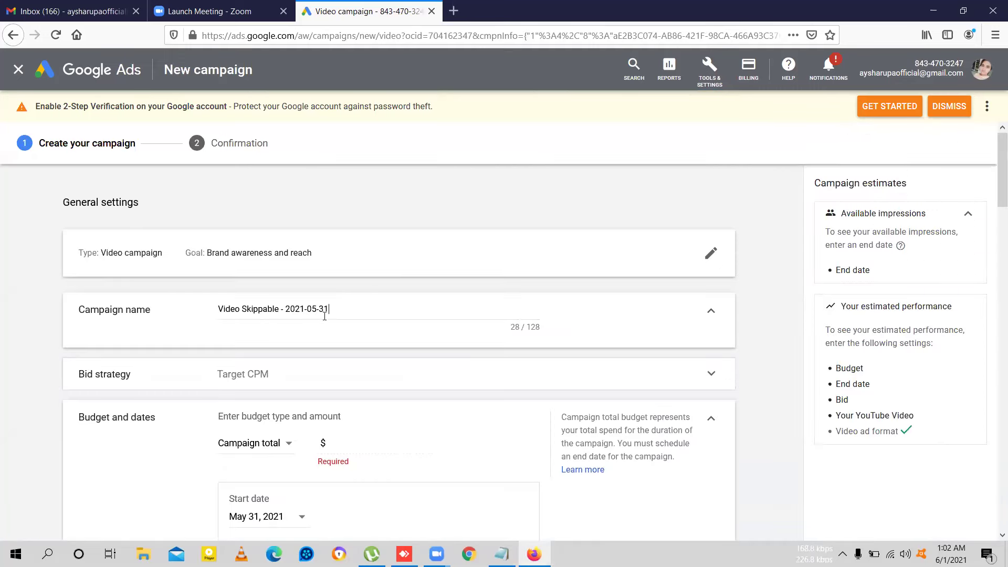
# Step: Replace the default campaign name with "Master Mind"
pyautogui.click(377, 307)
pyautogui.tripleClick(218, 307)
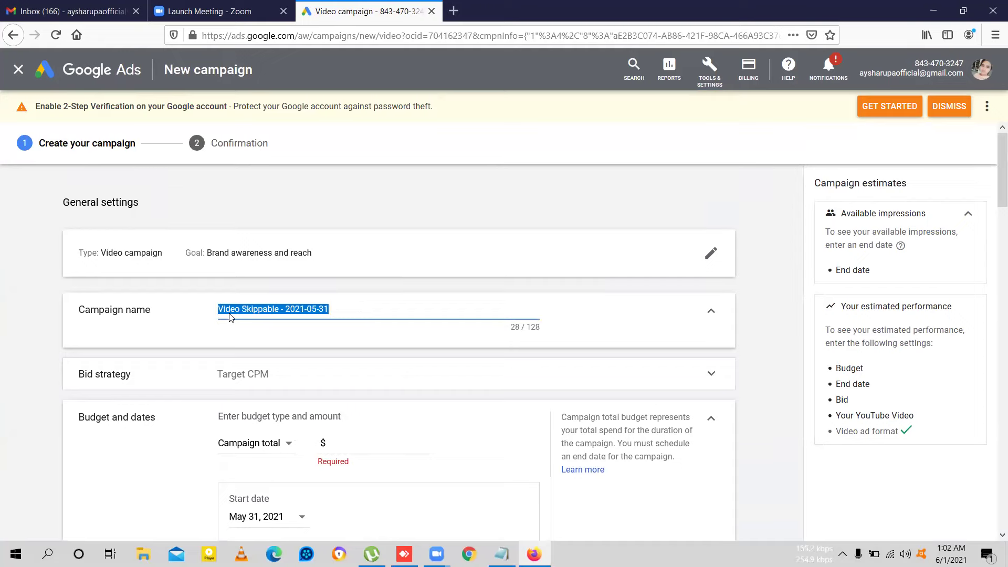
pyautogui.write('M')
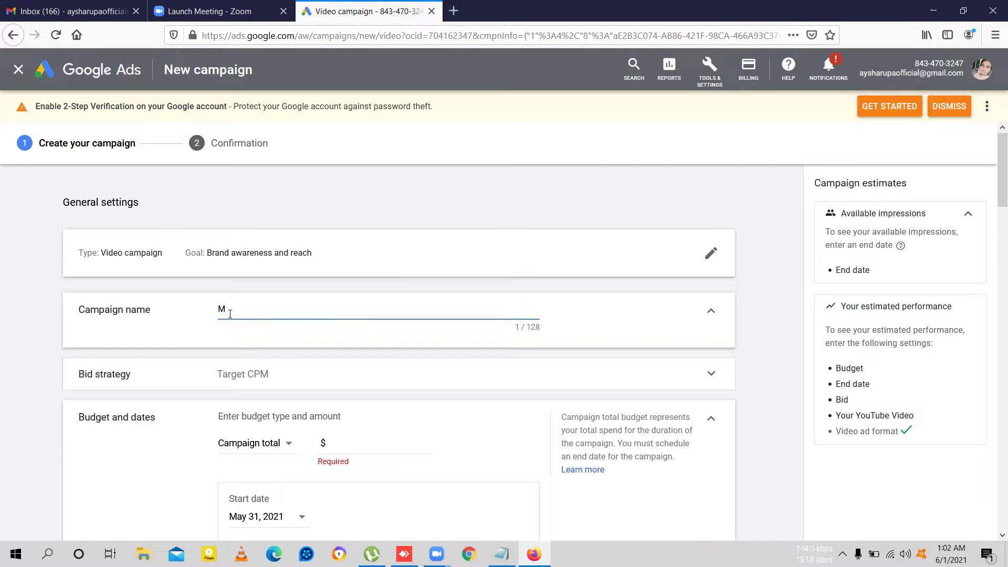
pyautogui.write('a')
pyautogui.write('s')
pyautogui.write('teeer')
pyautogui.press('BackSpace')
pyautogui.press('BackSpace')
pyautogui.press('BackSpace')
pyautogui.press('BackSpace')
pyautogui.write('er Mind')
# Step: Try out a $20.00 budget, switching the budget type to Daily and back to Campaign total
pyautogui.scroll(-1, 351, 377)
pyautogui.click(346, 384)
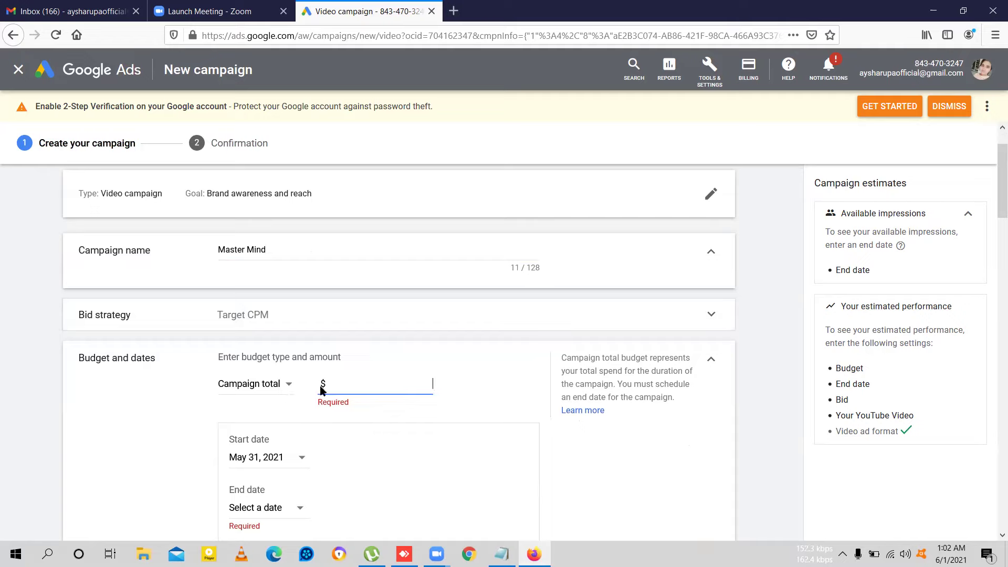
pyautogui.write('100')
pyautogui.press('BackSpace')
pyautogui.write('20')
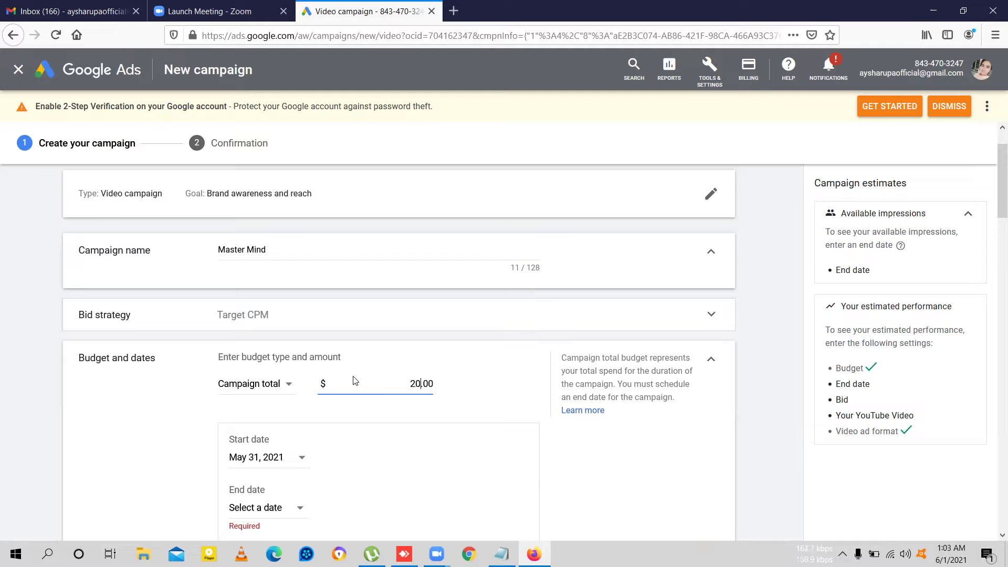
pyautogui.click(292, 388)
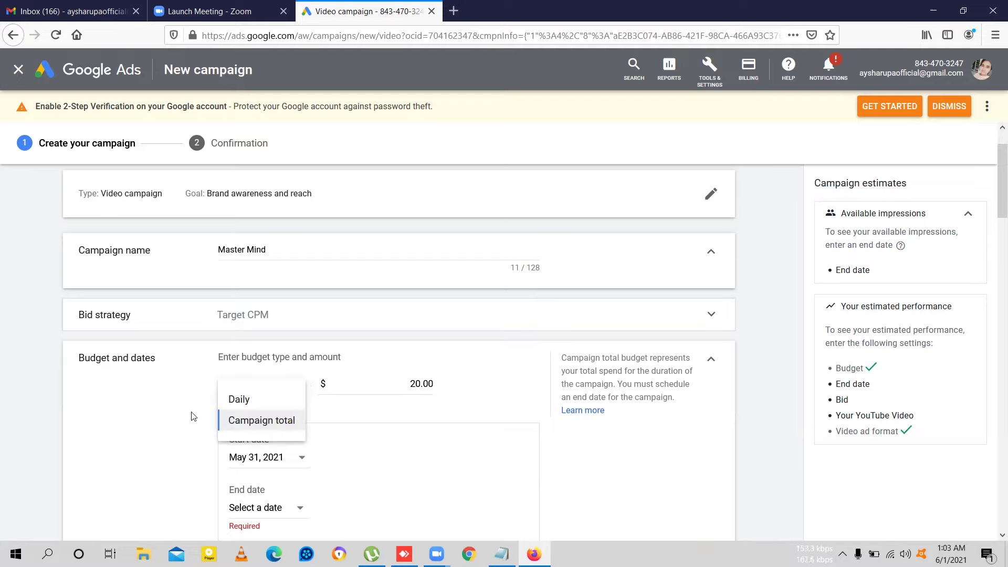
pyautogui.click(252, 404)
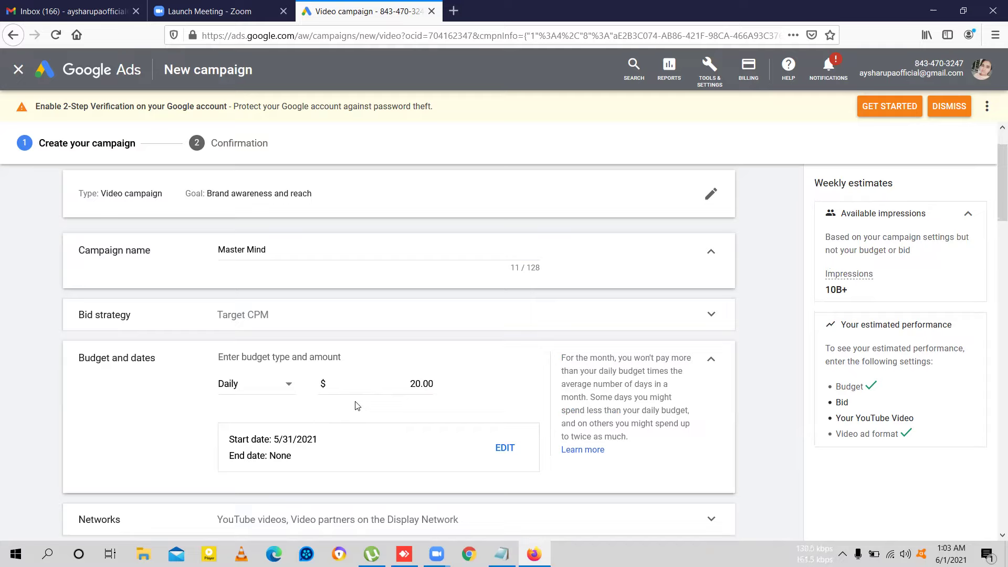
pyautogui.click(290, 384)
pyautogui.click(283, 416)
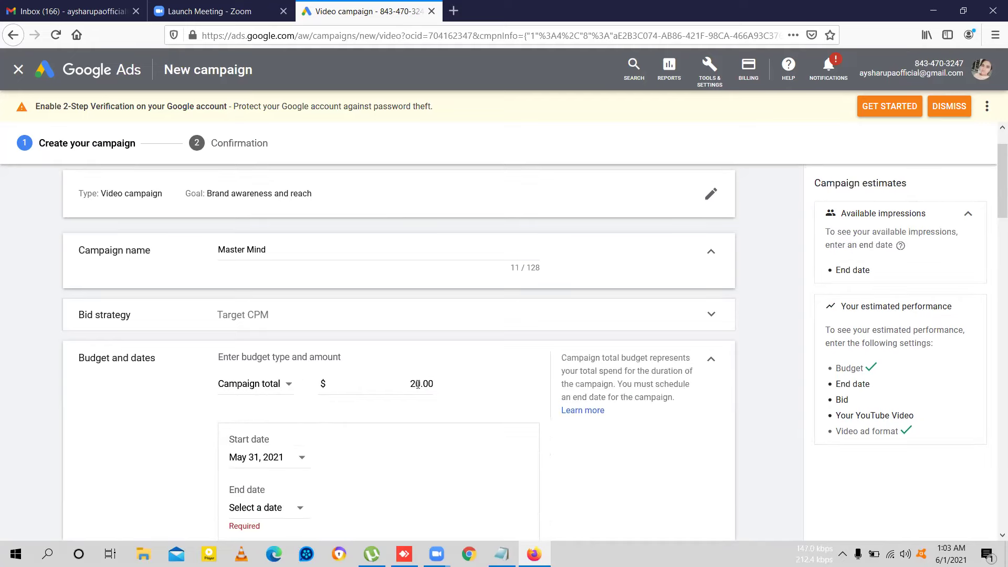
# Step: Set the campaign total budget to $130.00 and the start date to Jun 1, 2021
pyautogui.doubleClick(433, 384)
pyautogui.write('130.00')
pyautogui.scroll(-1, 429, 393)
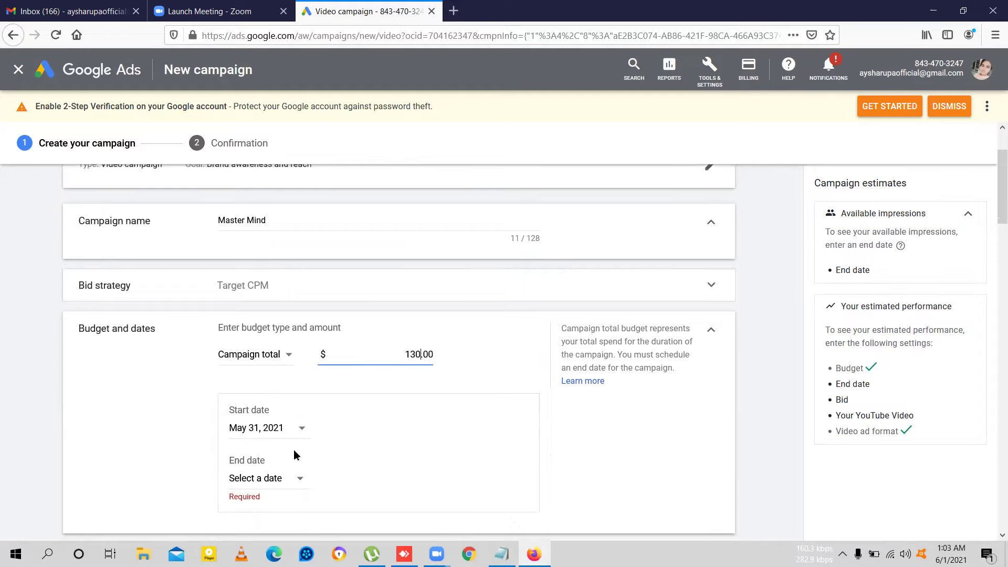
pyautogui.click(300, 435)
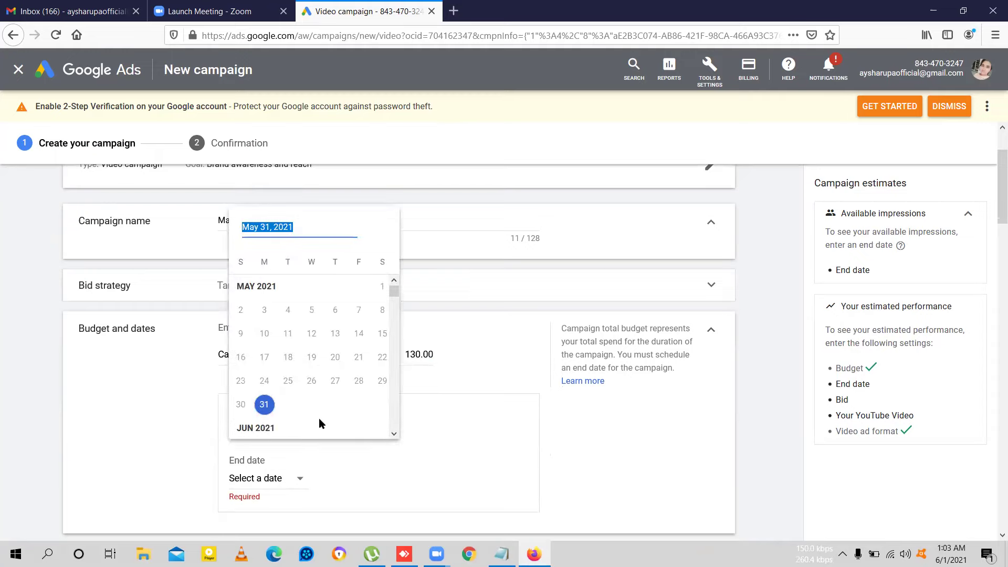
pyautogui.scroll(-1, 319, 410)
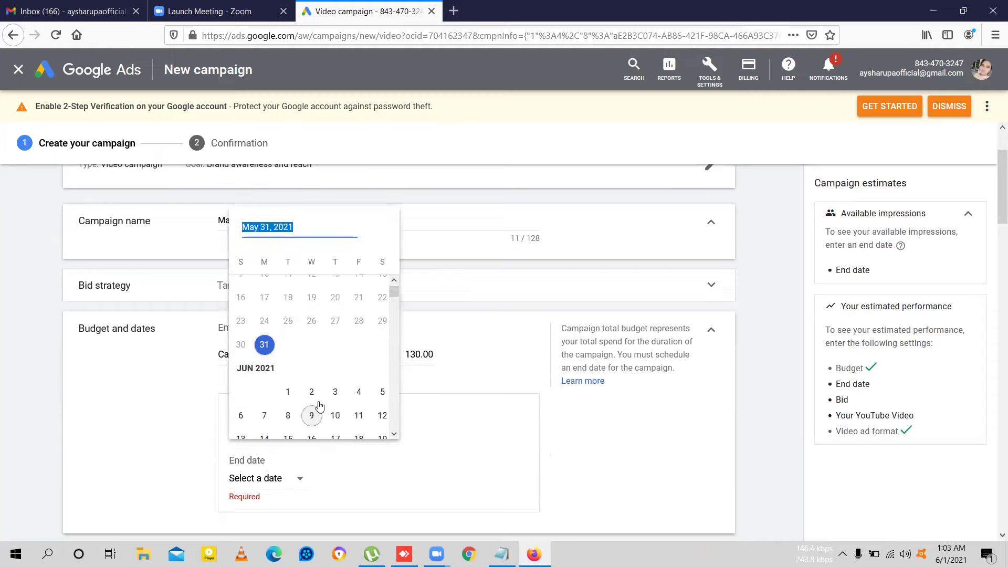
pyautogui.click(289, 391)
# Step: Set the campaign's end date to Jul 1, 2021 and check the budget and dates section
pyautogui.scroll(-1, 317, 452)
pyautogui.click(294, 419)
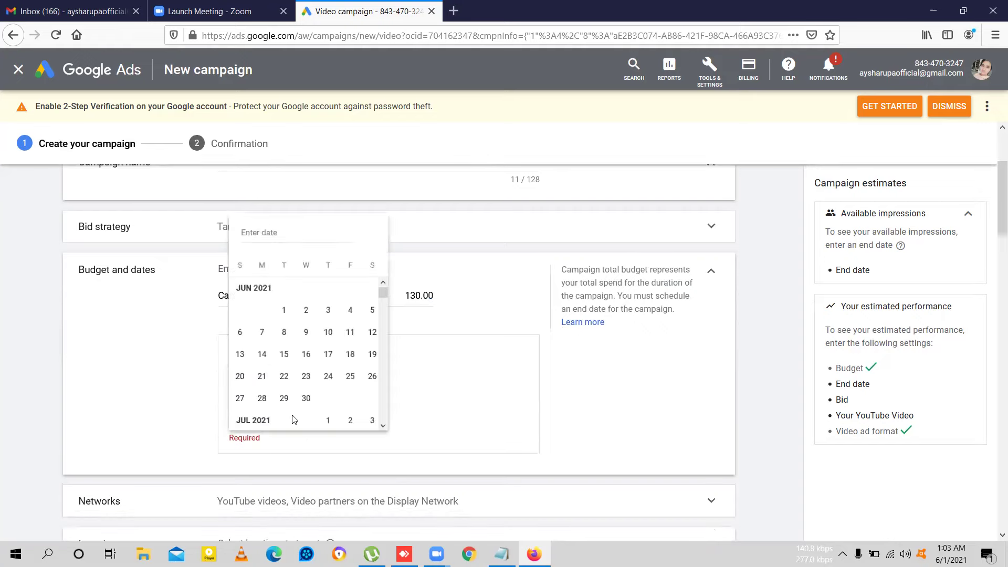
pyautogui.scroll(-2, 297, 399)
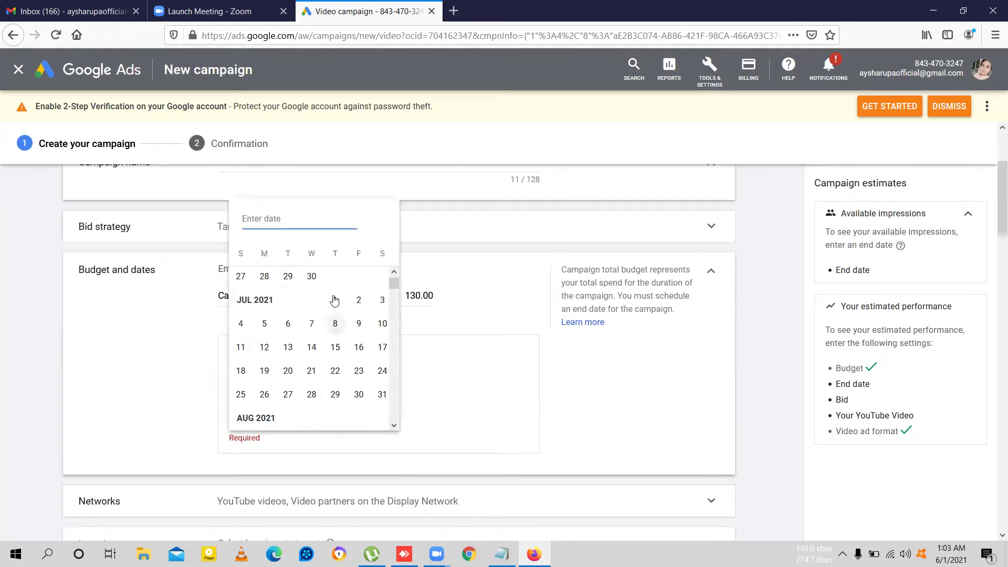
pyautogui.click(334, 303)
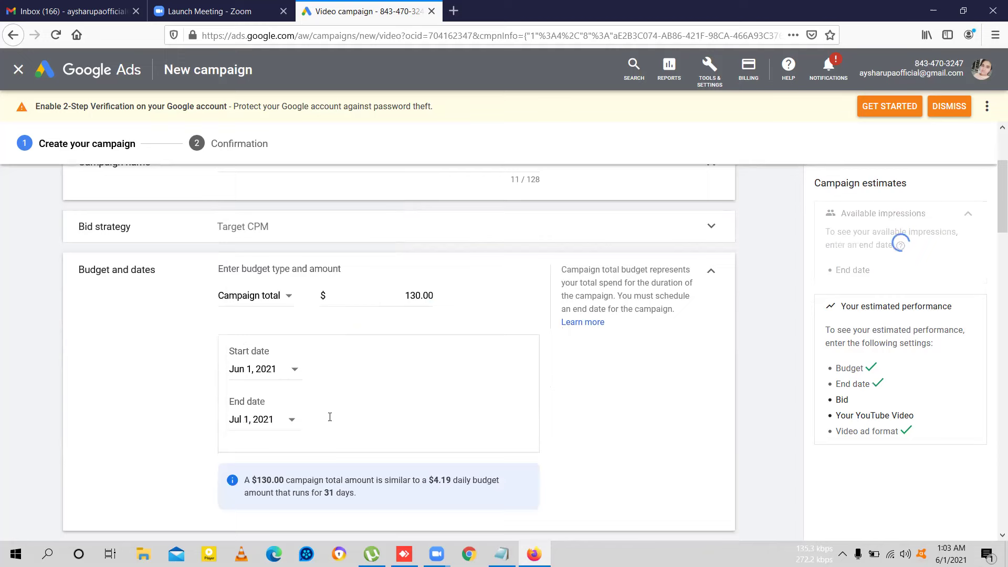
pyautogui.scroll(-1, 331, 422)
pyautogui.scroll(-1, 331, 421)
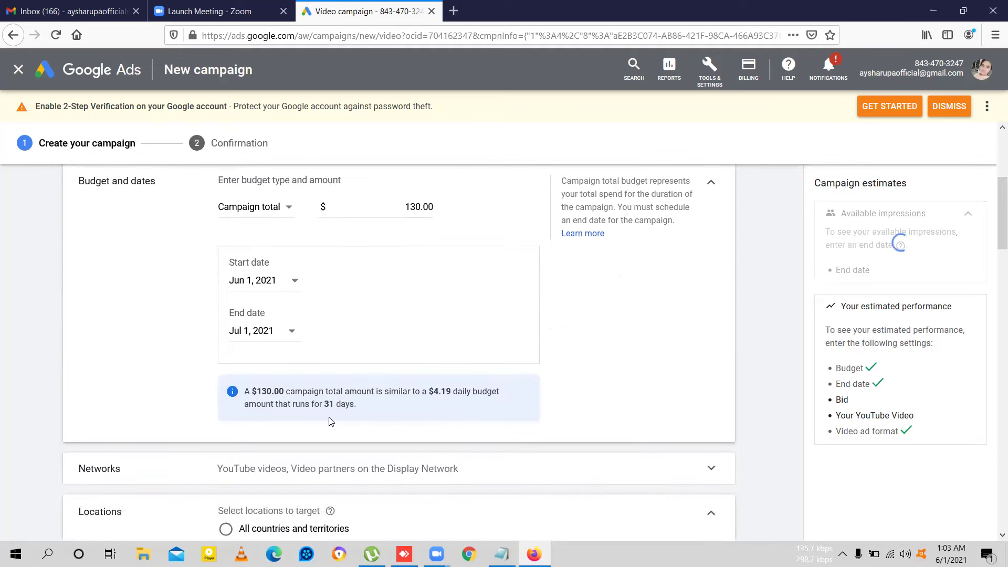
pyautogui.scroll(1, 331, 422)
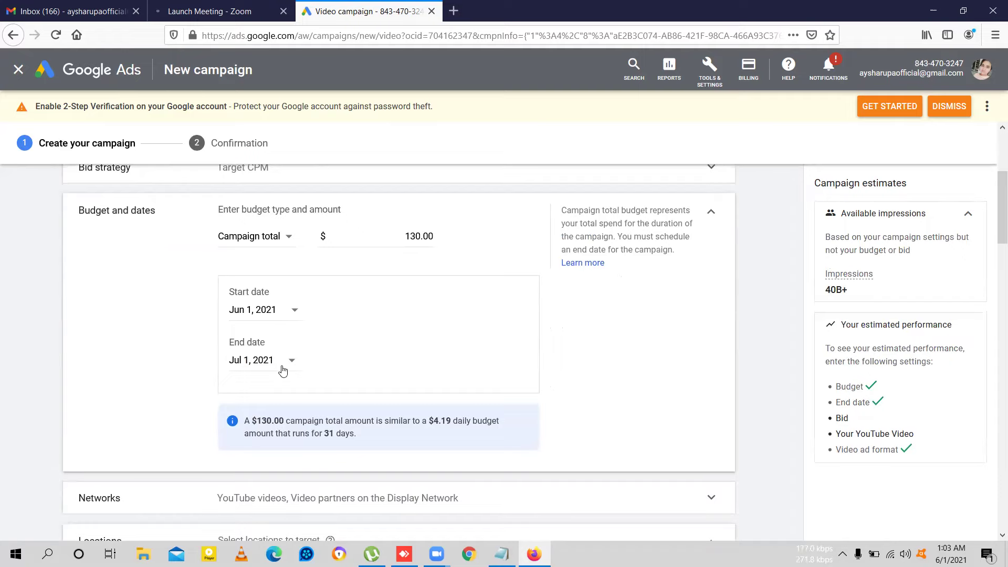
# Step: Set the campaign's end date to Jun 30, 2021
pyautogui.scroll(-1, 292, 384)
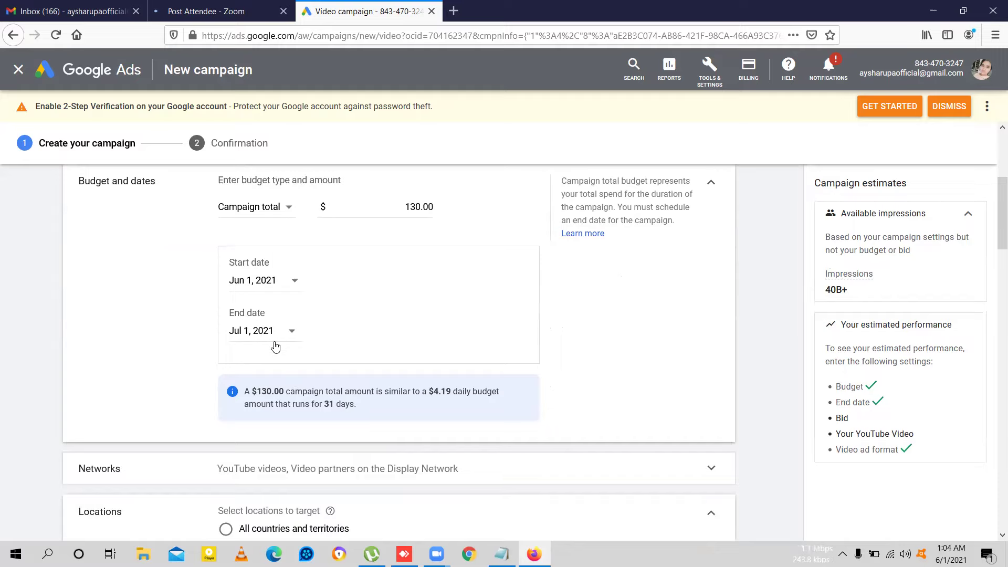
pyautogui.scroll(-1, 318, 454)
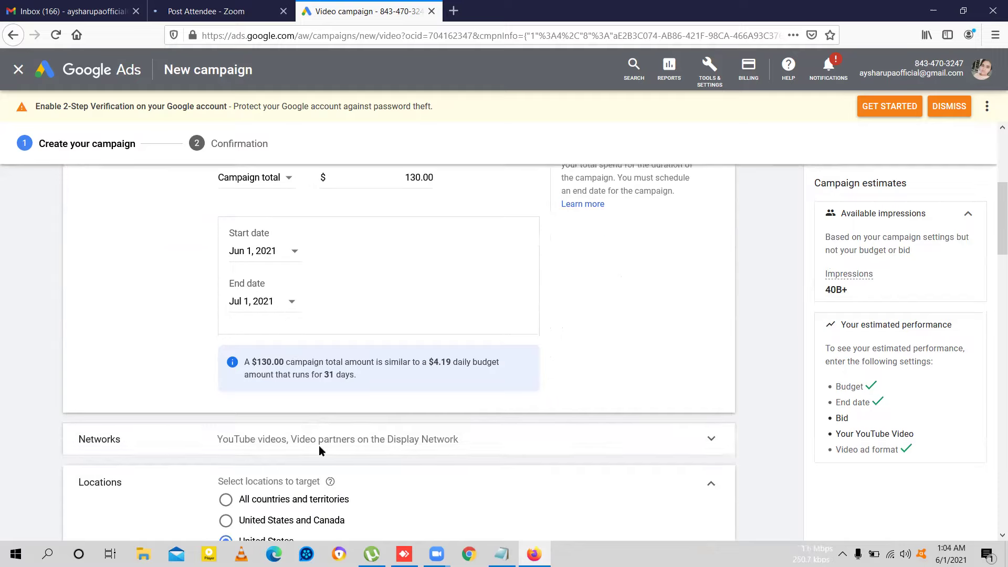
pyautogui.click(279, 306)
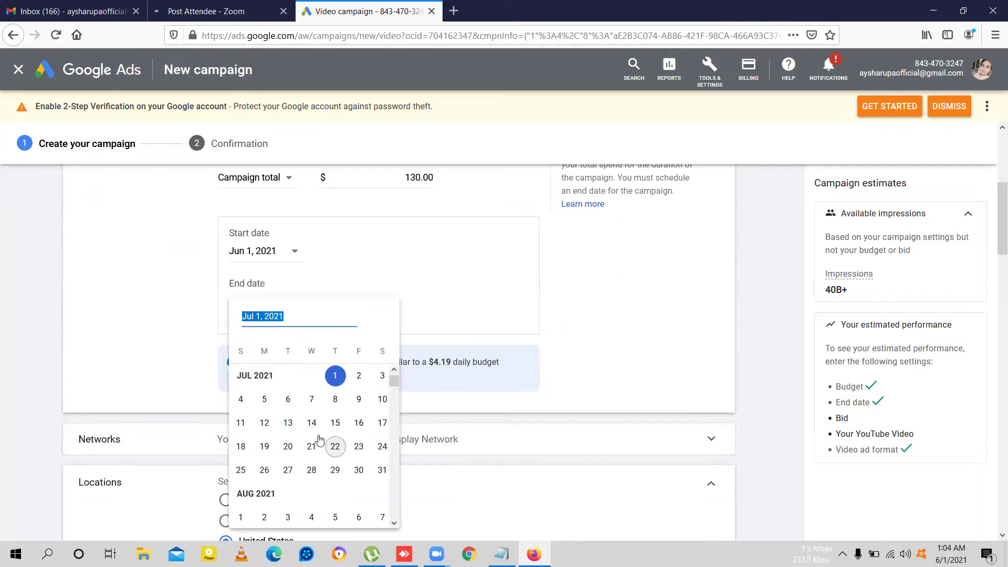
pyautogui.click(335, 376)
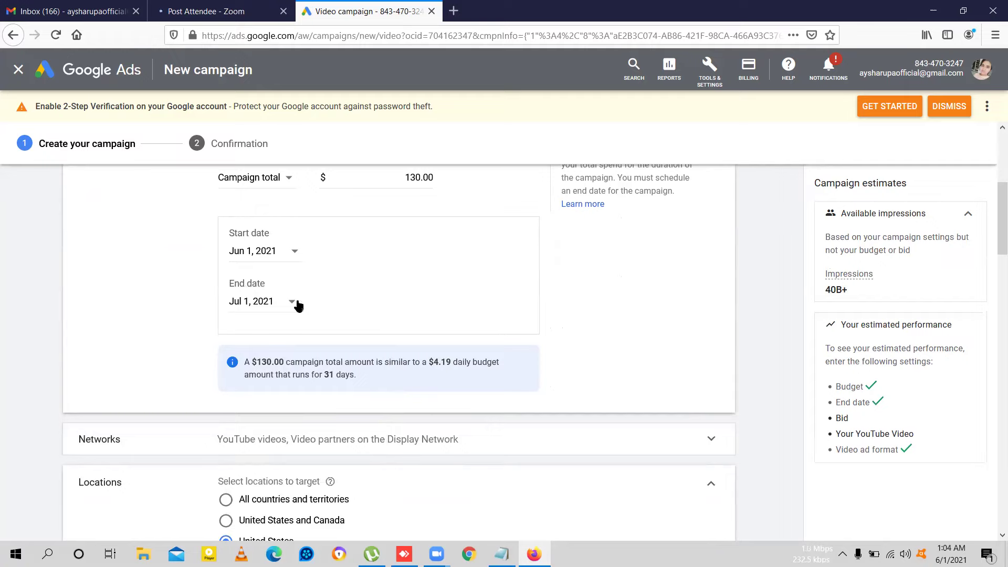
pyautogui.click(293, 302)
pyautogui.scroll(1, 309, 410)
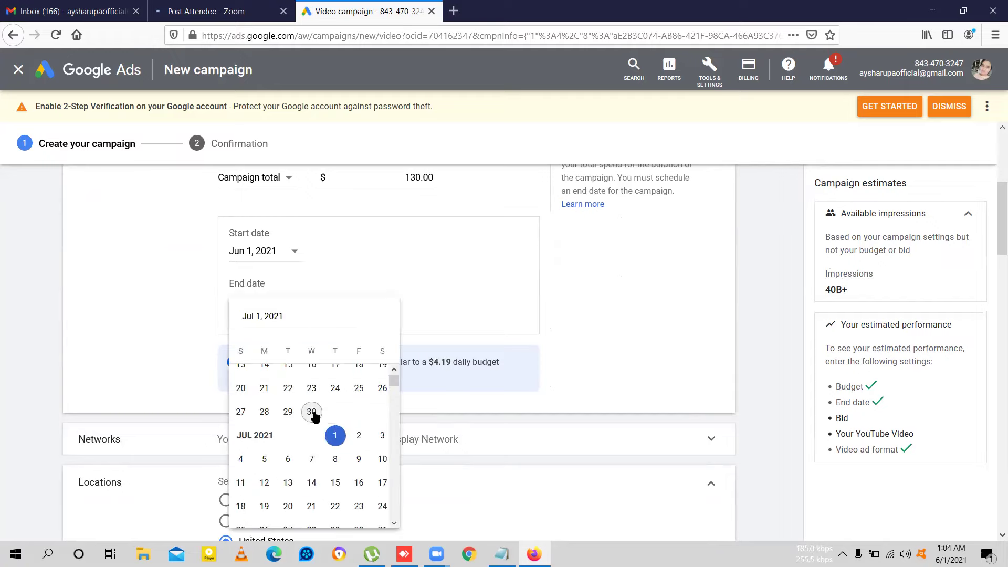
pyautogui.click(312, 412)
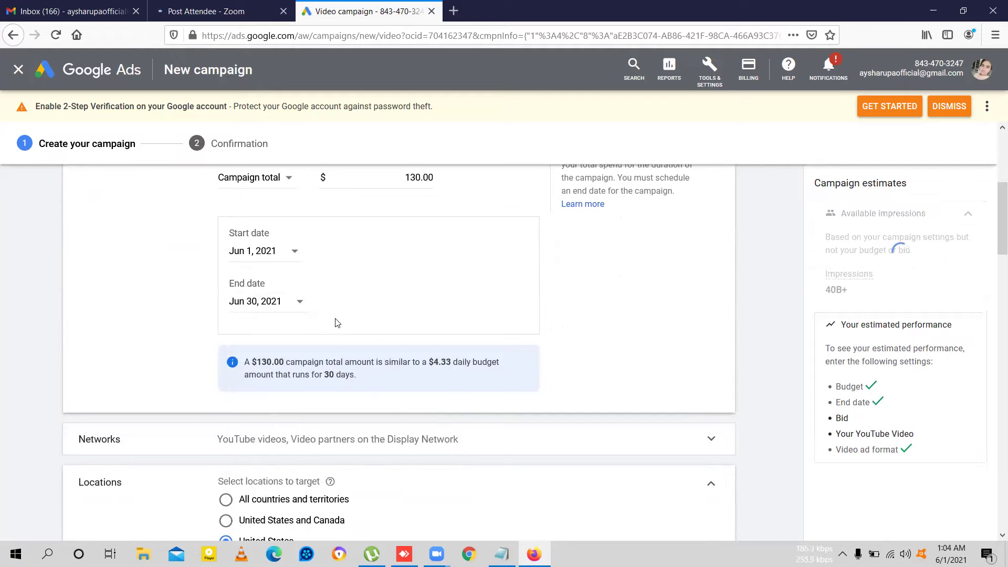
# Step: Review the campaign's Networks options, including YouTube search results, YouTube videos and video partners on the Display Network, and collapse the section
pyautogui.scroll(-2, 180, 367)
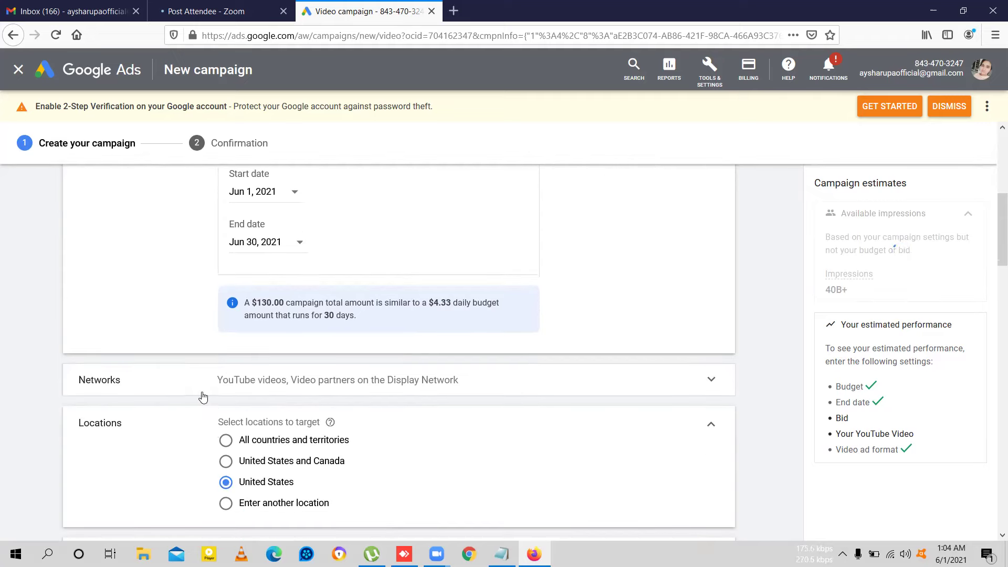
pyautogui.scroll(-2, 202, 394)
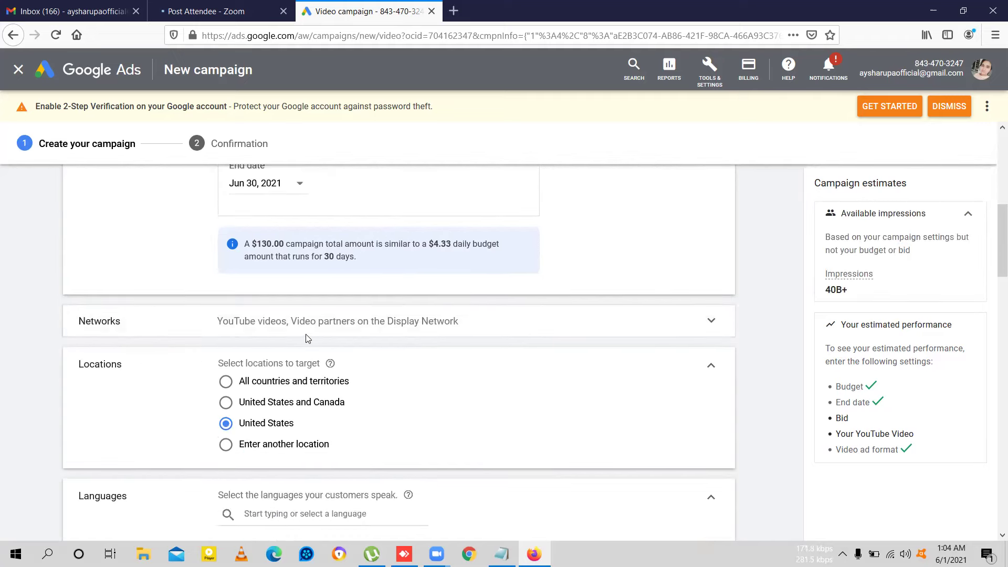
pyautogui.click(336, 322)
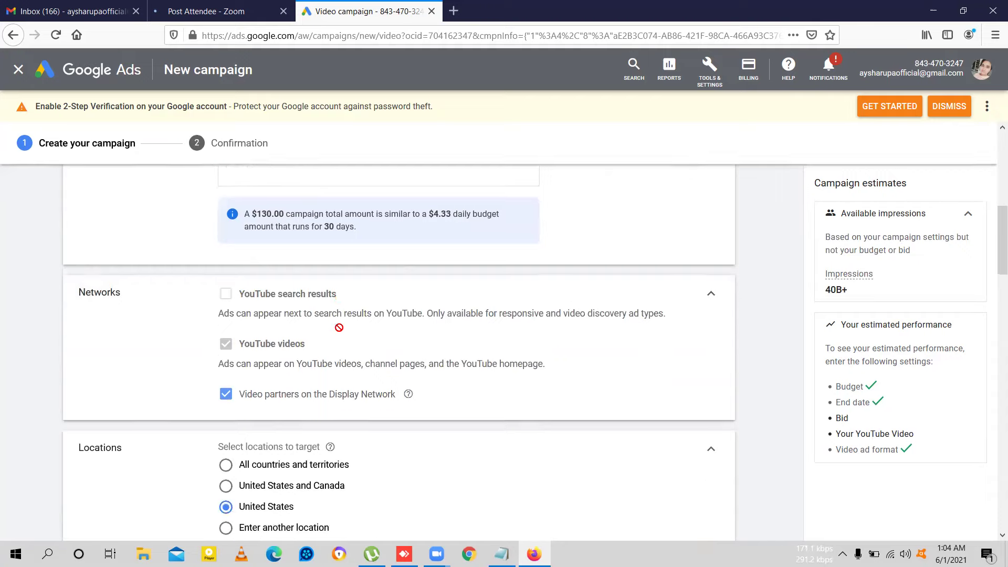
pyautogui.click(709, 294)
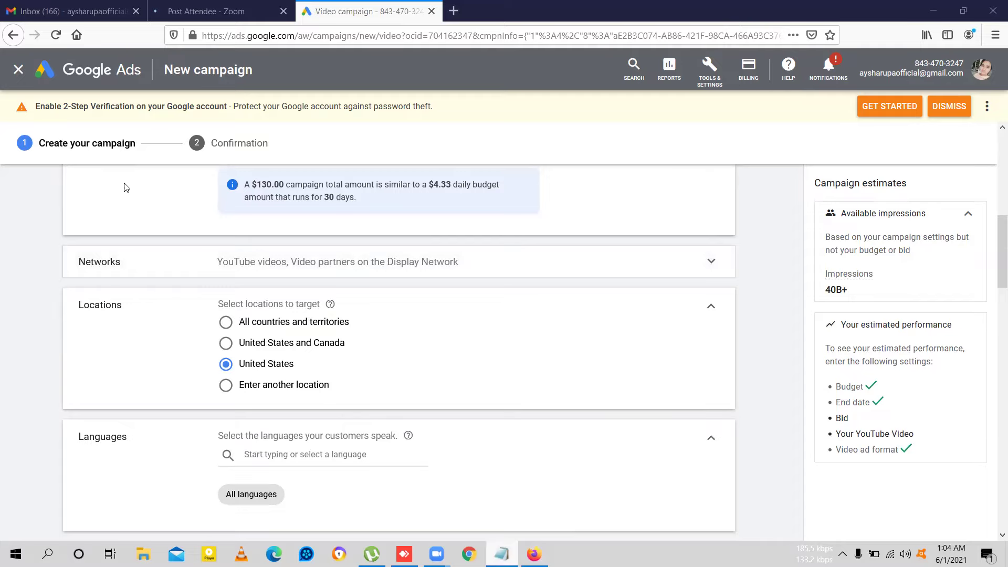
# Step: Copy "Canada, UK, US, Australia, Philippines," from the Location line of CareerandLMastery.txt in Notepad and return to the campaign form in Firefox
pyautogui.click(501, 554)
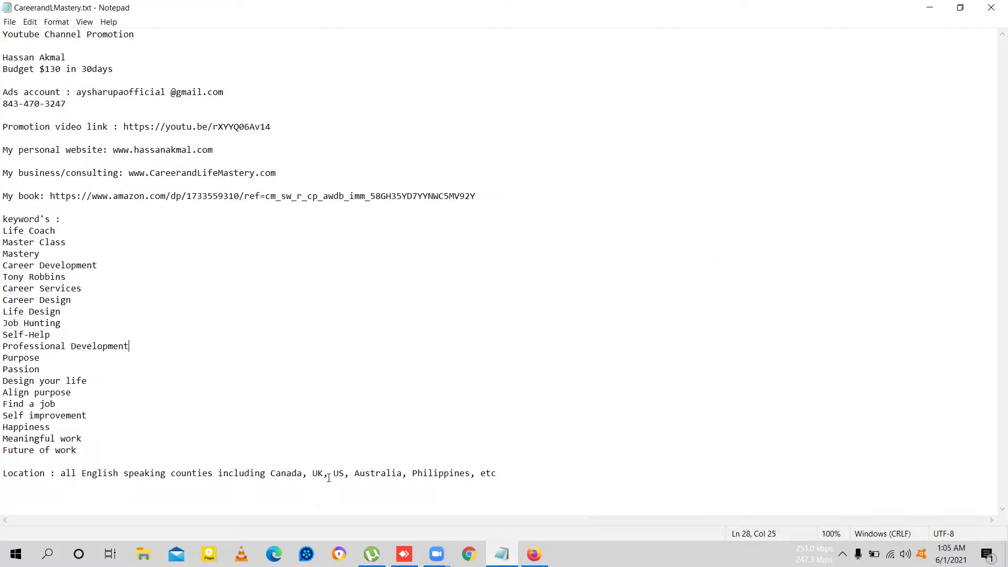
pyautogui.moveTo(270, 473); pyautogui.dragTo(475, 474)
pyautogui.hotkey('ctrl', 'c')
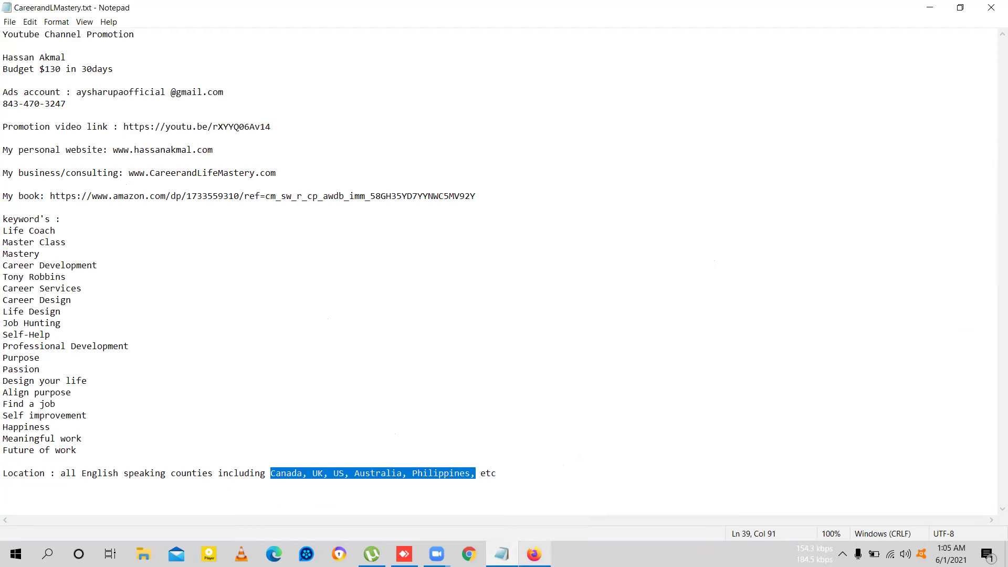
pyautogui.hotkey('alt', 'Tab')
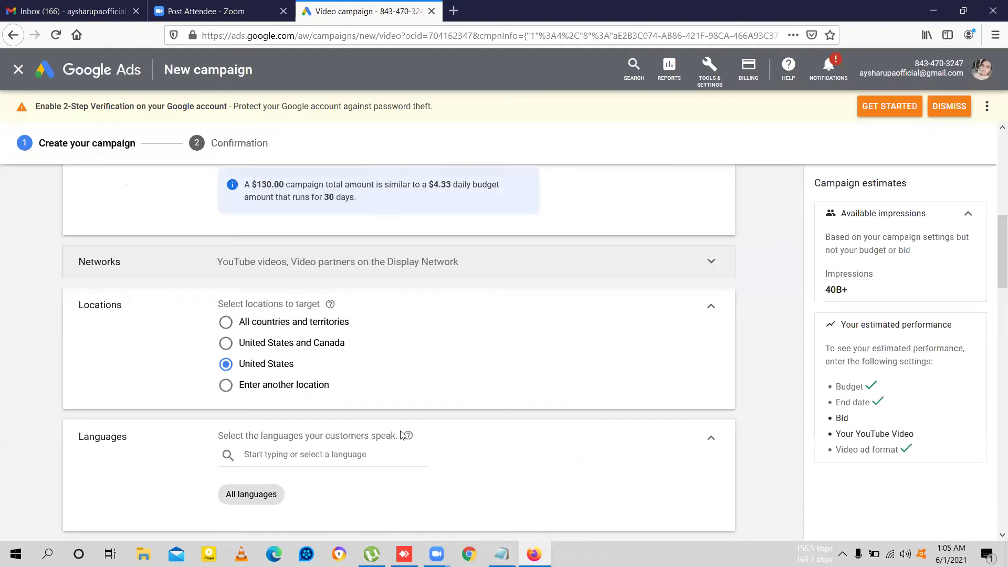
# Step: Choose to enter another location and try to match the copied country list as bulk locations in the advanced search
pyautogui.click(288, 385)
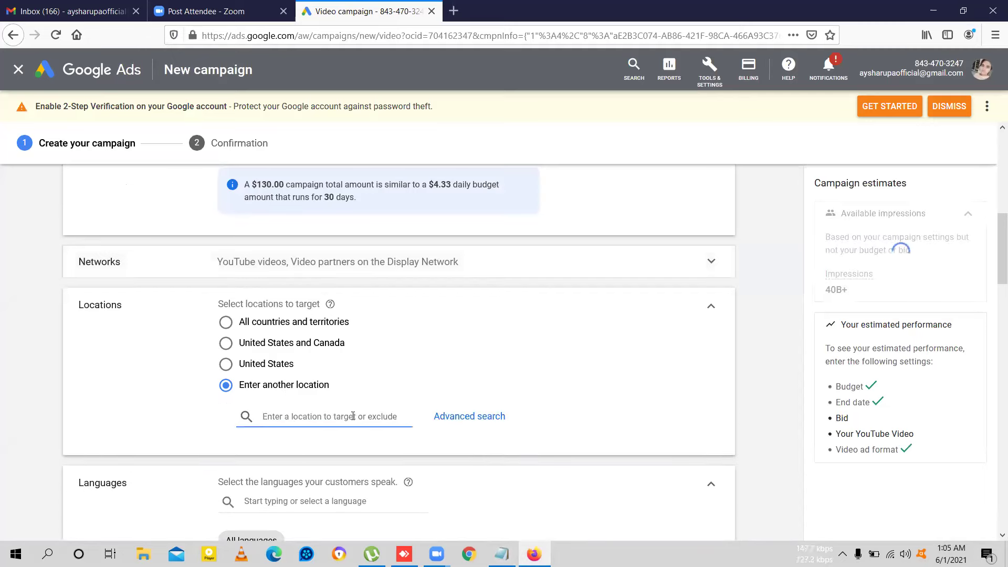
pyautogui.click(451, 423)
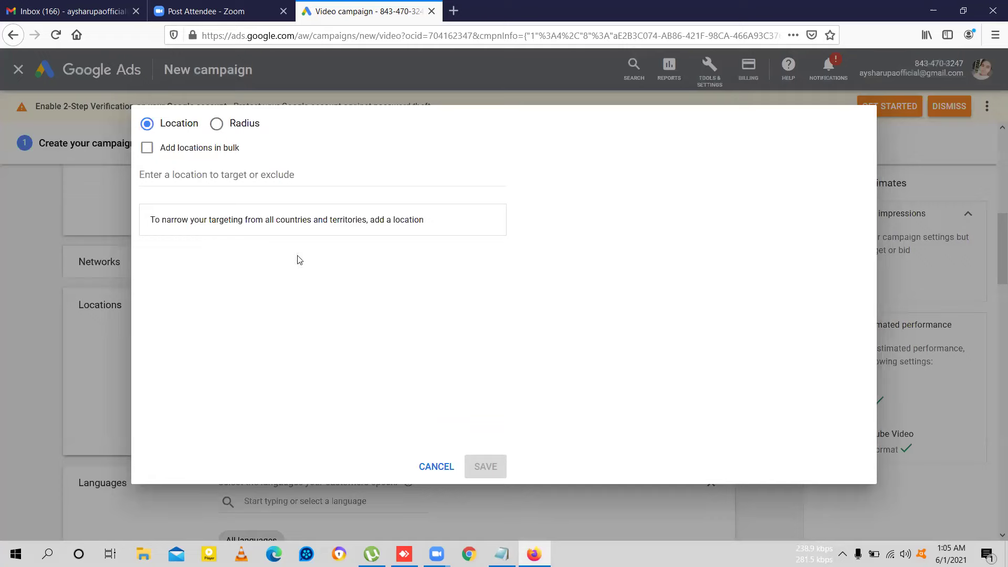
pyautogui.click(290, 175)
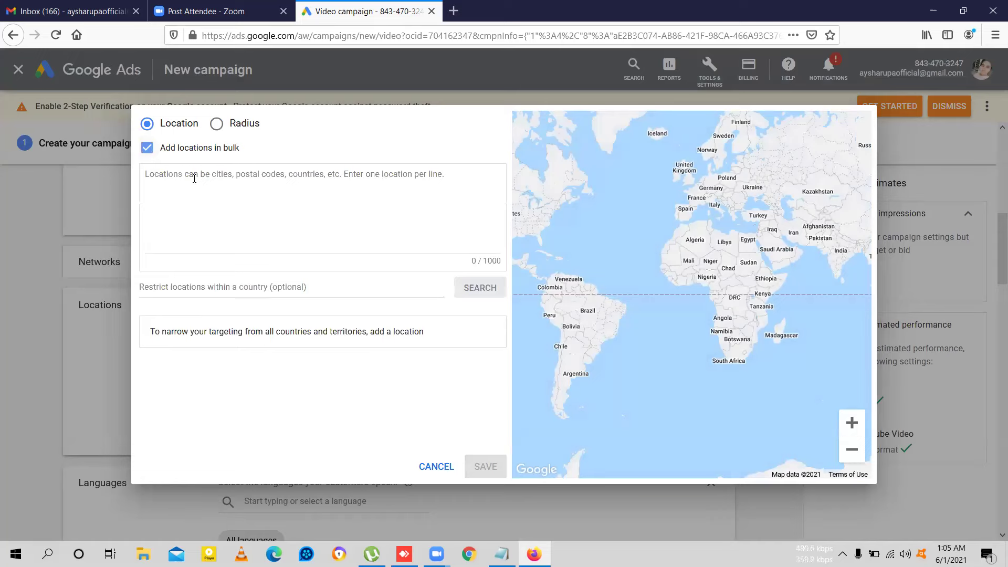
pyautogui.click(195, 178)
pyautogui.hotkey('ctrl', 'v')
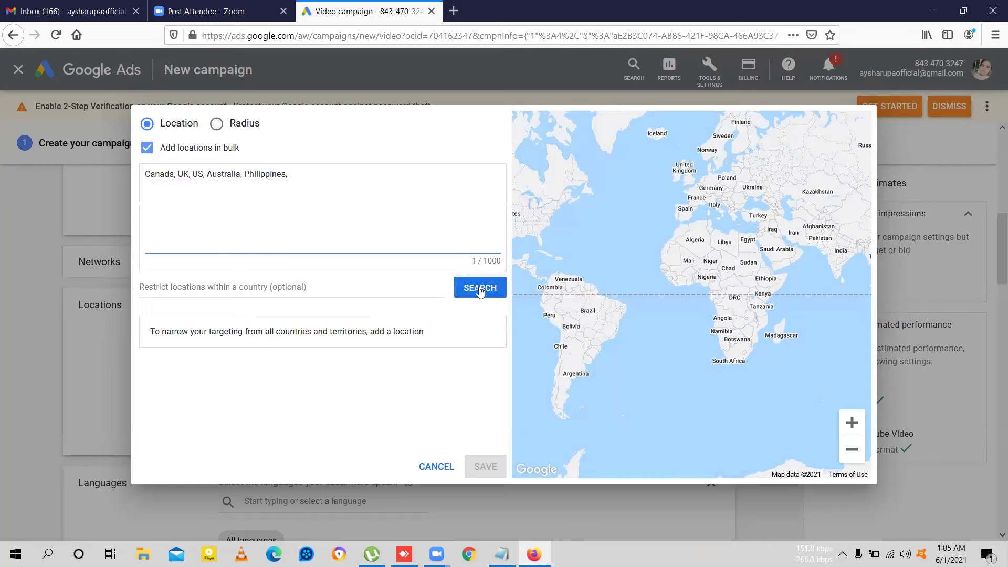
pyautogui.click(480, 289)
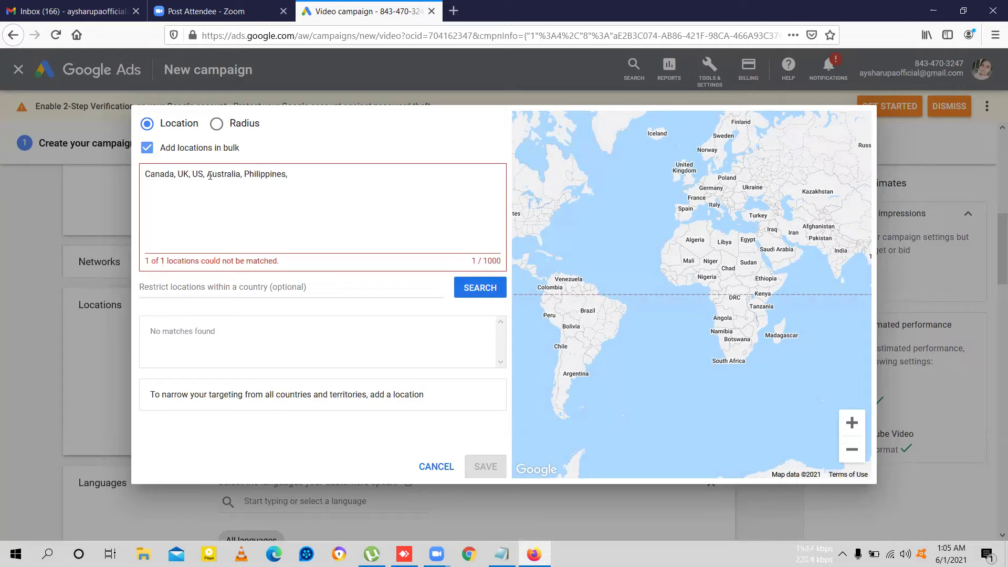
# Step: Reformat the bulk list so Canada, UK, US, Australia and Philippines each stand on their own line, without the separating commas
pyautogui.click(178, 175)
pyautogui.press('BackSpace')
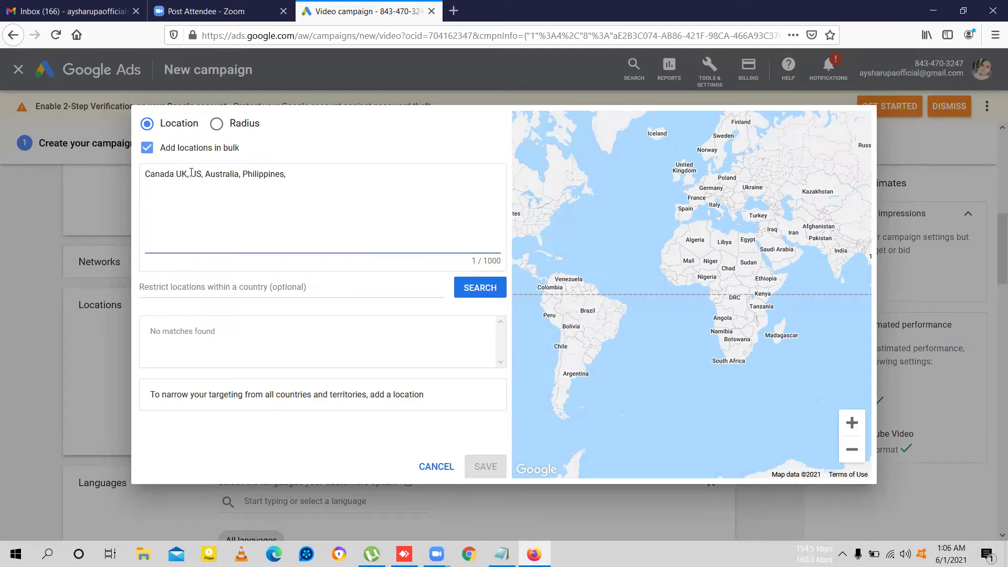
pyautogui.press('Return')
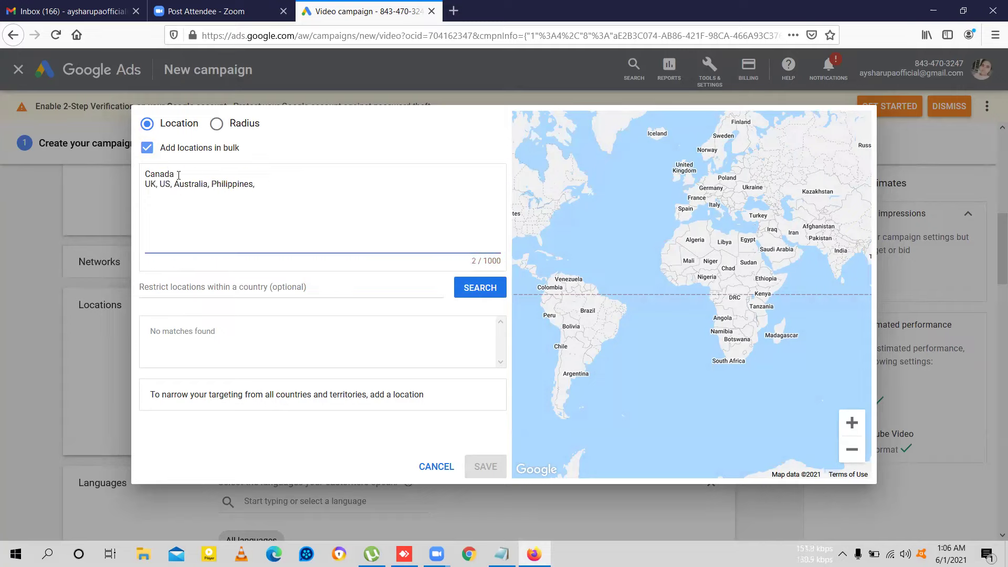
pyautogui.click(162, 185)
pyautogui.press('BackSpace')
pyautogui.press('BackSpace')
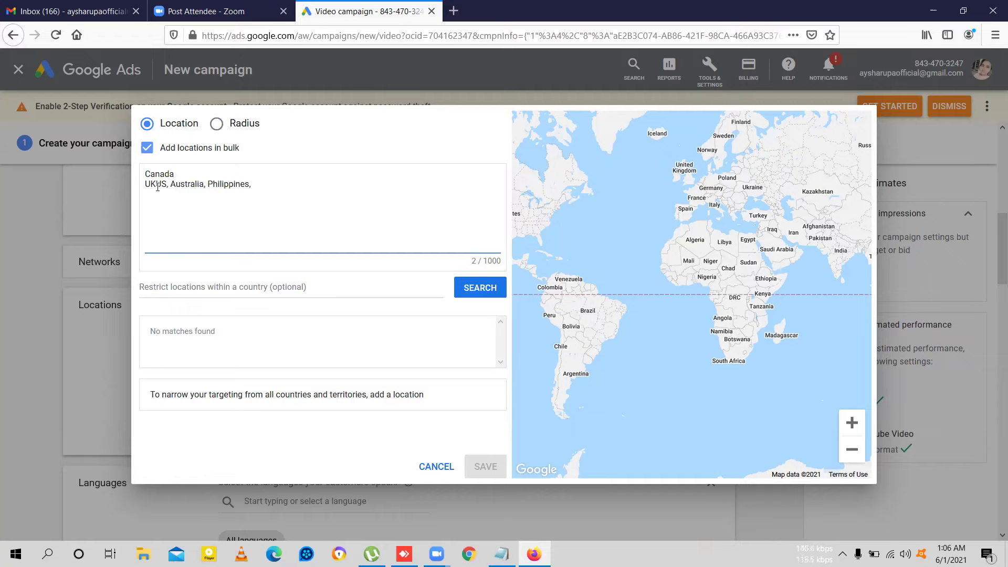
pyautogui.press('Return')
pyautogui.click(159, 195)
pyautogui.press('BackSpace')
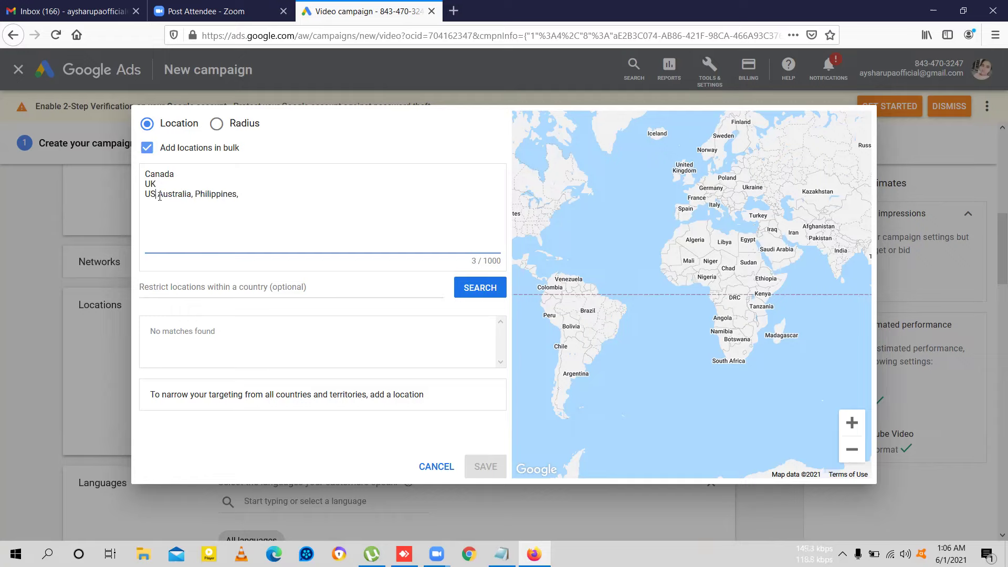
pyautogui.press('Return')
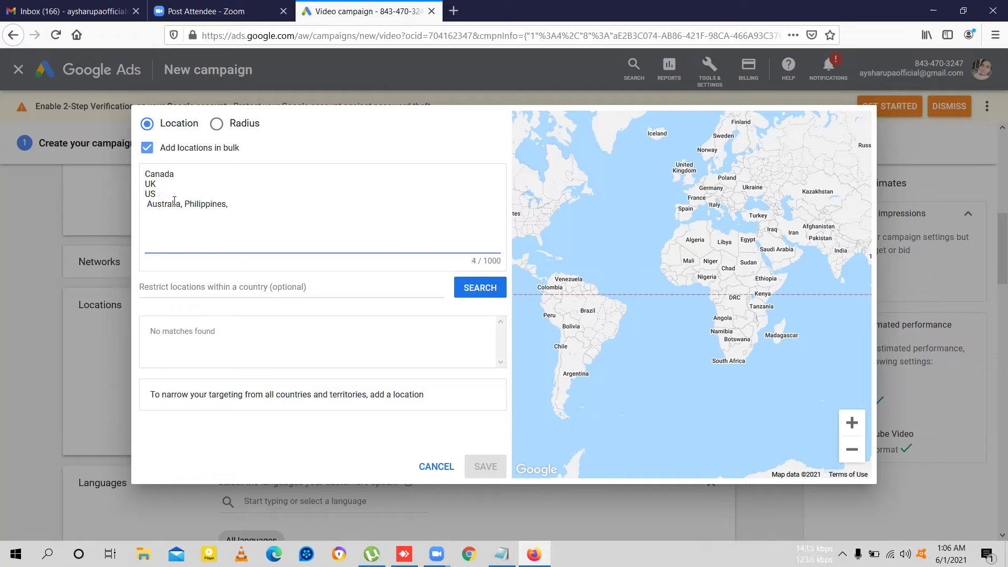
pyautogui.press('Delete')
pyautogui.click(183, 206)
pyautogui.press('BackSpace')
pyautogui.press('Return')
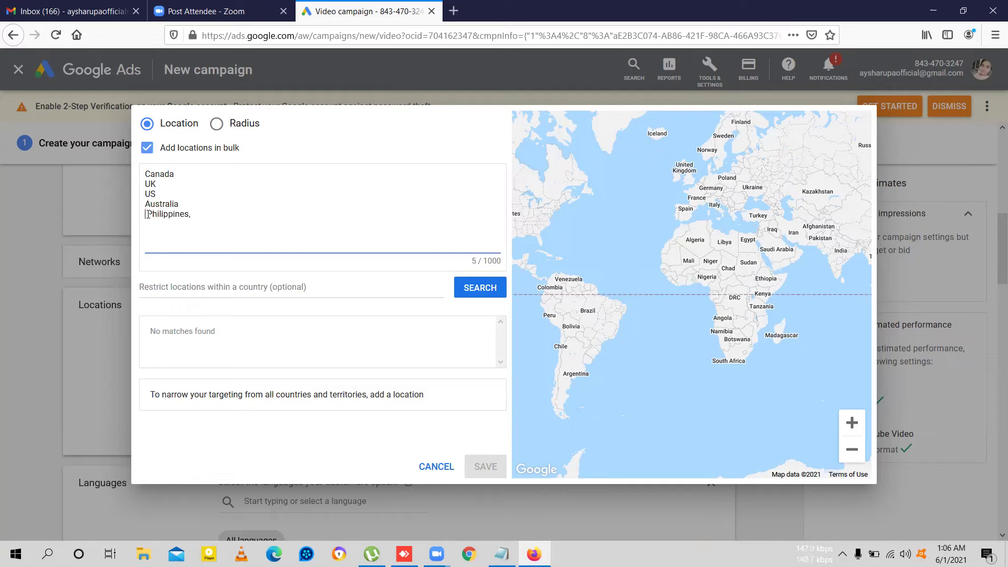
pyautogui.press('Delete')
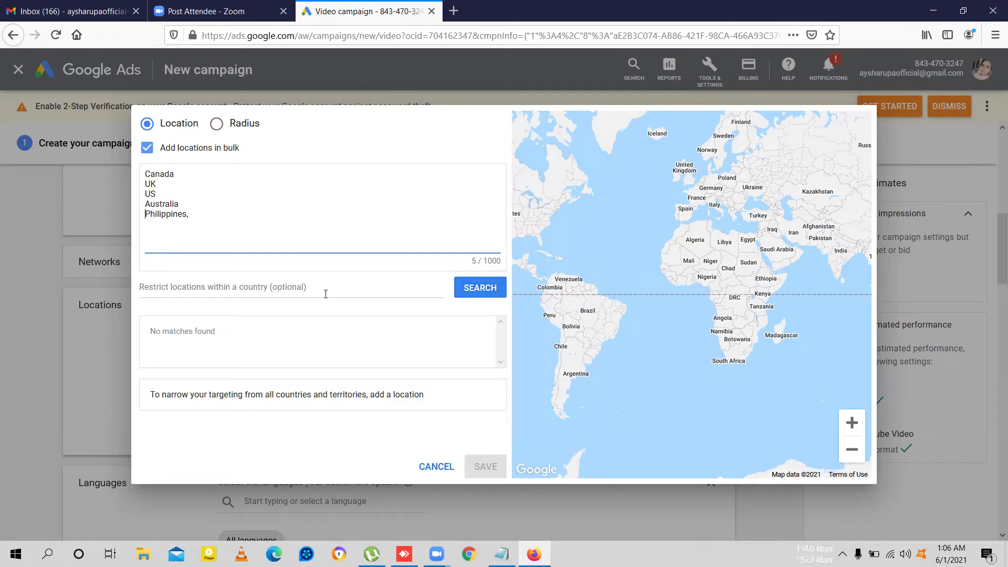
pyautogui.click(186, 205)
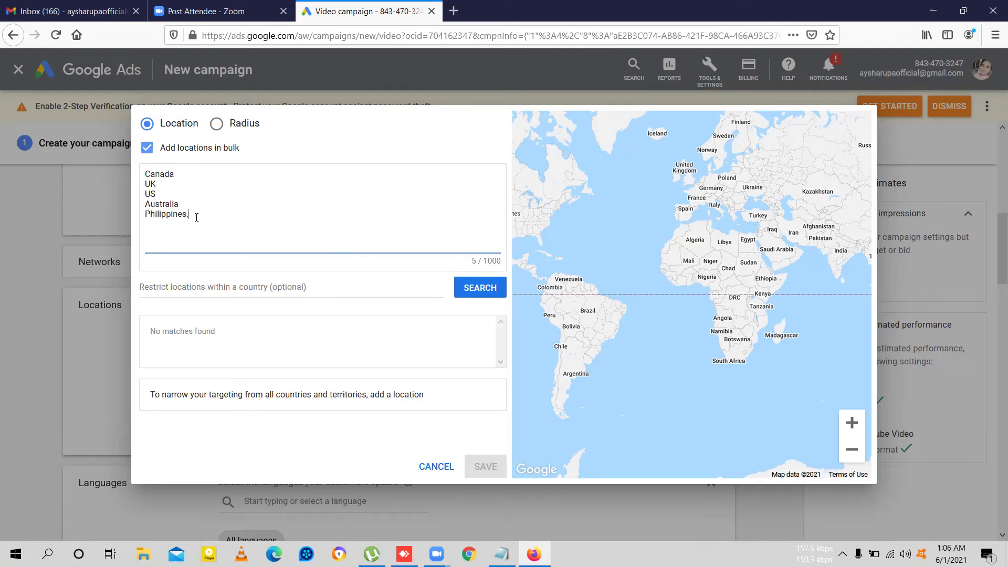
# Step: Search for the listed countries, target all matched locations and save the location selection
pyautogui.click(472, 296)
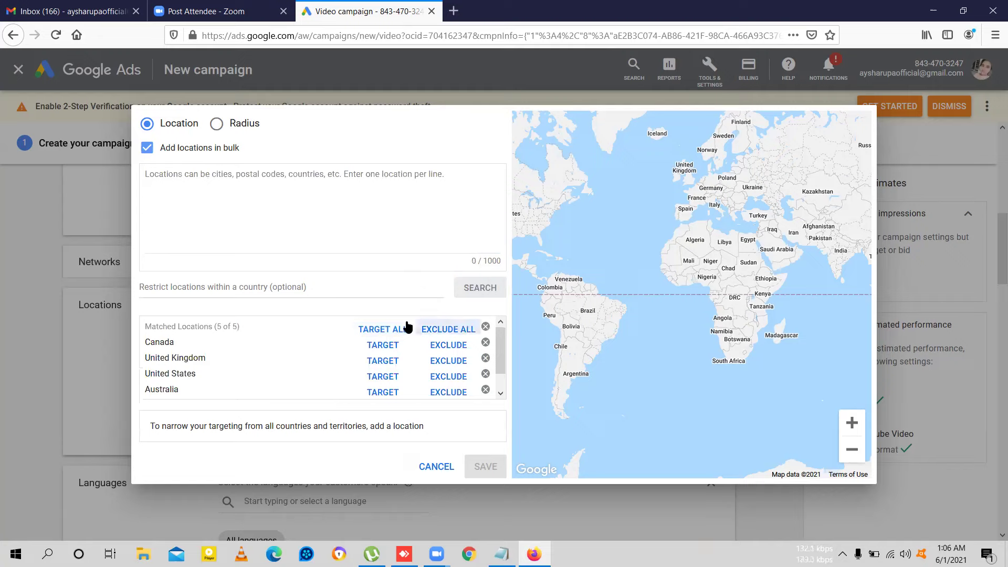
pyautogui.scroll(-1, 381, 379)
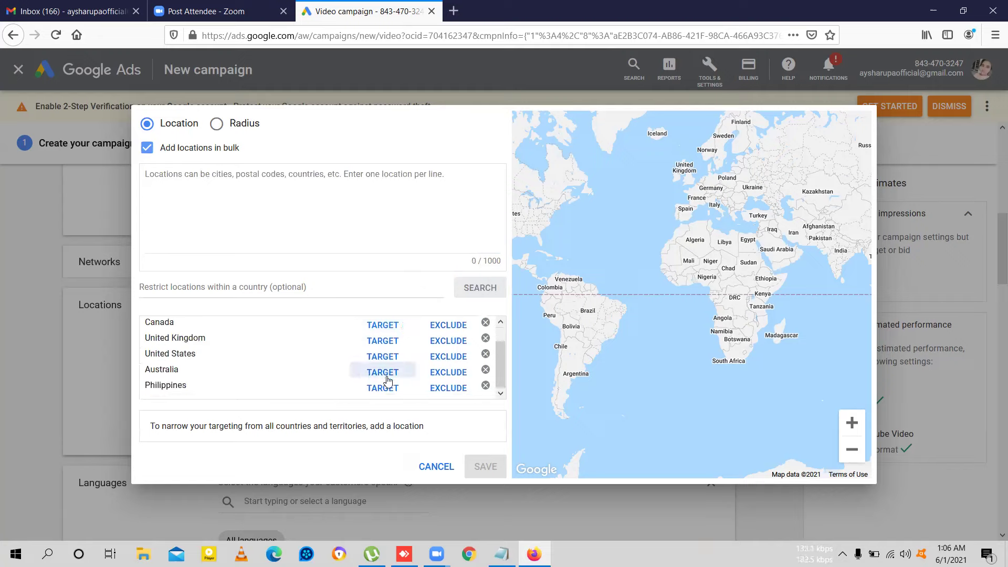
pyautogui.scroll(1, 186, 386)
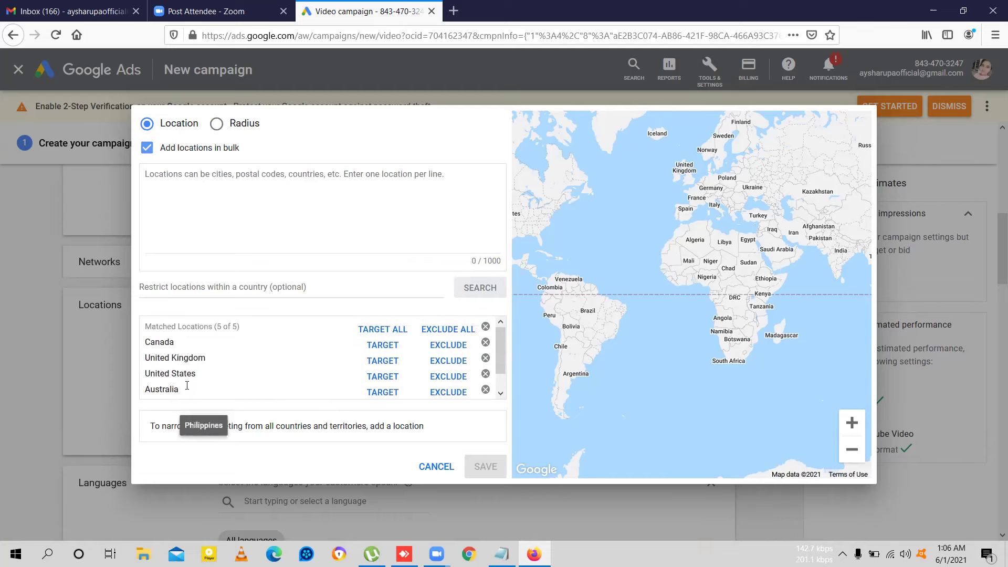
pyautogui.scroll(-1, 187, 388)
pyautogui.scroll(1, 383, 362)
pyautogui.click(383, 329)
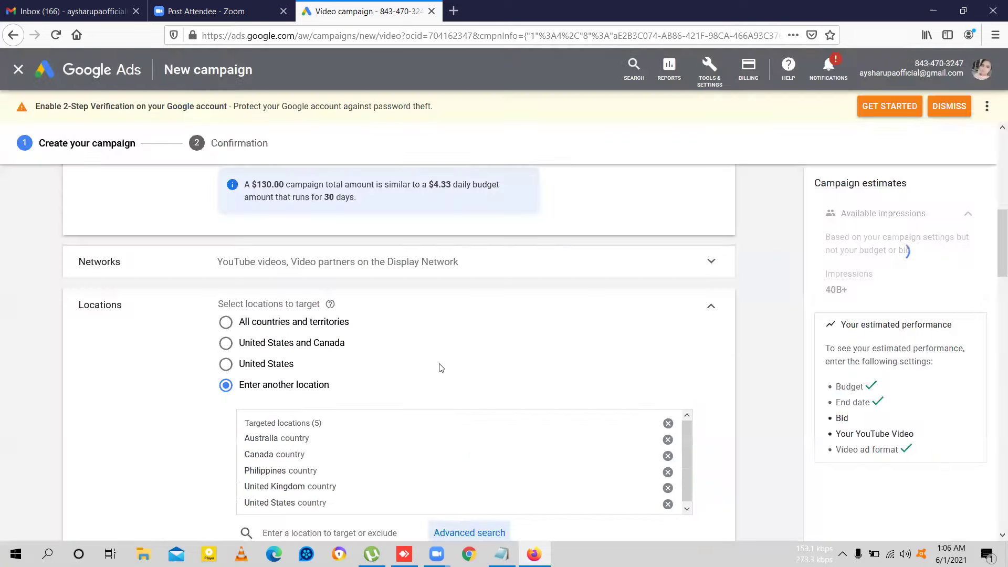
# Step: Set the campaign's customer language to English
pyautogui.scroll(-2, 441, 367)
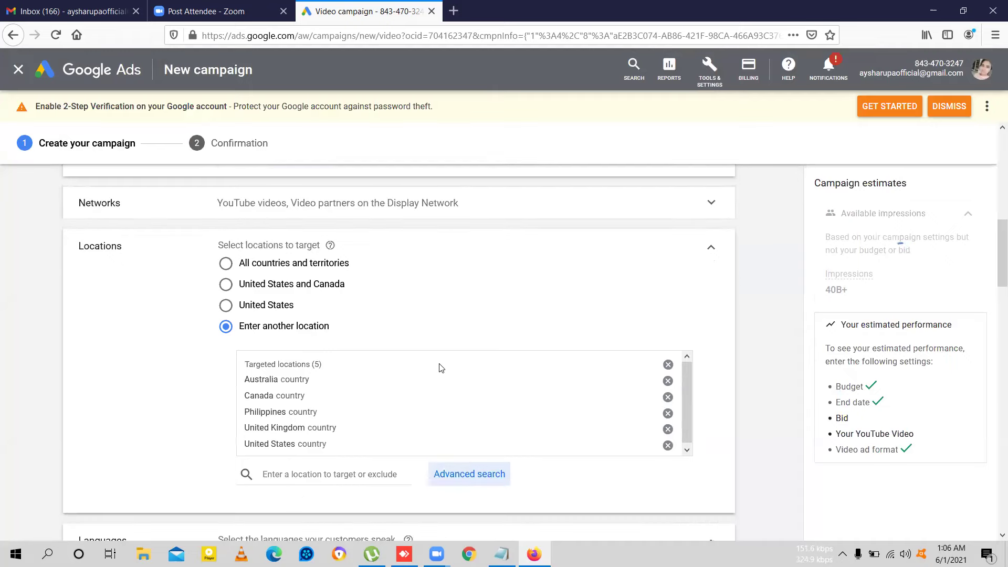
pyautogui.scroll(-5, 341, 485)
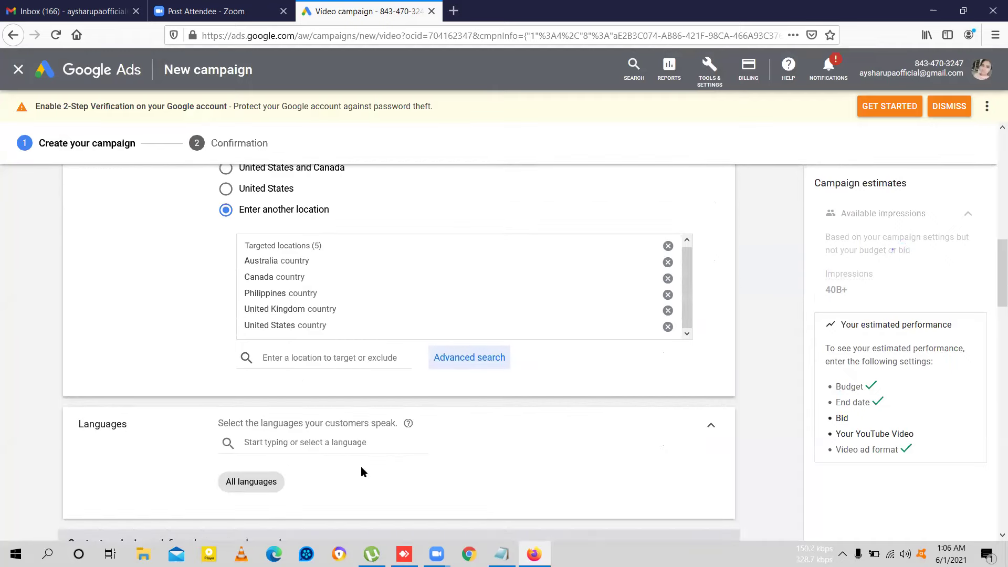
pyautogui.scroll(-1, 352, 414)
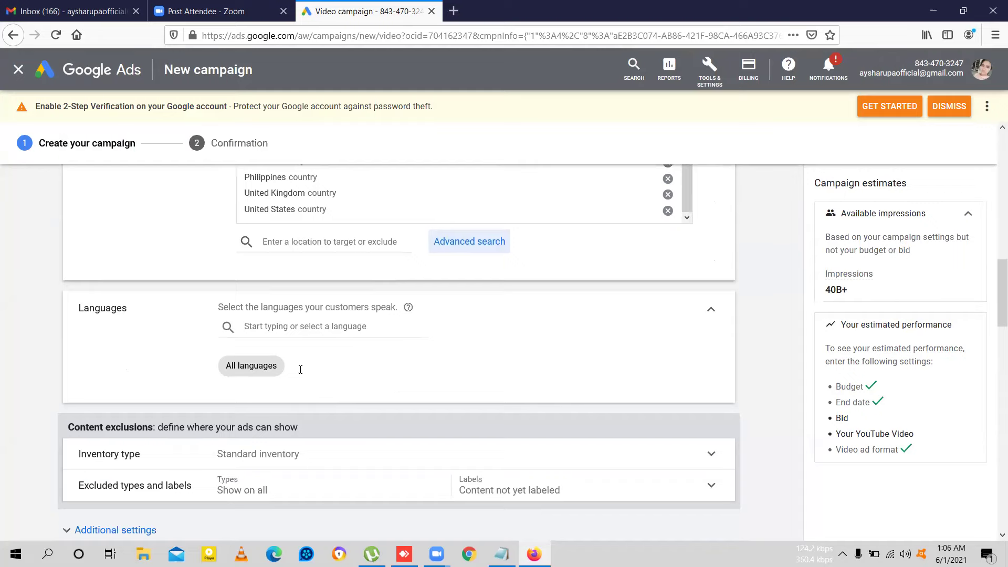
pyautogui.click(288, 326)
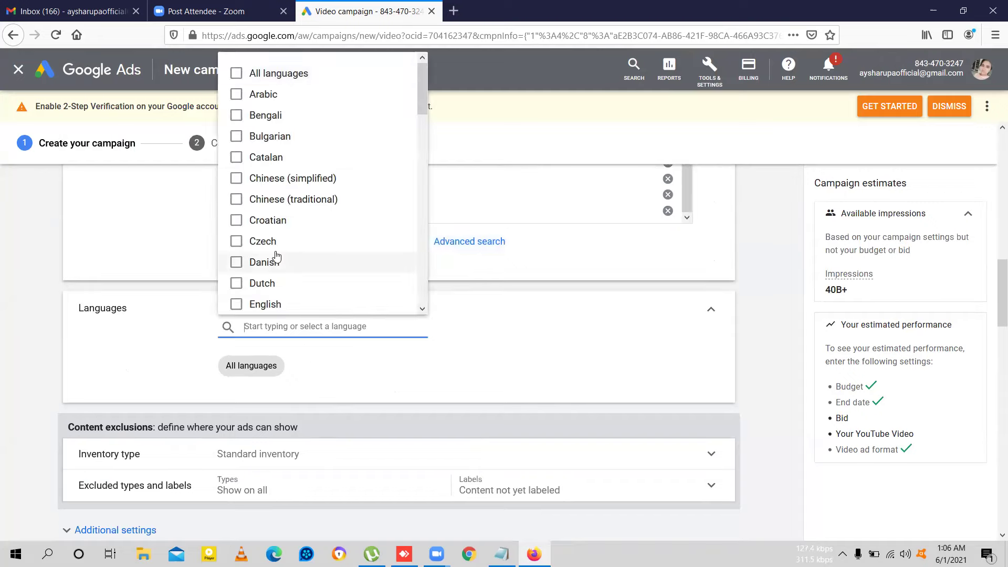
pyautogui.click(237, 304)
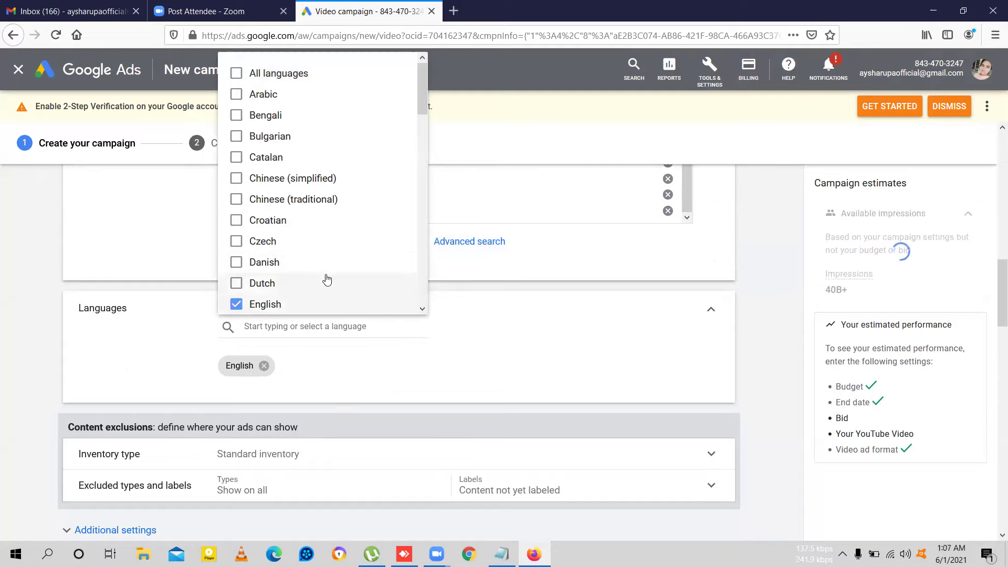
# Step: Dismiss the language list and review the additional settings for conversions, devices, frequency capping and ad schedule
pyautogui.scroll(-3, 326, 279)
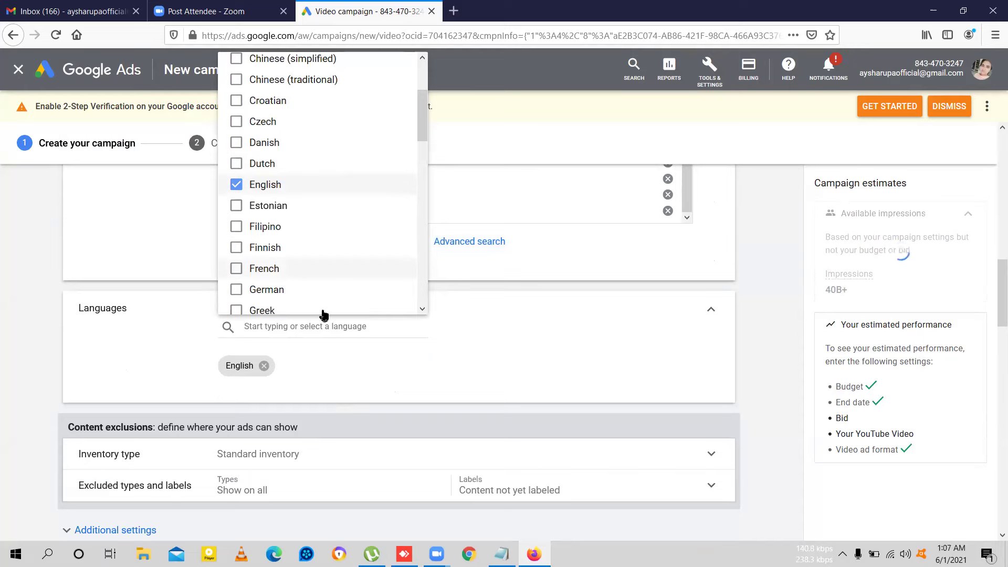
pyautogui.click(349, 352)
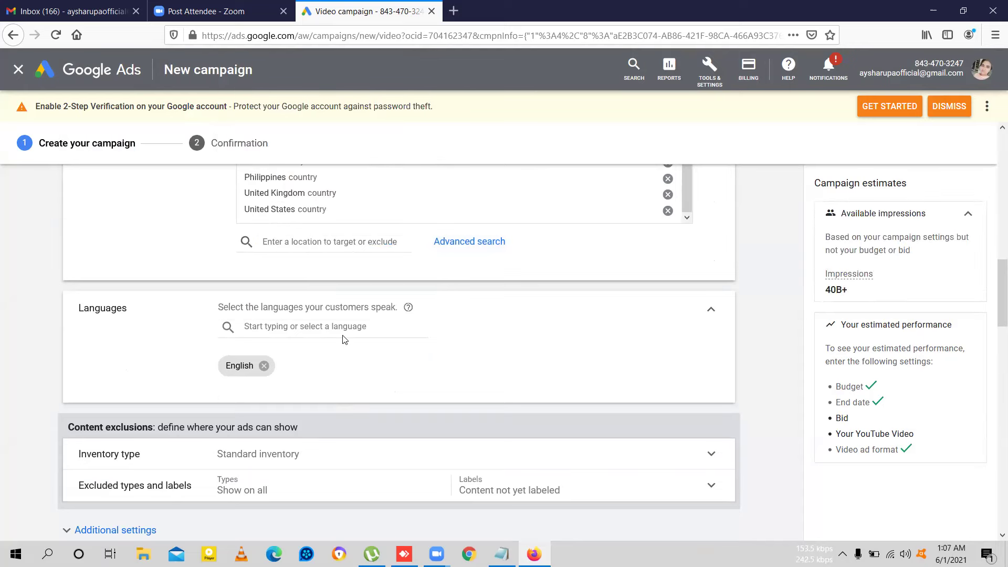
pyautogui.scroll(-3, 342, 362)
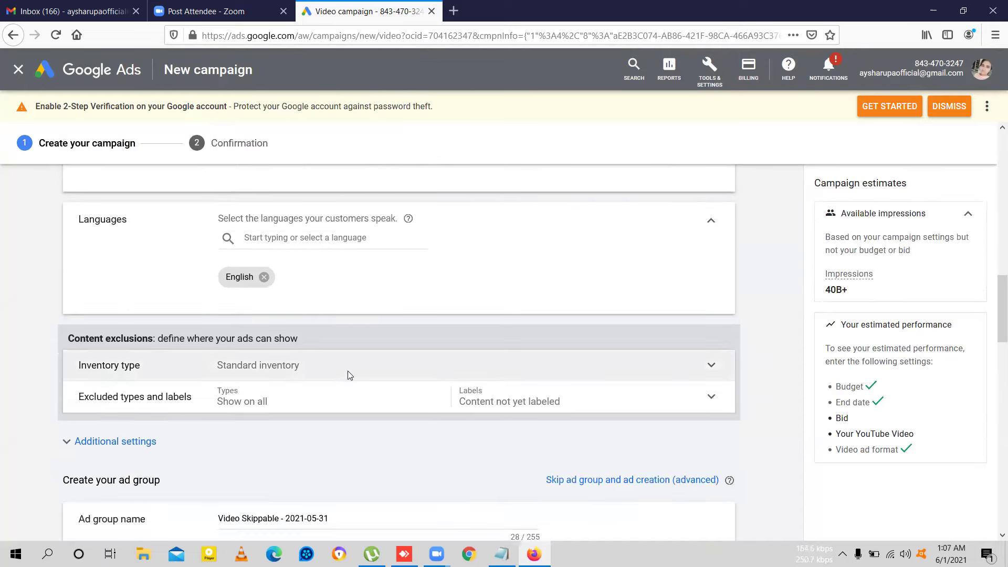
pyautogui.scroll(-3, 348, 371)
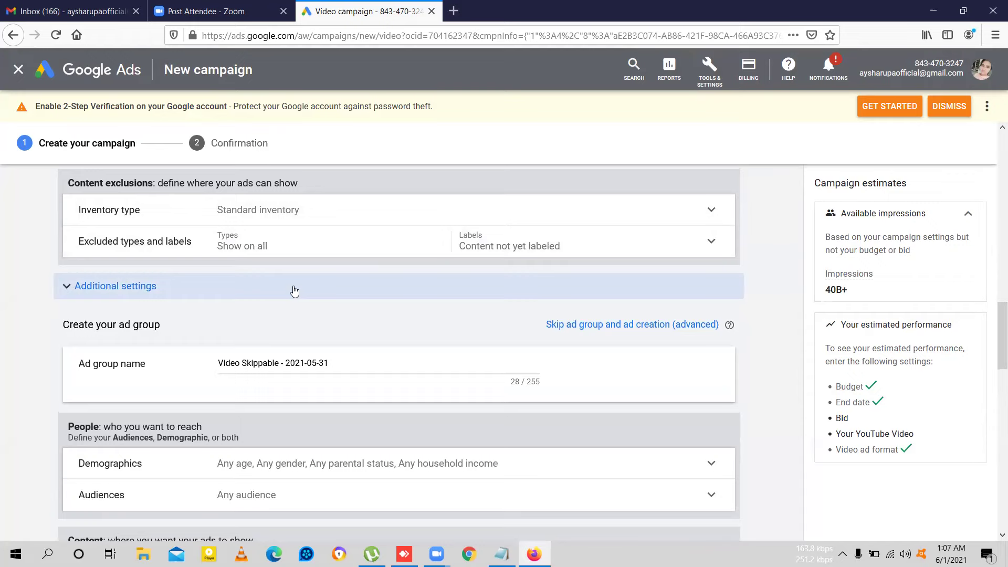
pyautogui.click(318, 314)
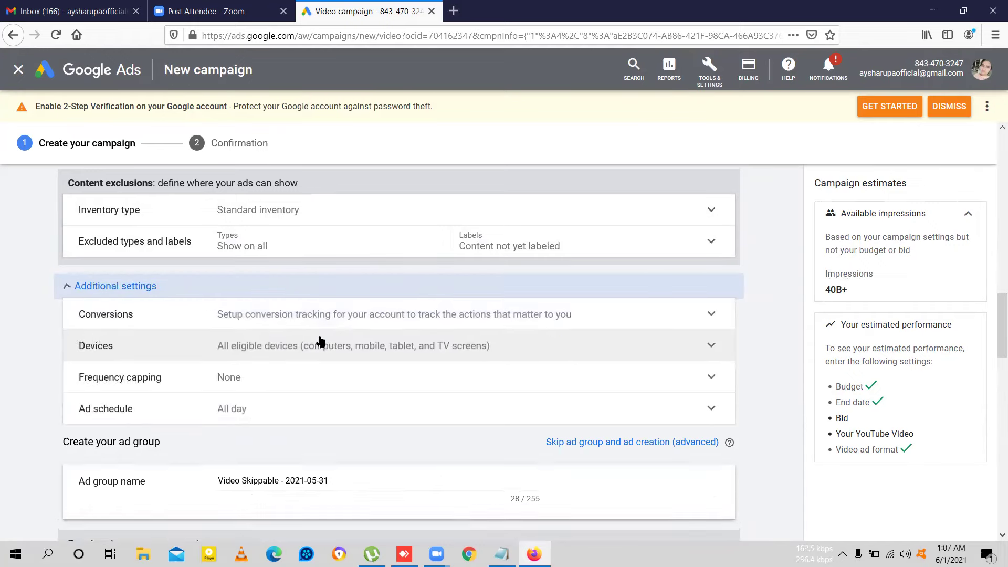
pyautogui.scroll(-1, 321, 341)
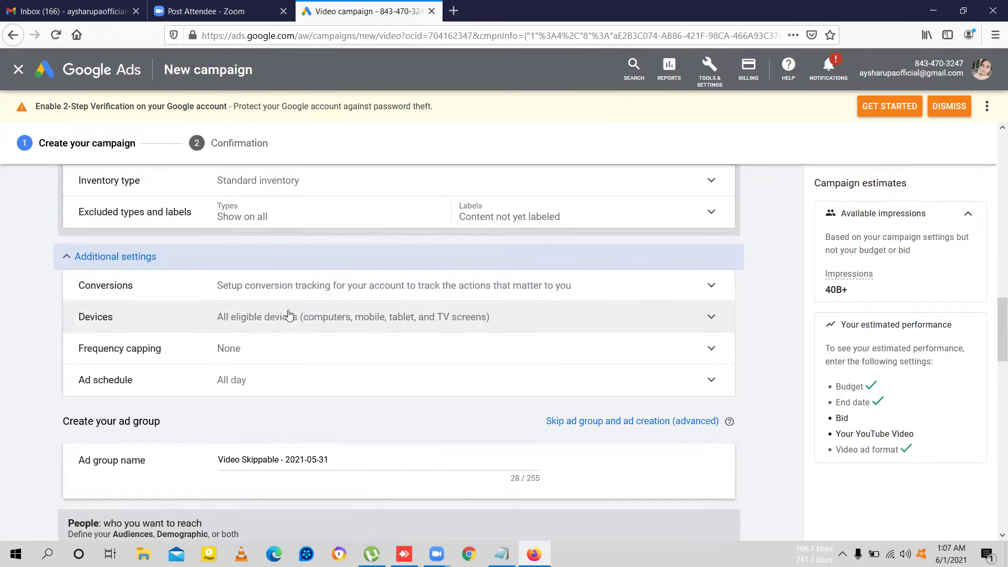
pyautogui.click(268, 262)
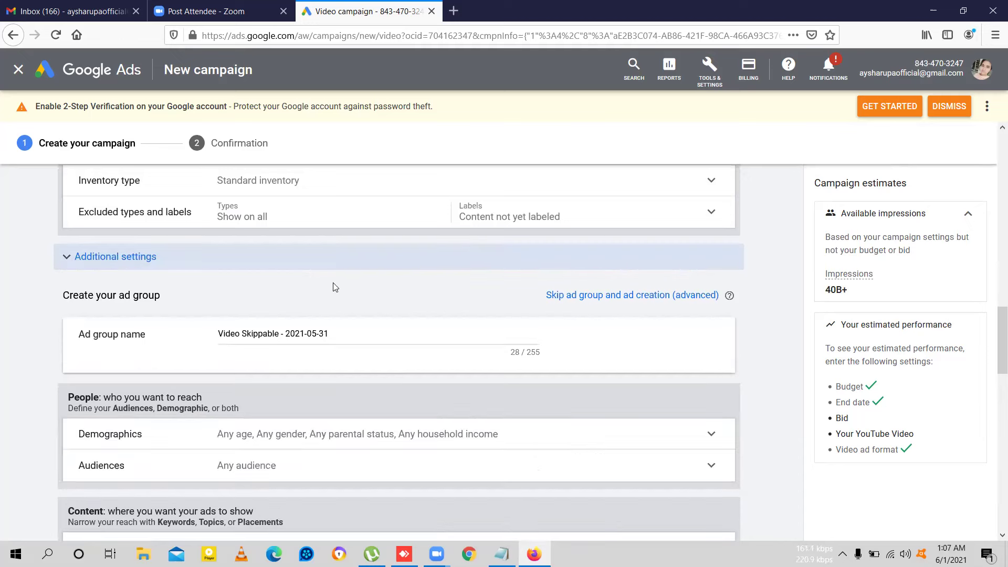
# Step: Rename the ad group as Master Mind Book
pyautogui.moveTo(329, 334); pyautogui.dragTo(213, 334)
pyautogui.write('Mas')
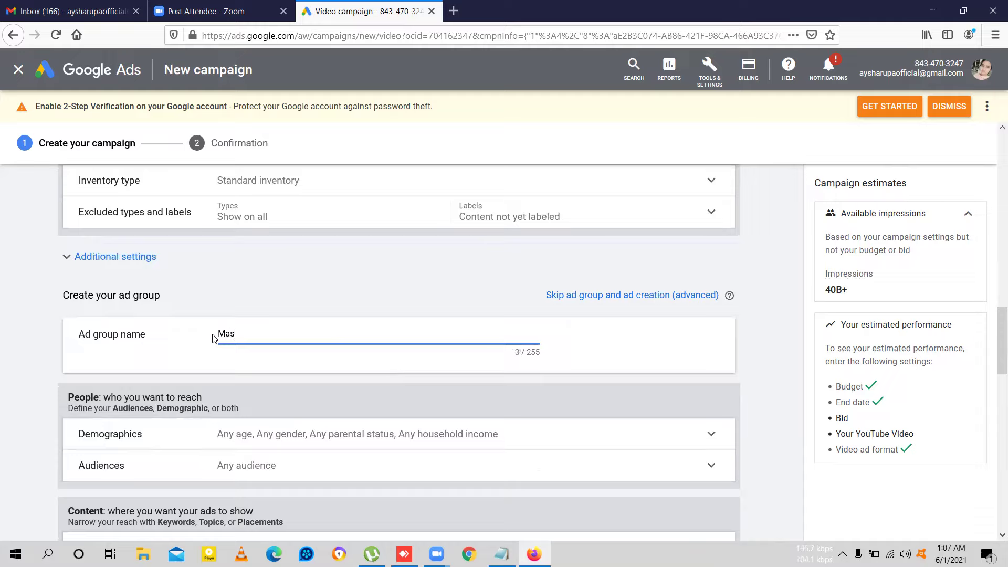
pyautogui.write('ter Mind')
# Step: Exclude the Unknown group from the age, parental status, household income and gender targeting in the ad group's demographics
pyautogui.scroll(-1, 275, 373)
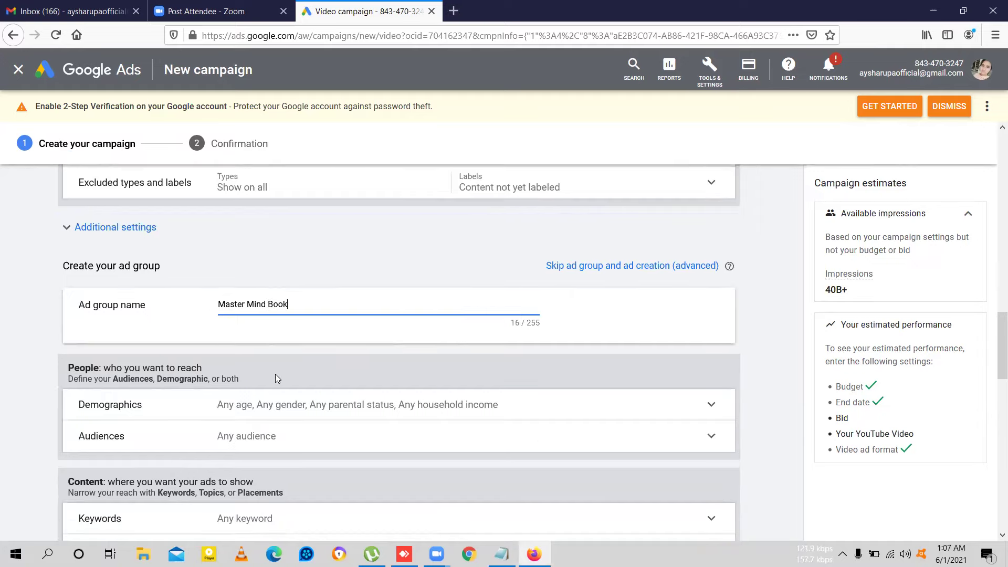
pyautogui.scroll(-1, 287, 331)
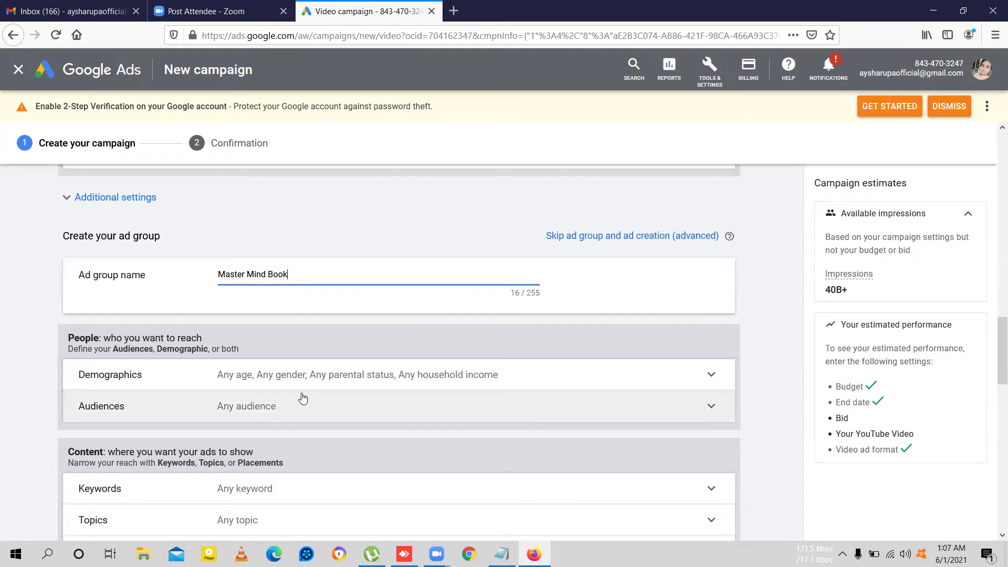
pyautogui.scroll(-1, 302, 398)
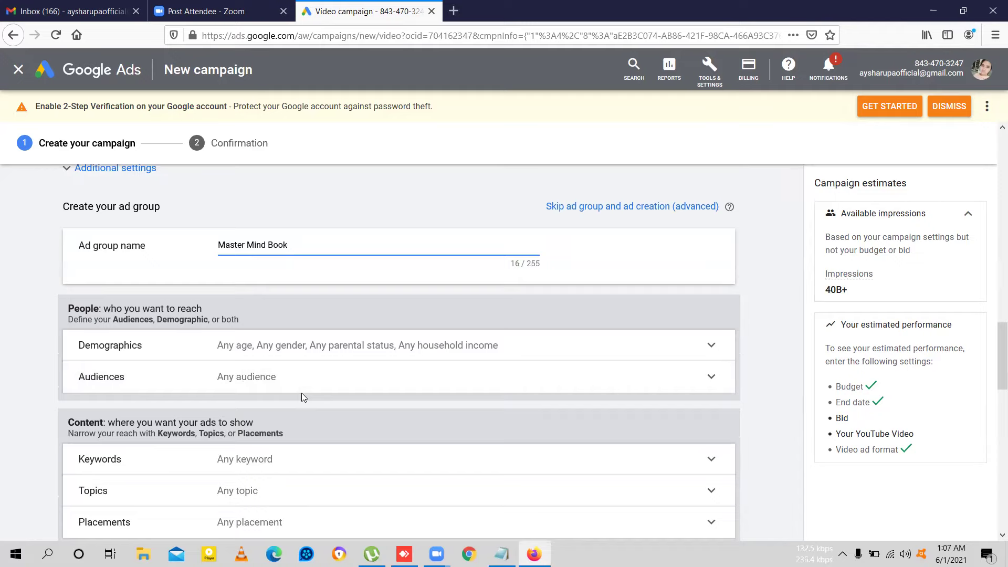
pyautogui.click(323, 349)
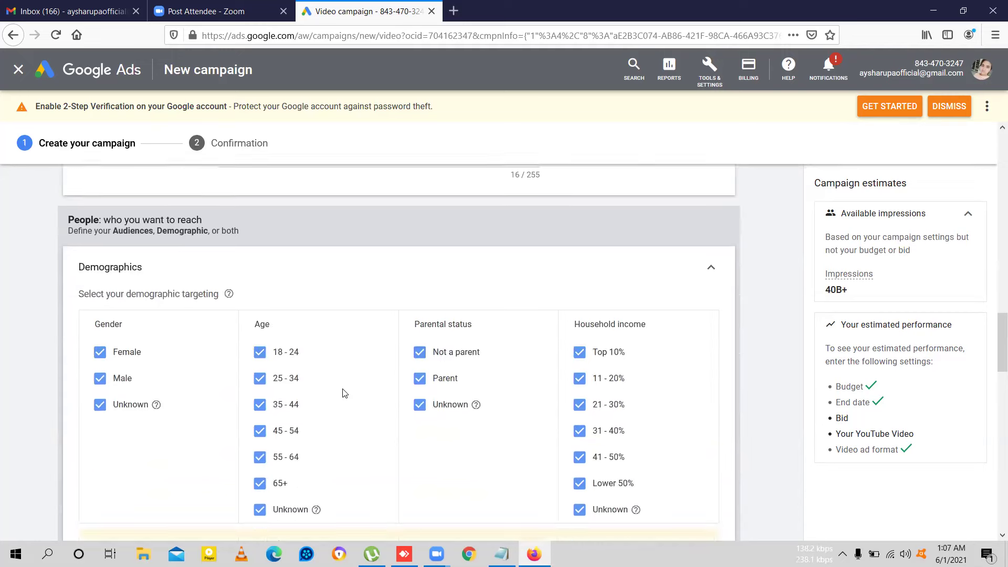
pyautogui.scroll(-1, 344, 393)
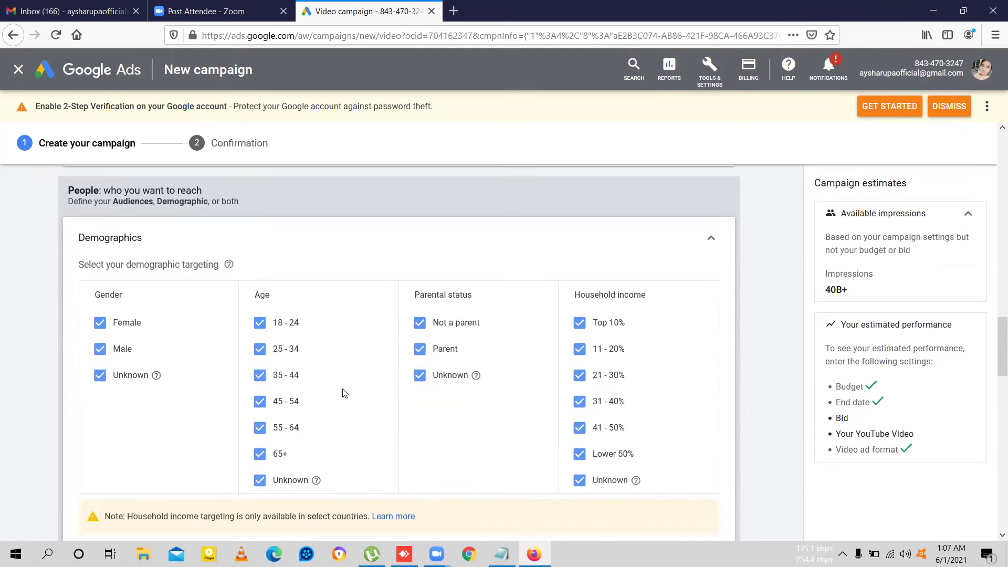
pyautogui.click(273, 478)
pyautogui.click(420, 376)
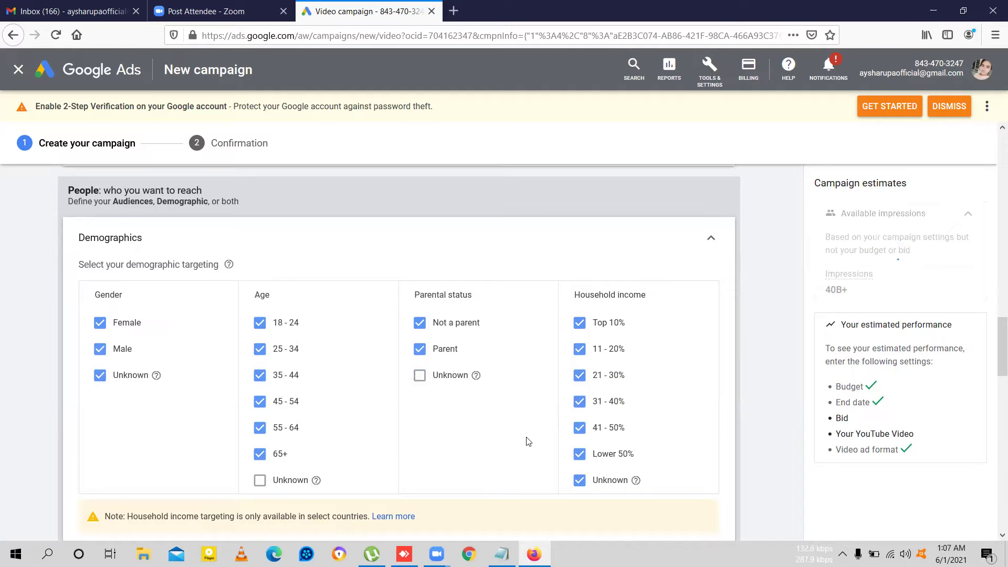
pyautogui.click(579, 481)
pyautogui.click(101, 375)
# Step: Exclude the 65+ and 55 - 64 age groups from the demographics and collapse that section
pyautogui.scroll(-2, 389, 420)
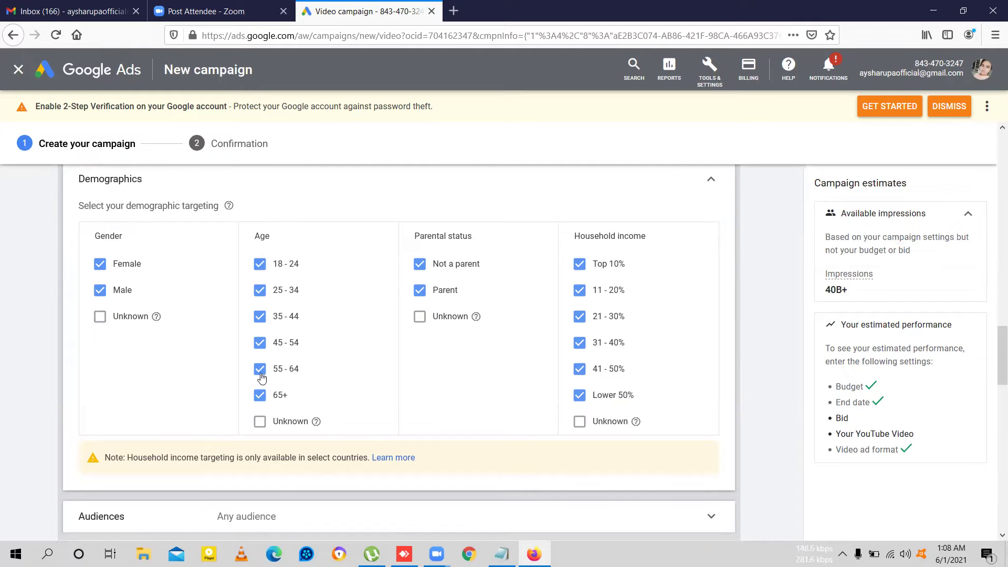
pyautogui.click(260, 397)
pyautogui.click(259, 369)
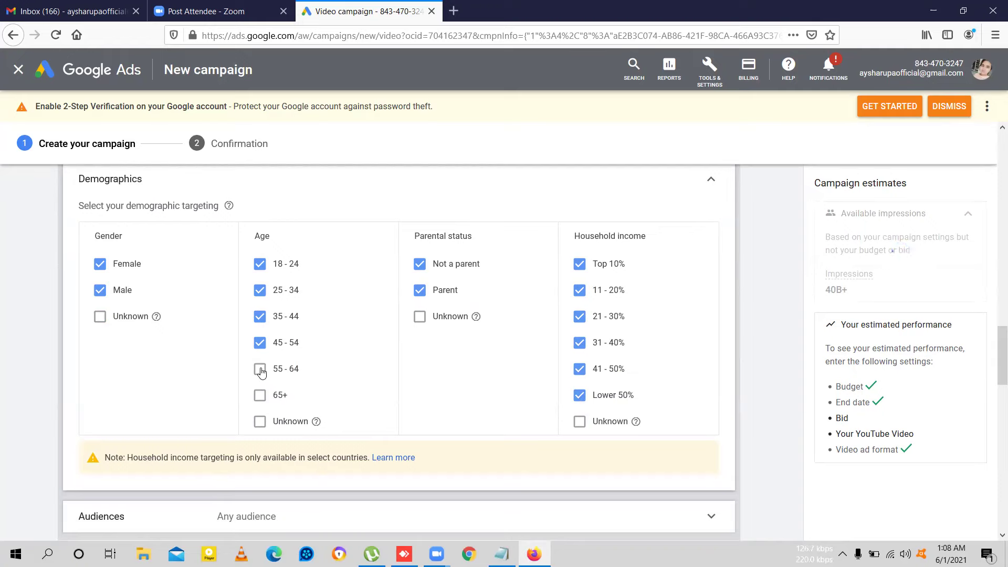
pyautogui.click(711, 179)
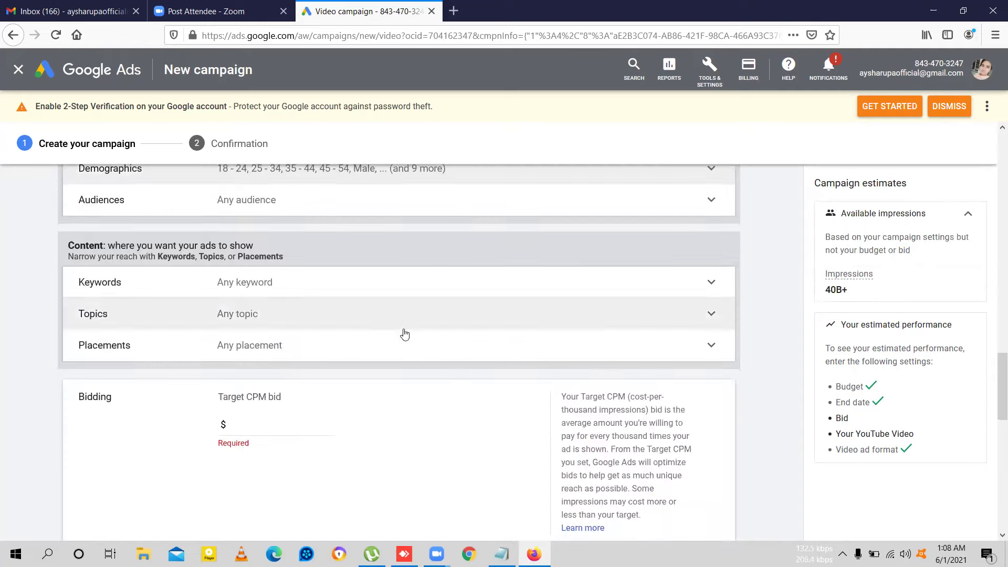
# Step: Search the ad group's audiences for career and target the Careers for the Future custom intent audience
pyautogui.scroll(1, 364, 216)
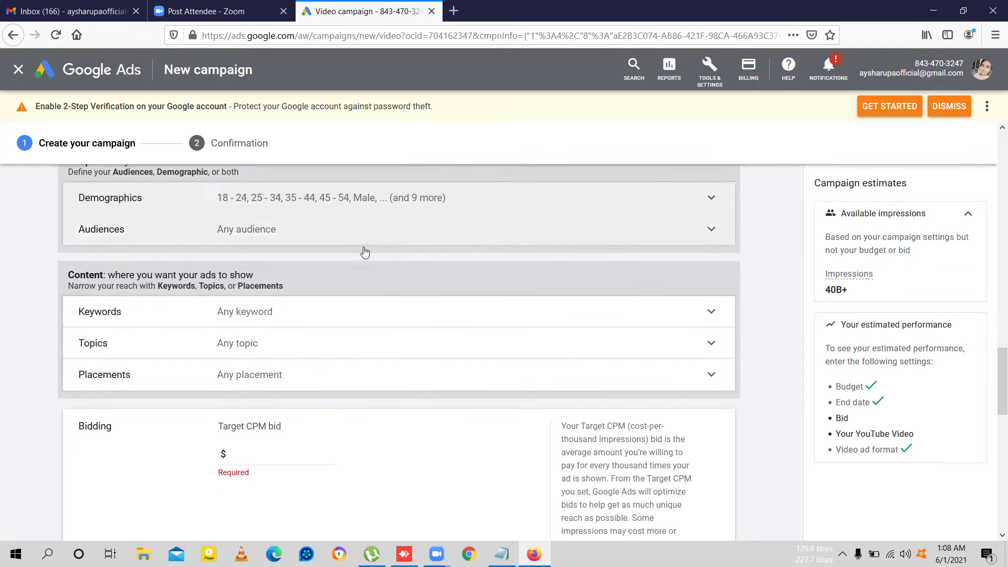
pyautogui.click(358, 238)
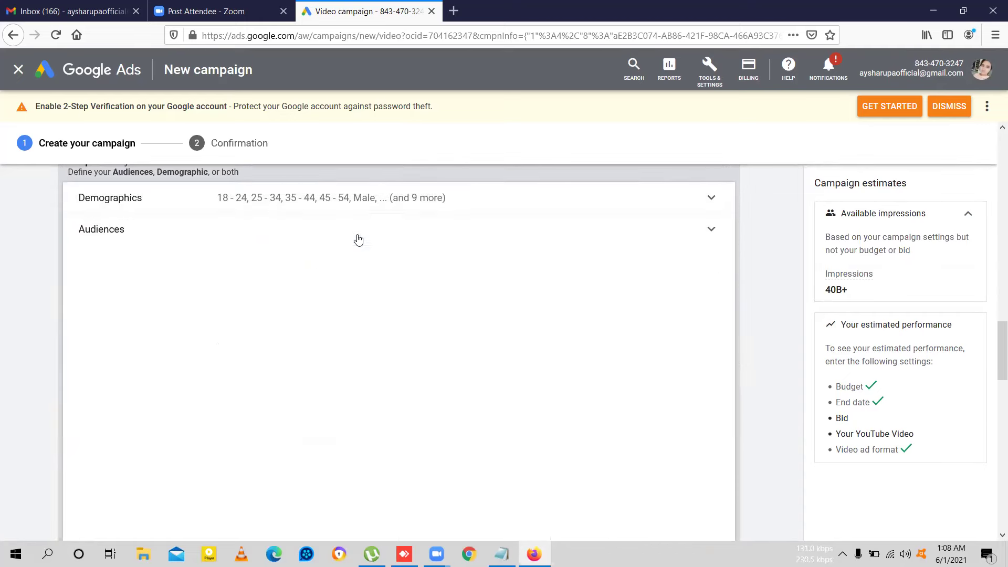
pyautogui.scroll(-1, 347, 344)
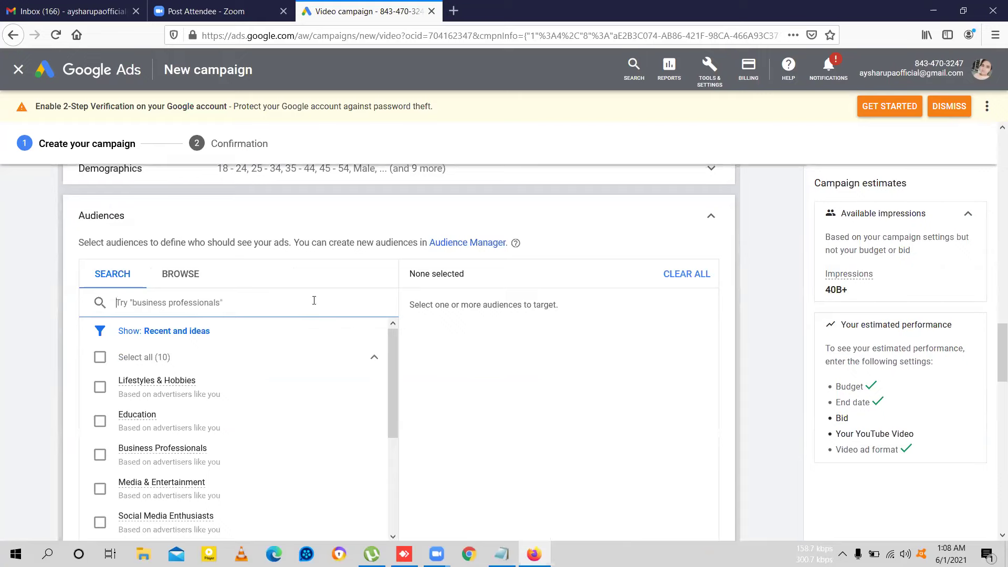
pyautogui.click(214, 302)
pyautogui.write('caree')
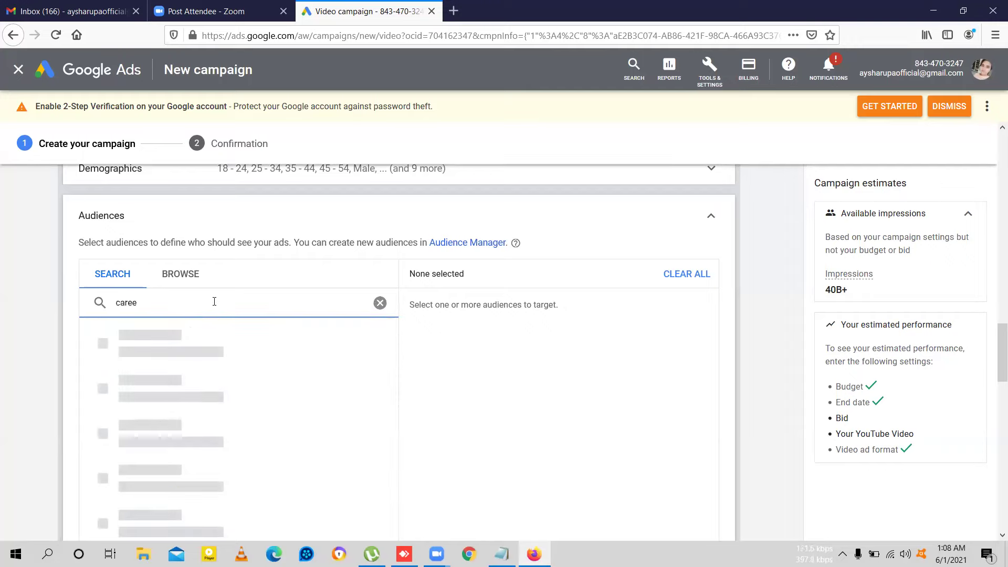
pyautogui.write('r')
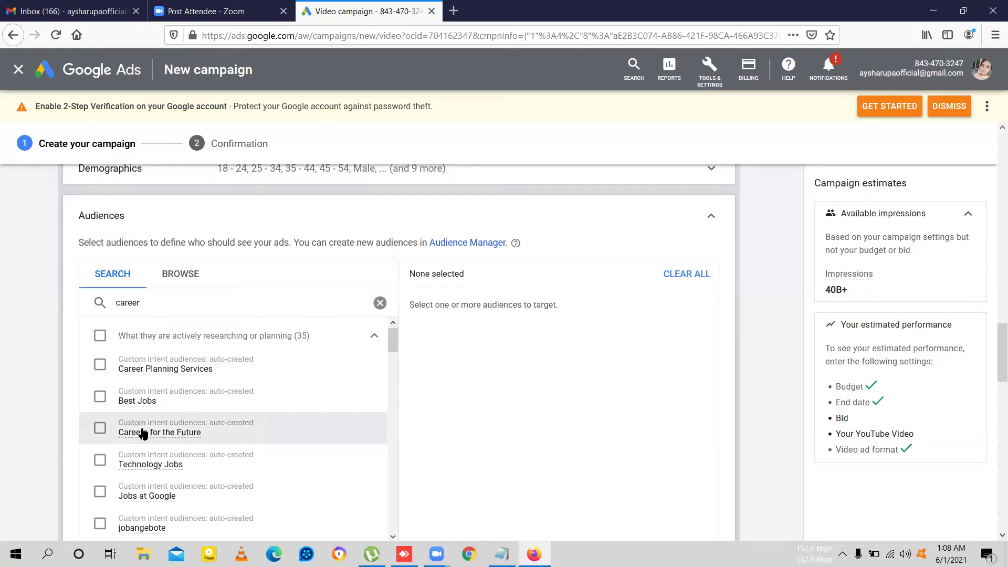
pyautogui.click(100, 427)
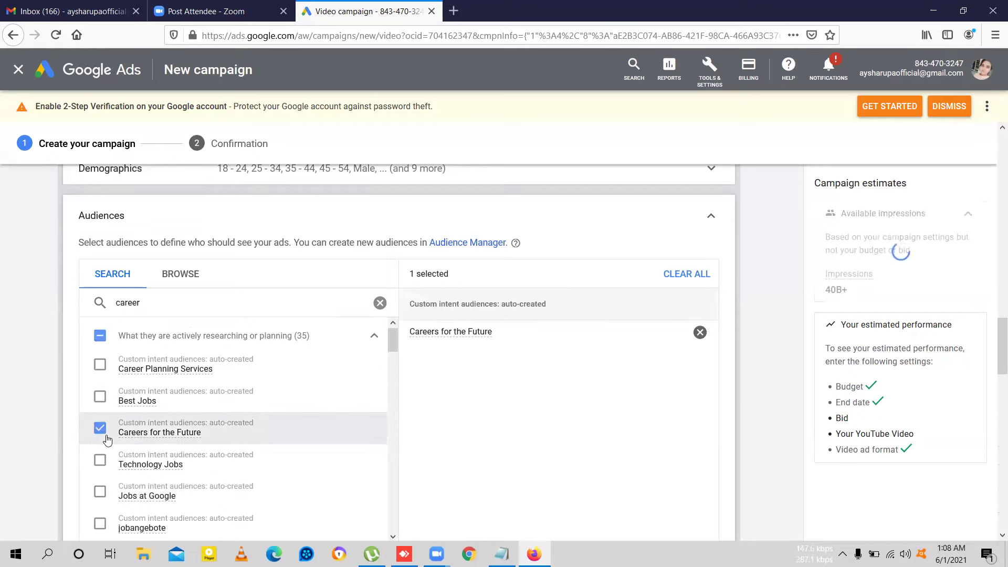
pyautogui.scroll(-2, 107, 436)
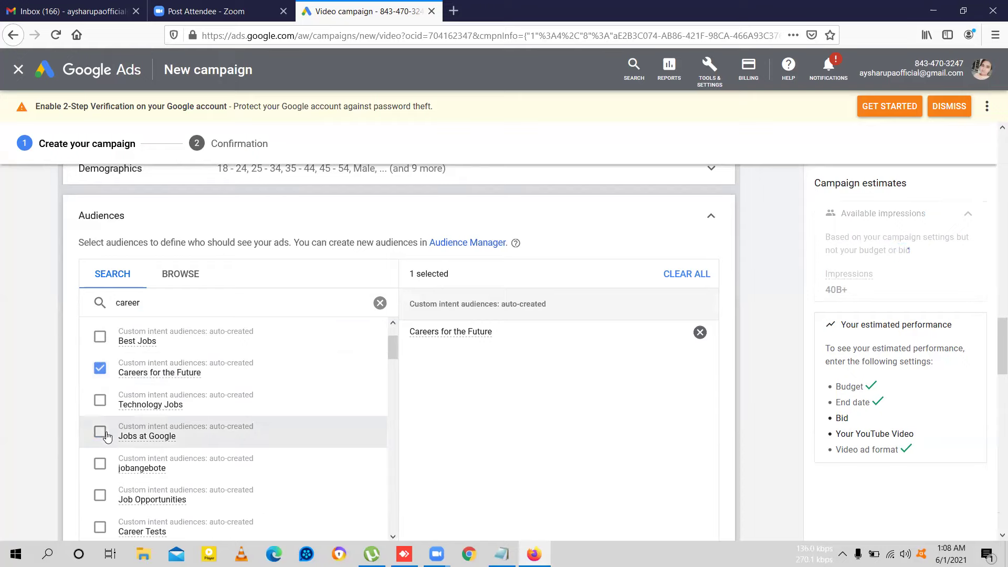
# Step: Add the auto-created custom intent audiences Best Jobs and Career Tests from the career results to the campaign's targeting
pyautogui.scroll(2, 105, 415)
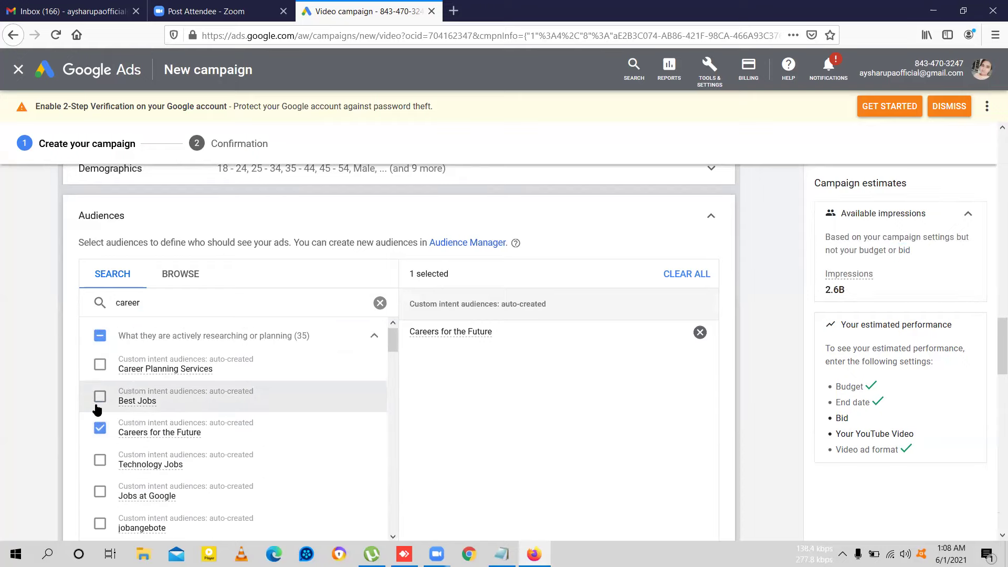
pyautogui.click(100, 398)
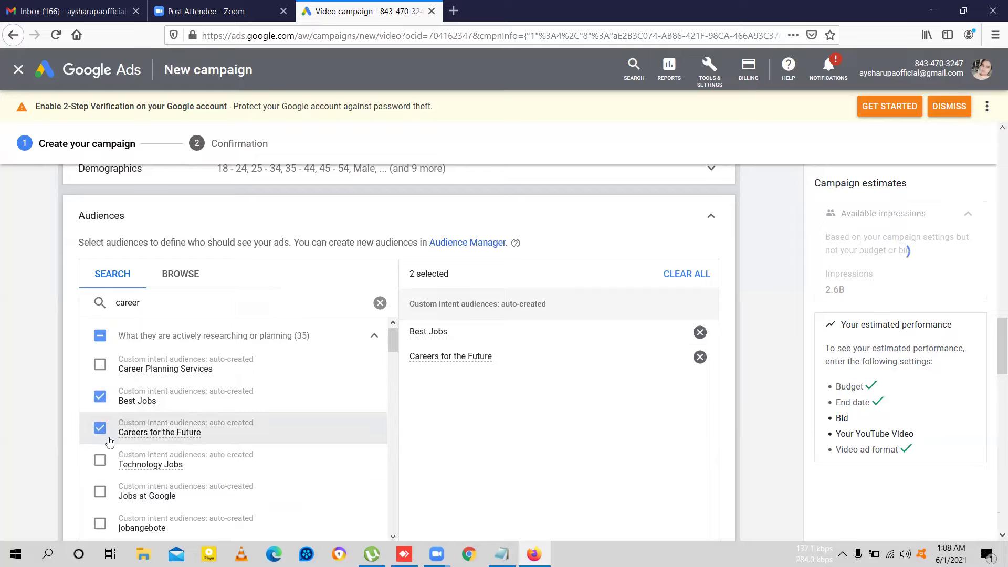
pyautogui.scroll(-2, 105, 425)
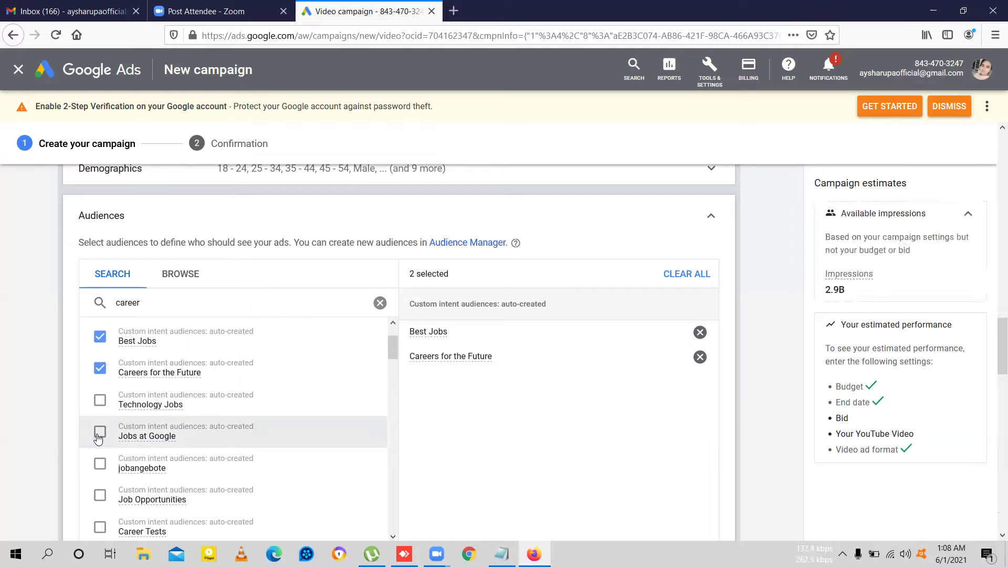
pyautogui.scroll(-2, 99, 439)
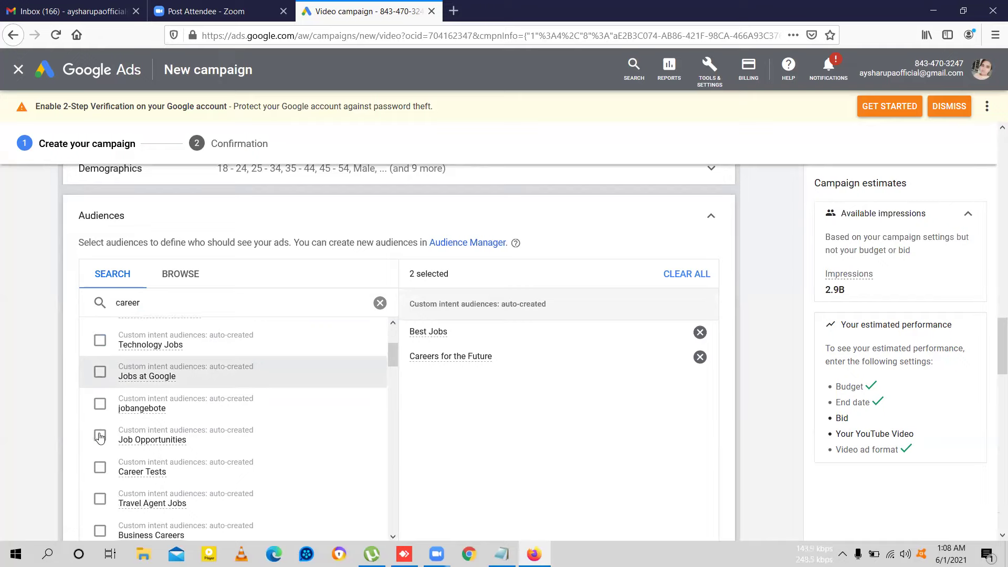
pyautogui.click(103, 466)
pyautogui.scroll(-2, 110, 444)
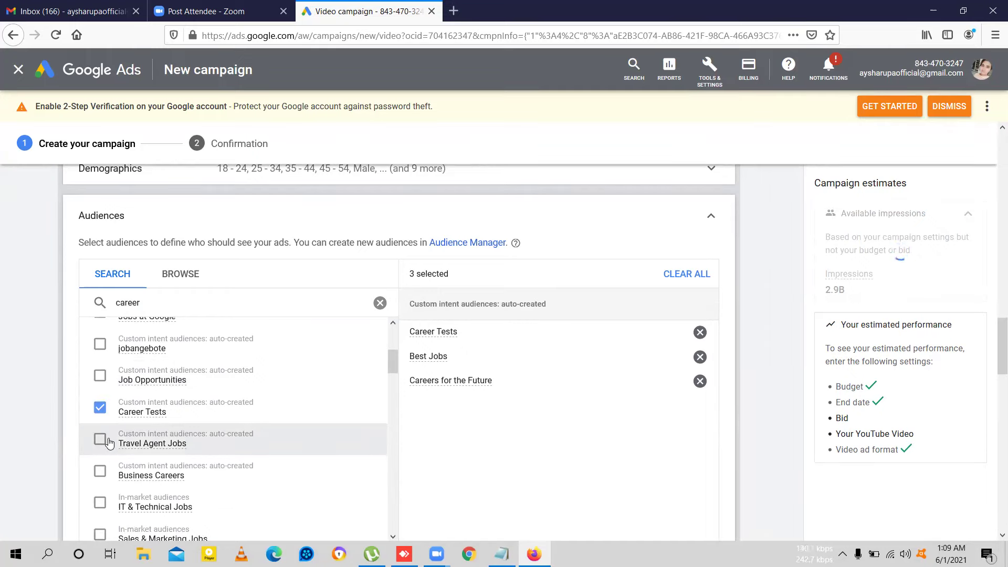
pyautogui.scroll(-2, 109, 443)
pyautogui.scroll(6, 109, 444)
pyautogui.scroll(4, 109, 443)
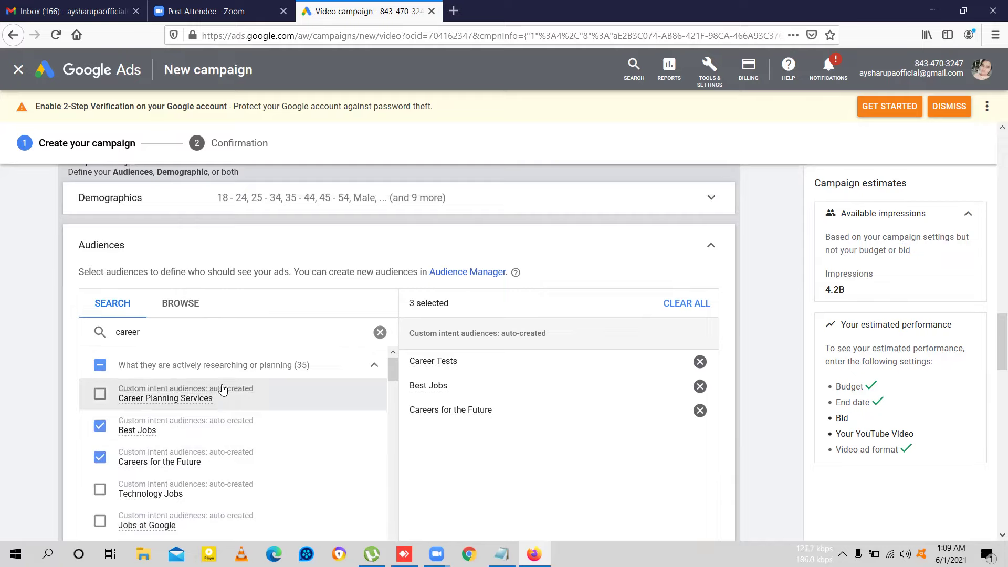
pyautogui.scroll(-1, 189, 423)
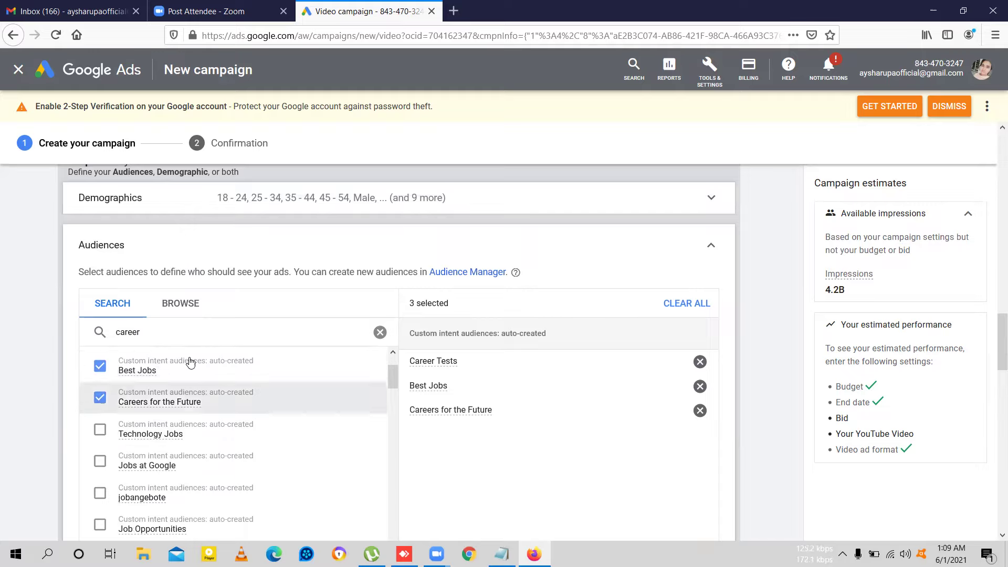
# Step: Search the audiences for "motivational book"
pyautogui.moveTo(147, 333); pyautogui.dragTo(105, 333)
pyautogui.write('moti')
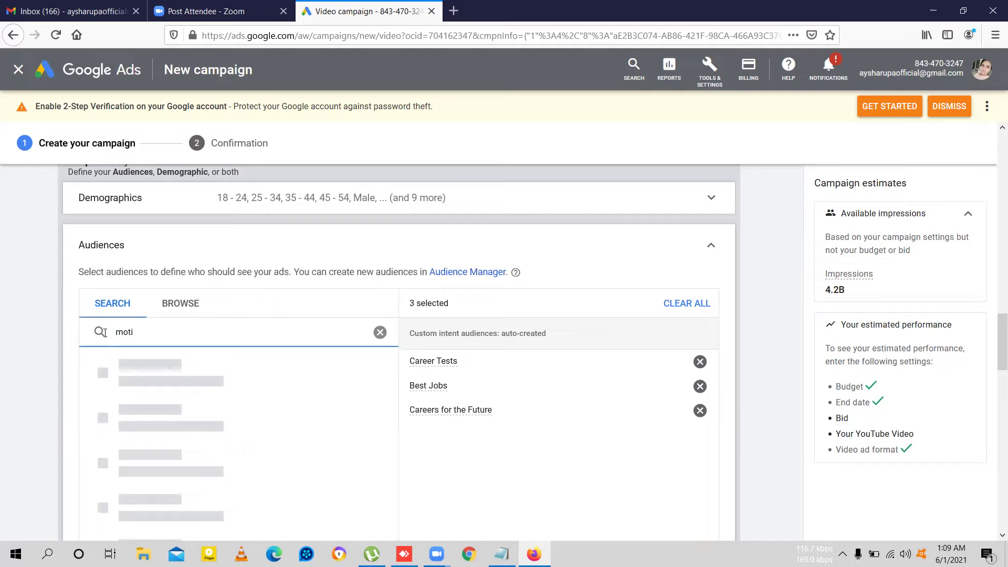
pyautogui.write('viso')
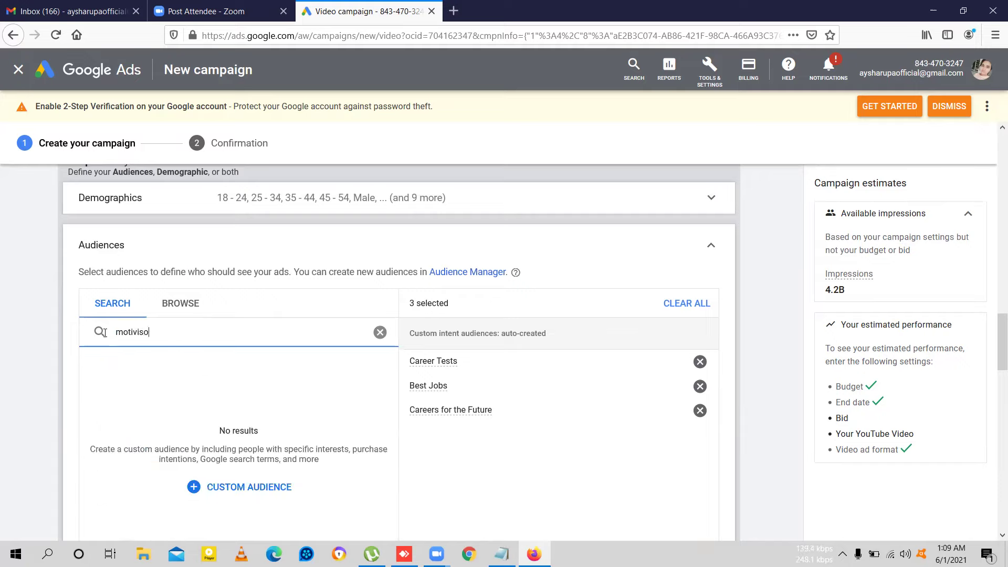
pyautogui.press('BackSpace')
pyautogui.press('BackSpace')
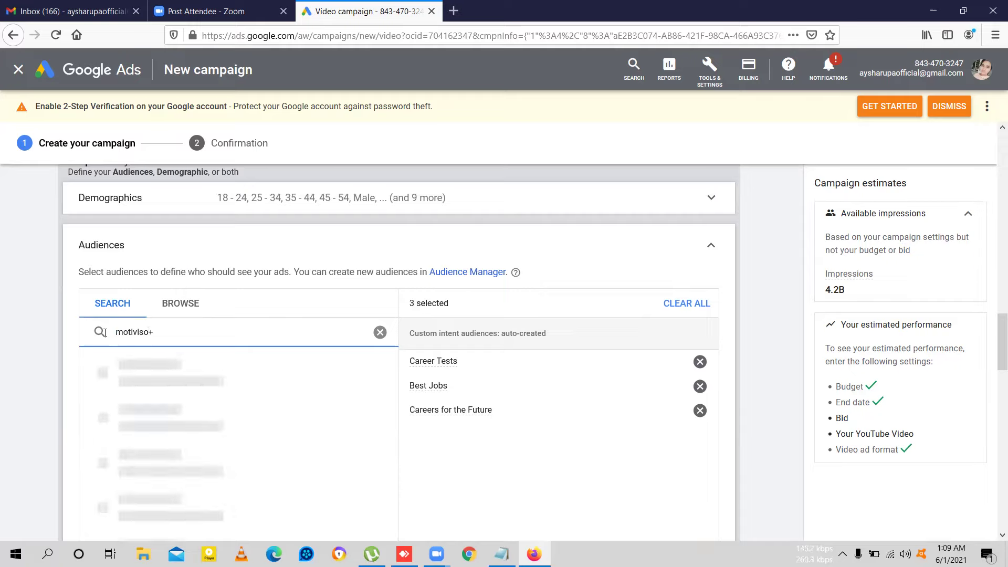
pyautogui.press('BackSpace')
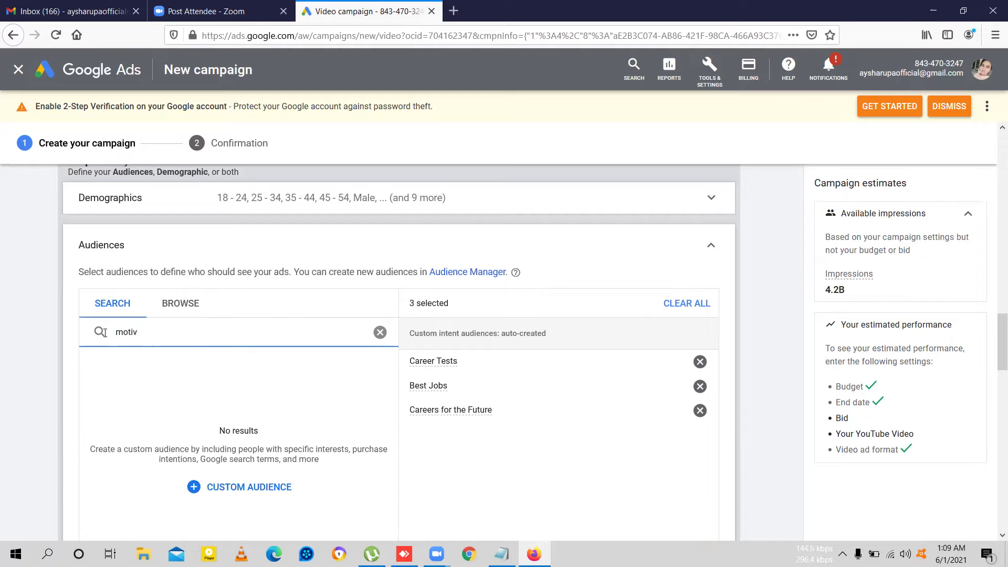
pyautogui.write('es')
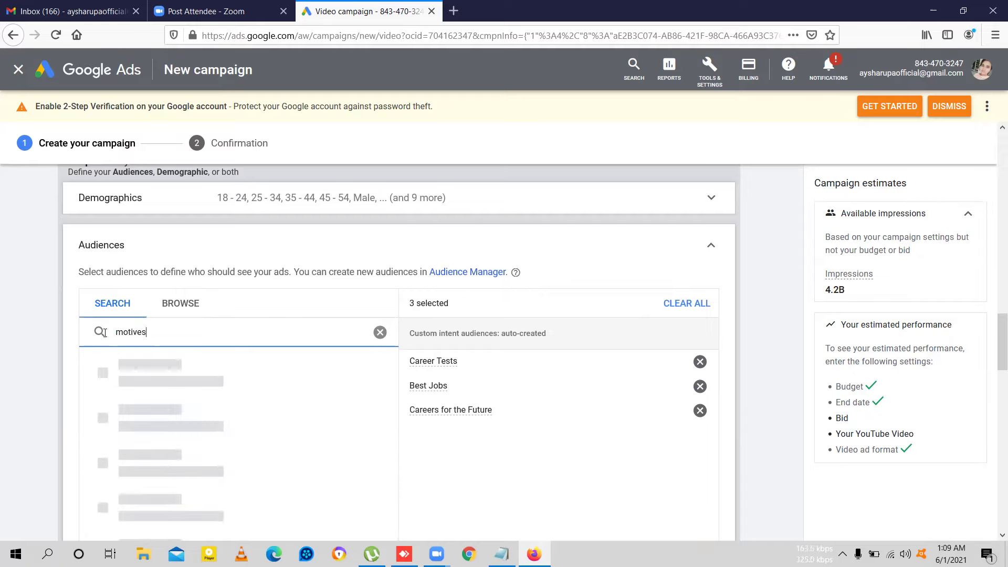
pyautogui.press('BackSpace')
pyautogui.press('BackSpace')
pyautogui.press('BackSpace')
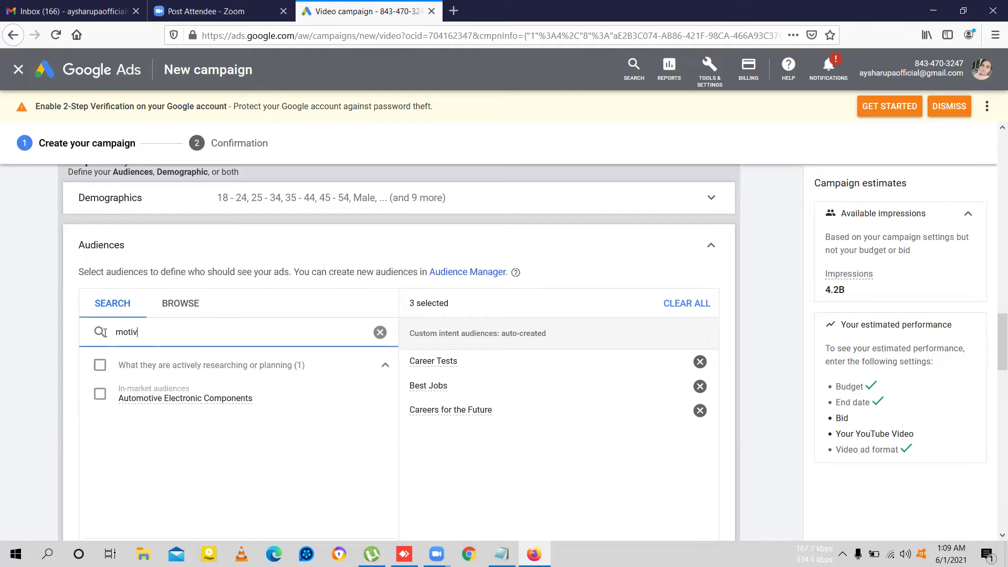
pyautogui.write('a')
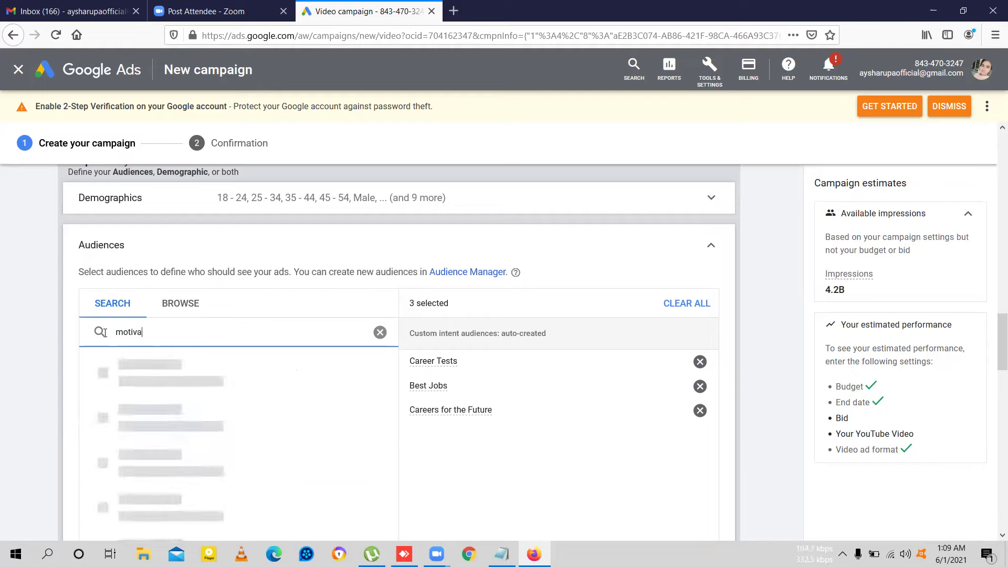
pyautogui.write('yio')
pyautogui.press('BackSpace')
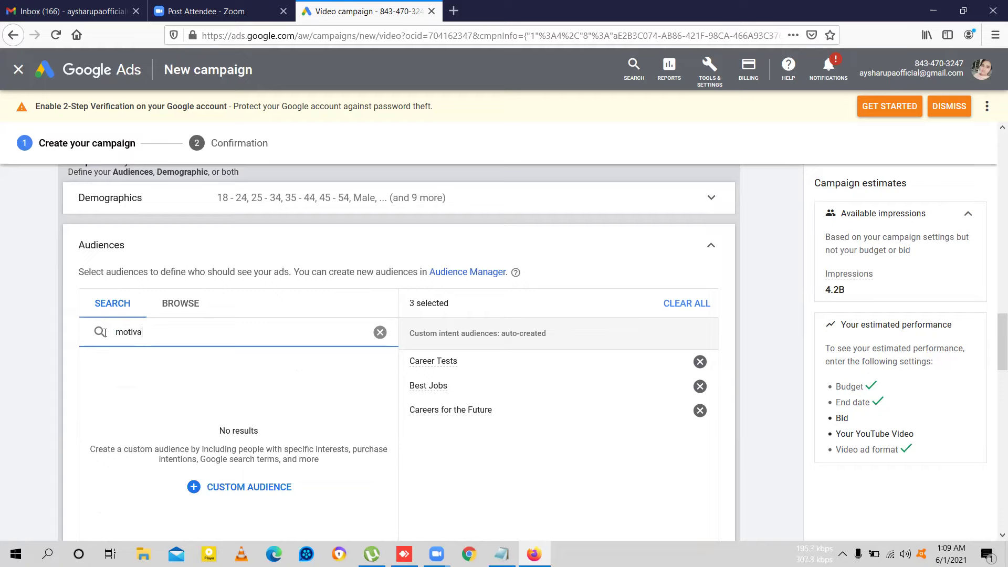
pyautogui.write('tio')
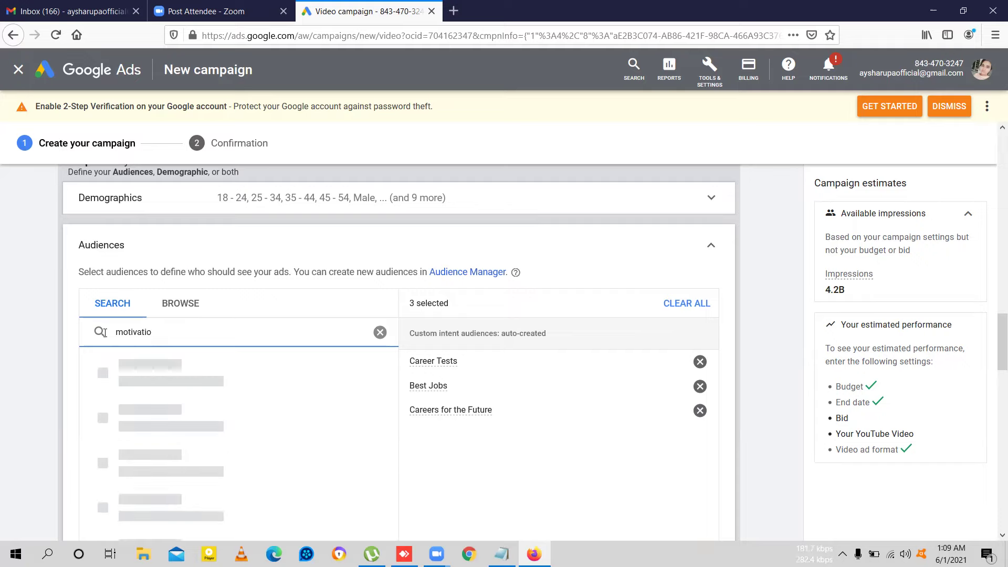
pyautogui.write('na')
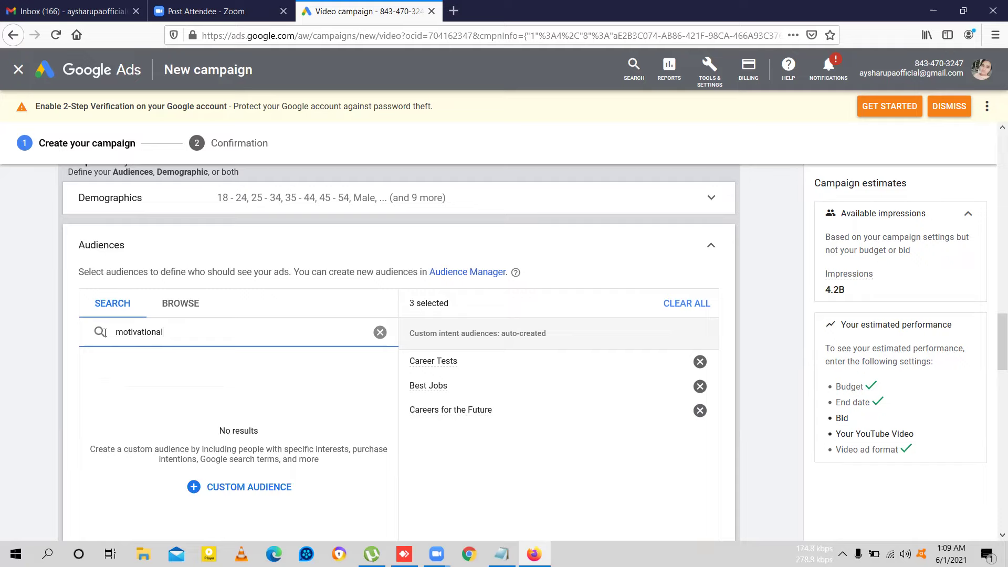
pyautogui.write('l book')
# Step: Select the Book Lovers affinity audience from the suggested audiences
pyautogui.click(157, 473)
pyautogui.scroll(-1, 149, 428)
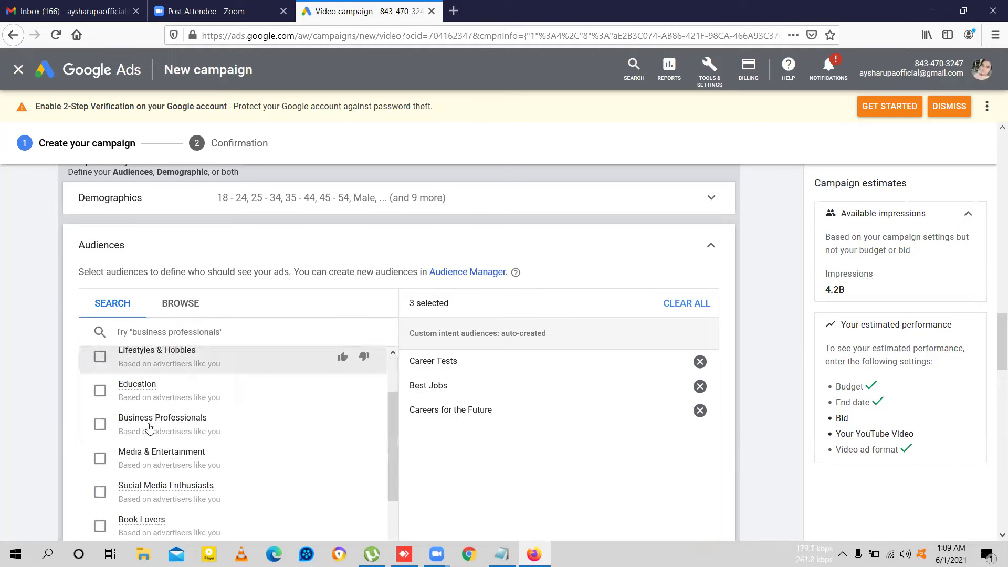
pyautogui.scroll(-3, 149, 428)
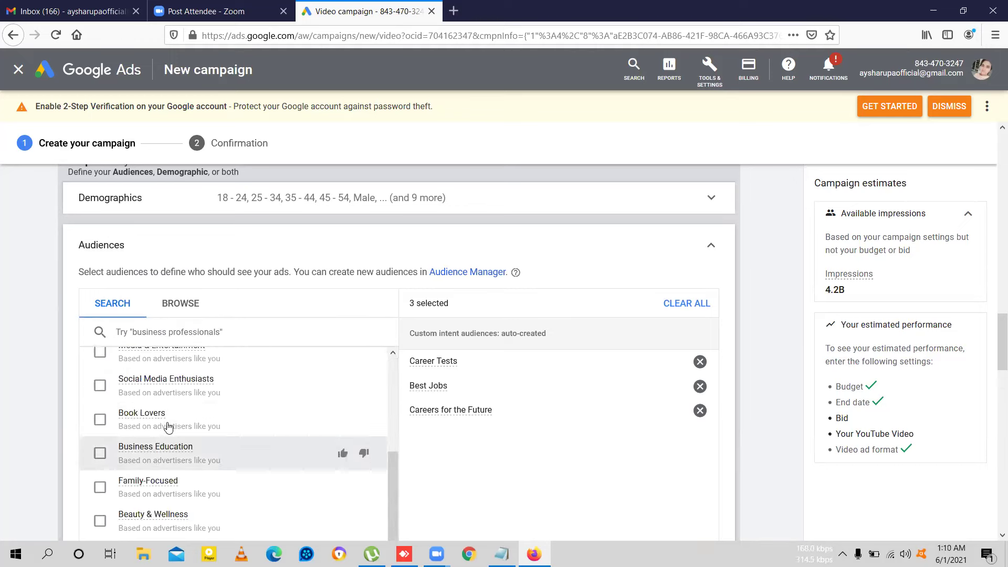
pyautogui.click(99, 420)
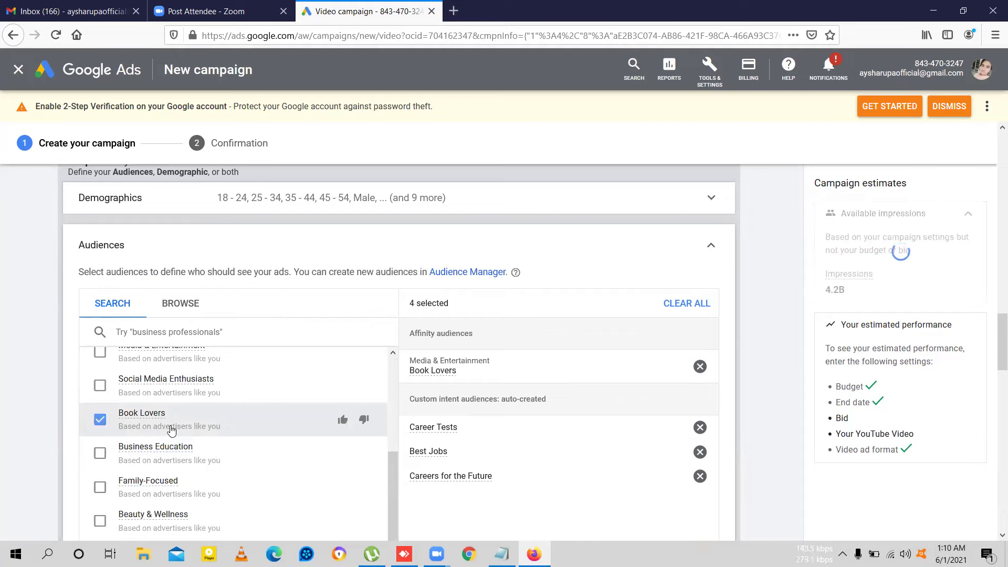
# Step: Search the audiences for "book" and add the in-market audience Books
pyautogui.scroll(-2, 171, 430)
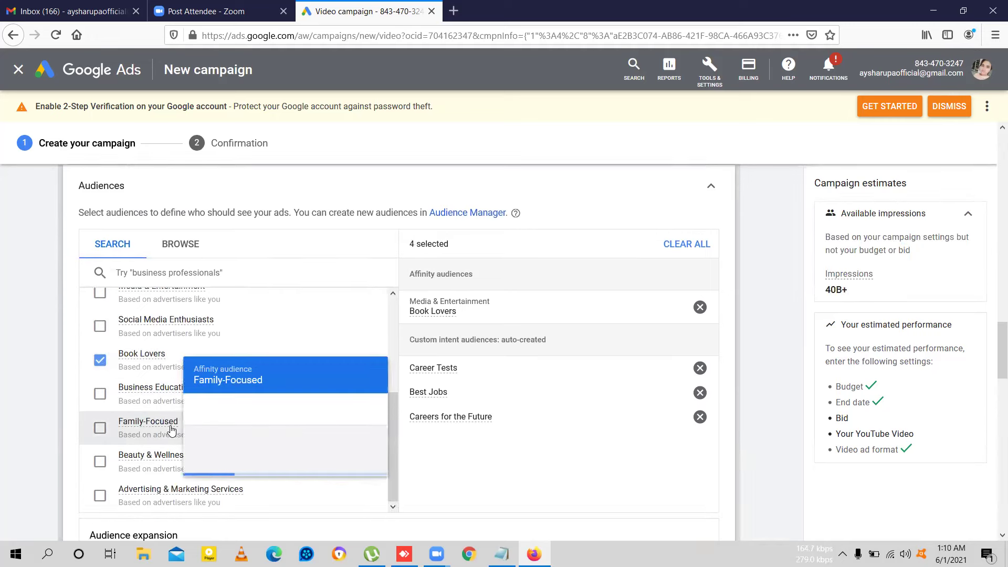
pyautogui.scroll(-1, 171, 430)
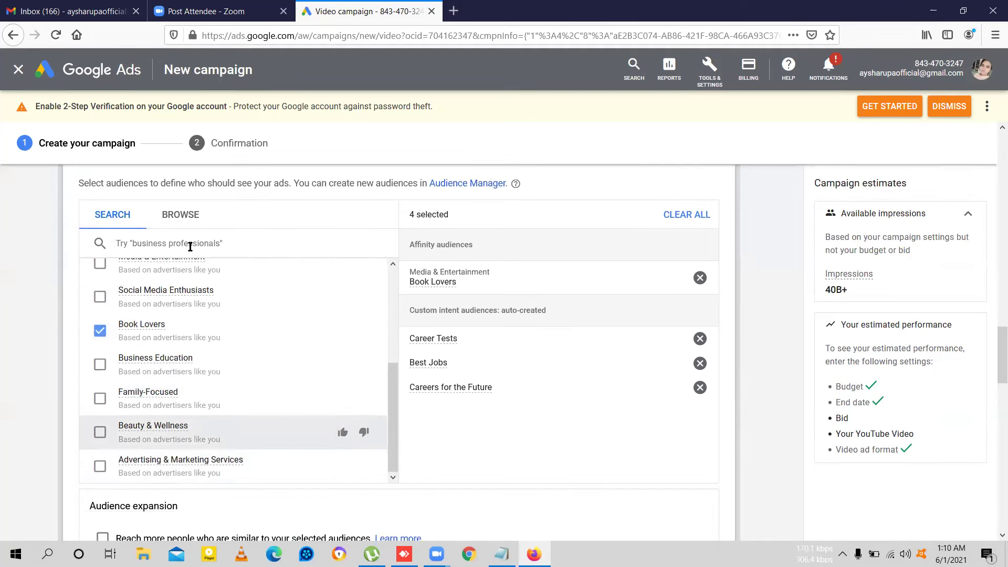
pyautogui.scroll(4, 190, 247)
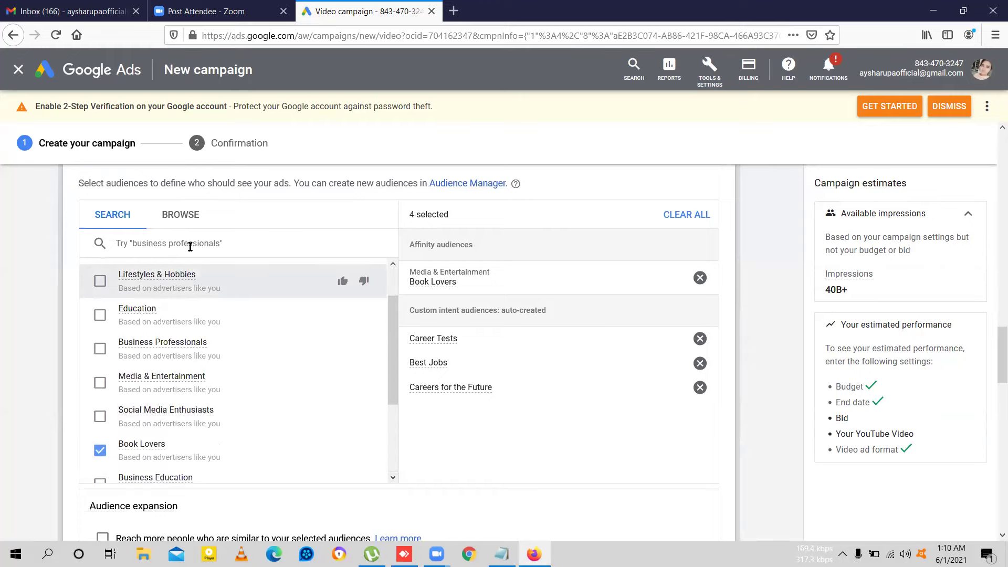
pyautogui.click(190, 247)
pyautogui.write('book')
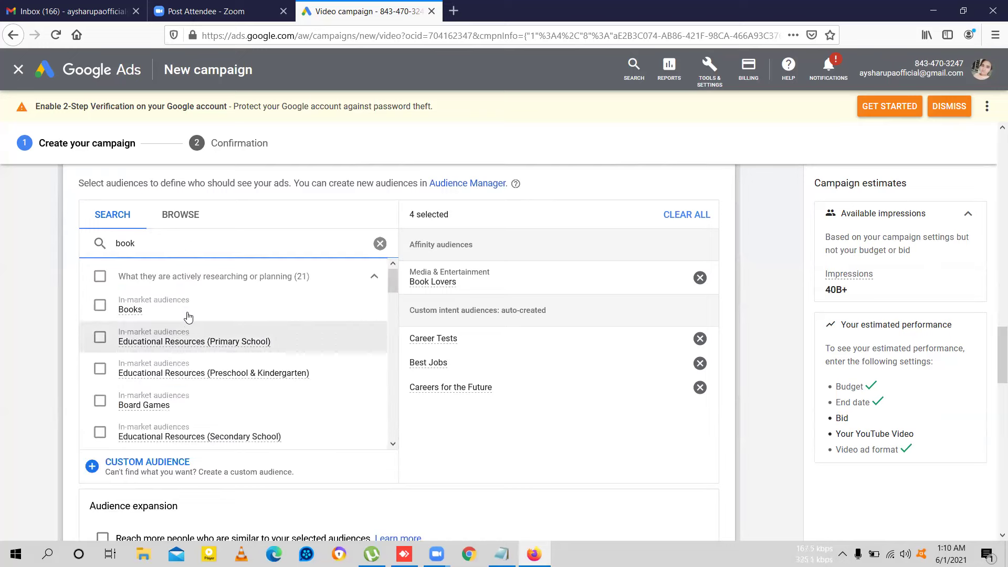
pyautogui.click(100, 306)
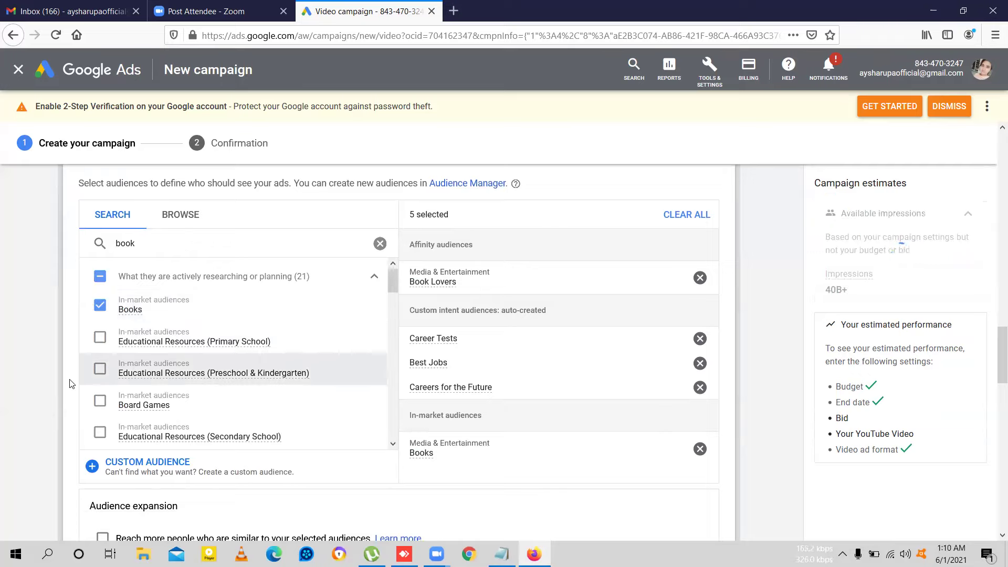
# Step: Examine the audience suggestions for "book", along with the selected audiences and the audience expansion option
pyautogui.scroll(-1, 120, 387)
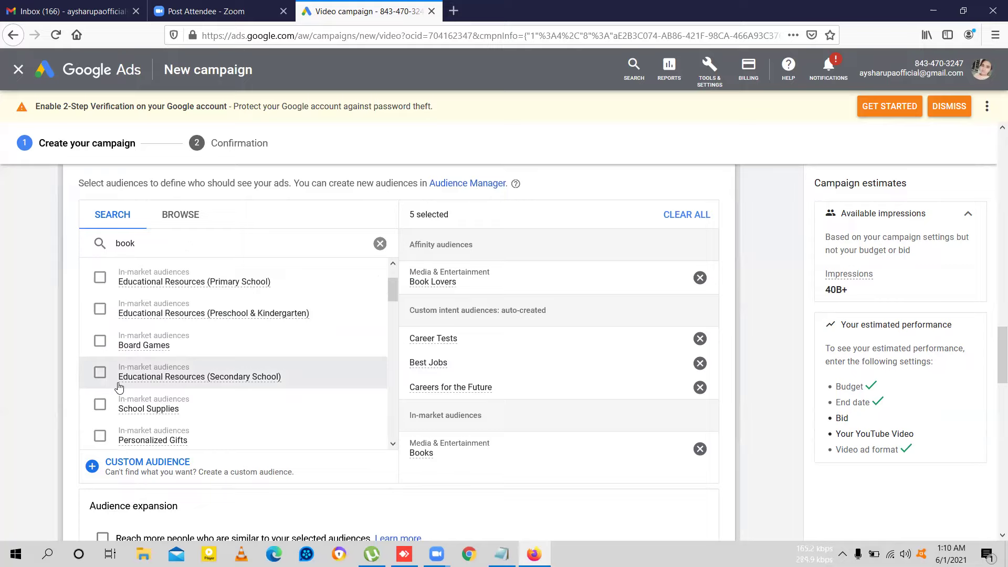
pyautogui.scroll(-1, 157, 403)
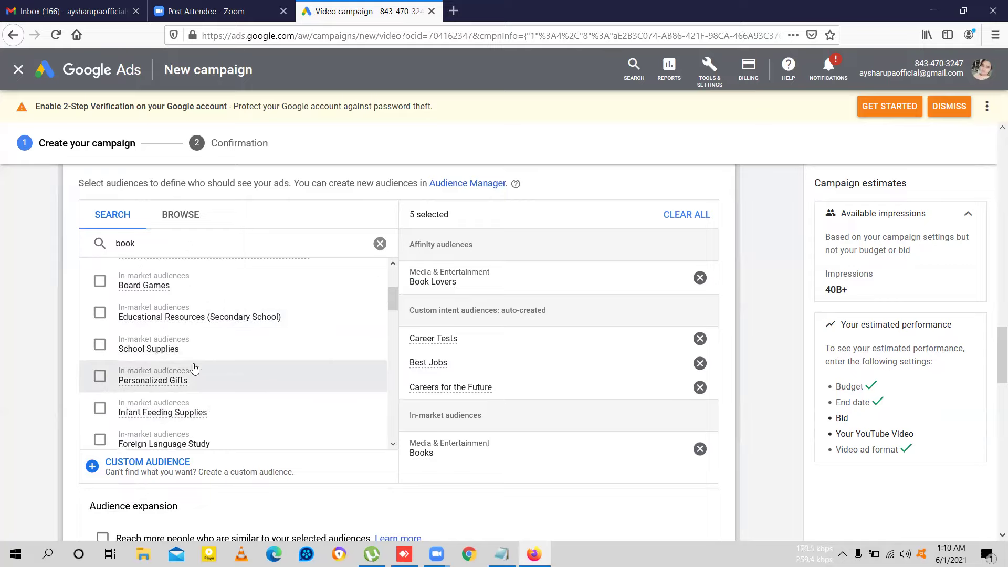
pyautogui.scroll(-4, 294, 369)
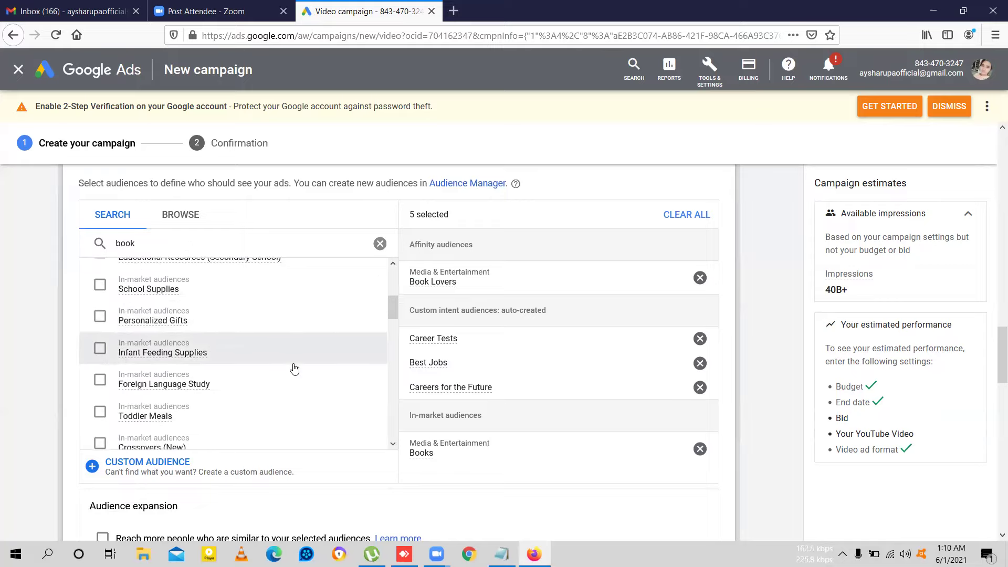
pyautogui.scroll(-4, 294, 369)
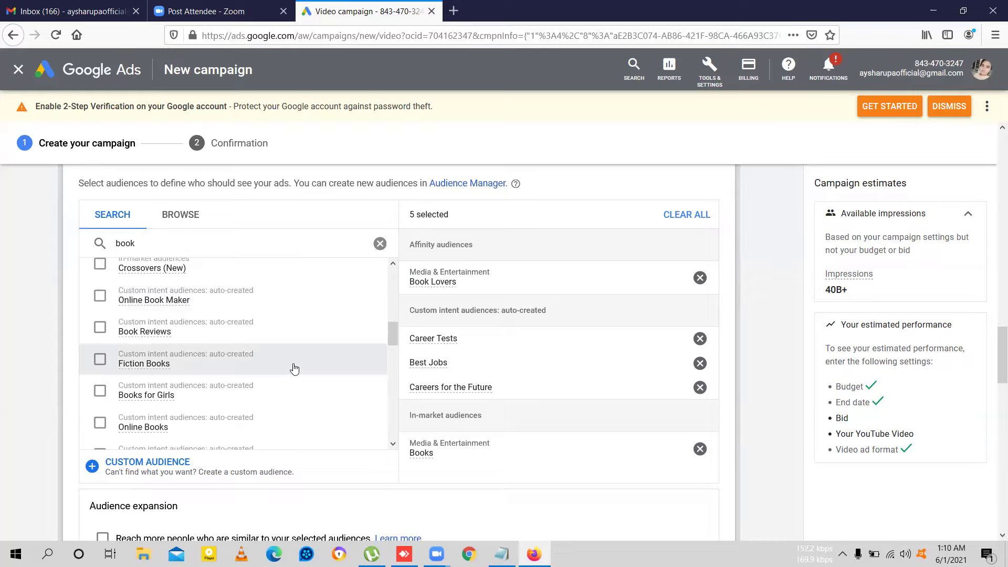
pyautogui.scroll(-2, 294, 369)
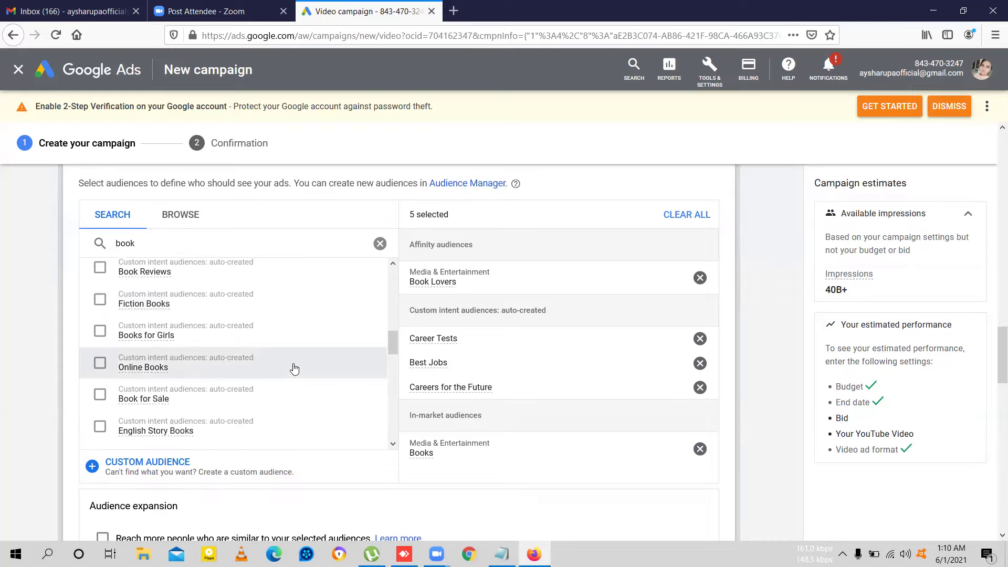
pyautogui.scroll(-2, 294, 369)
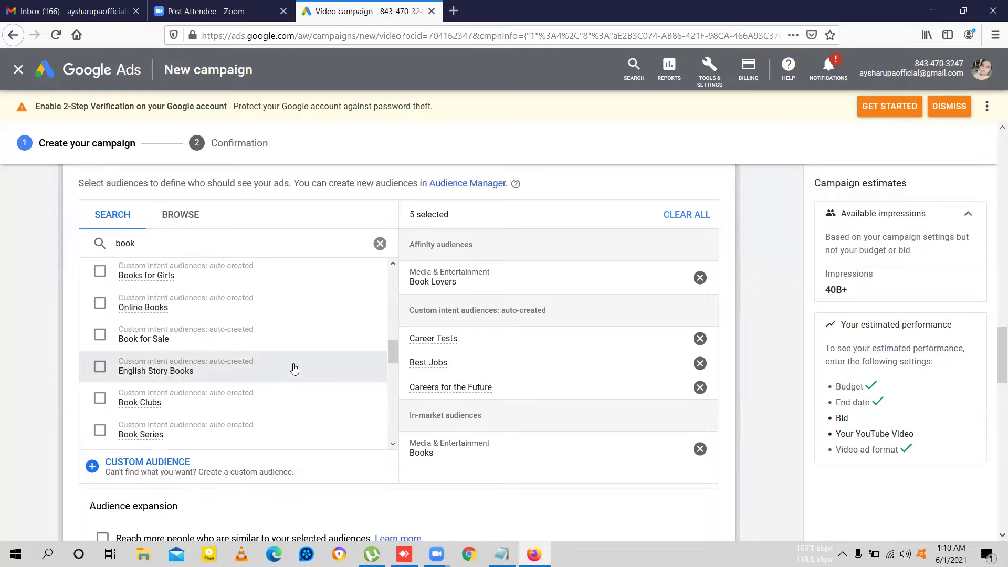
pyautogui.scroll(2, 294, 369)
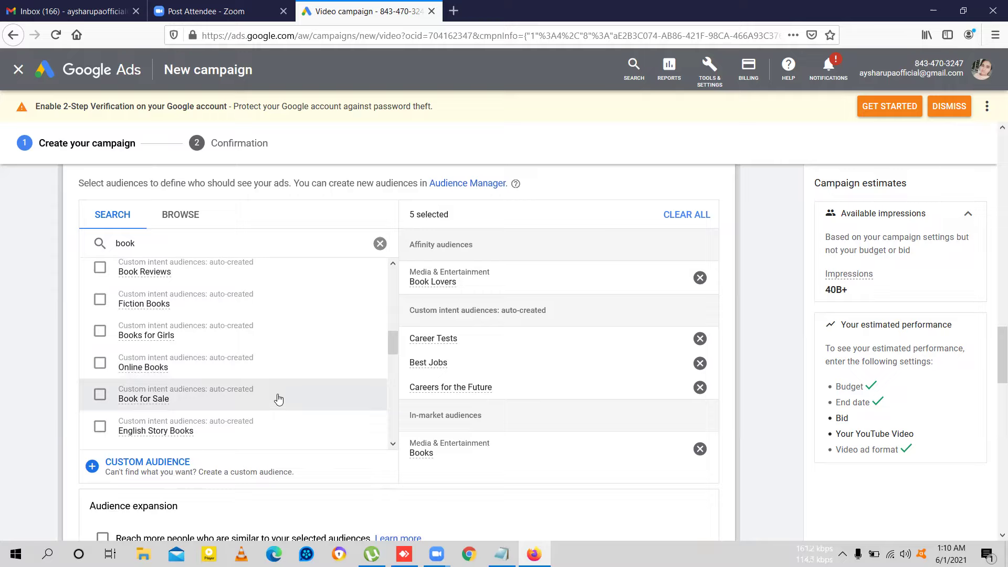
pyautogui.scroll(-4, 278, 400)
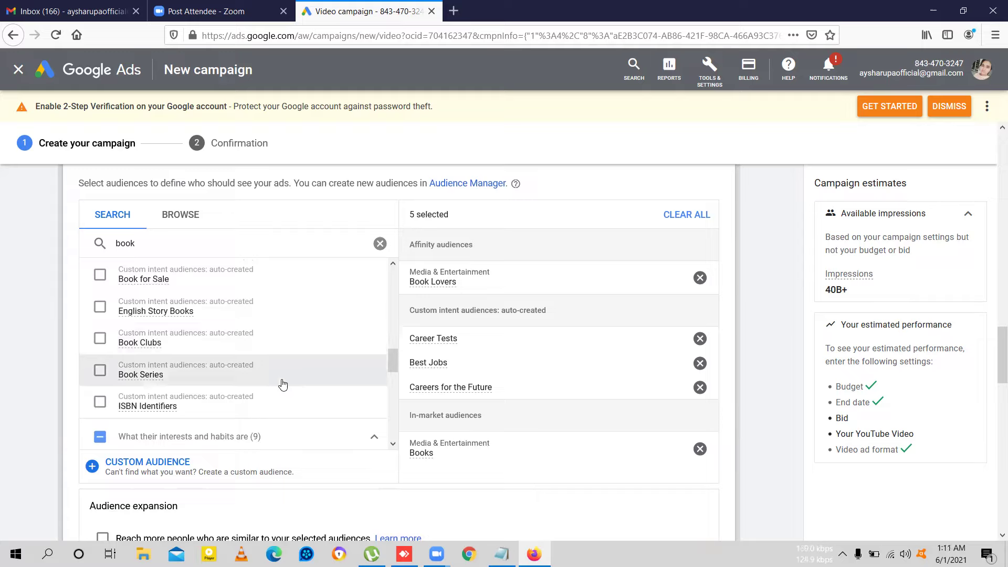
pyautogui.scroll(-2, 282, 384)
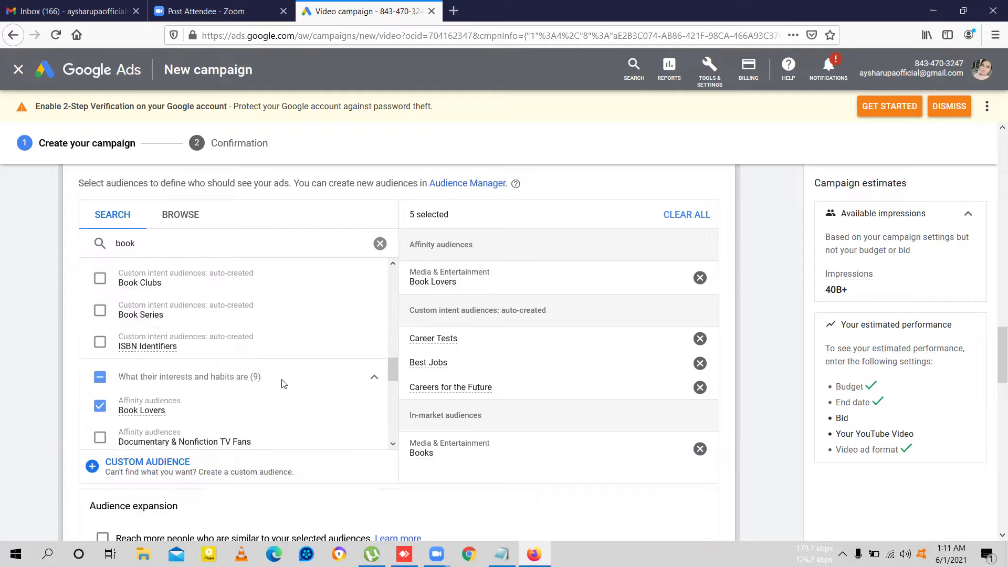
pyautogui.scroll(-2, 282, 383)
pyautogui.scroll(-2, 282, 385)
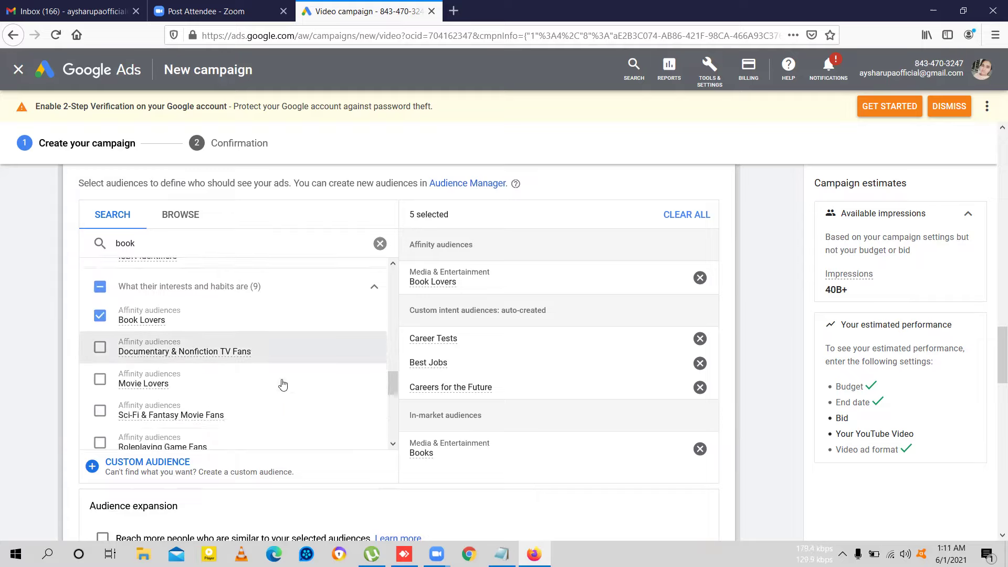
pyautogui.scroll(-2, 283, 385)
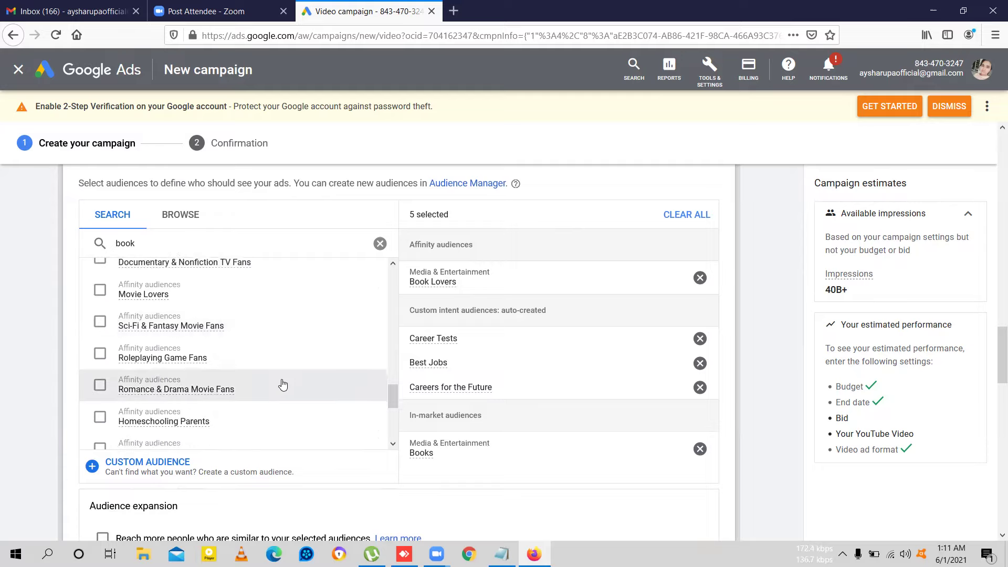
pyautogui.scroll(-2, 282, 385)
pyautogui.scroll(-2, 282, 385)
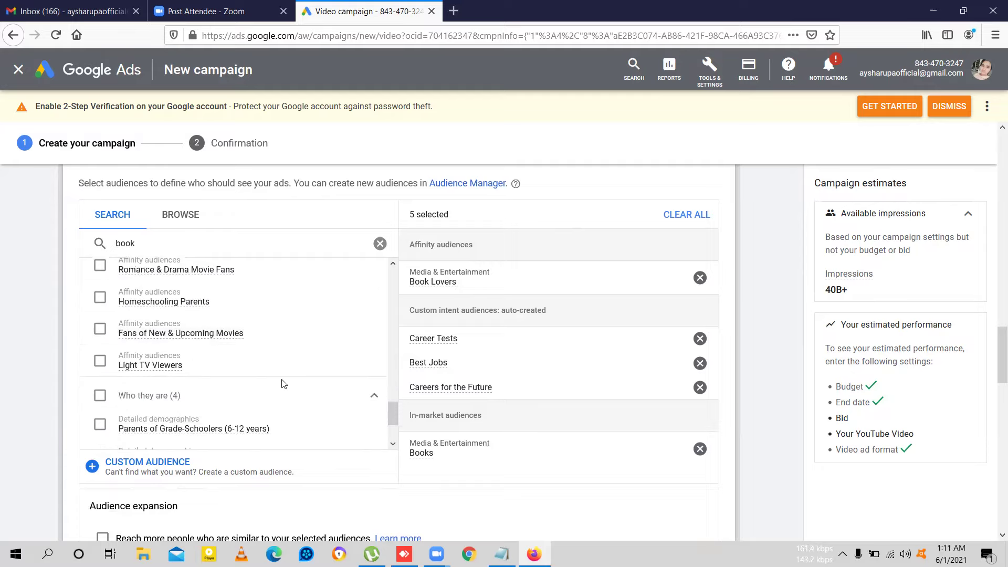
pyautogui.scroll(-2, 283, 384)
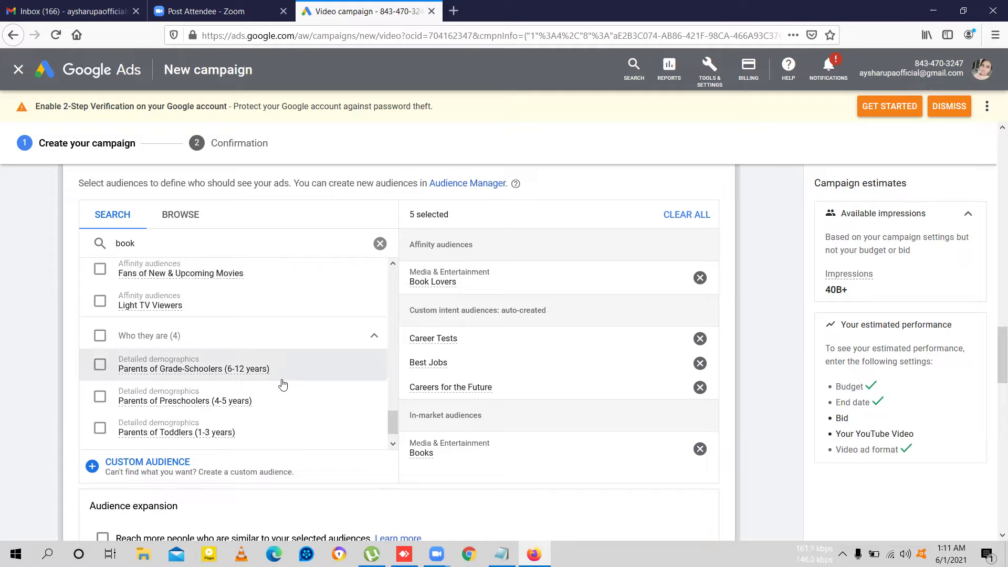
pyautogui.scroll(-1, 282, 384)
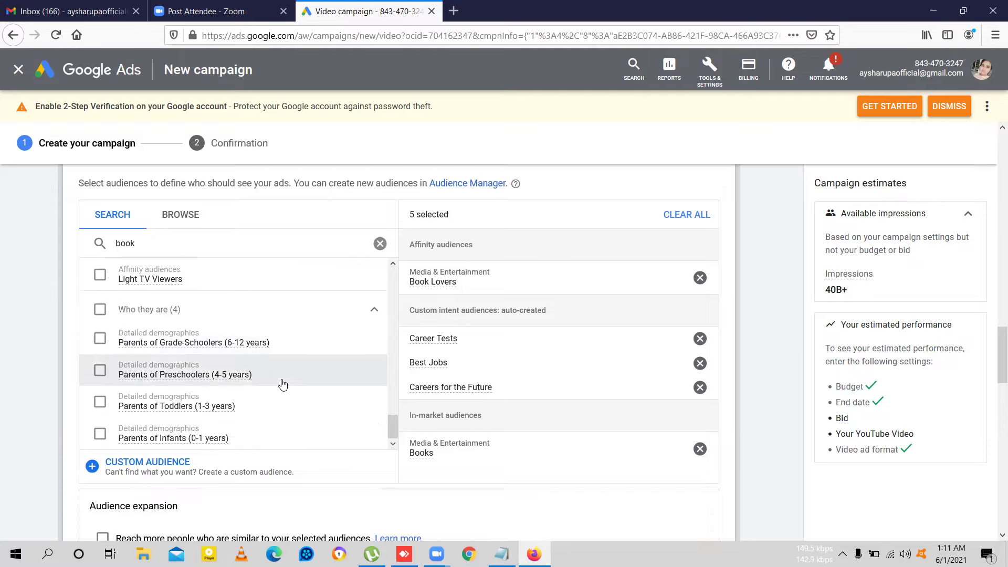
pyautogui.scroll(-1, 282, 385)
pyautogui.scroll(8, 283, 384)
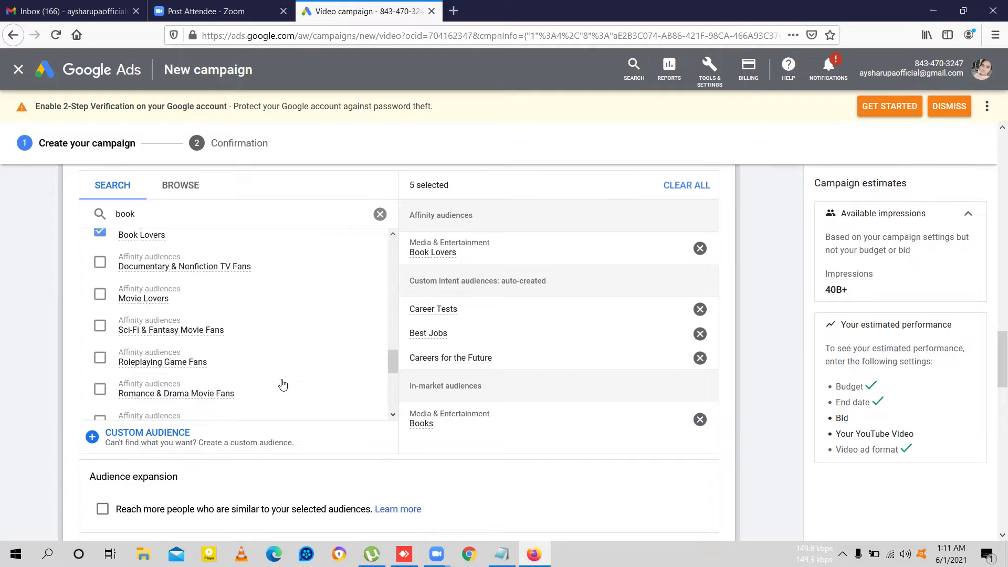
pyautogui.scroll(10, 282, 385)
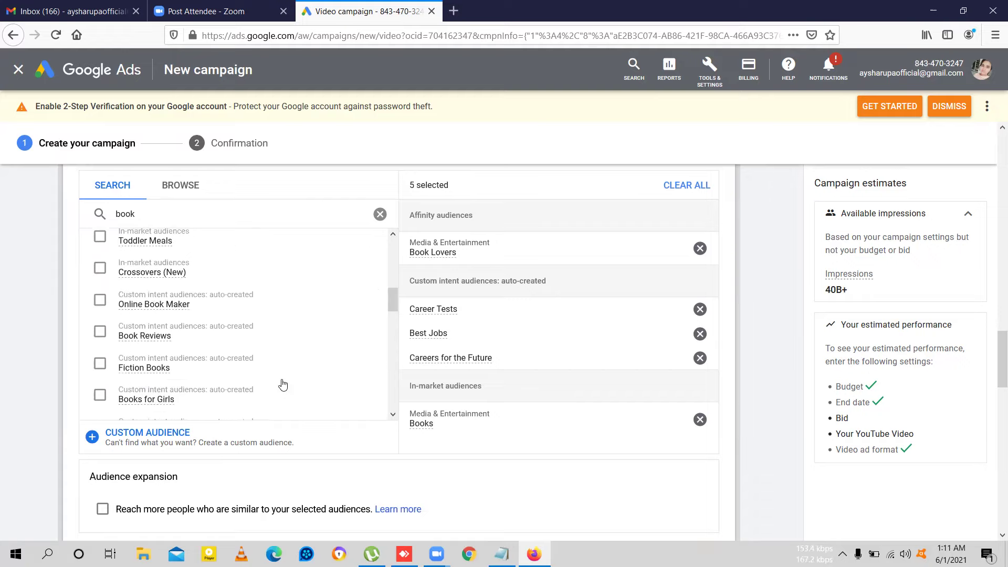
pyautogui.scroll(-4, 331, 461)
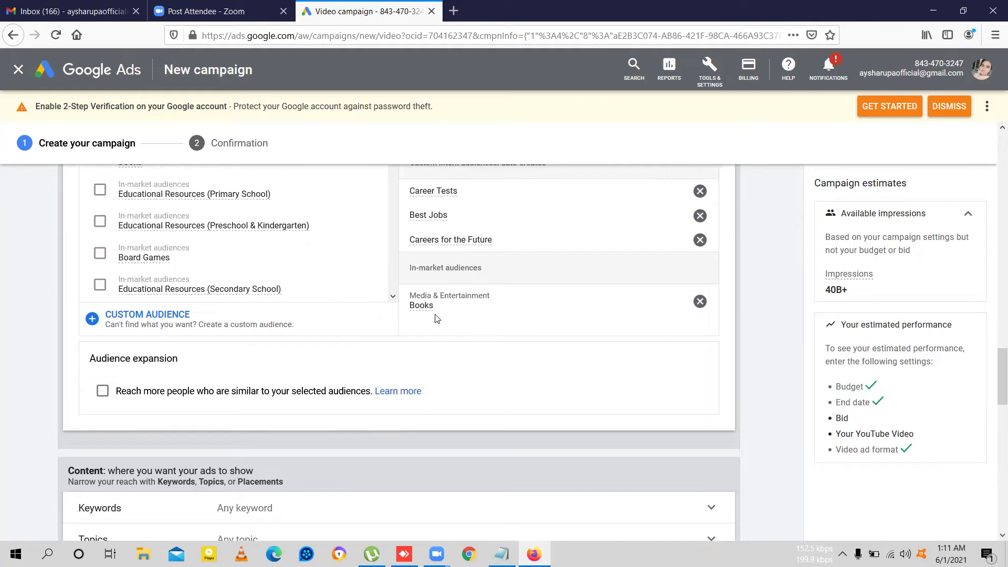
pyautogui.scroll(1, 441, 304)
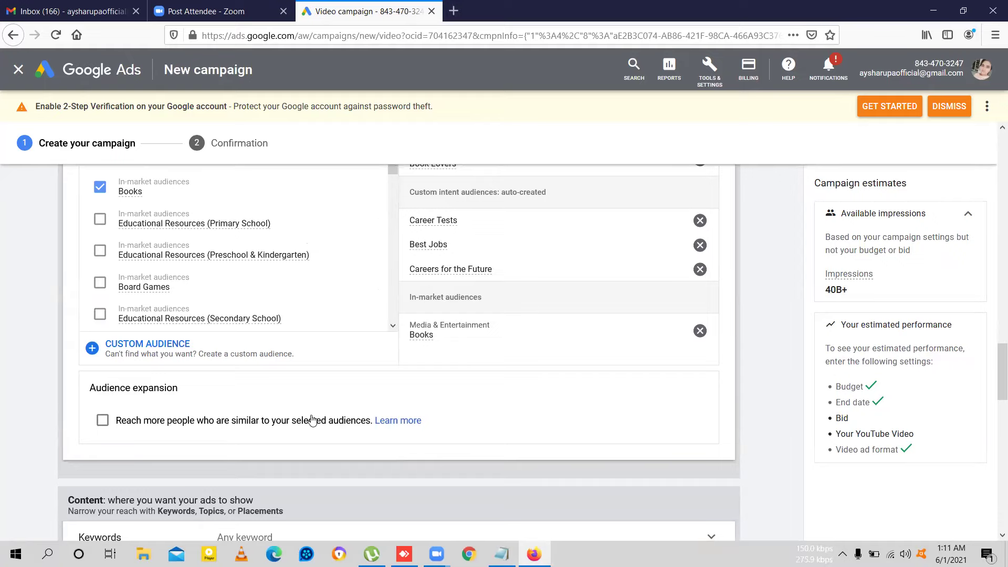
pyautogui.scroll(2, 441, 341)
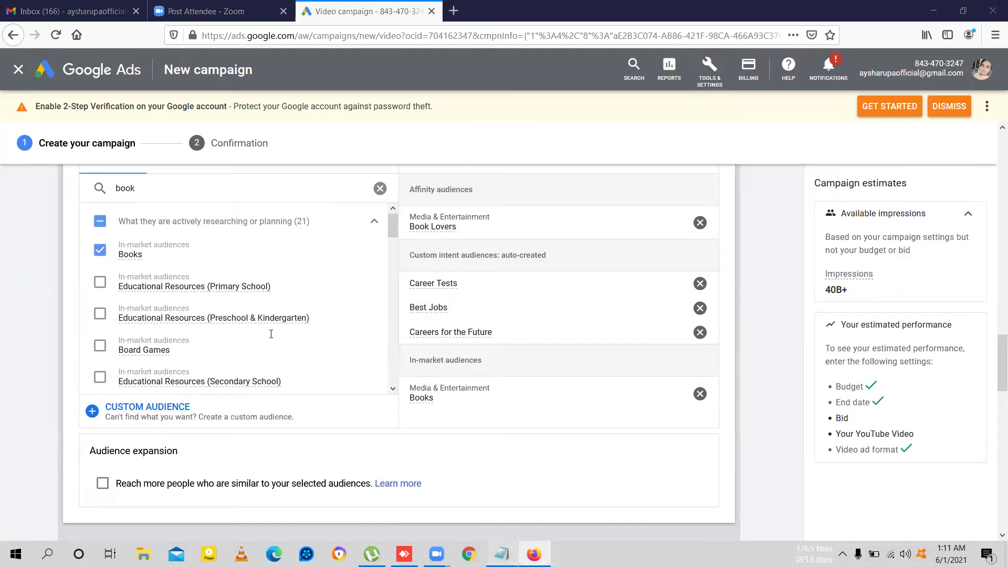
# Step: Switch to Notepad and copy the keyword list in CareerandLMastery.txt, from Life Coach to Future of work, then return to the campaign
pyautogui.hotkey('alt', 'Tab')
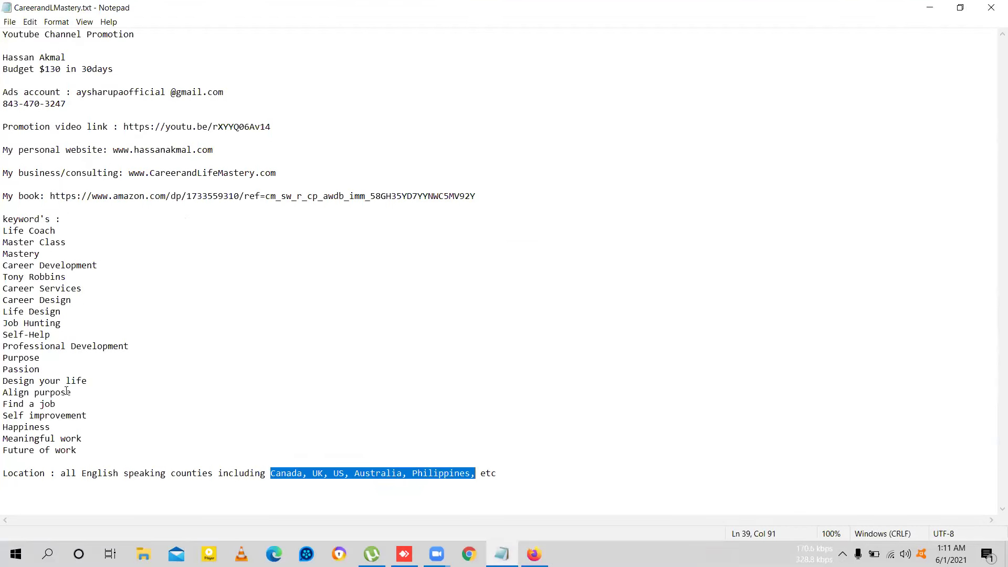
pyautogui.moveTo(3, 230); pyautogui.dragTo(77, 450)
pyautogui.click(534, 554)
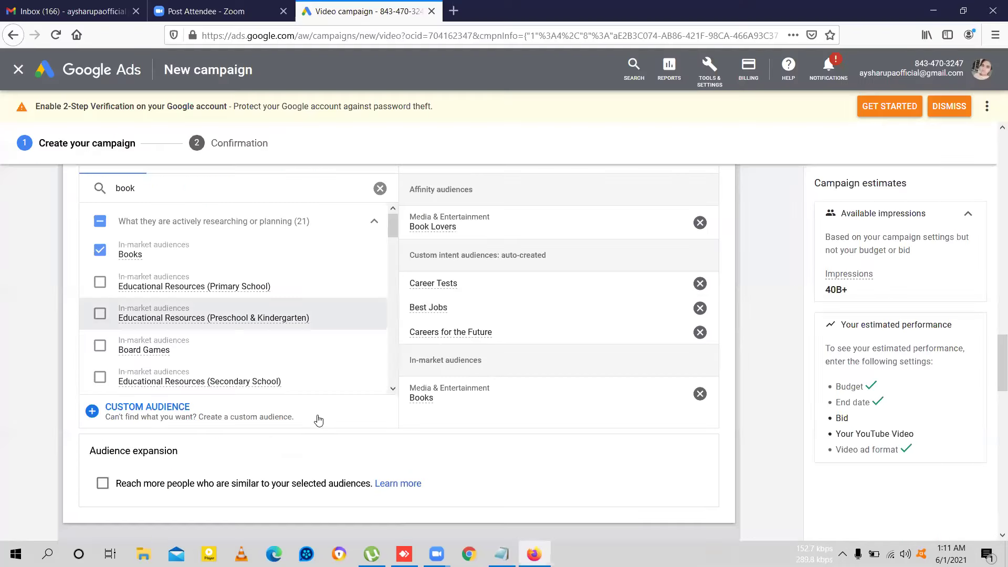
# Step: Start a new custom audience and remove all the pre-filled book-related terms from its interests or purchase intentions
pyautogui.scroll(-2, 318, 418)
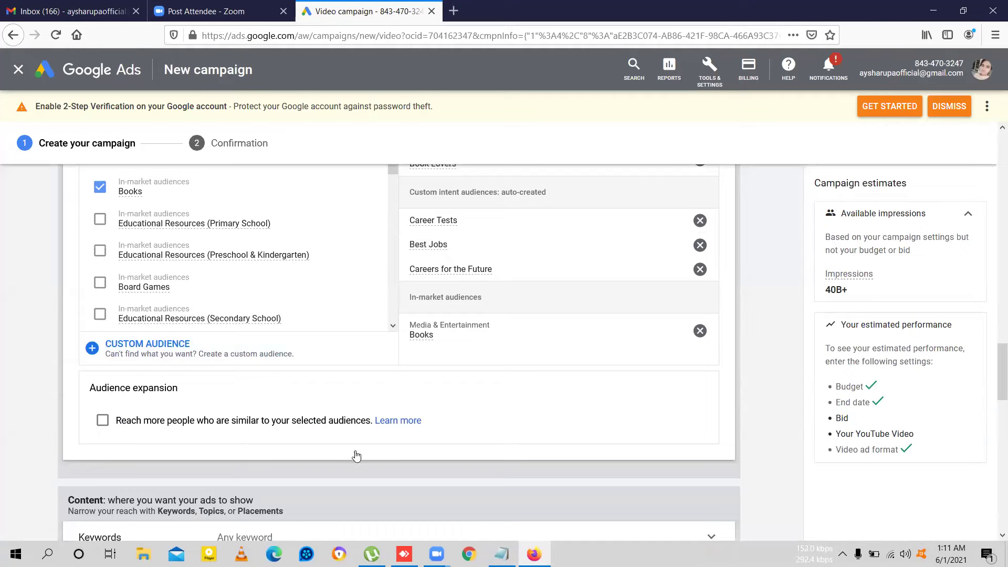
pyautogui.scroll(3, 356, 472)
pyautogui.scroll(2, 207, 488)
pyautogui.scroll(-3, 263, 463)
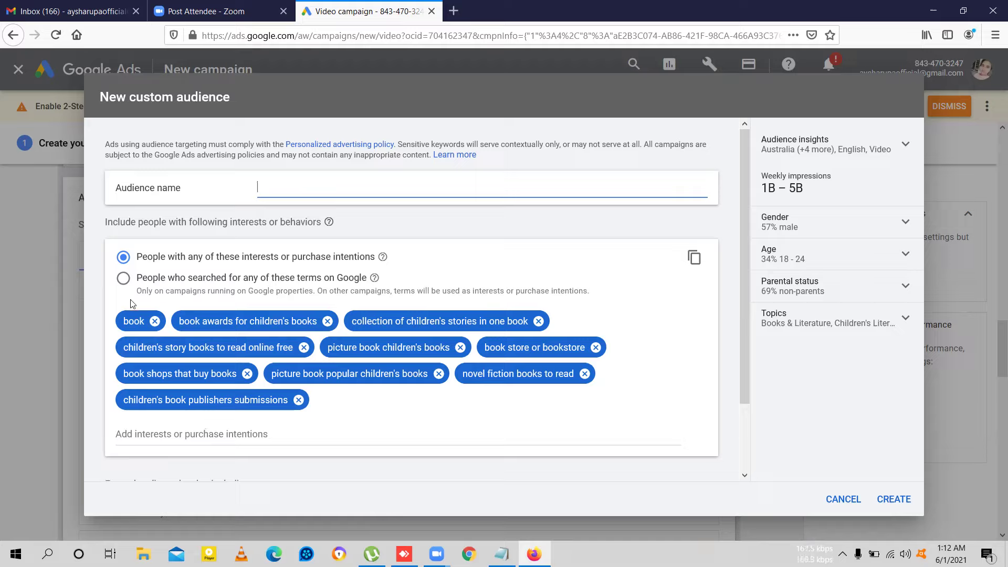
pyautogui.click(155, 320)
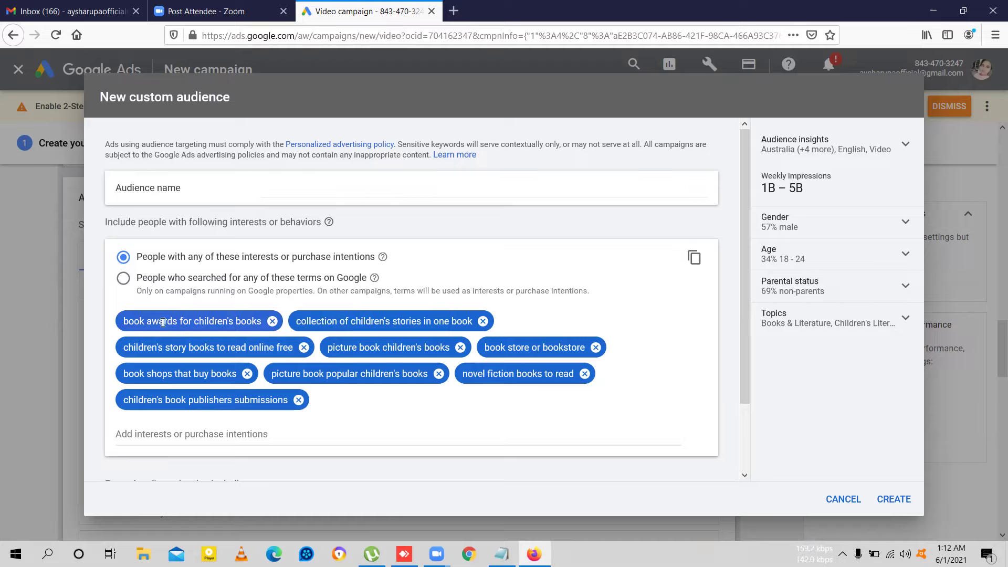
pyautogui.click(272, 321)
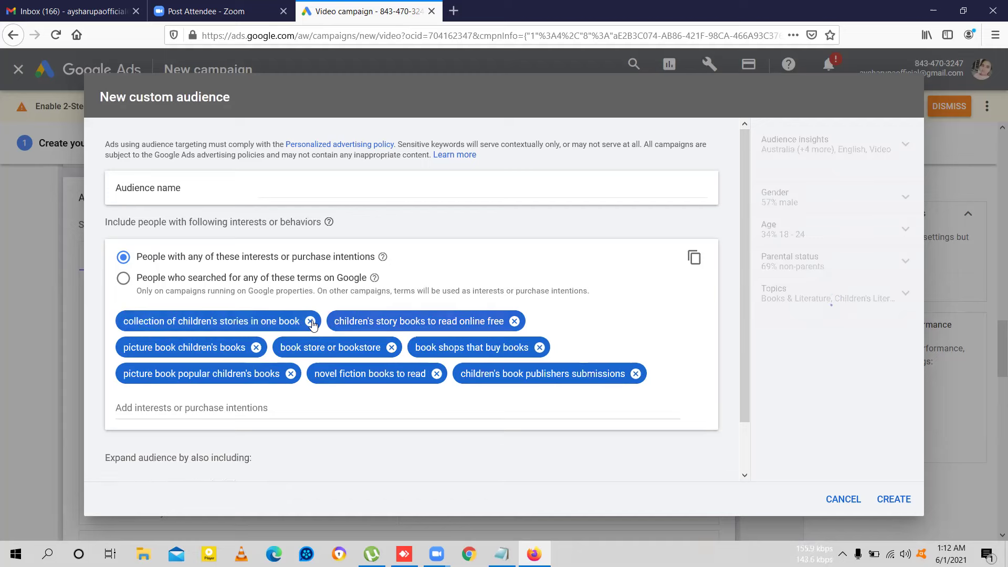
pyautogui.click(311, 321)
pyautogui.click(304, 321)
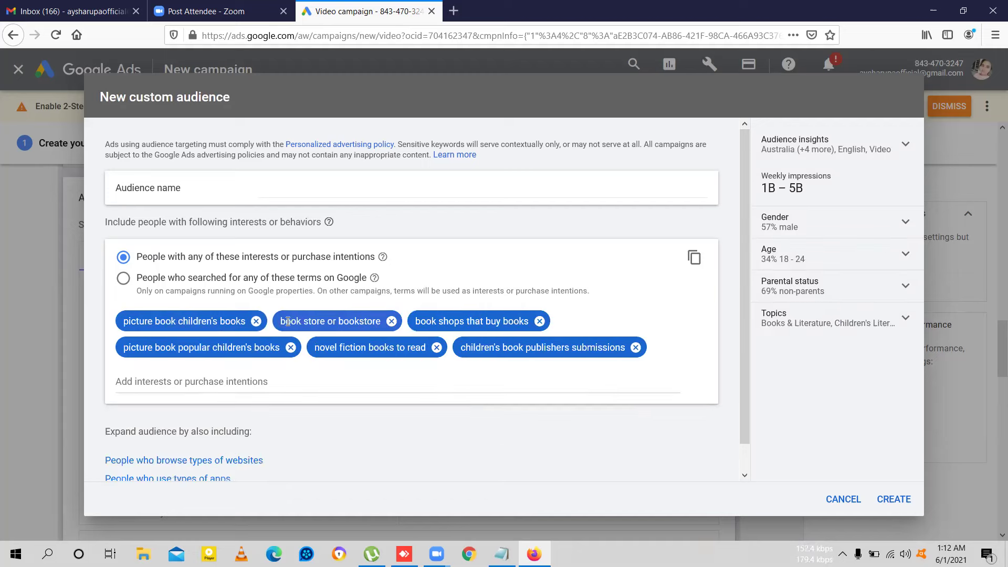
pyautogui.click(256, 320)
pyautogui.click(234, 321)
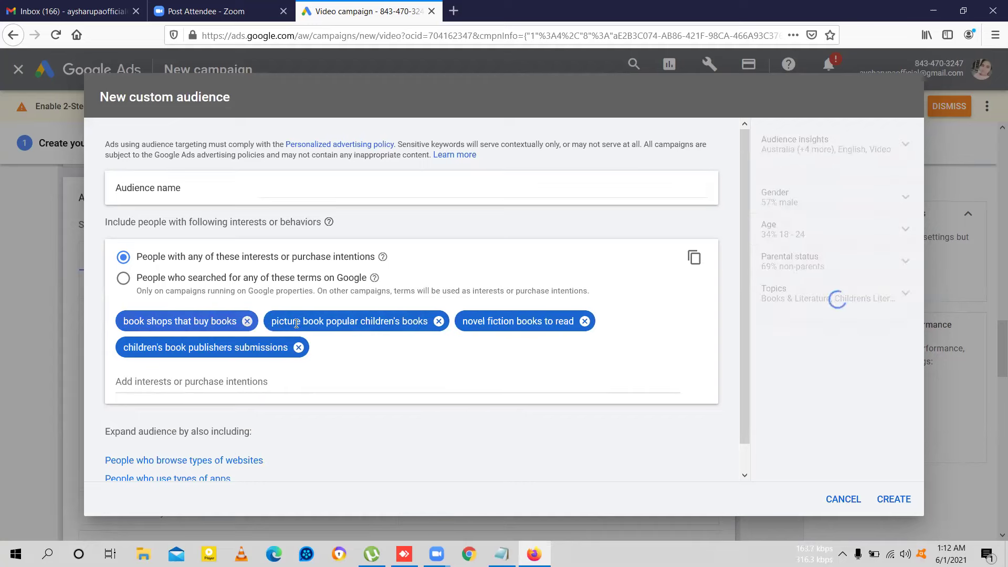
pyautogui.click(247, 321)
pyautogui.click(291, 321)
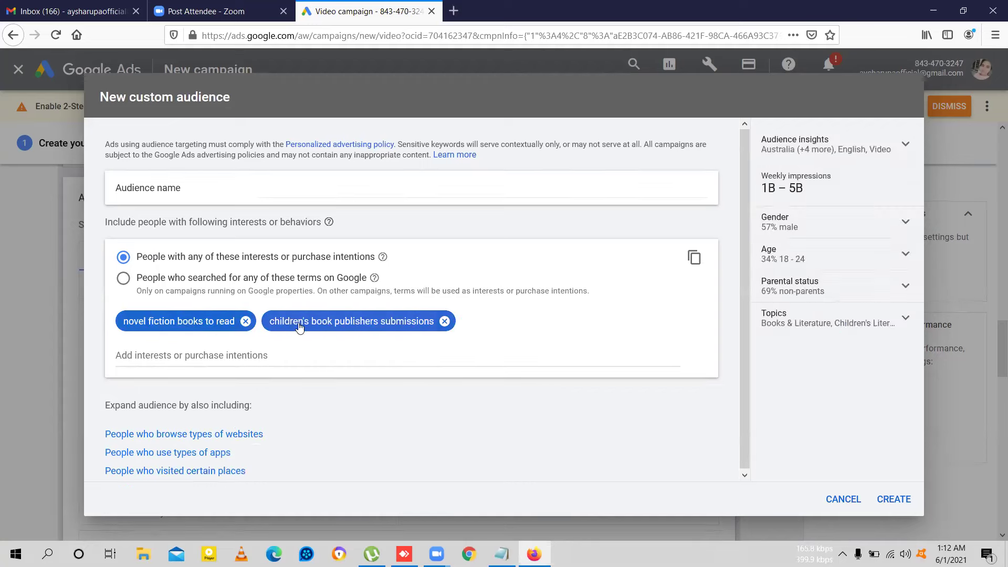
pyautogui.click(245, 320)
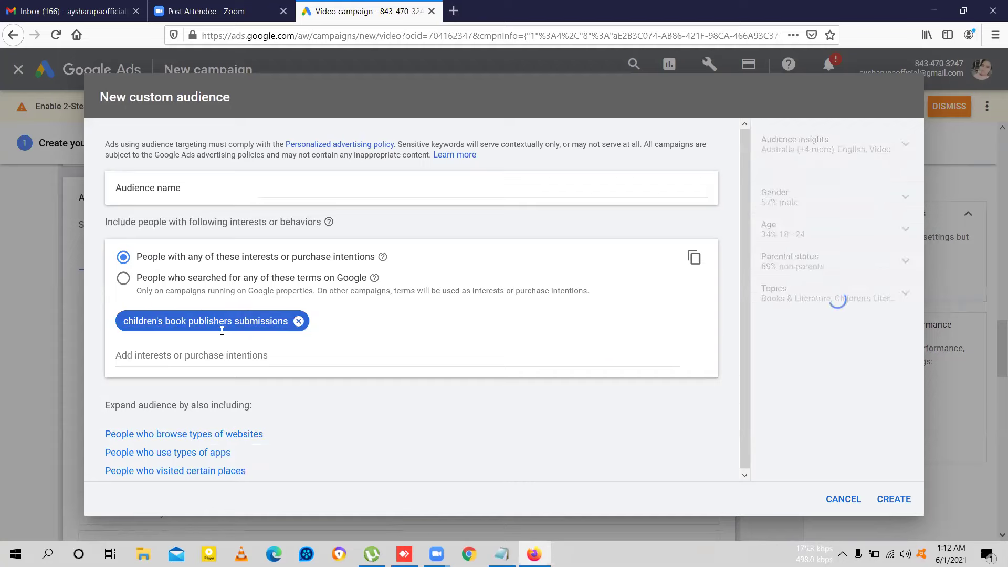
pyautogui.click(222, 327)
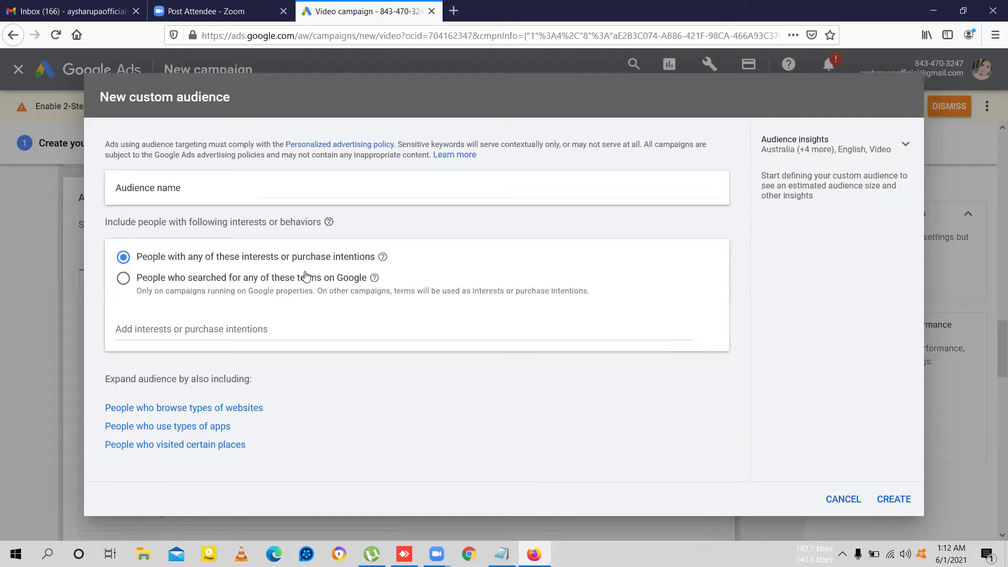
# Step: Add the copied keywords, from Life Coach to Future of work, as the custom audience's interests or purchase intentions
pyautogui.click(238, 328)
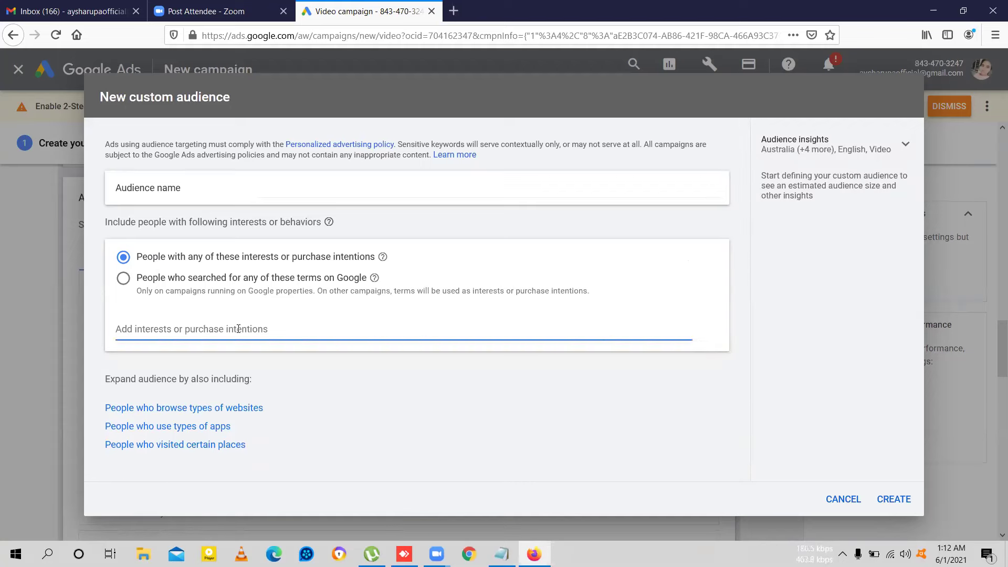
pyautogui.write('Life Coach, Master Class, Mastery, Career Development, Tony Robbins, Career Services, Career Design, Life Design, Job Hunting, Self-Help, Professional Development, Purpose, Passion, Design your life, Align purpose, Find a job, Self improvement, Happiness, Meaningful work, Future of work')
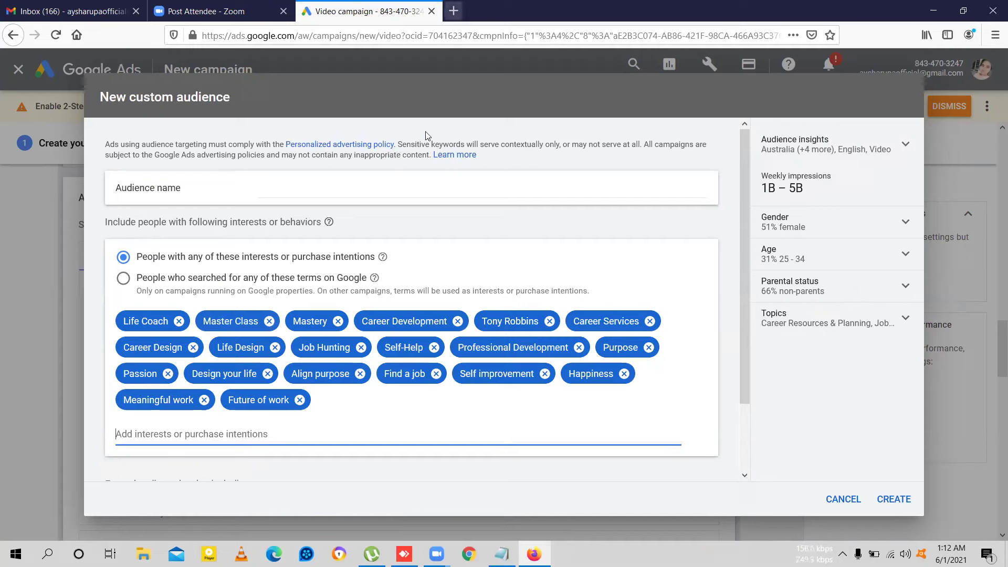
# Step: Search Google in a new browser tab for "career development books"
pyautogui.click(431, 172)
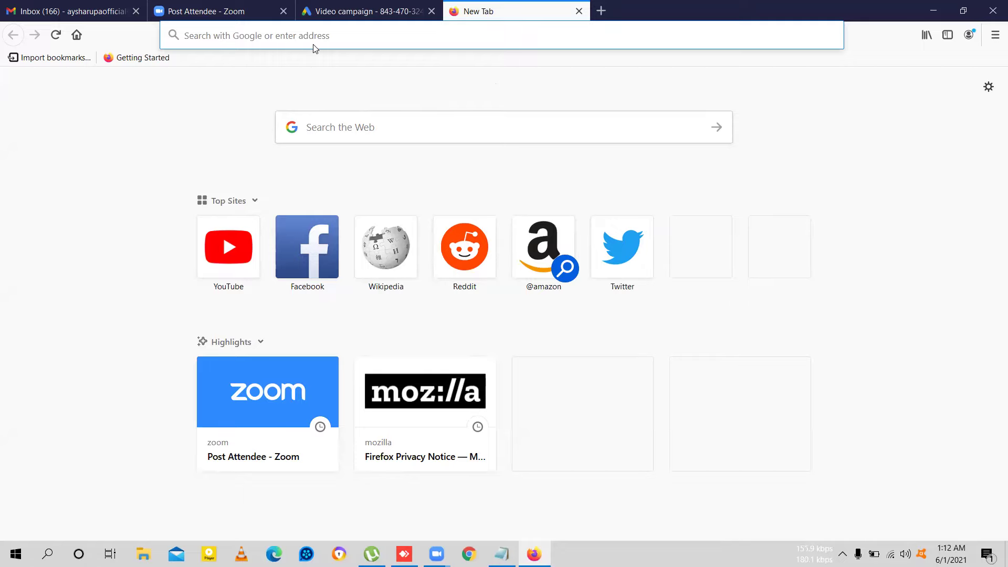
pyautogui.write('car')
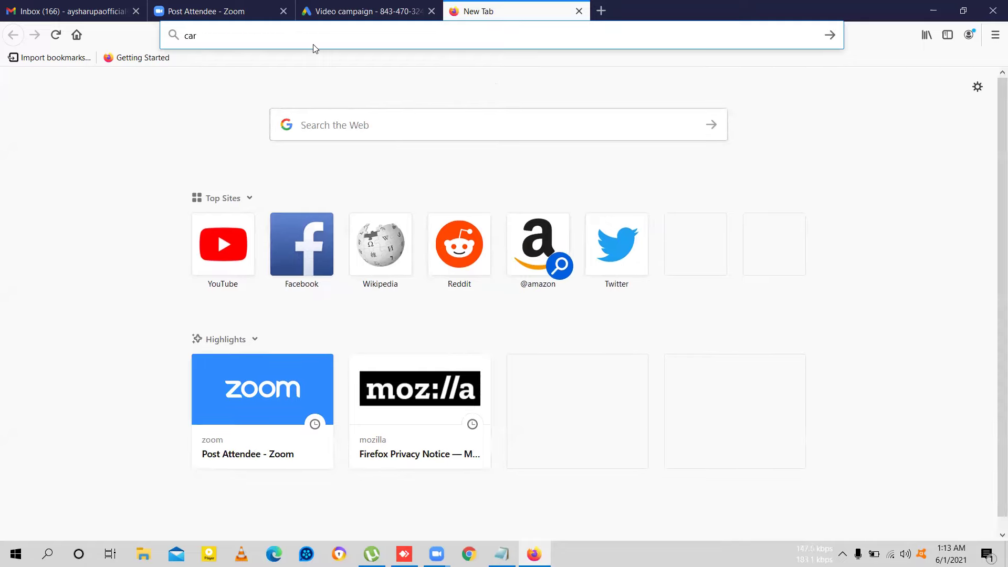
pyautogui.write('eer')
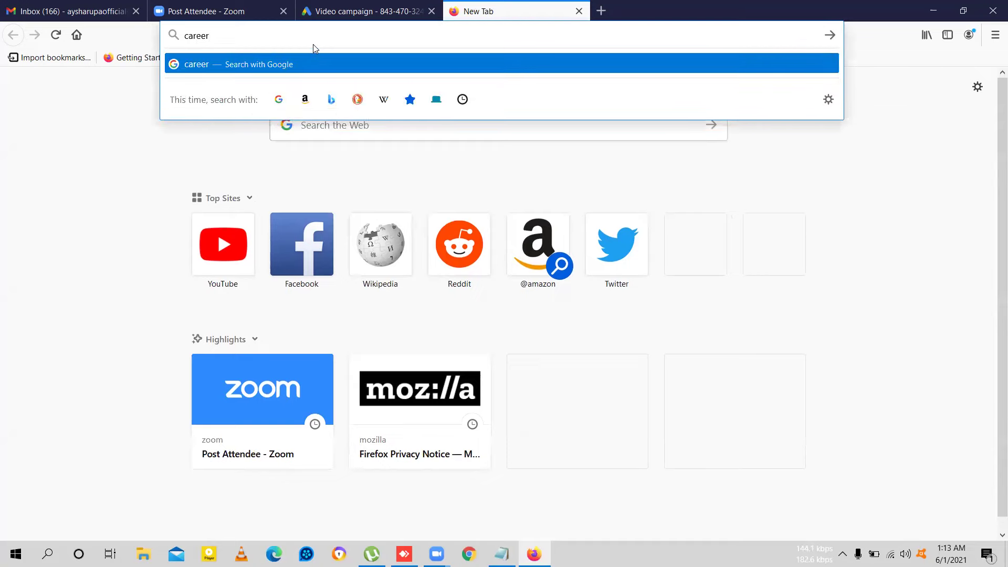
pyautogui.write(' develo')
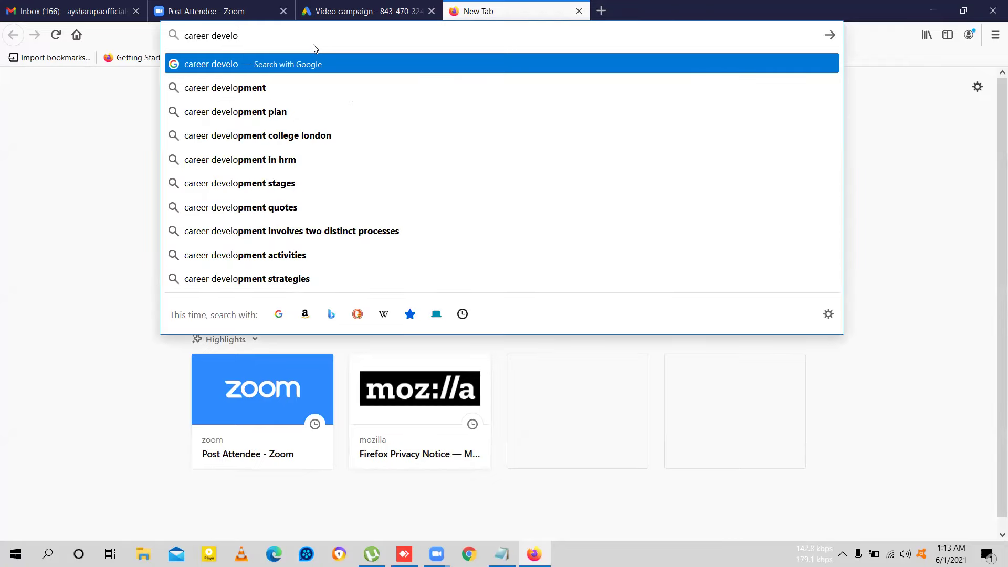
pyautogui.press('Down')
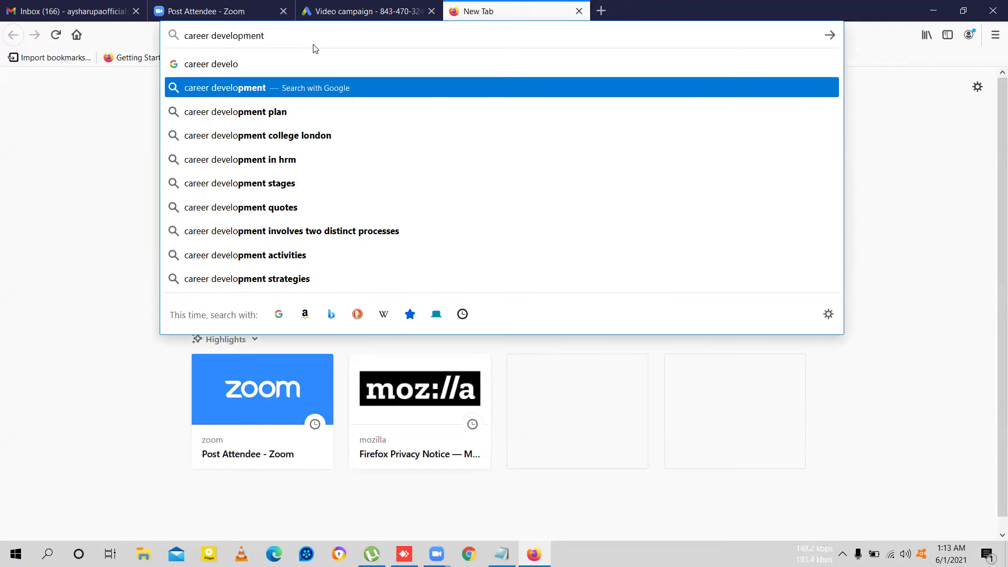
pyautogui.write('book')
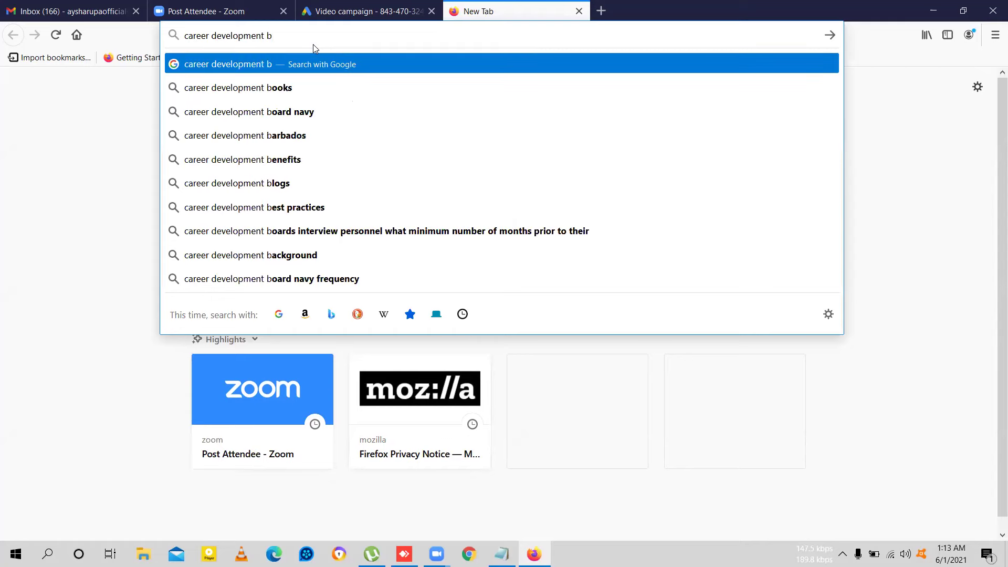
pyautogui.click(307, 87)
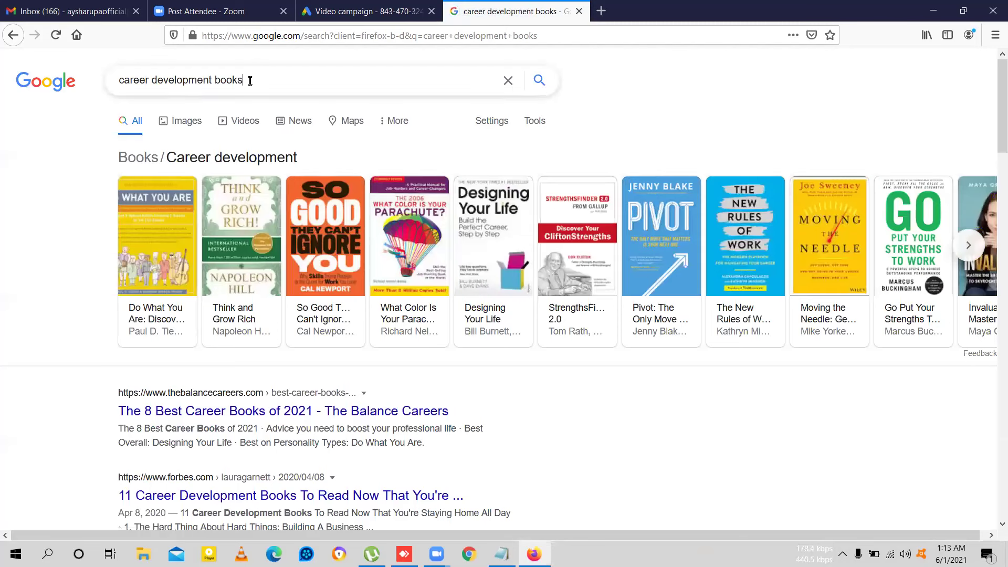
# Step: Copy the search phrase "career development books" and add it to the custom audience's interests or purchase intentions
pyautogui.tripleClick(250, 80)
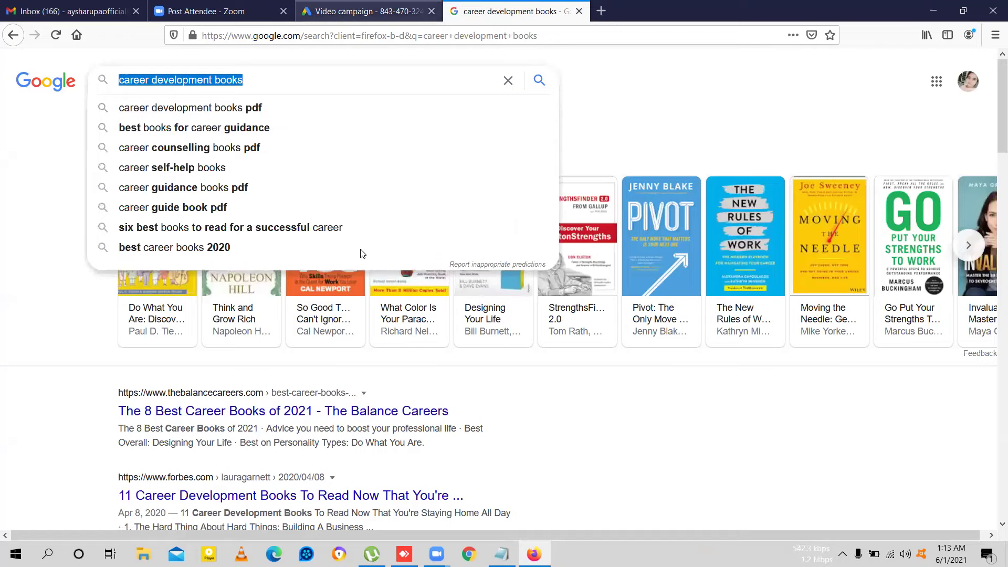
pyautogui.hotkey('ctrl', 'shift', 'Tab')
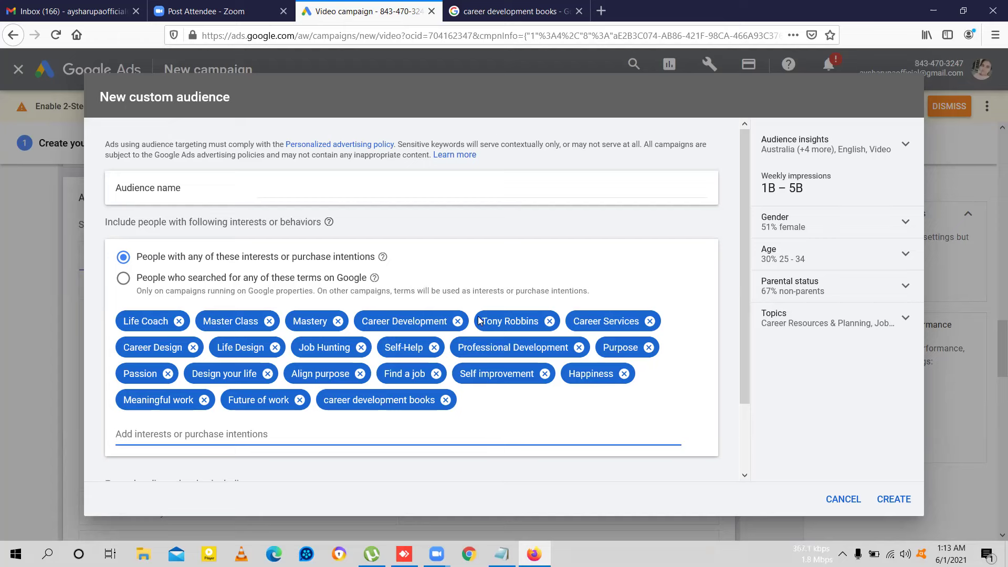
pyautogui.scroll(-1, 477, 399)
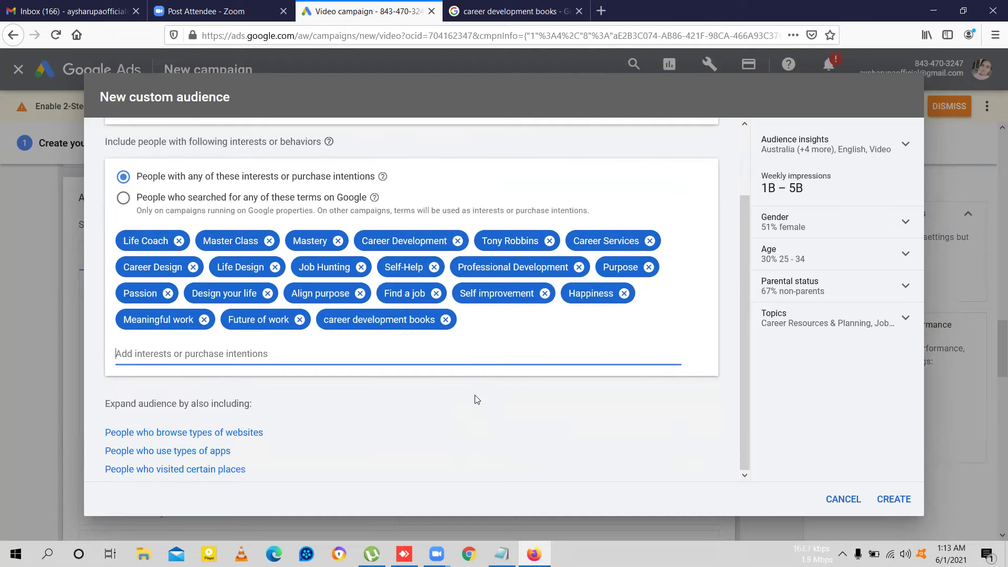
pyautogui.scroll(2, 476, 399)
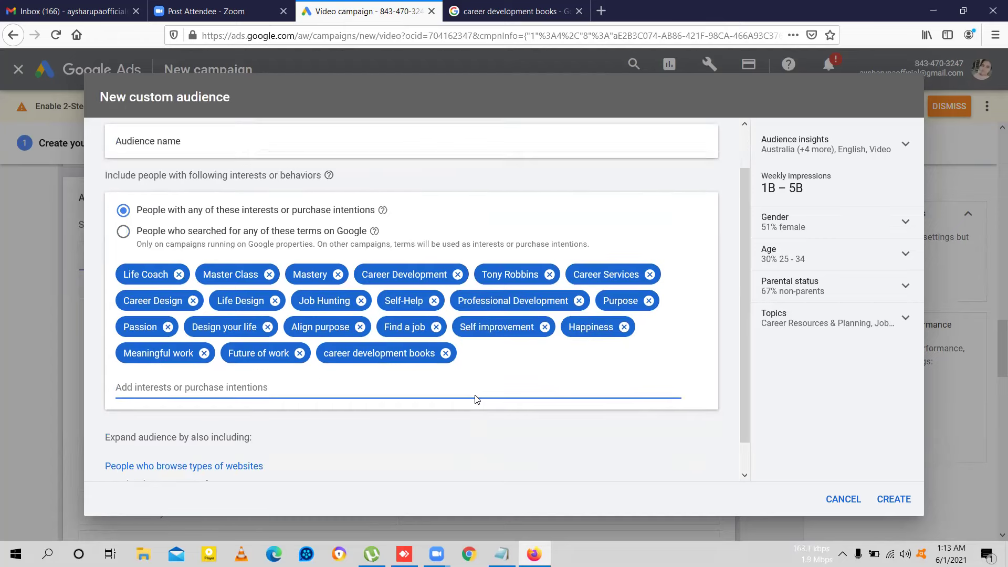
pyautogui.scroll(-1, 282, 192)
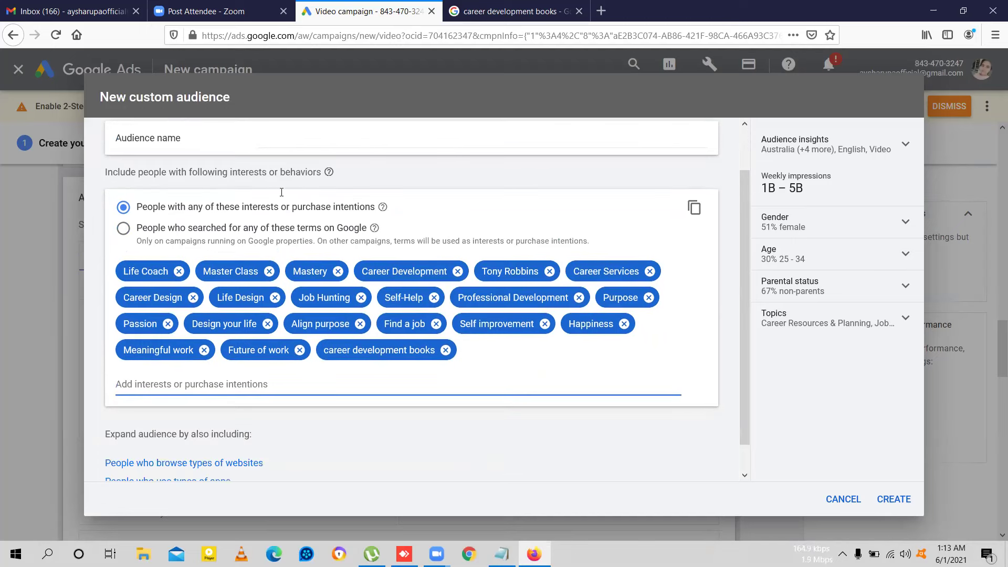
pyautogui.scroll(-1, 281, 192)
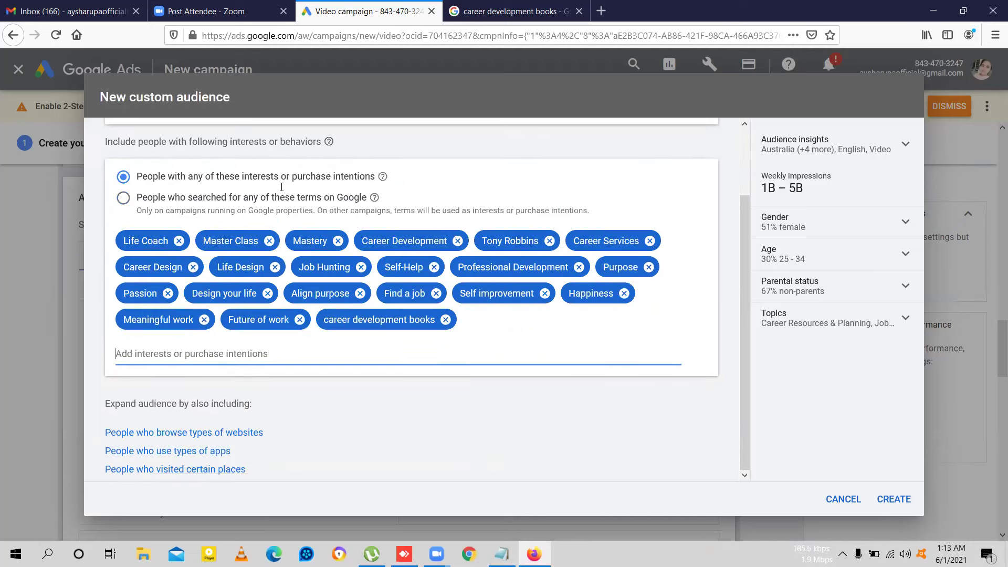
# Step: Name the custom audience "Master Mind Book Audience" and create it
pyautogui.scroll(3, 282, 186)
pyautogui.click(281, 187)
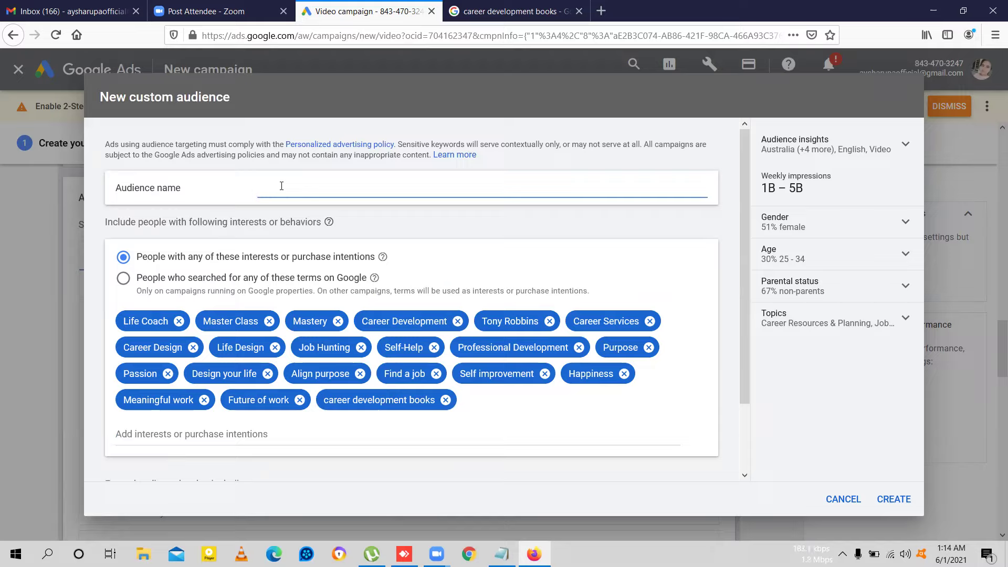
pyautogui.write('M')
pyautogui.write('as')
pyautogui.write('te')
pyautogui.write('er')
pyautogui.press('BackSpace')
pyautogui.press('BackSpace')
pyautogui.write('r Mind Book Audia')
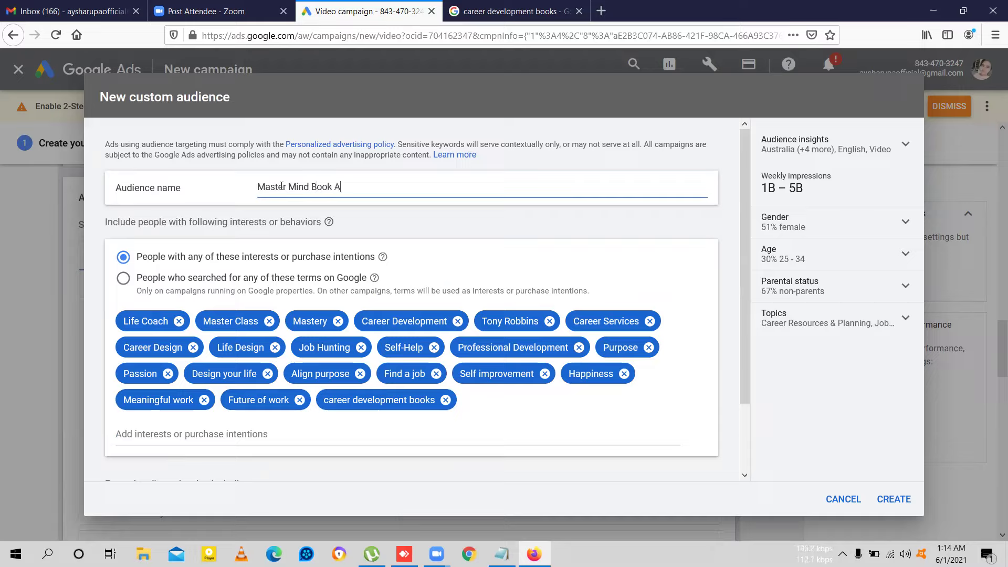
pyautogui.write('nce')
pyautogui.click(359, 190)
pyautogui.press('BackSpace')
pyautogui.write('e')
pyautogui.click(895, 501)
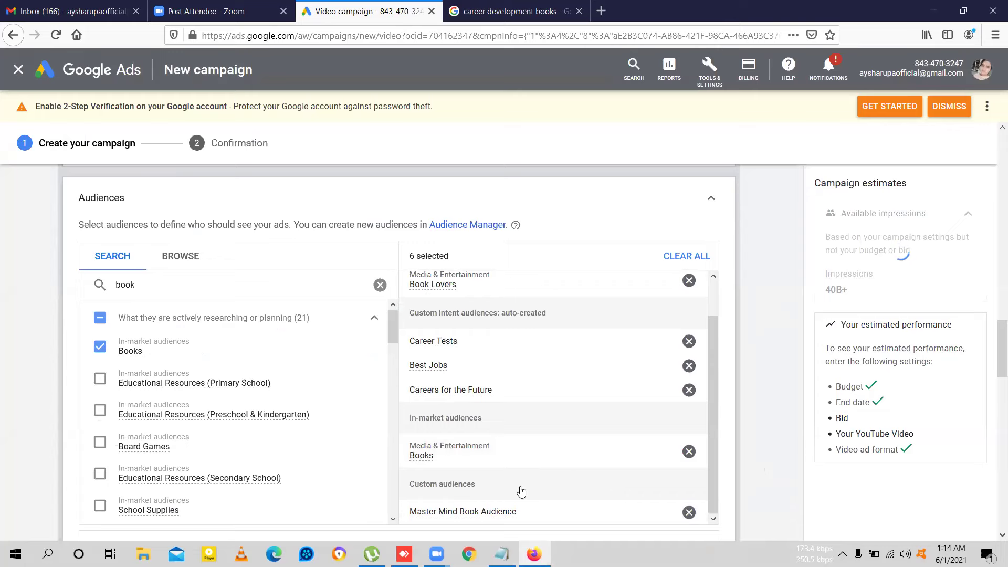
# Step: Set the campaign's target CPM bid to $1.00 in the bidding section
pyautogui.scroll(-3, 521, 490)
pyautogui.scroll(-1, 514, 482)
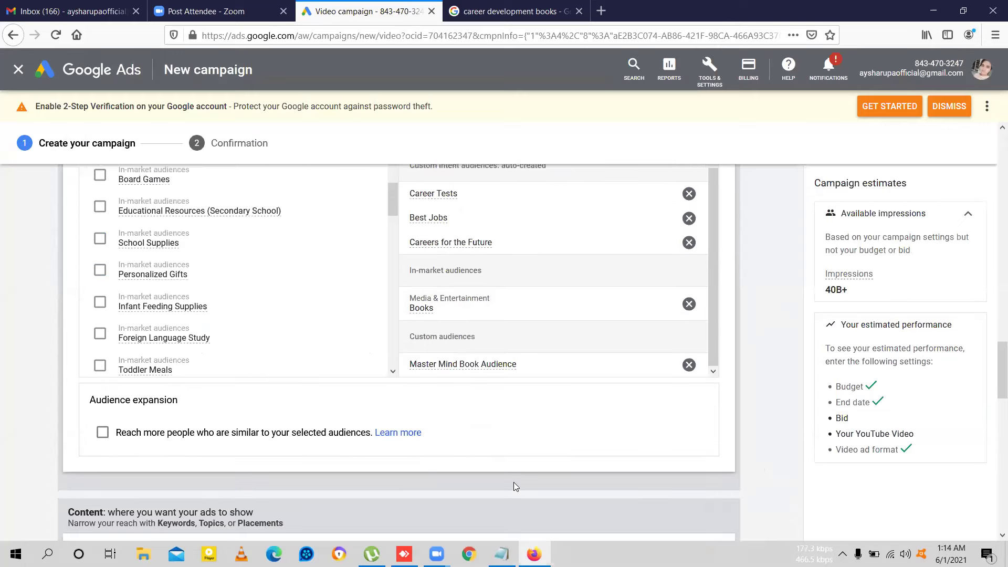
pyautogui.scroll(-2, 514, 482)
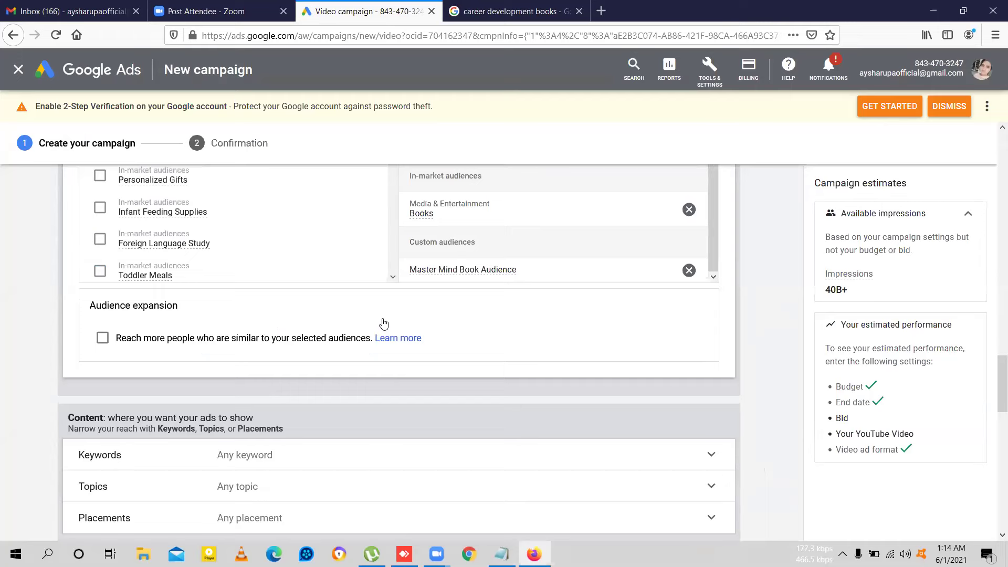
pyautogui.scroll(-3, 383, 323)
pyautogui.scroll(-2, 389, 367)
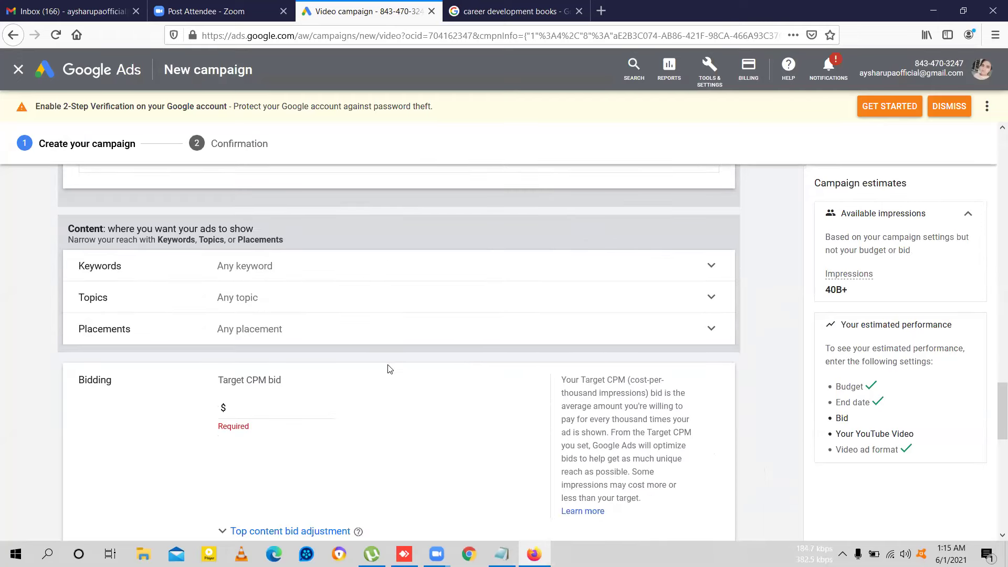
pyautogui.scroll(-1, 389, 368)
pyautogui.click(284, 351)
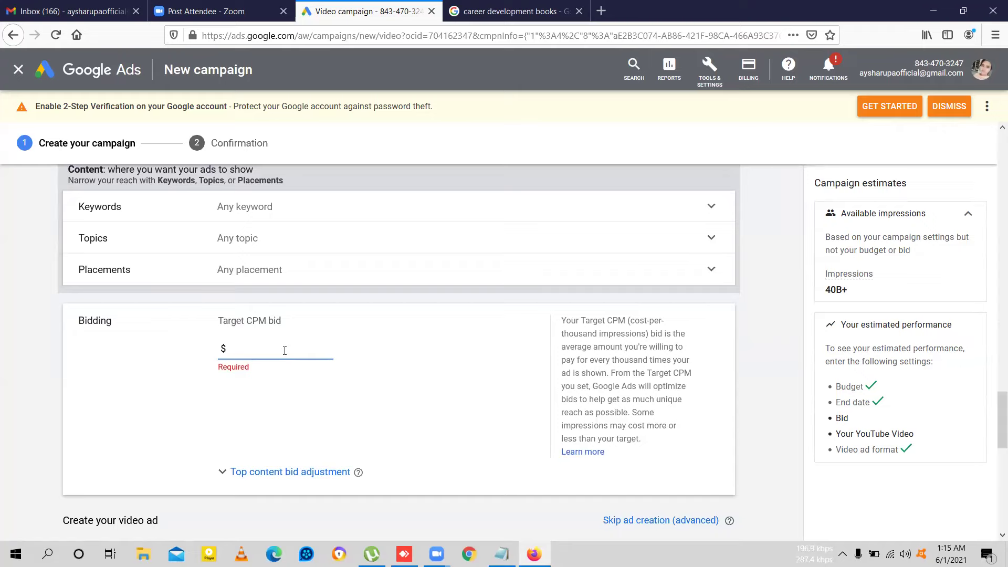
pyautogui.write('1.00')
pyautogui.scroll(-1, 325, 375)
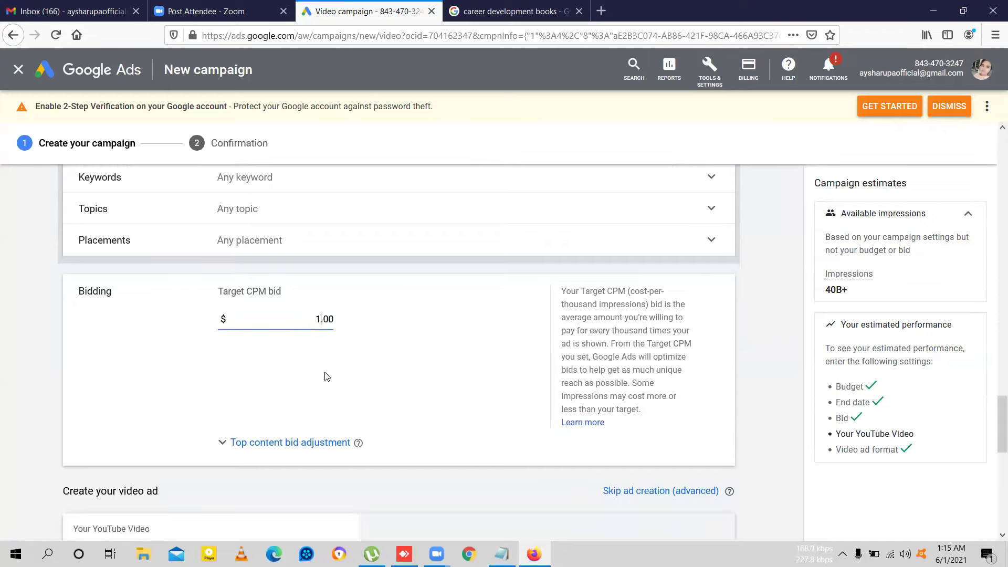
pyautogui.scroll(-1, 326, 376)
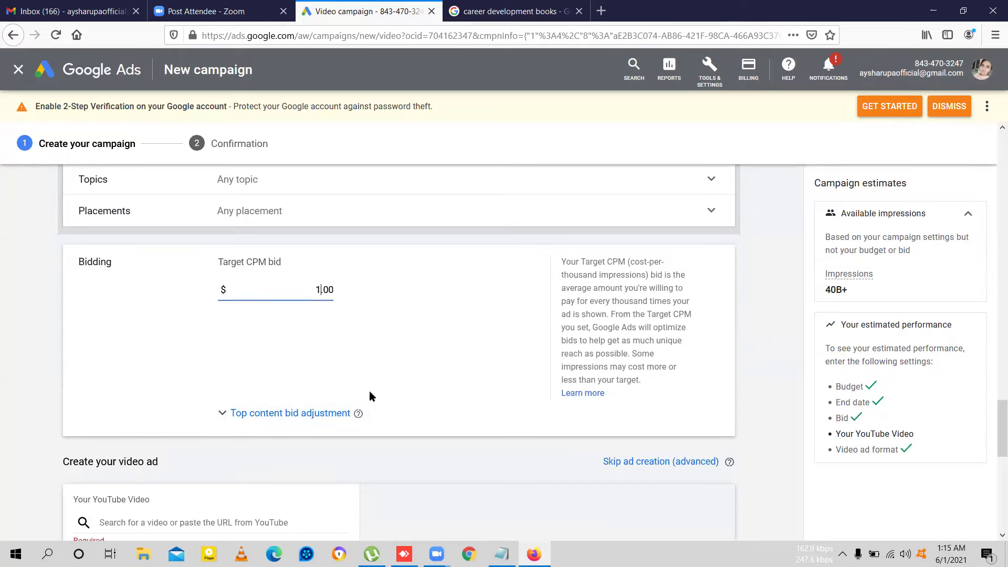
pyautogui.scroll(-1, 371, 388)
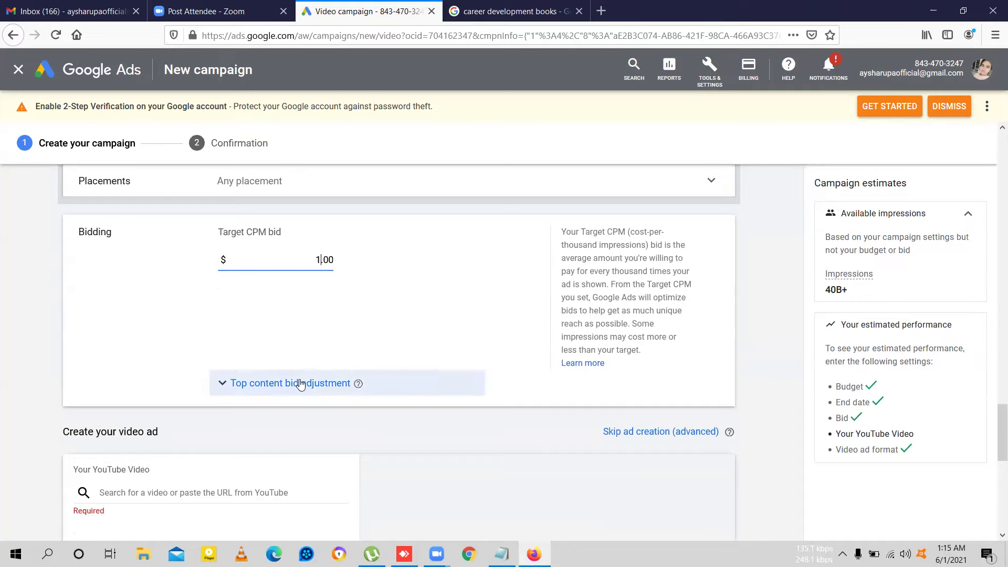
pyautogui.scroll(-2, 294, 399)
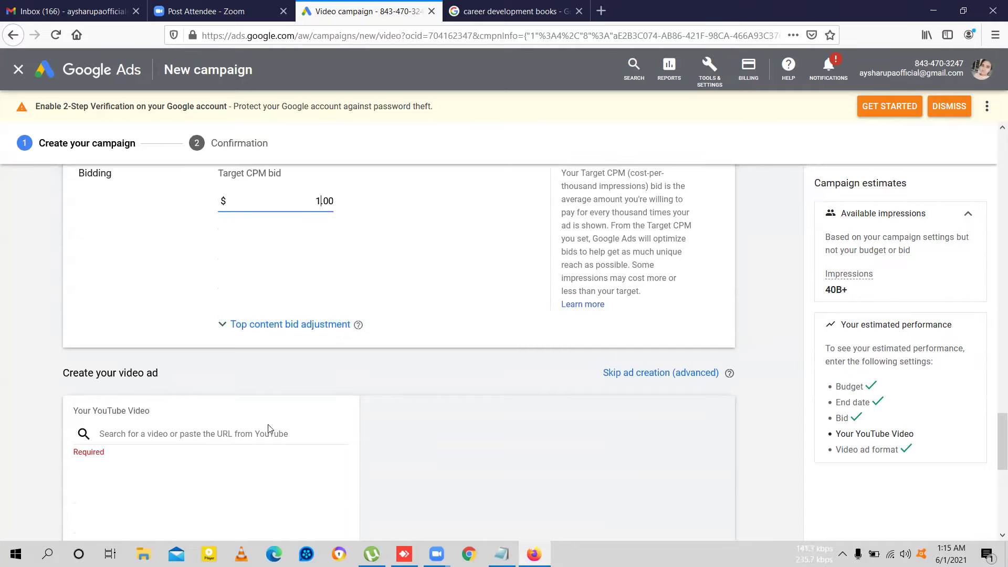
pyautogui.scroll(-1, 253, 431)
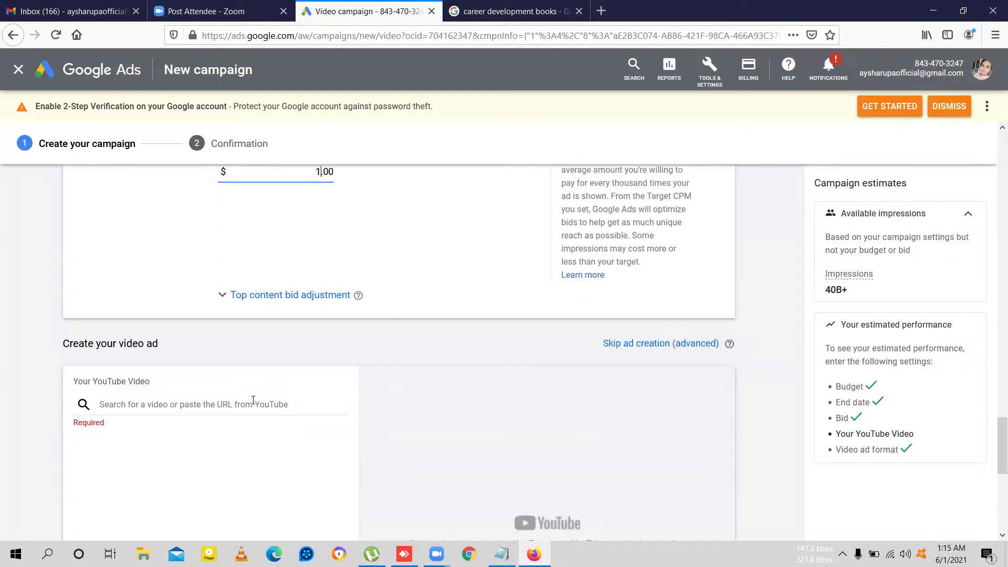
pyautogui.scroll(-2, 254, 402)
pyautogui.click(503, 553)
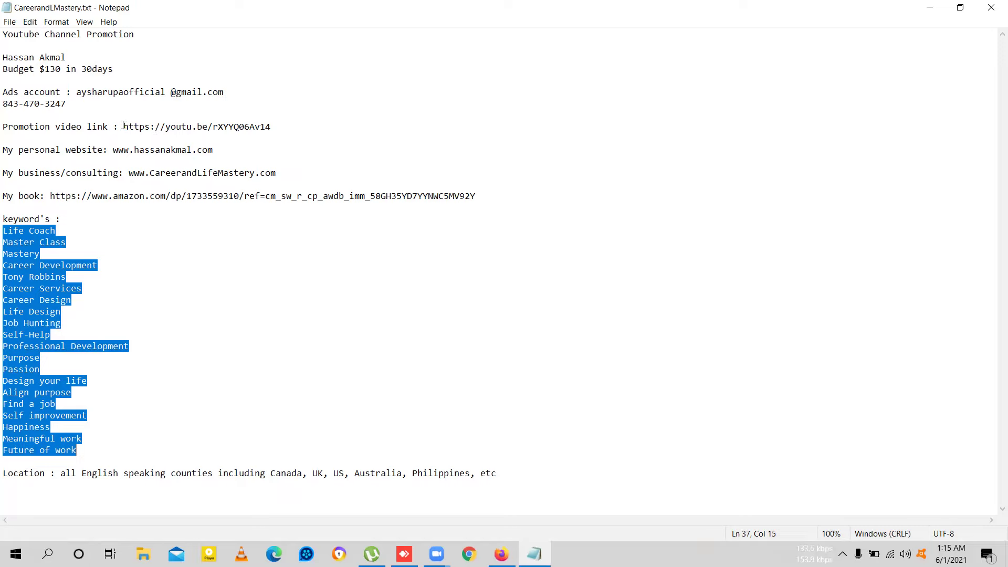
pyautogui.click(124, 126)
pyautogui.moveTo(124, 126); pyautogui.dragTo(277, 123)
pyautogui.hotkey('ctrl', 'c')
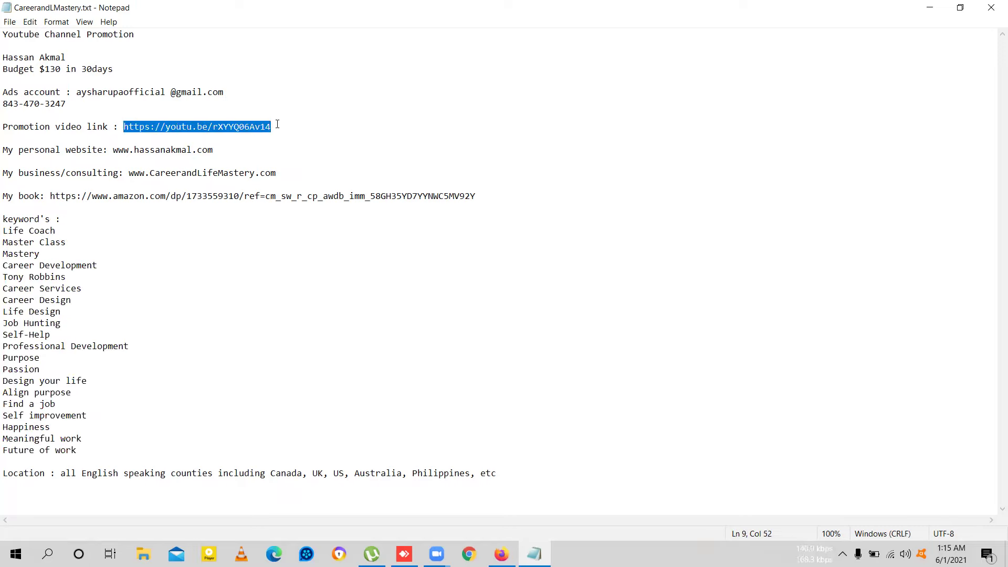
# Step: Return to the Google Ads campaign and add the copied YouTube link as the video ad's video
pyautogui.click(502, 554)
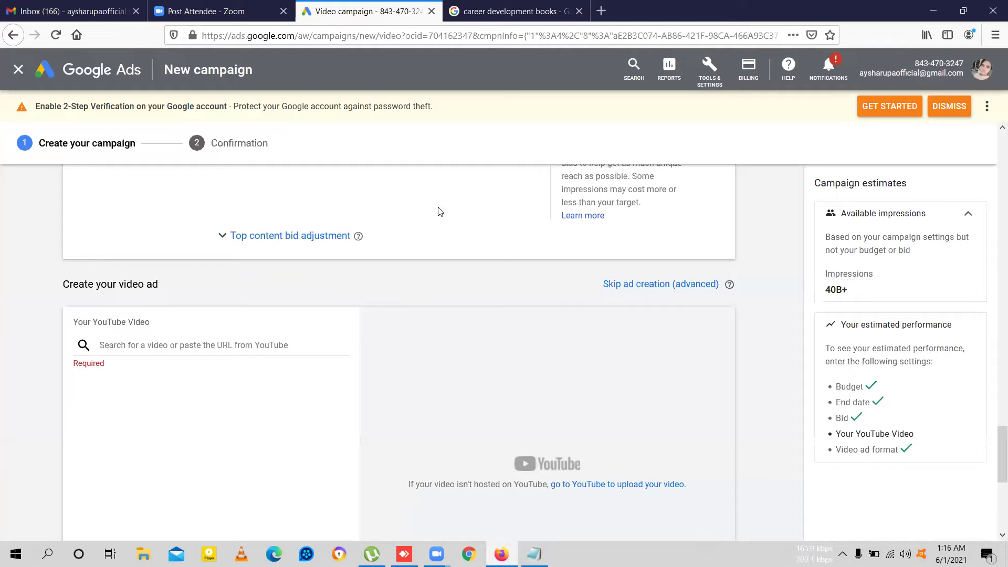
pyautogui.click(257, 343)
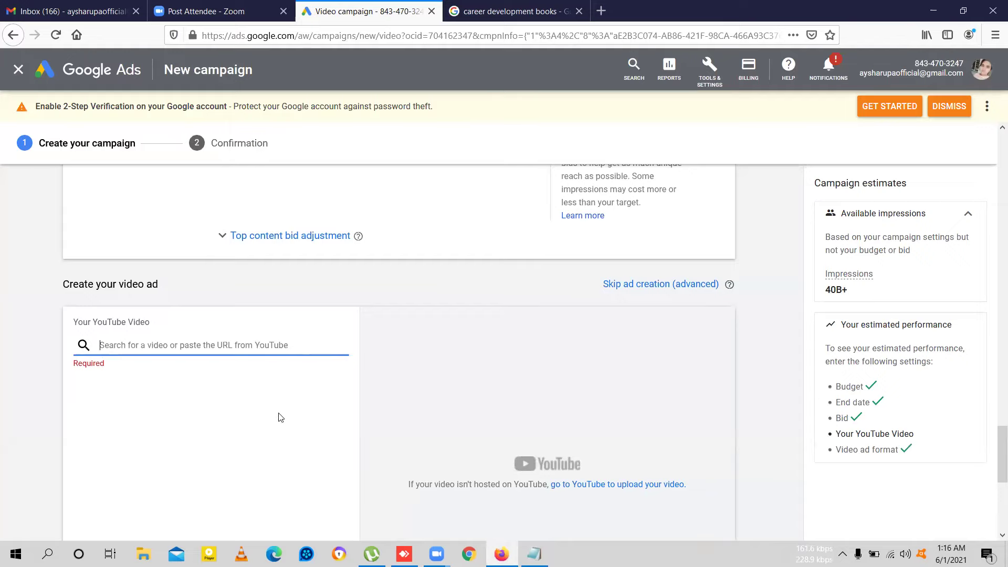
pyautogui.hotkey('ctrl', 'v')
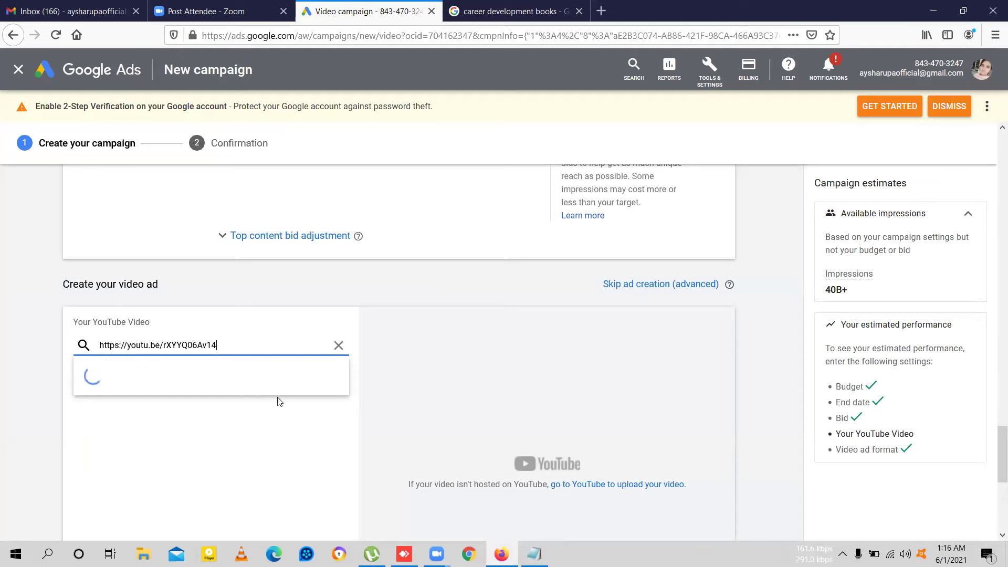
pyautogui.scroll(-1, 278, 403)
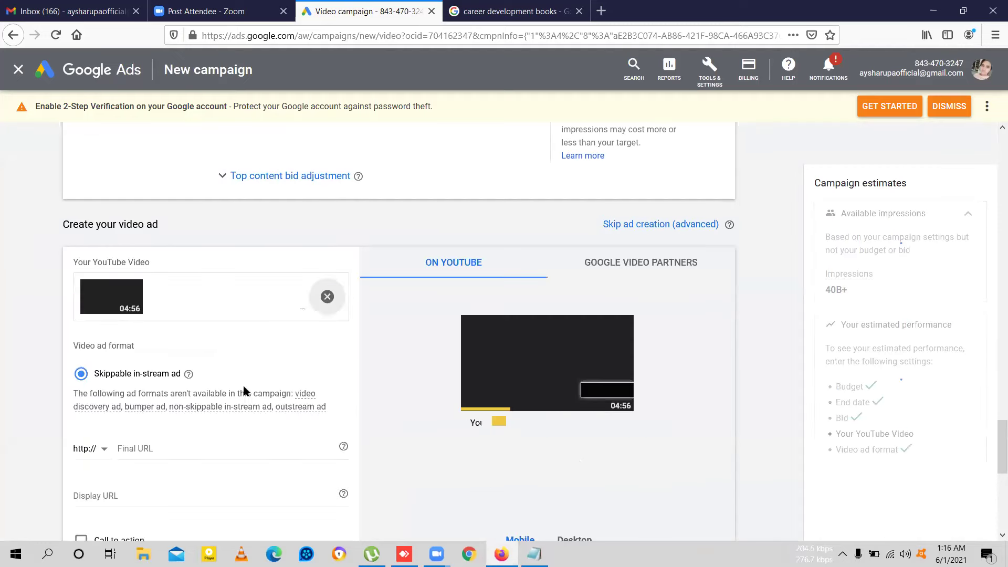
pyautogui.scroll(-1, 246, 392)
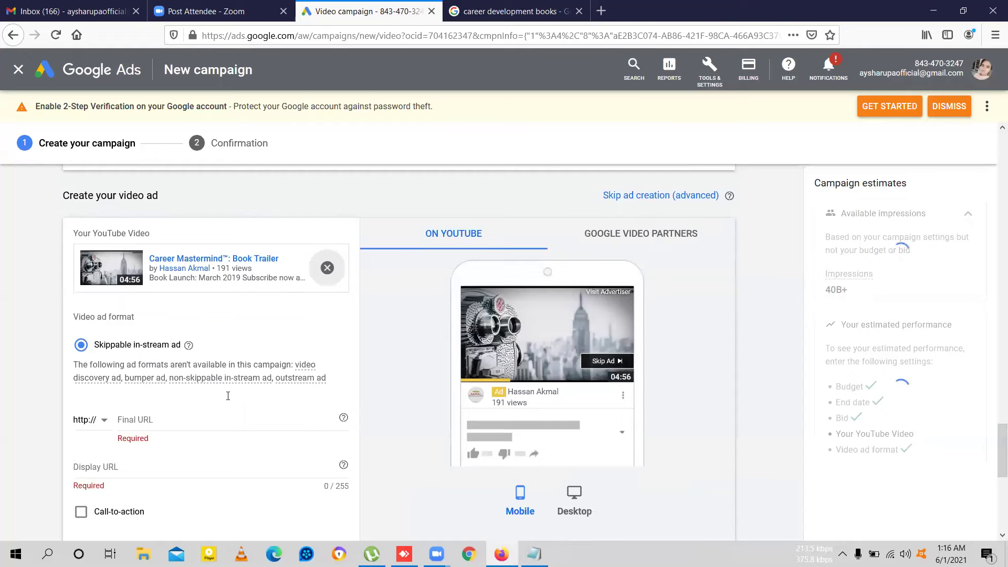
# Step: Copy the client's personal website address from CareerandLMastery.txt in Notepad and open it in a new browser tab
pyautogui.scroll(-1, 227, 396)
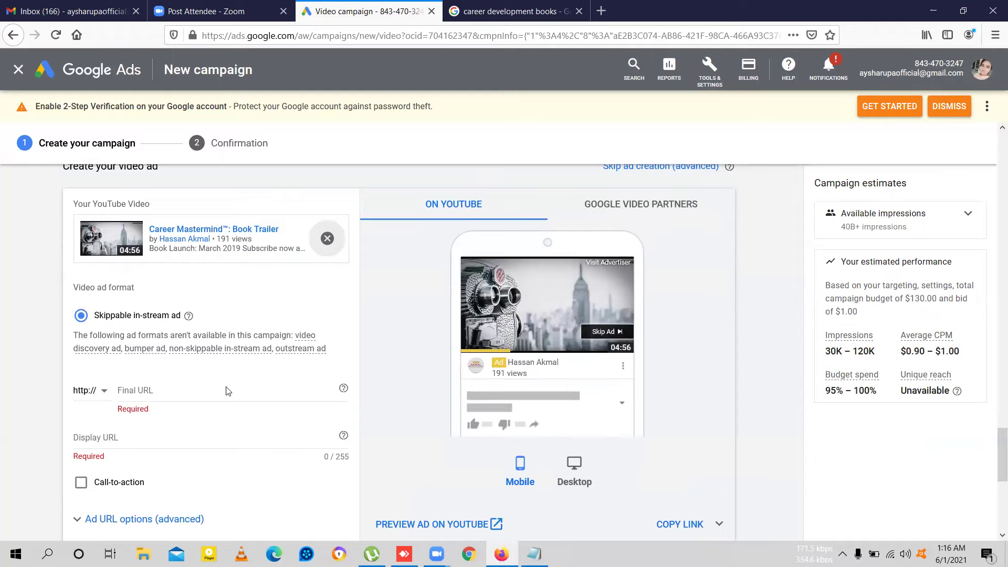
pyautogui.scroll(-1, 228, 391)
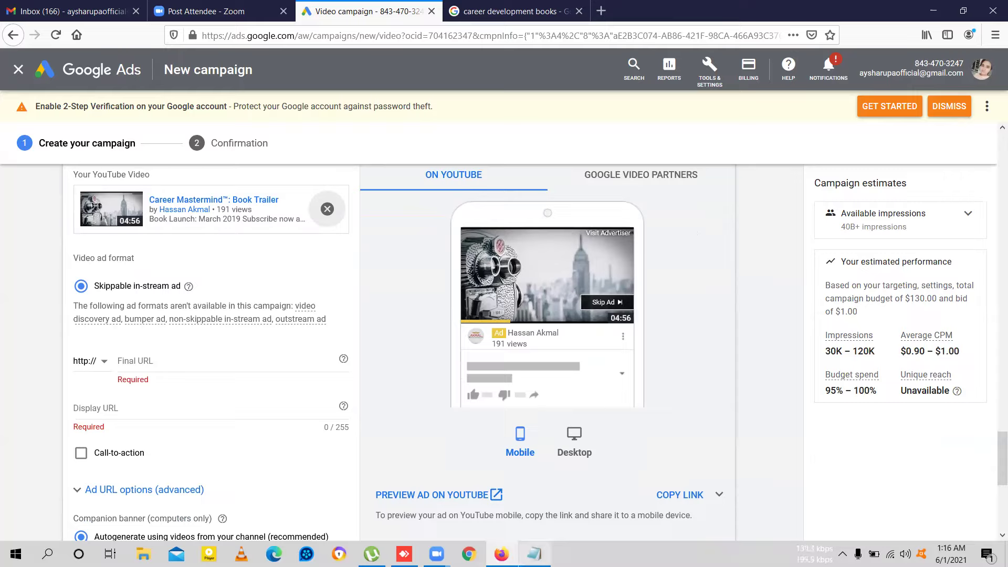
pyautogui.moveTo(534, 553)
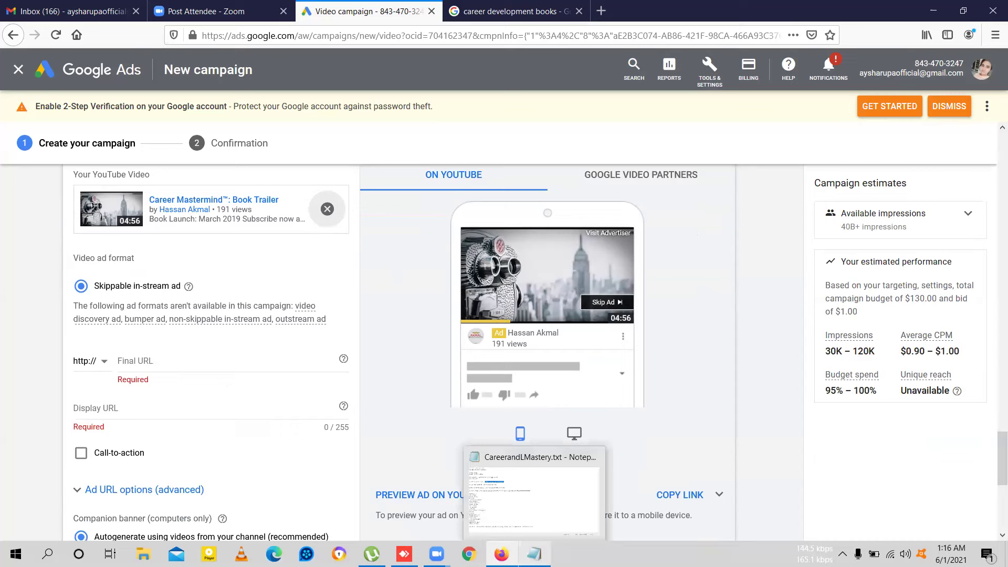
pyautogui.click(547, 495)
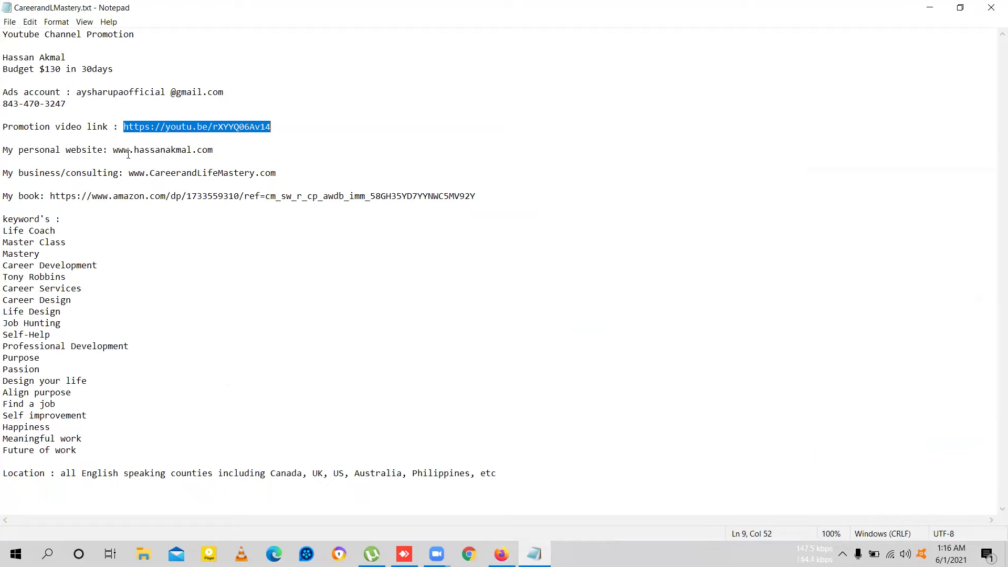
pyautogui.moveTo(113, 150); pyautogui.dragTo(216, 151)
pyautogui.hotkey('ctrl', 'c')
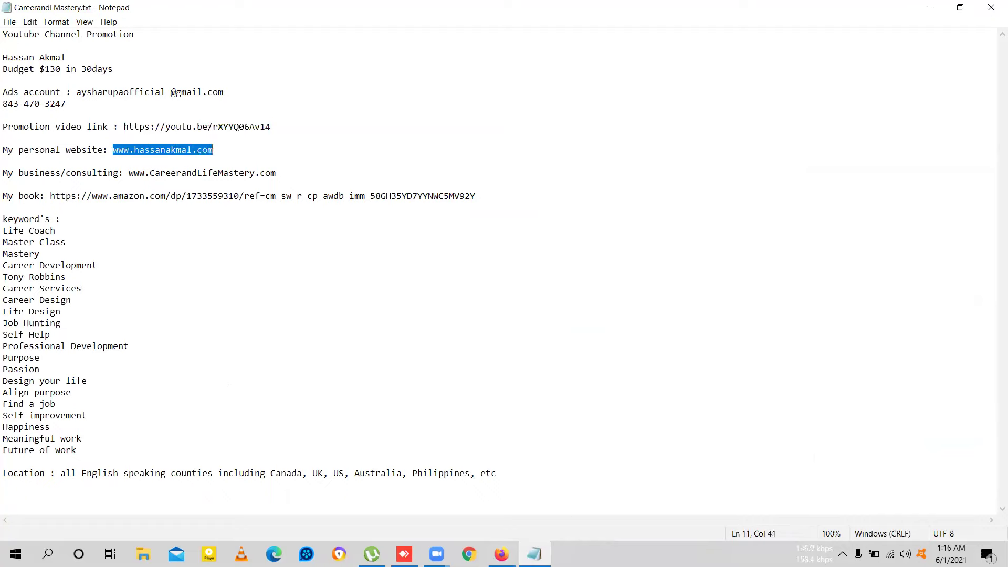
pyautogui.click(501, 553)
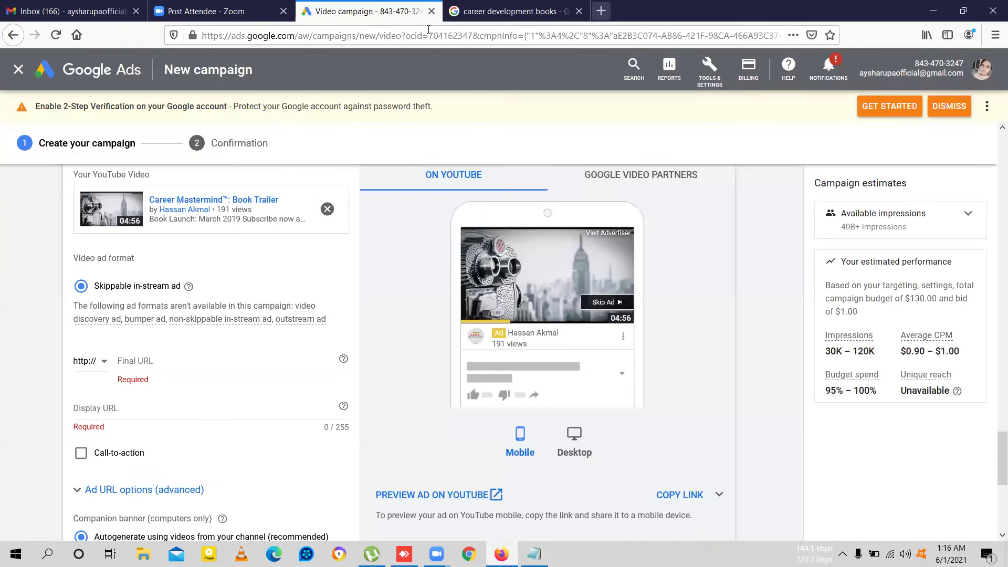
pyautogui.hotkey('ctrl', 't')
pyautogui.hotkey('ctrl', 'v')
pyautogui.press('Return')
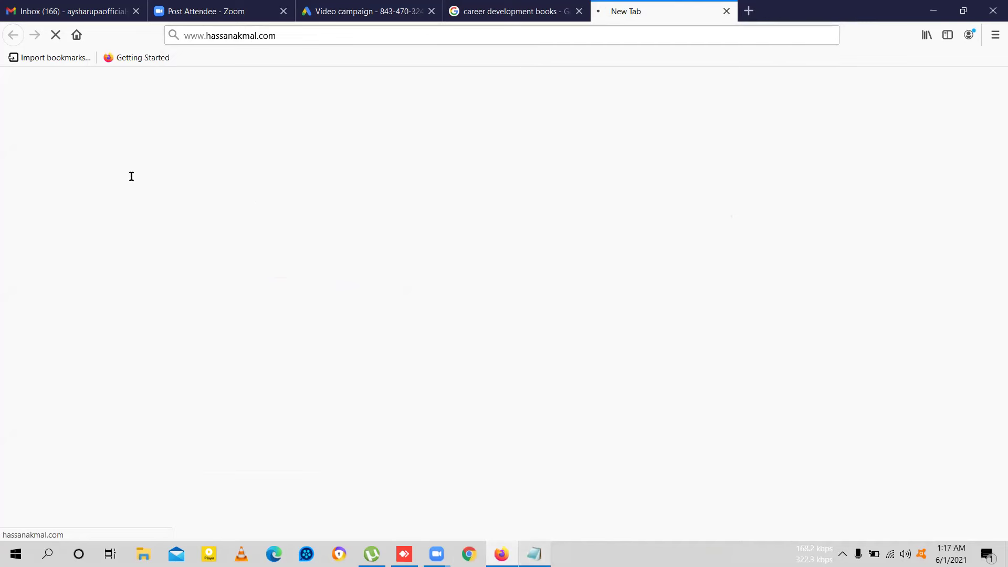
pyautogui.hotkey('alt', 'Tab')
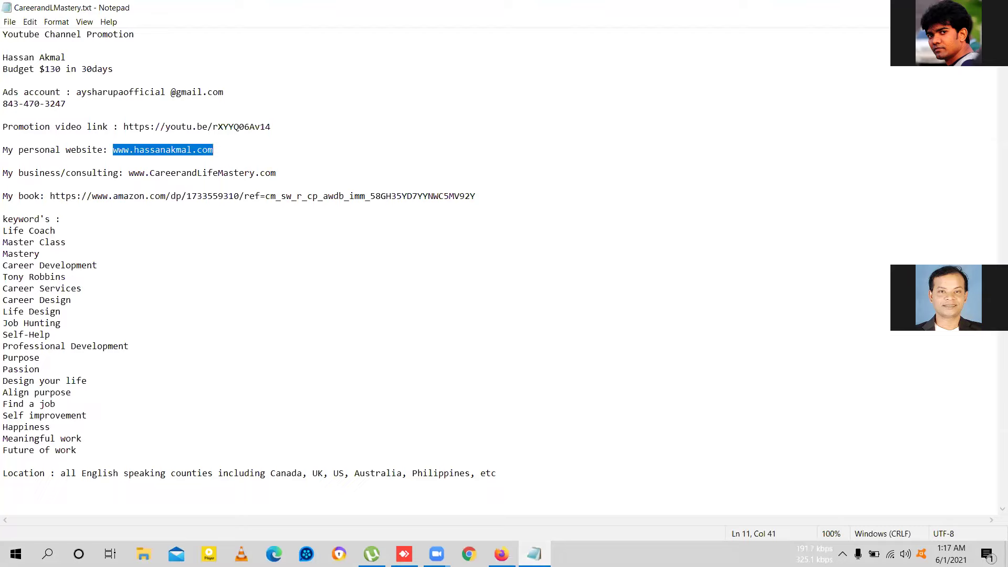
pyautogui.doubleClick(202, 173)
pyautogui.hotkey('alt', 'Tab')
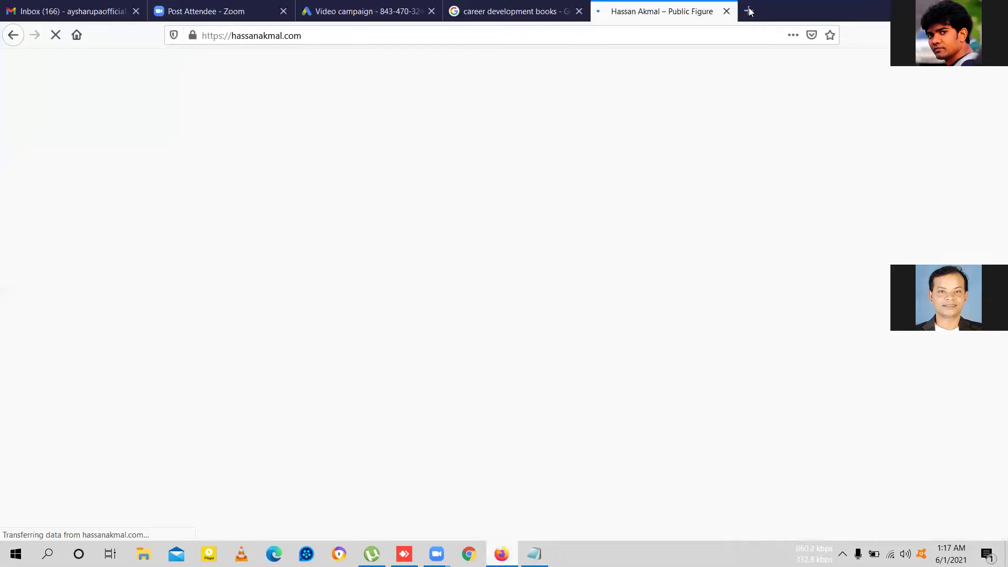
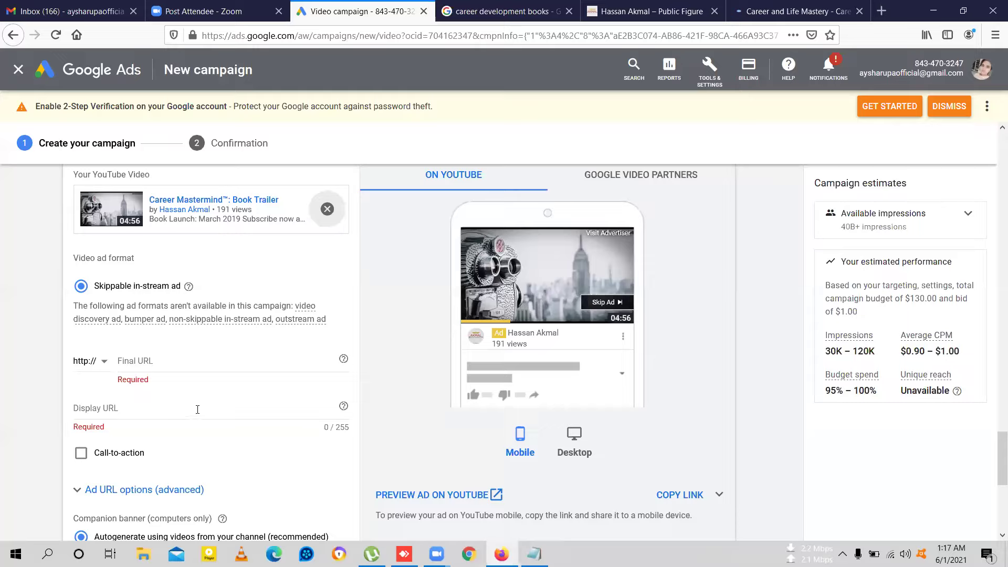
# Step: Set the video ad's final URL and display URL to the client's personal website, omitting the trailing slash in the display URL
pyautogui.write('hassanakmal.com/')
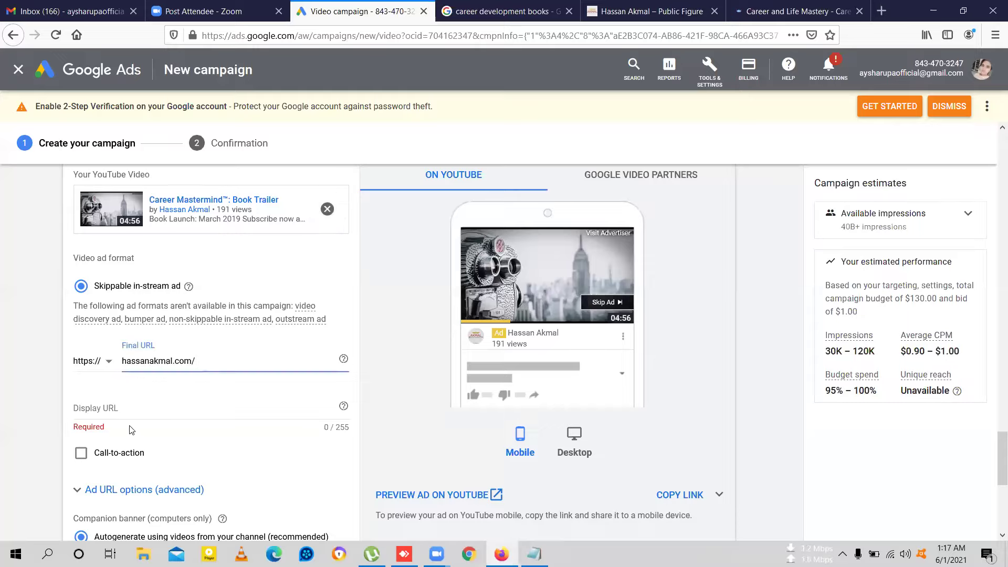
pyautogui.click(150, 412)
pyautogui.write('hassanakmal.com/')
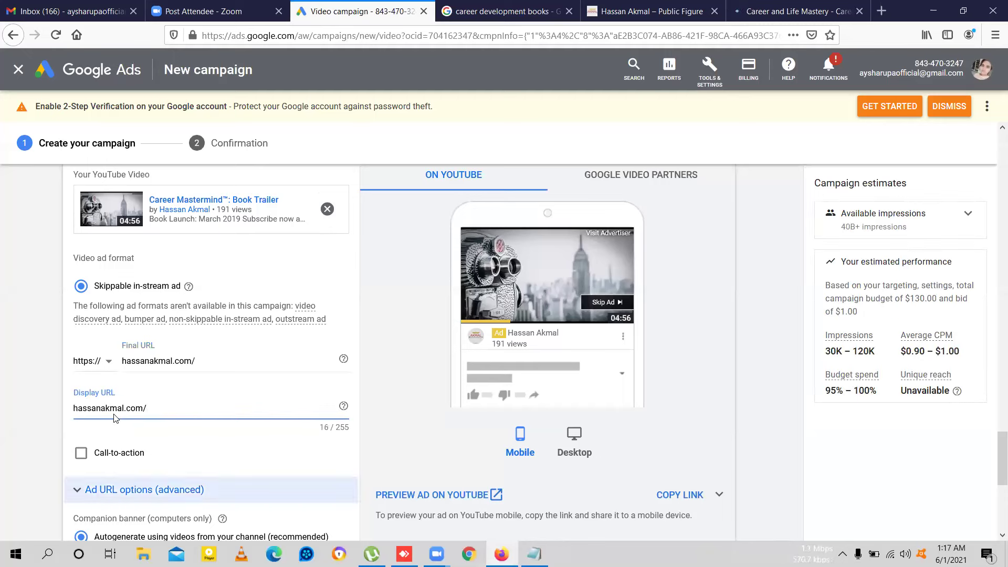
pyautogui.press('BackSpace')
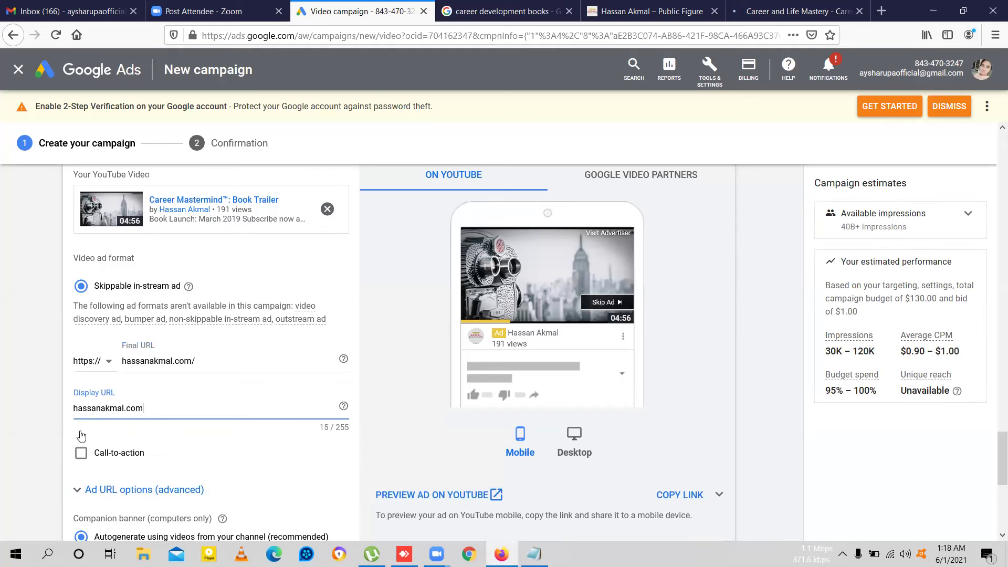
pyautogui.scroll(-1, 81, 435)
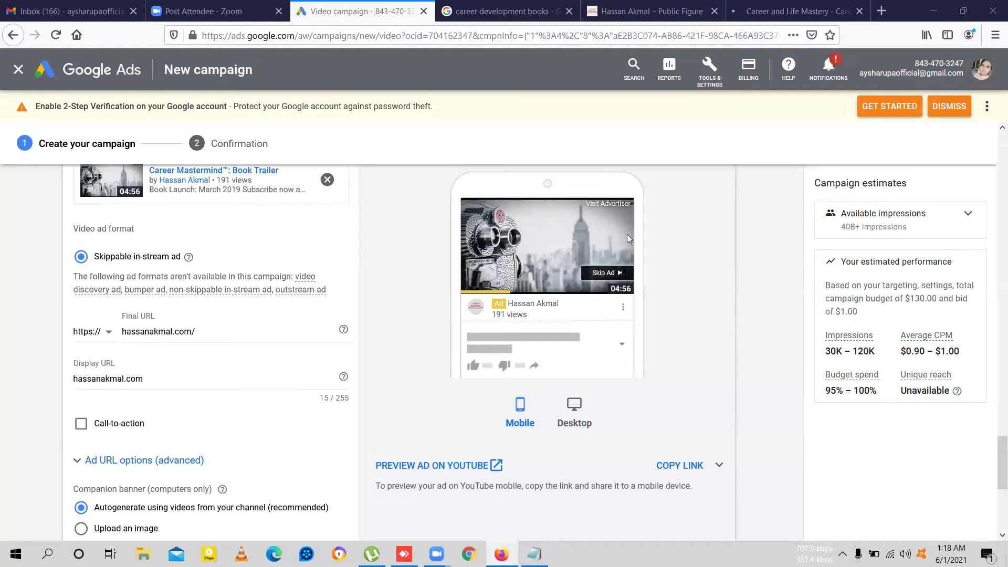
pyautogui.click(882, 11)
pyautogui.hotkey('ctrl', 't')
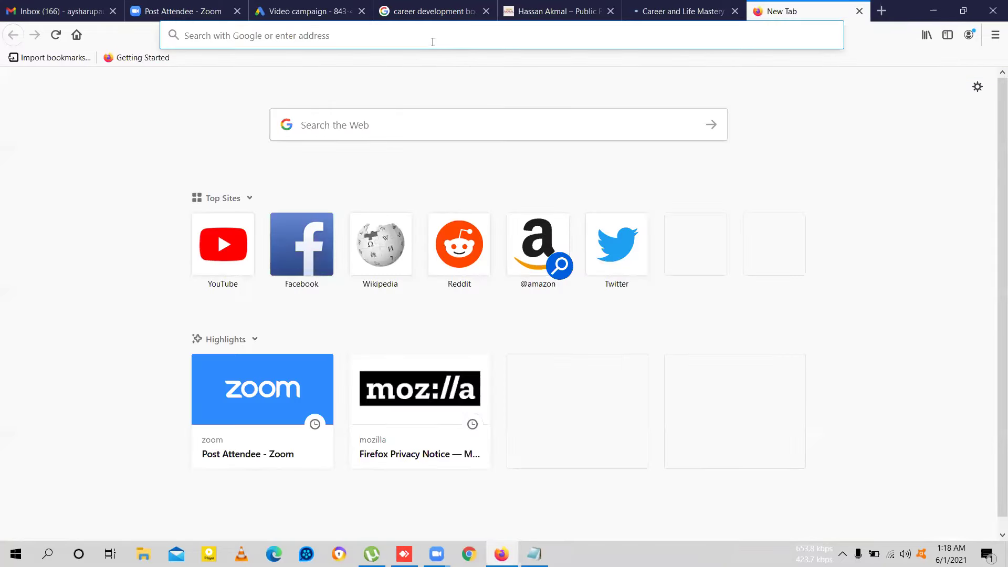
pyautogui.write('http://youtube.com/skilluper?sub_confirmation=1')
pyautogui.press('Return')
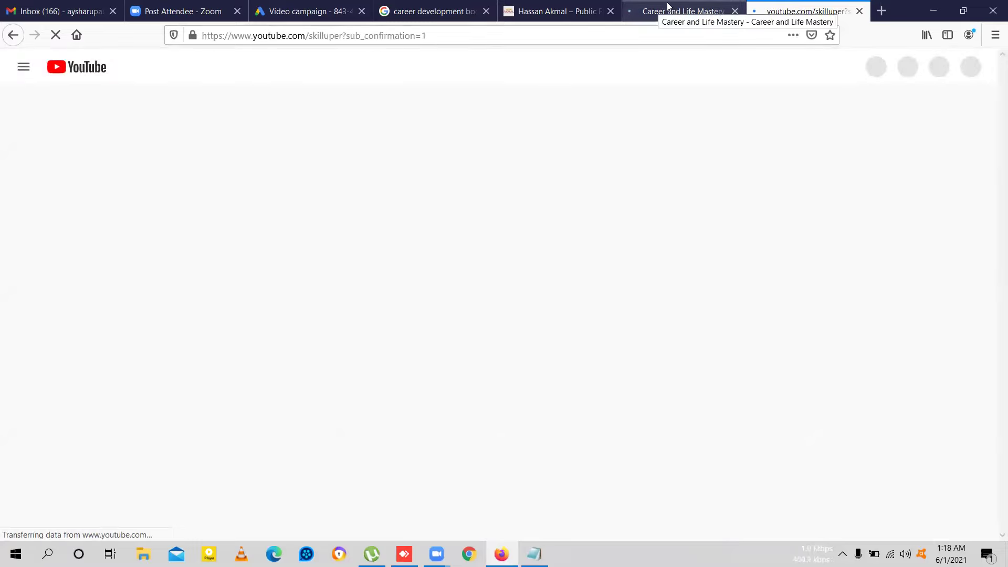
pyautogui.click(659, 6)
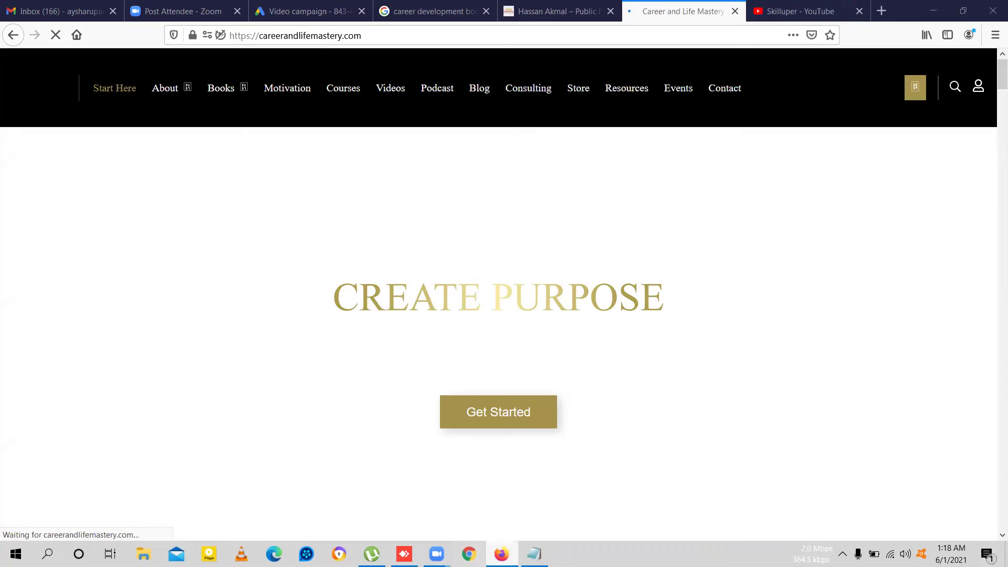
pyautogui.hotkey('alt', 'Tab')
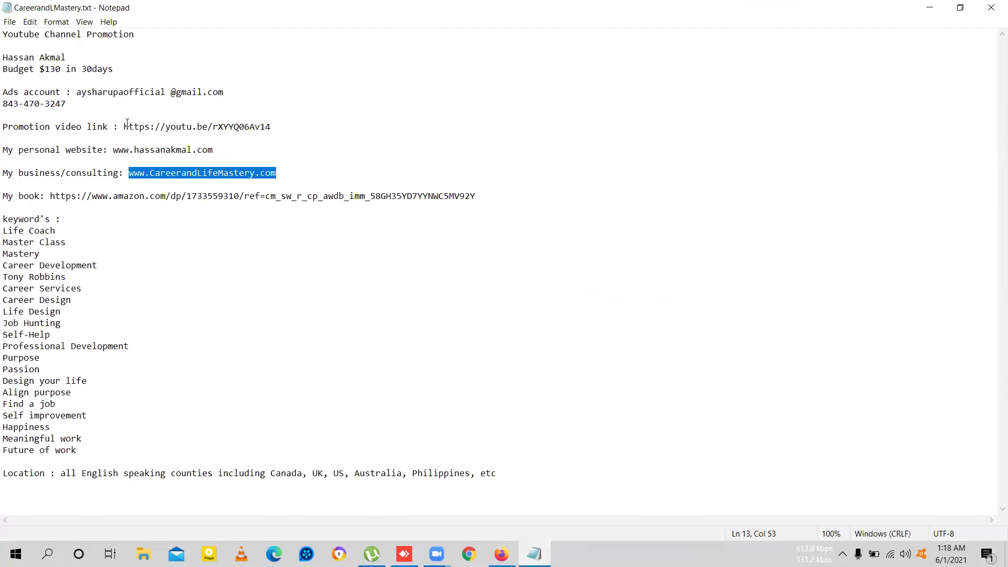
pyautogui.moveTo(124, 128); pyautogui.dragTo(270, 134)
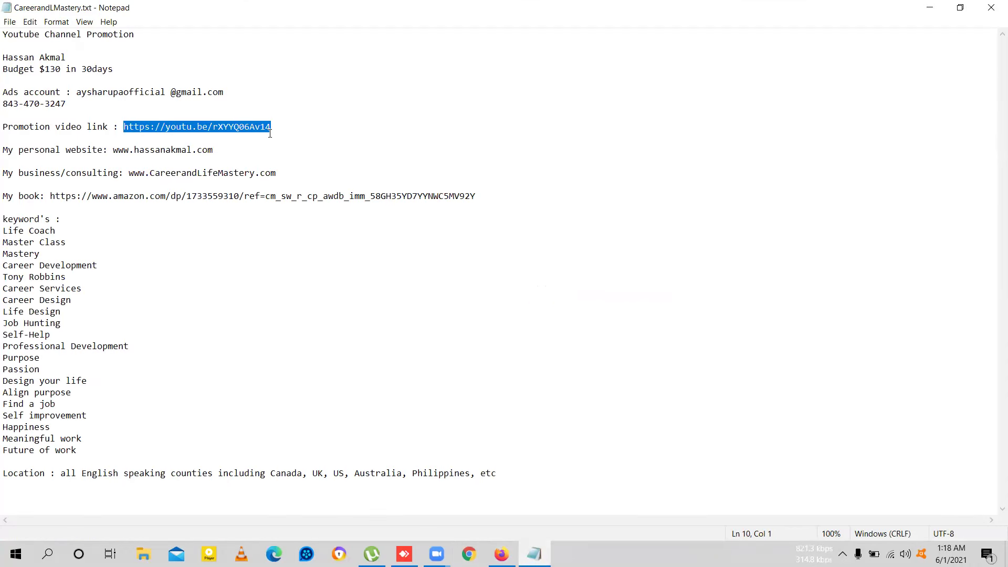
pyautogui.click(245, 92)
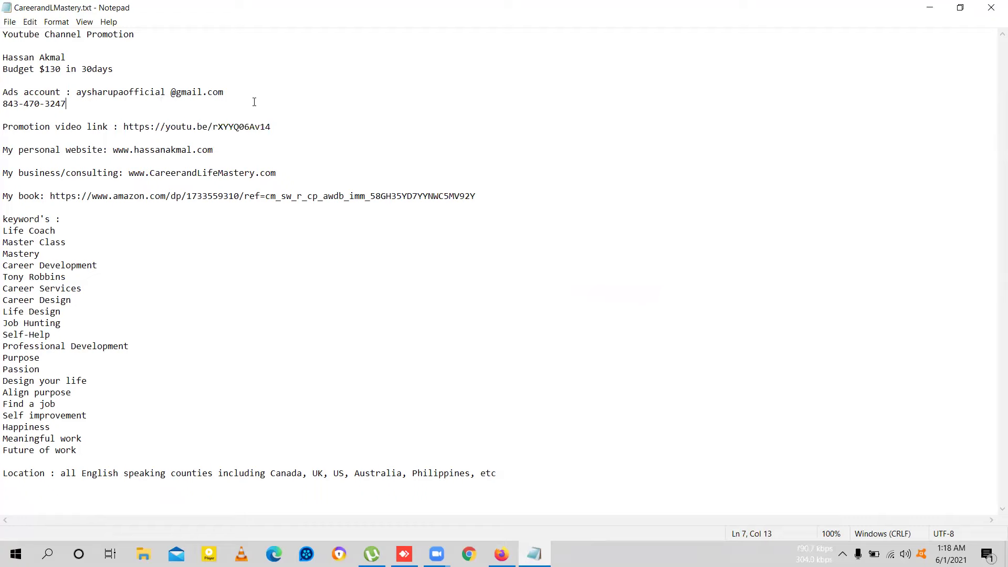
pyautogui.click(220, 106)
pyautogui.press('Return')
pyautogui.press('Return')
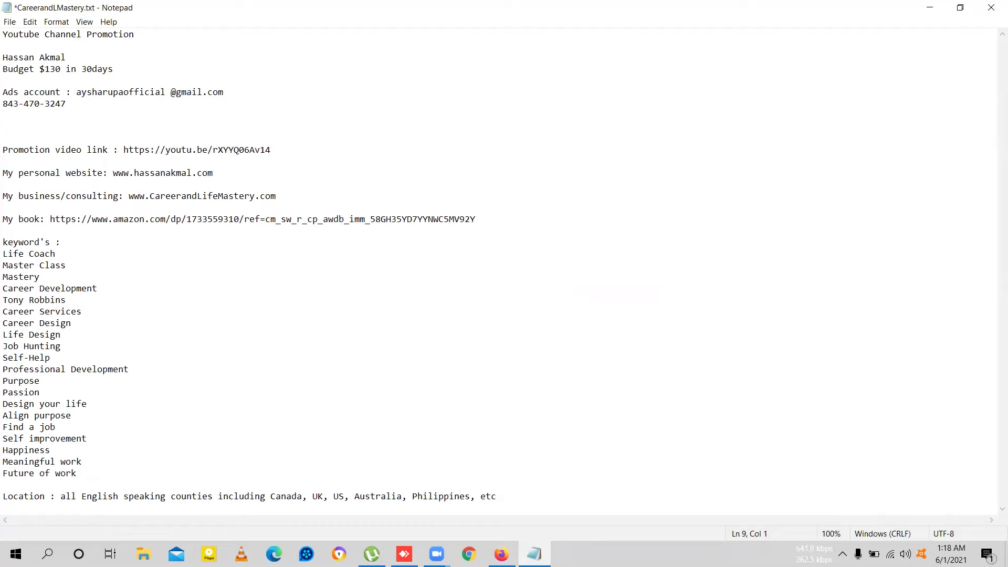
pyautogui.write('http://youtube.com/skilluper?sub_confirmation=1')
pyautogui.press('Return')
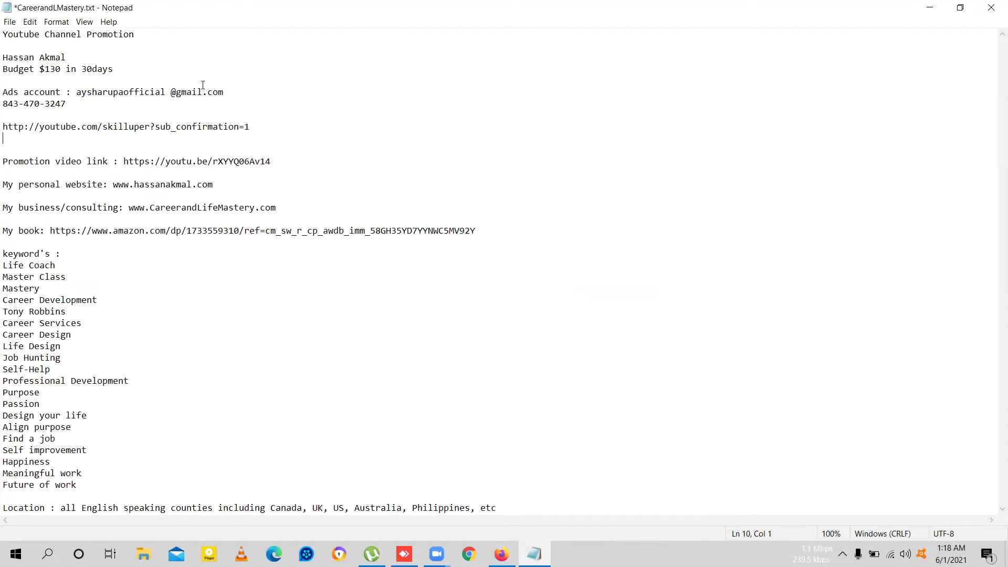
pyautogui.hotkey('ctrl', 's')
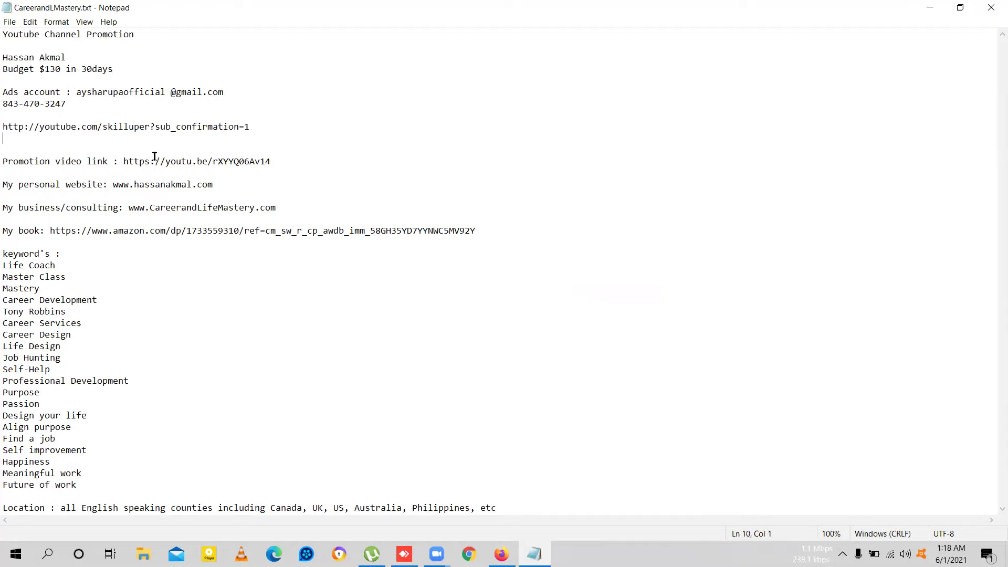
pyautogui.moveTo(124, 162); pyautogui.dragTo(271, 162)
pyautogui.hotkey('ctrl', 'c')
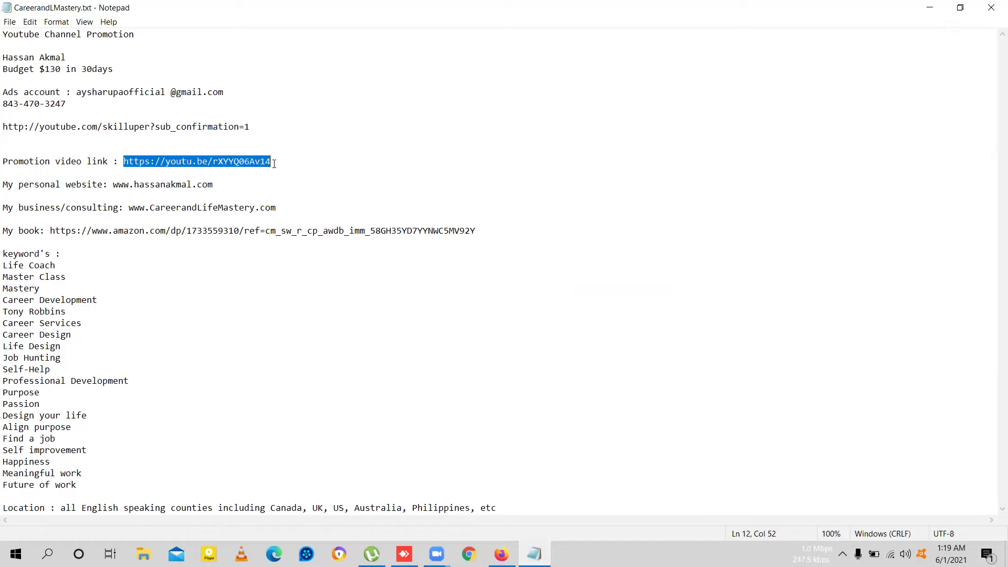
pyautogui.click(501, 554)
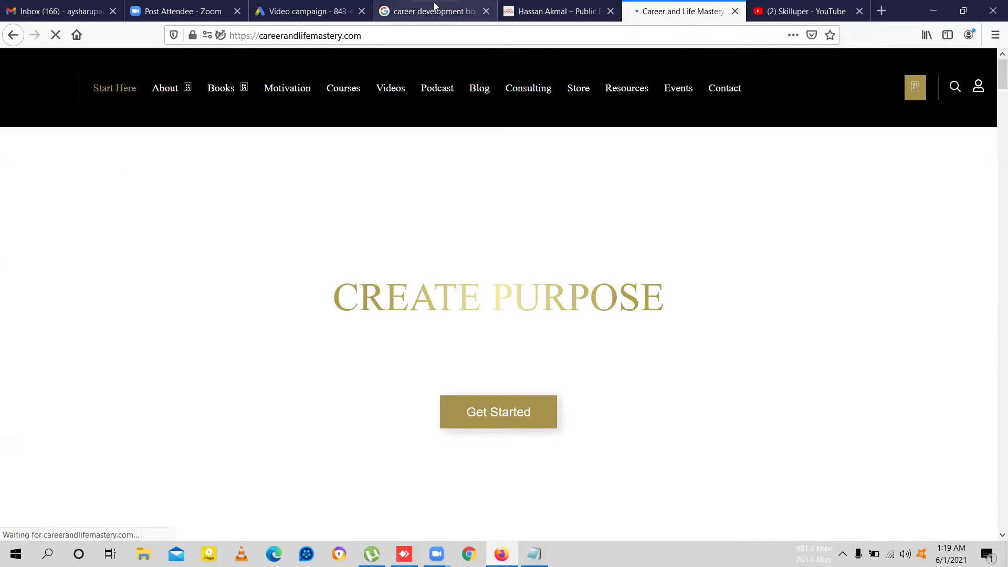
pyautogui.click(415, 11)
pyautogui.click(411, 33)
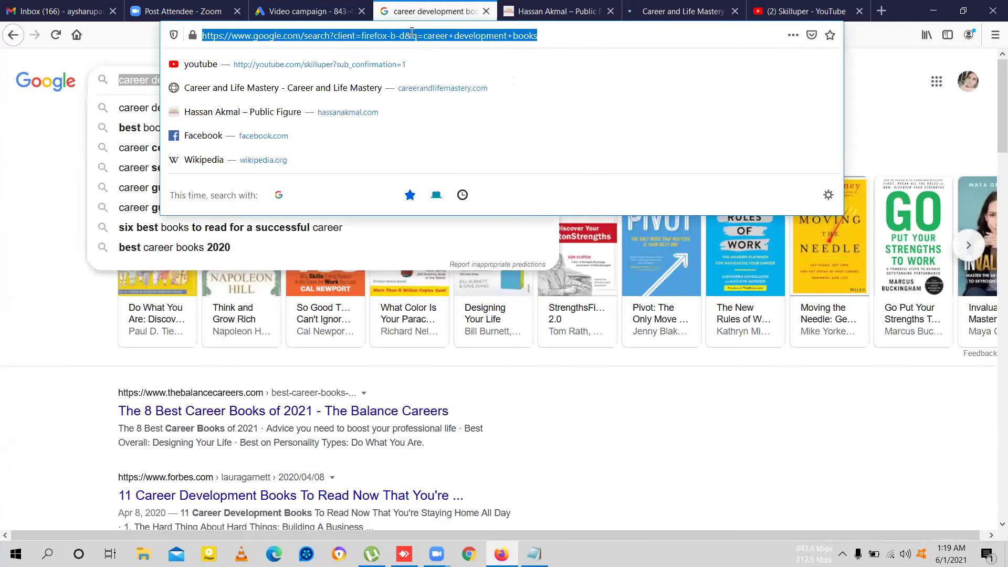
pyautogui.hotkey('ctrl', 'v')
pyautogui.press('Return')
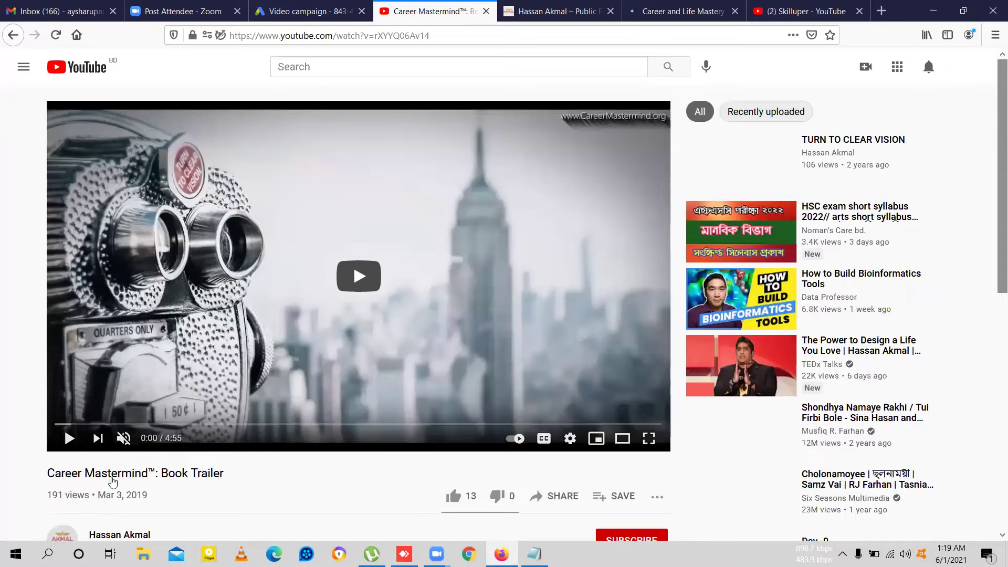
# Step: Copy the title "Career Mastermind™: Book Trailer" from the YouTube video page
pyautogui.hotkey('ctrl', 'l')
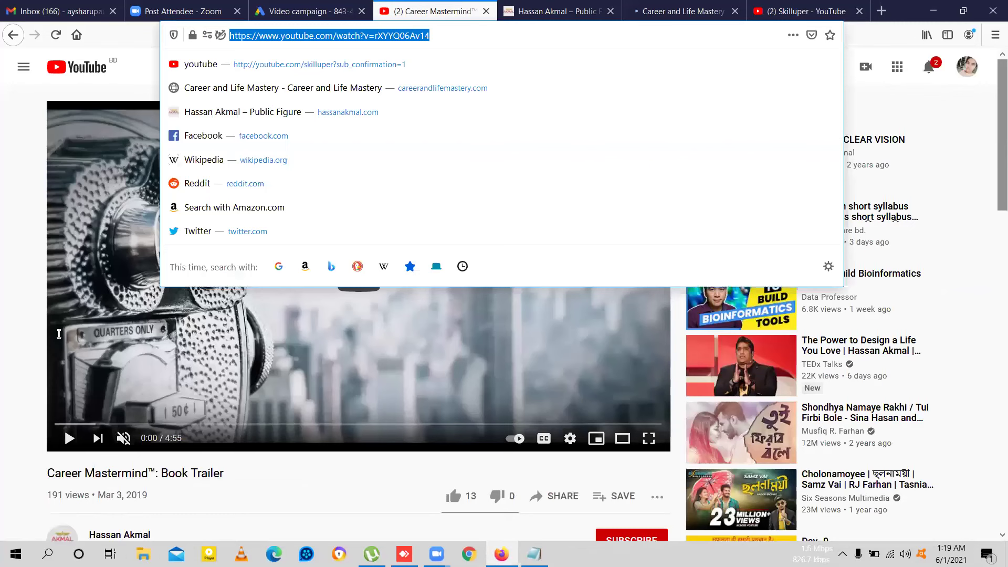
pyautogui.scroll(-3, 71, 336)
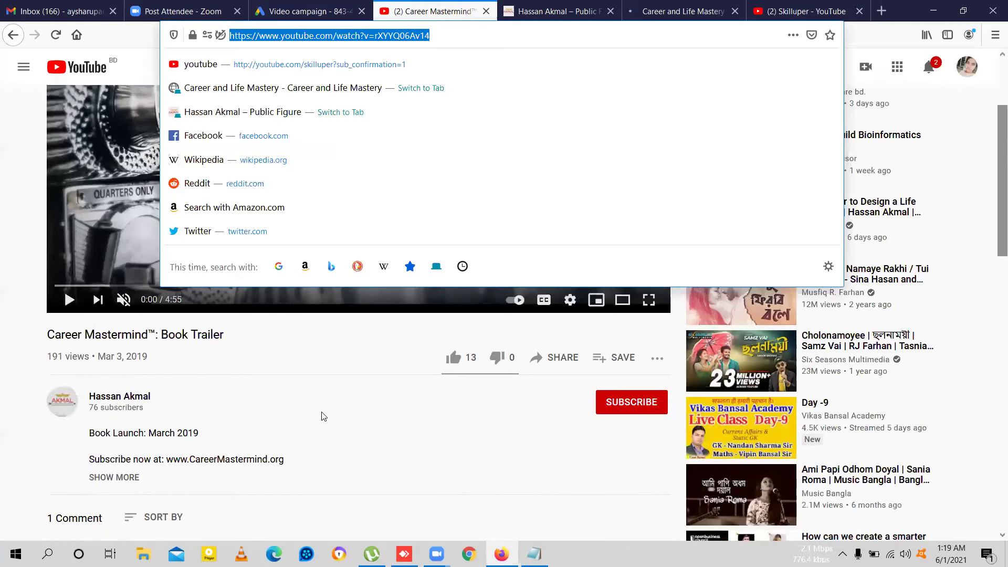
pyautogui.click(336, 397)
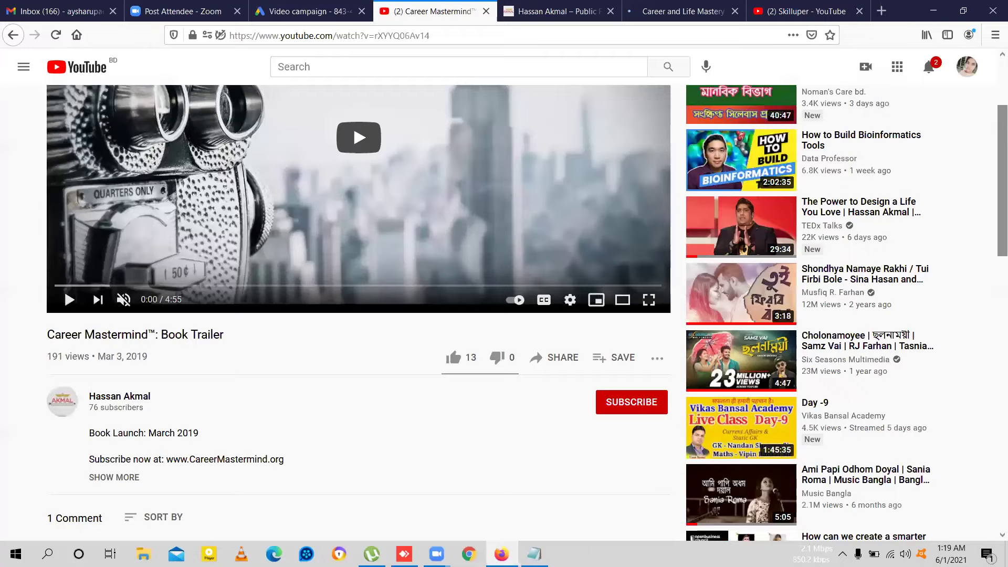
pyautogui.tripleClick(136, 334)
pyautogui.hotkey('ctrl', 'c')
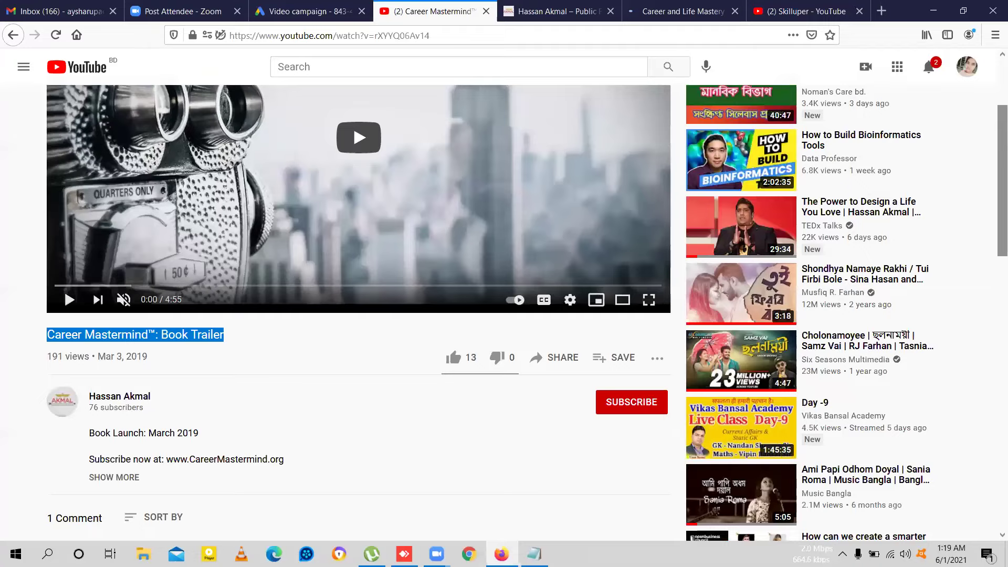
# Step: Paste the copied video title below the subscription link in CareerandLMastery.txt, save the file and return to the YouTube video page
pyautogui.hotkey('alt', 'Tab')
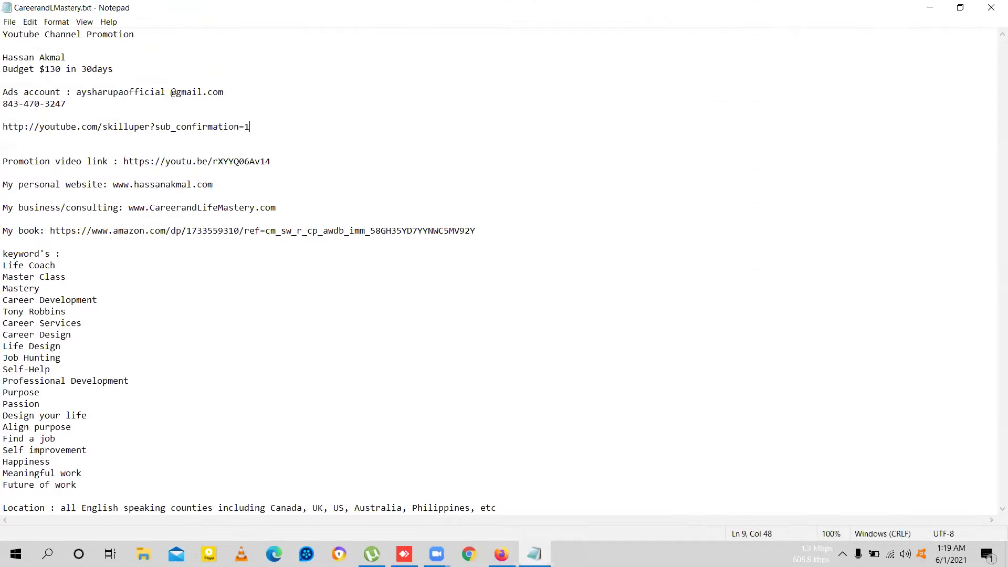
pyautogui.press('Return')
pyautogui.press('Return')
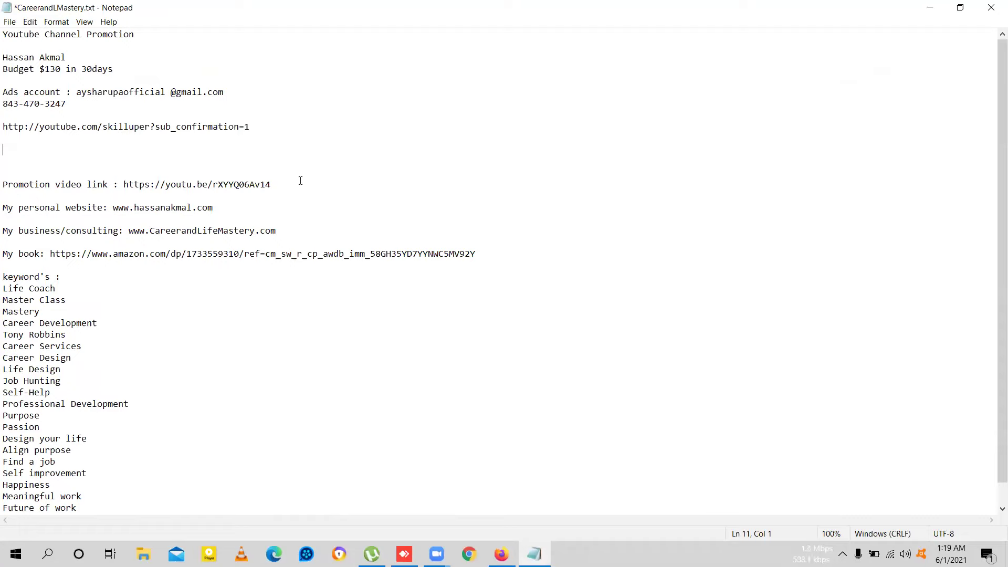
pyautogui.hotkey('ctrl', 'v')
pyautogui.hotkey('ctrl', 's')
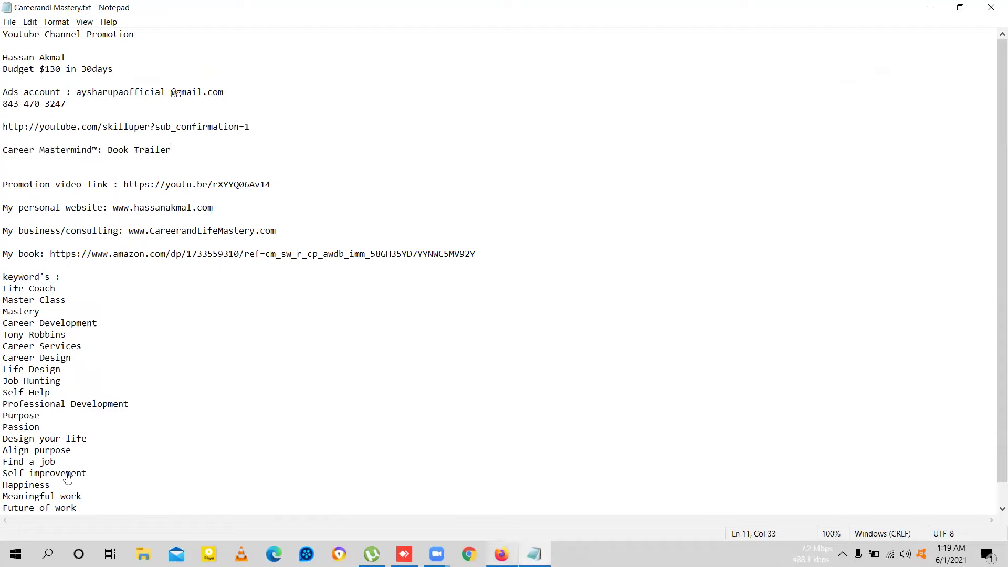
pyautogui.hotkey('alt', 'Tab')
pyautogui.scroll(1, 163, 425)
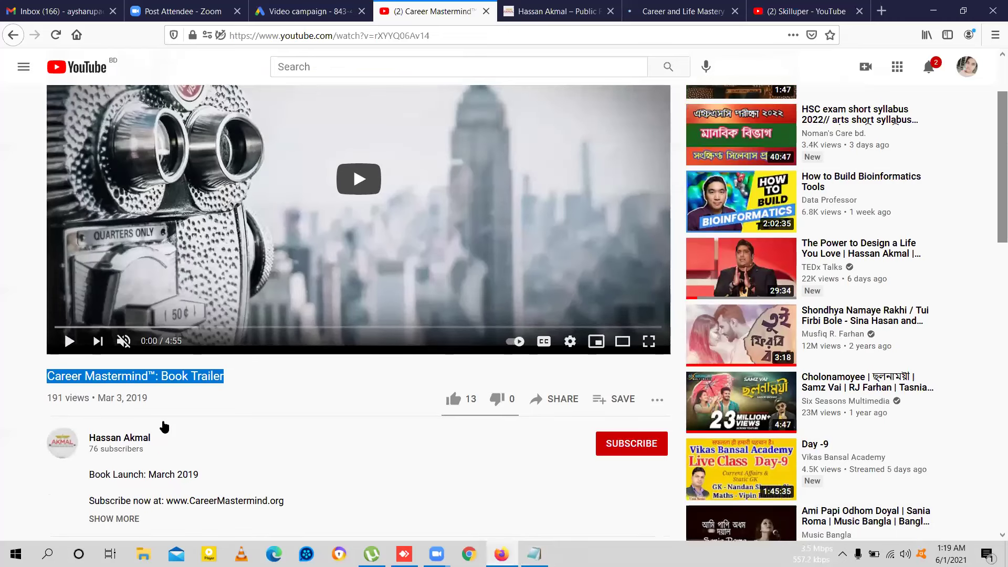
# Step: Open the channel that published the "Career Mastermind™: Book Trailer" video and copy its URL
pyautogui.scroll(1, 164, 427)
pyautogui.scroll(1, 72, 405)
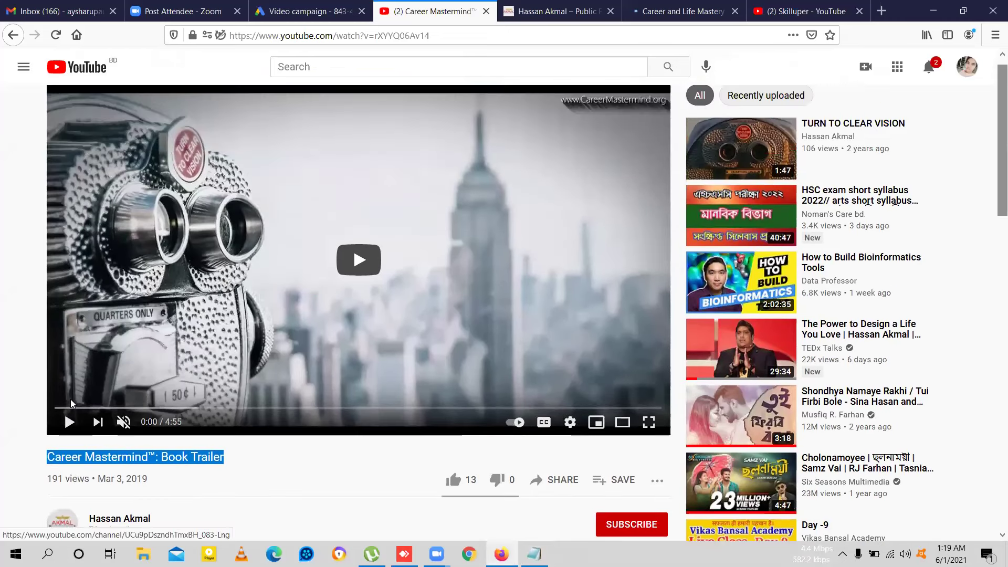
pyautogui.scroll(1, 70, 399)
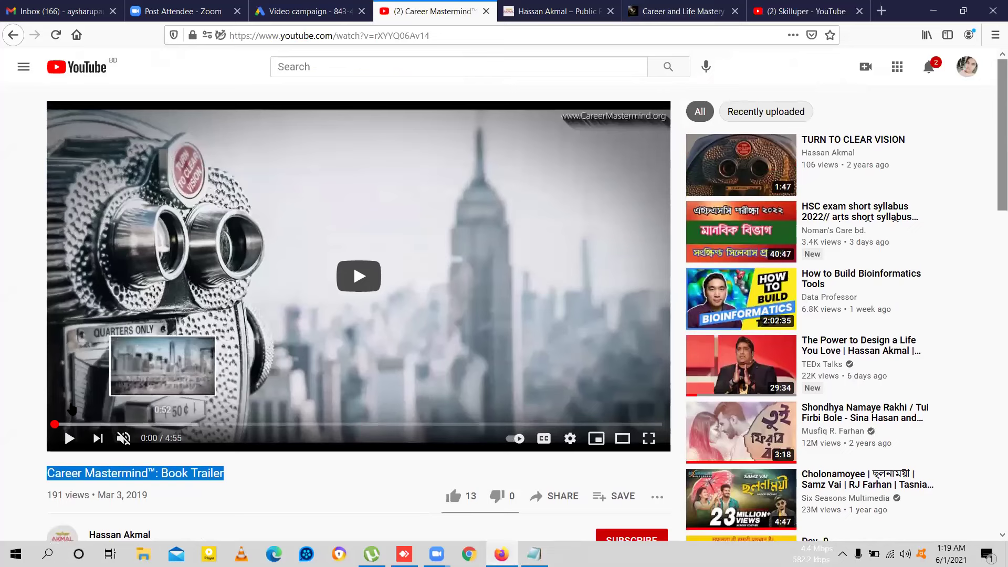
pyautogui.scroll(-3, 72, 409)
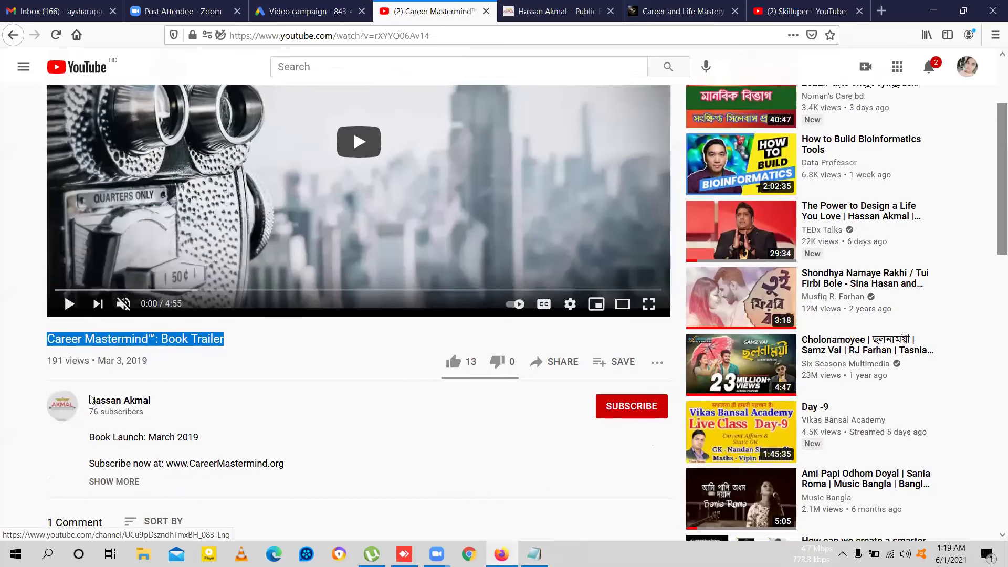
pyautogui.scroll(2, 90, 399)
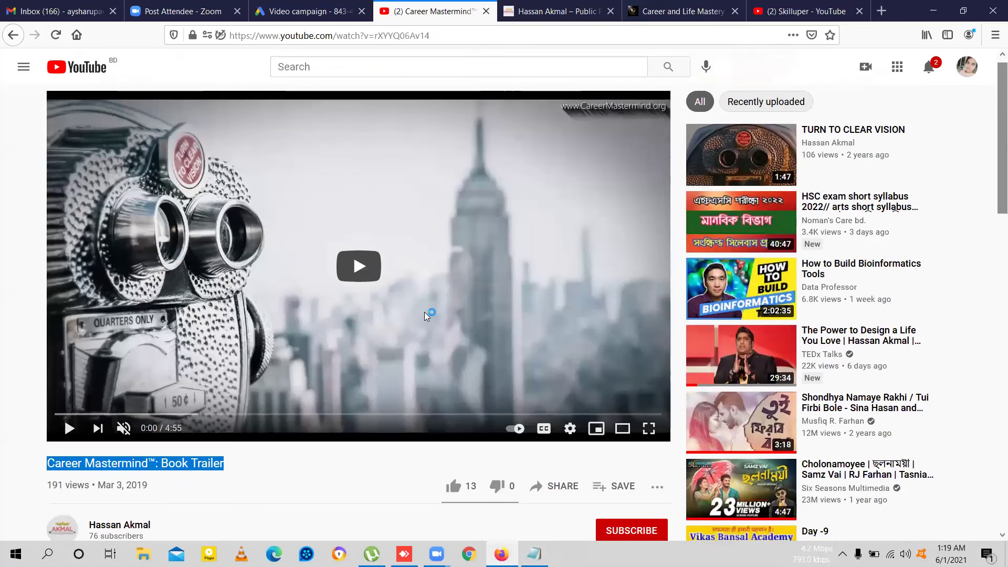
pyautogui.scroll(-2, 424, 311)
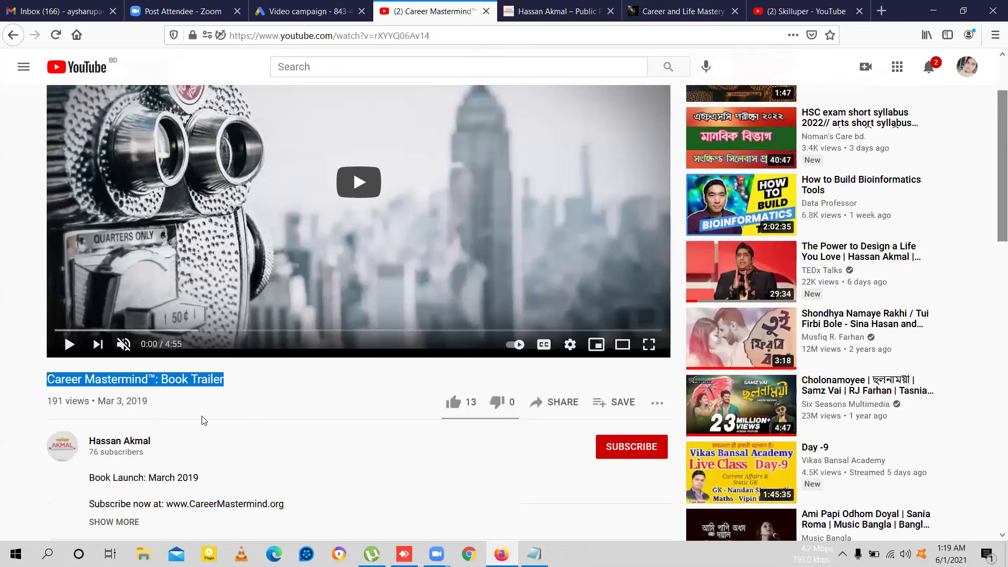
pyautogui.scroll(2, 171, 467)
pyautogui.scroll(-3, 171, 459)
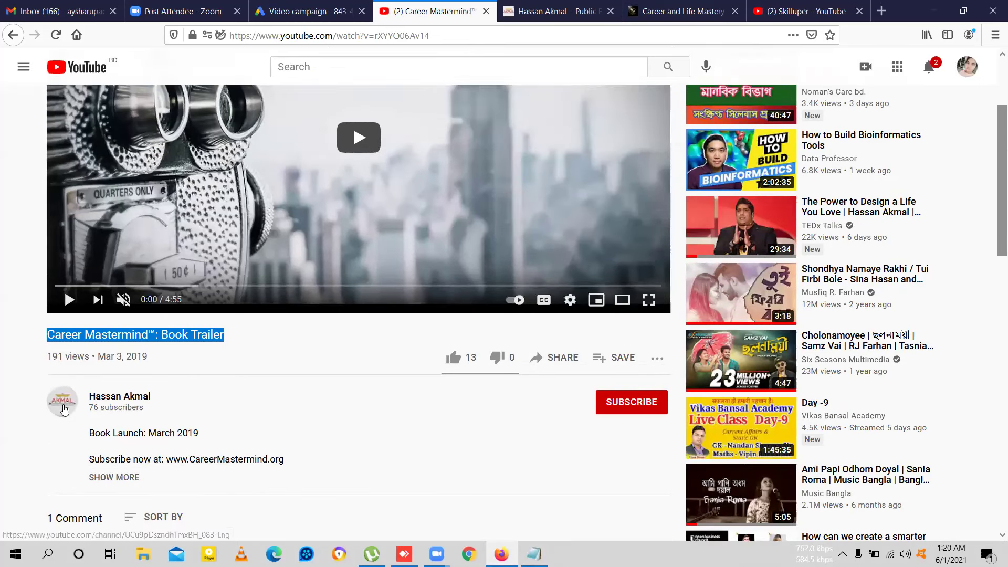
pyautogui.click(63, 409)
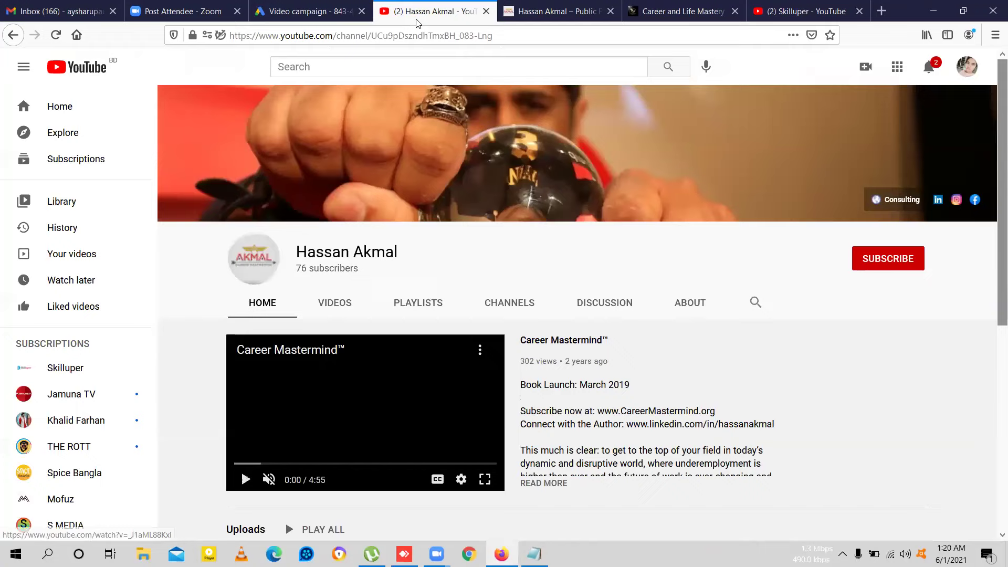
pyautogui.click(420, 35)
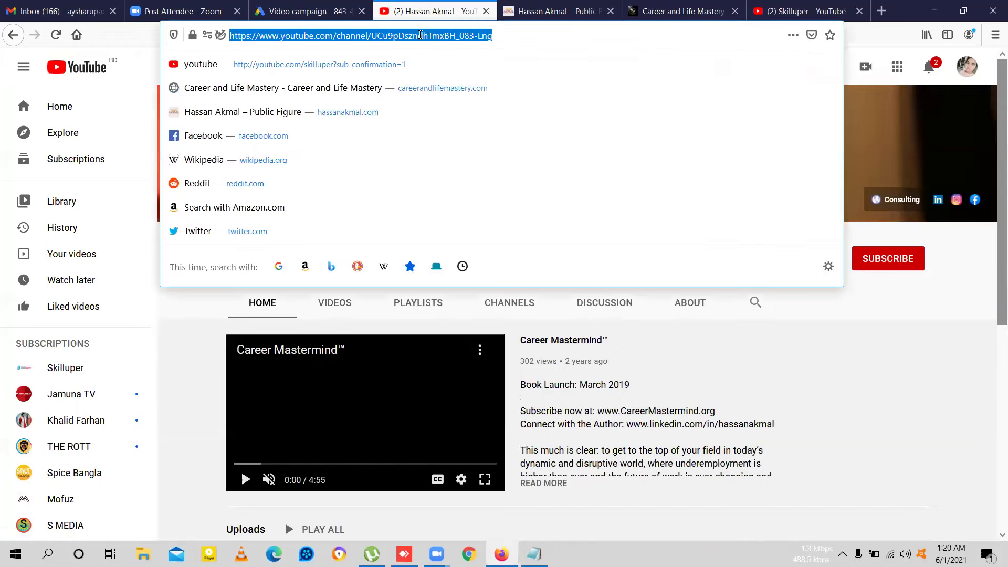
# Step: Paste the copied channel URL on its own line below the video title in CareerandLMastery.txt and save the file
pyautogui.click(336, 11)
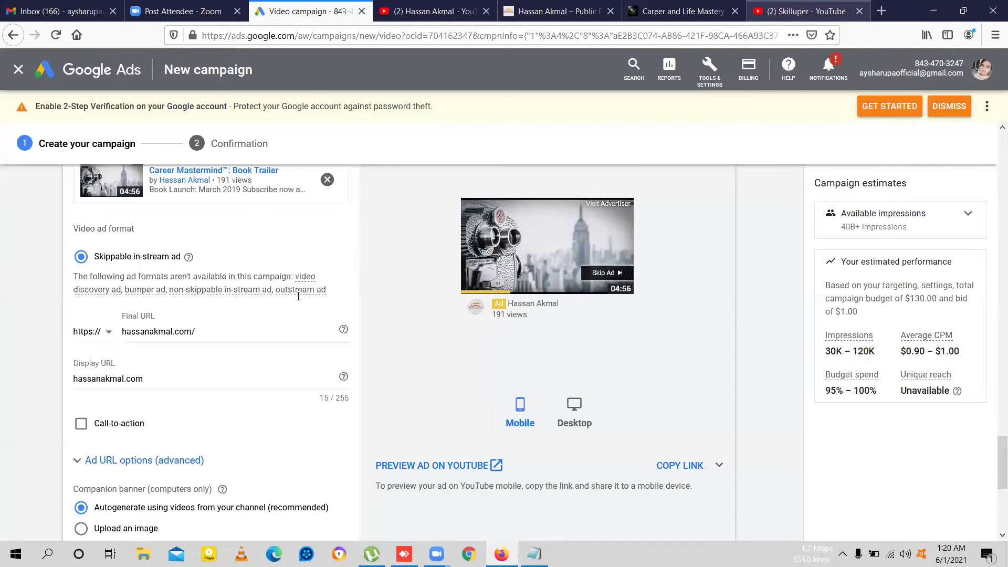
pyautogui.hotkey('alt', 'Tab')
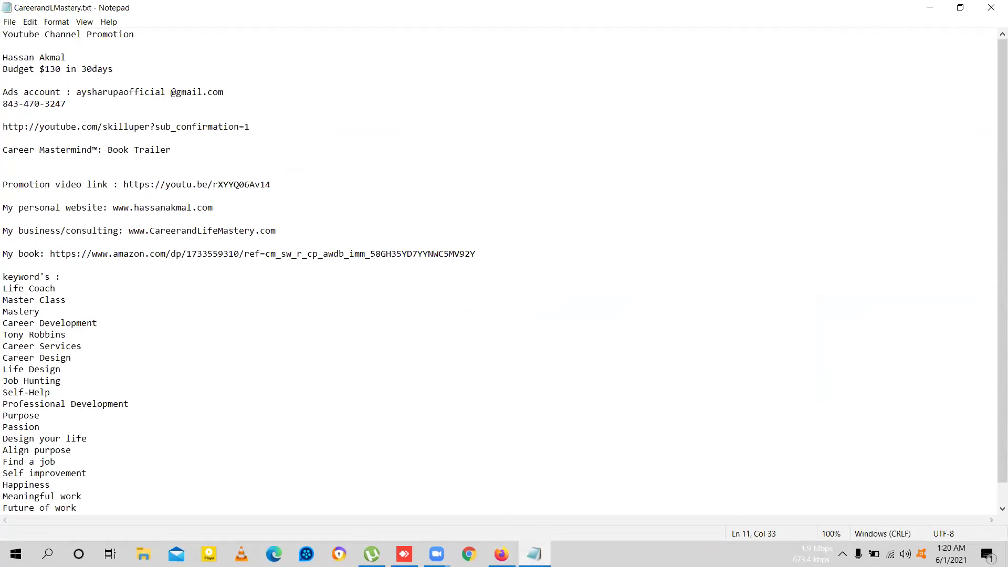
pyautogui.press('Return')
pyautogui.press('Return')
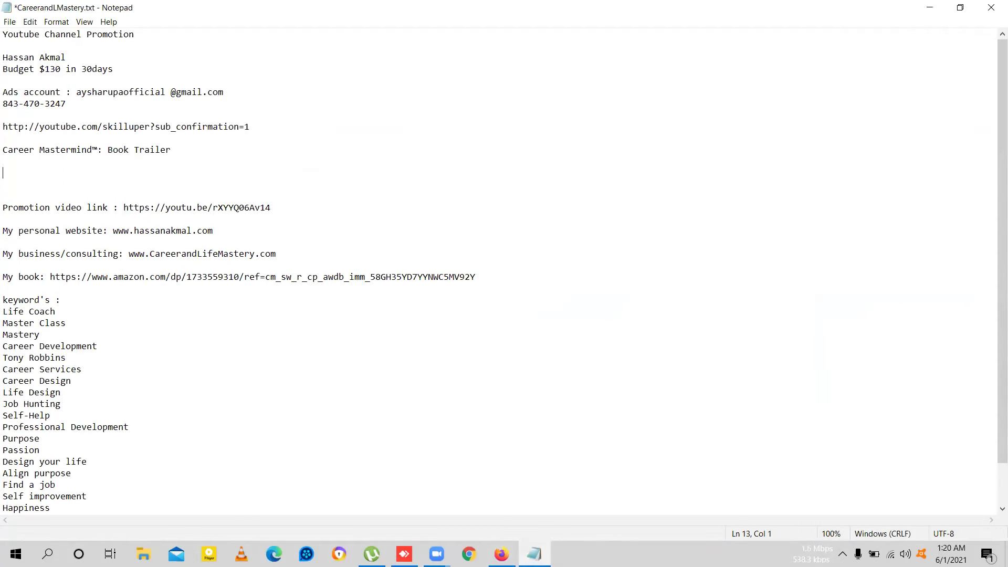
pyautogui.write('https://www.youtube.com/channel/UCu9pDszndhTmxBH_083-Lng')
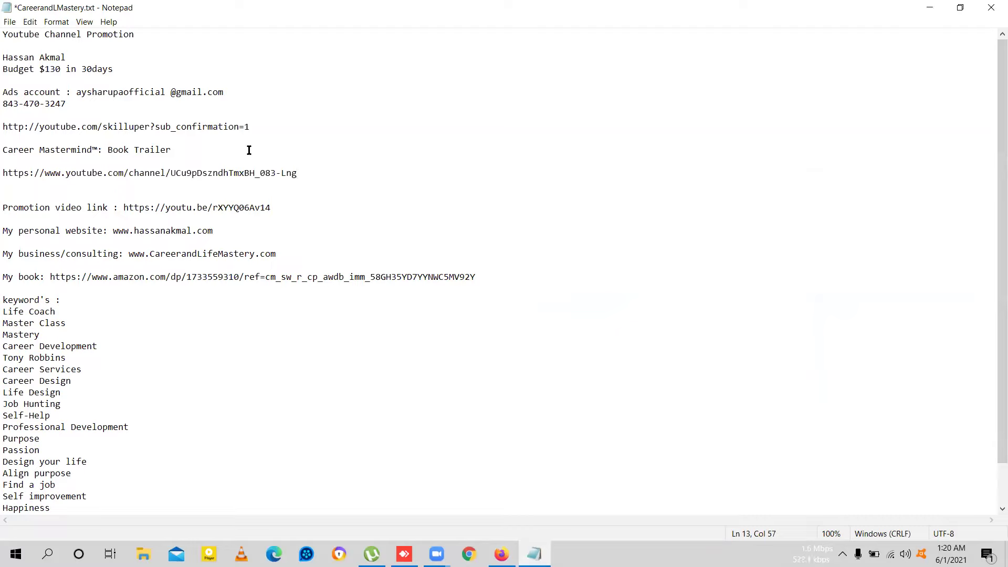
pyautogui.hotkey('ctrl', 's')
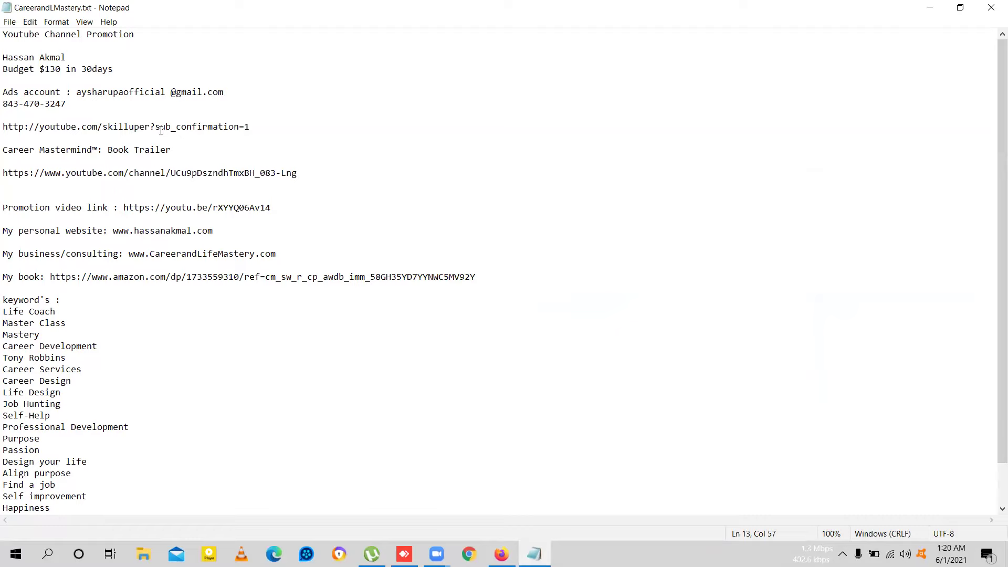
pyautogui.moveTo(151, 129); pyautogui.dragTo(4, 130)
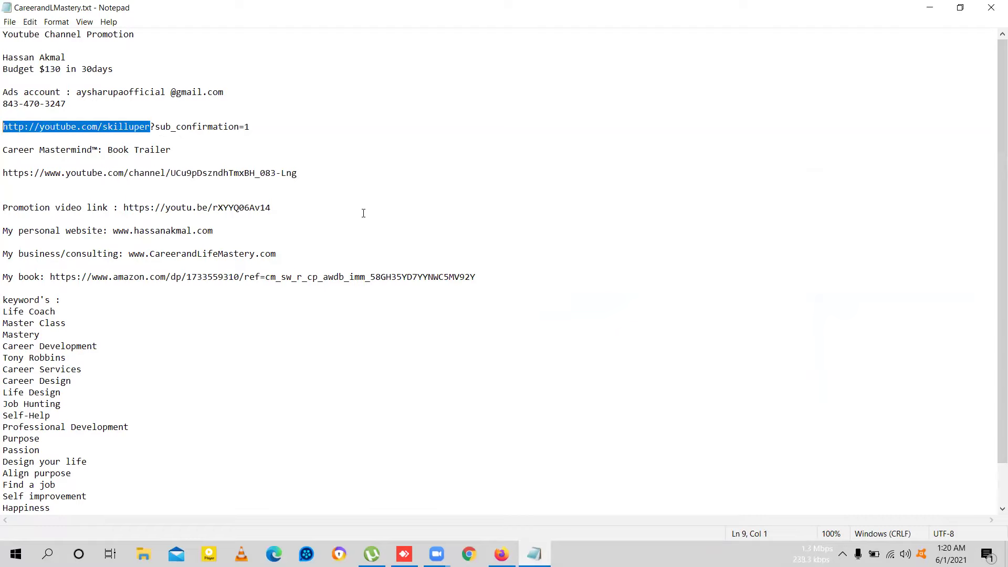
pyautogui.click(298, 175)
pyautogui.click(242, 181)
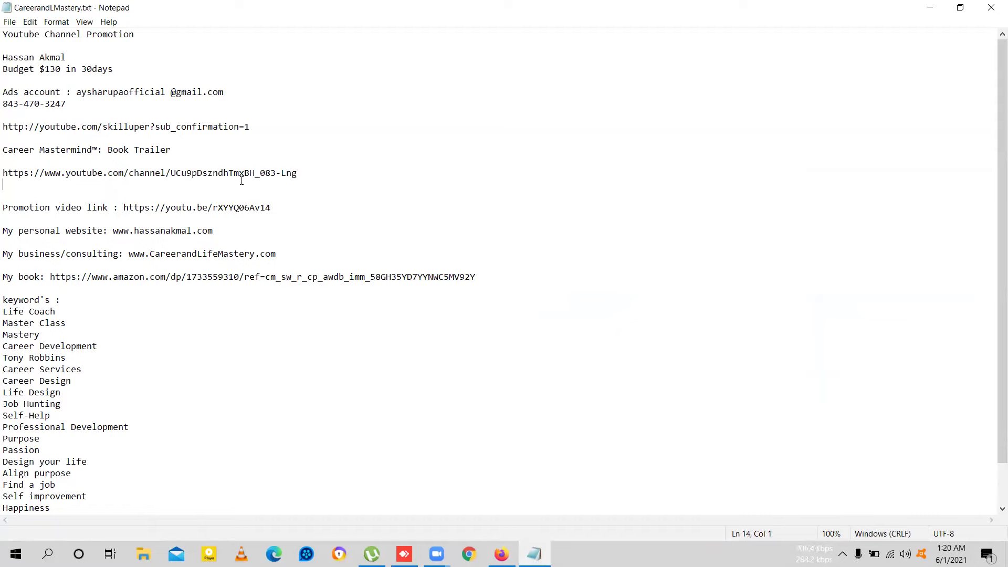
pyautogui.moveTo(49, 180); pyautogui.dragTo(6, 173)
pyautogui.hotkey('ctrl', 'c')
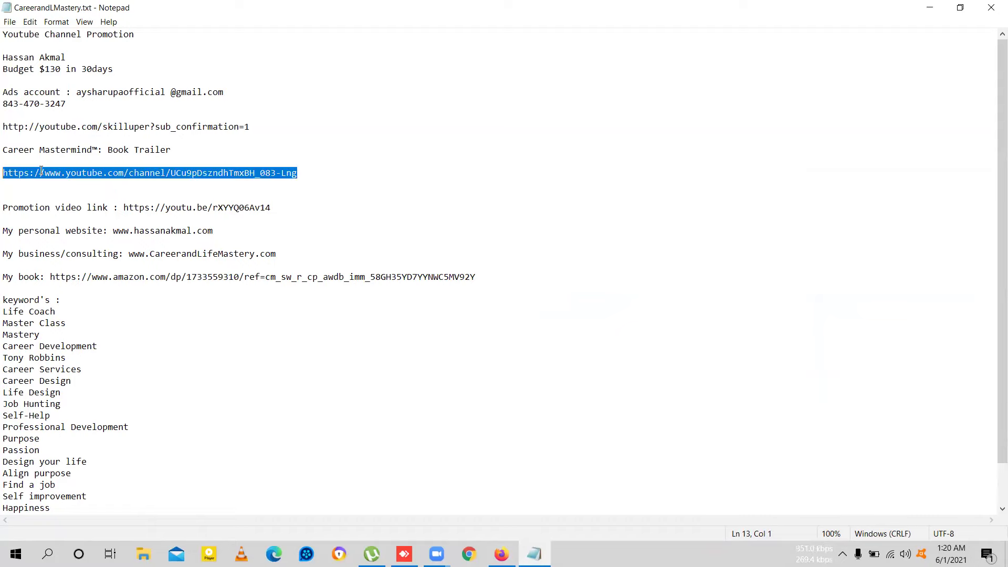
pyautogui.click(72, 173)
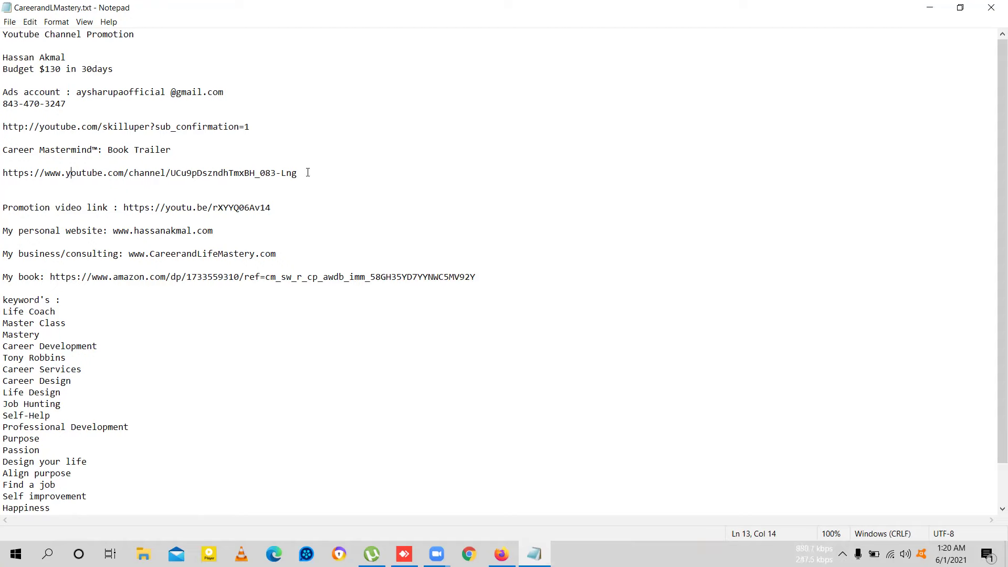
pyautogui.moveTo(297, 174); pyautogui.dragTo(46, 177)
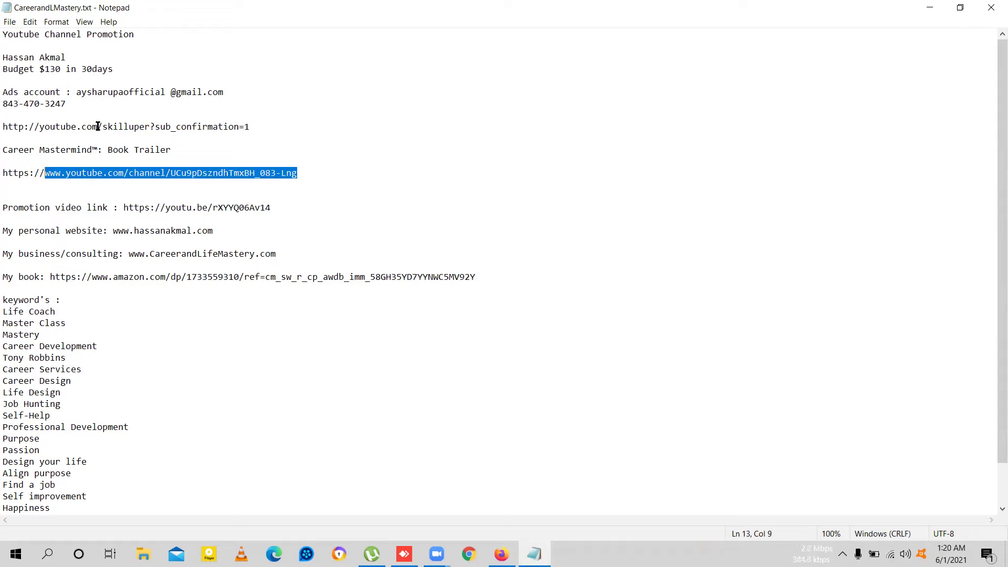
pyautogui.moveTo(147, 127); pyautogui.dragTo(42, 122)
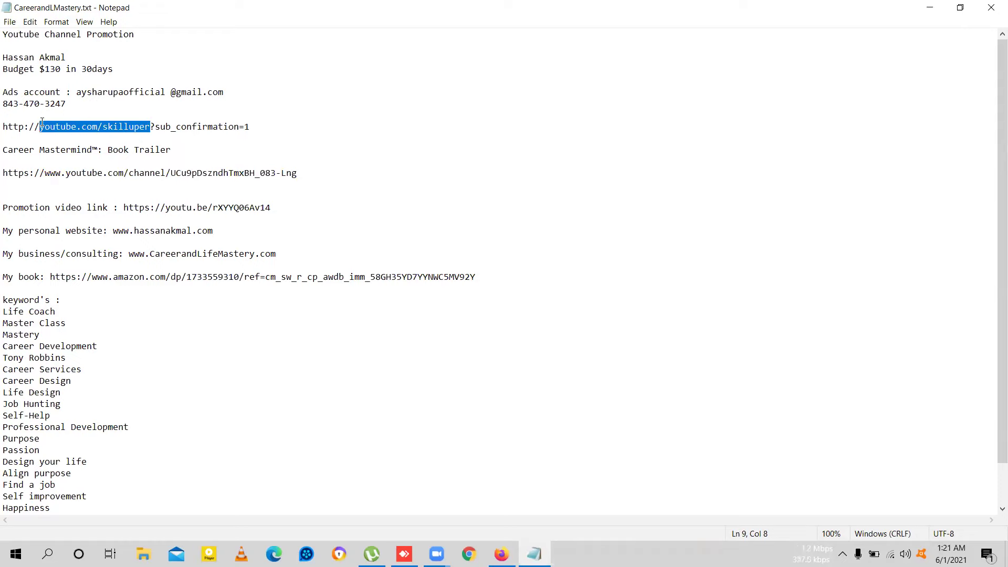
pyautogui.hotkey('ctrl', 'v')
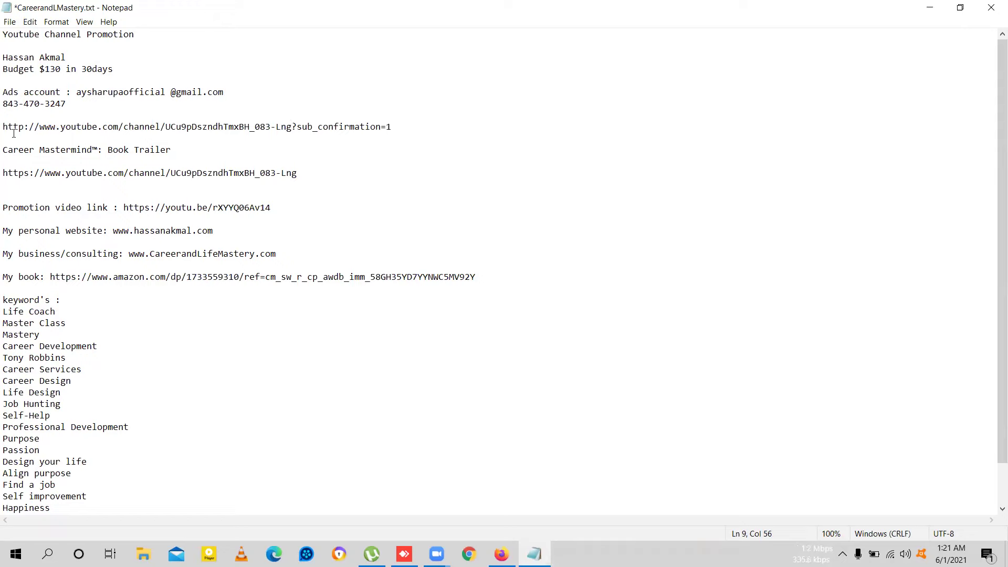
# Step: Copy the complete subscription link from Notepad, open it in a new Firefox tab and subscribe to the channel
pyautogui.moveTo(5, 127); pyautogui.dragTo(343, 140)
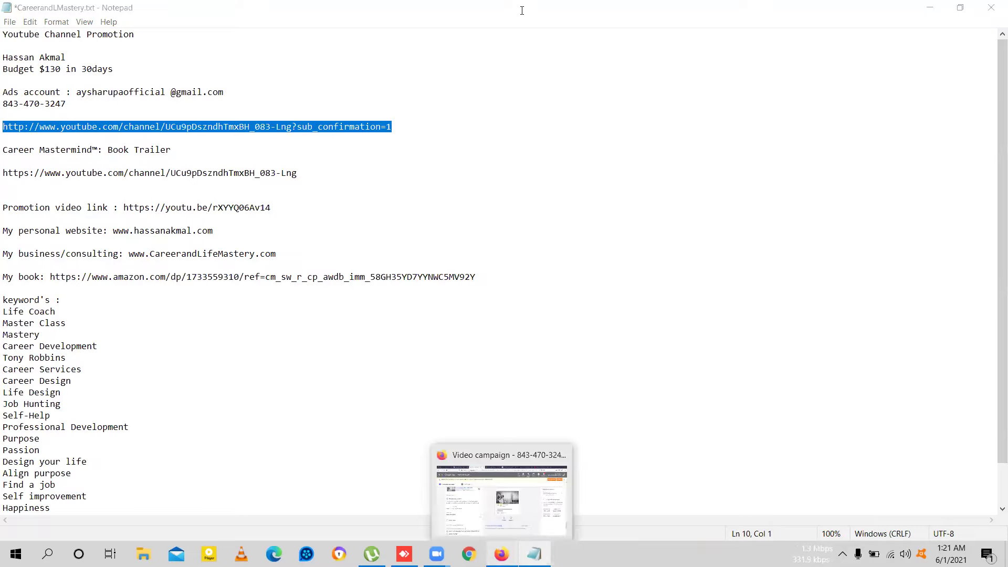
pyautogui.click(502, 554)
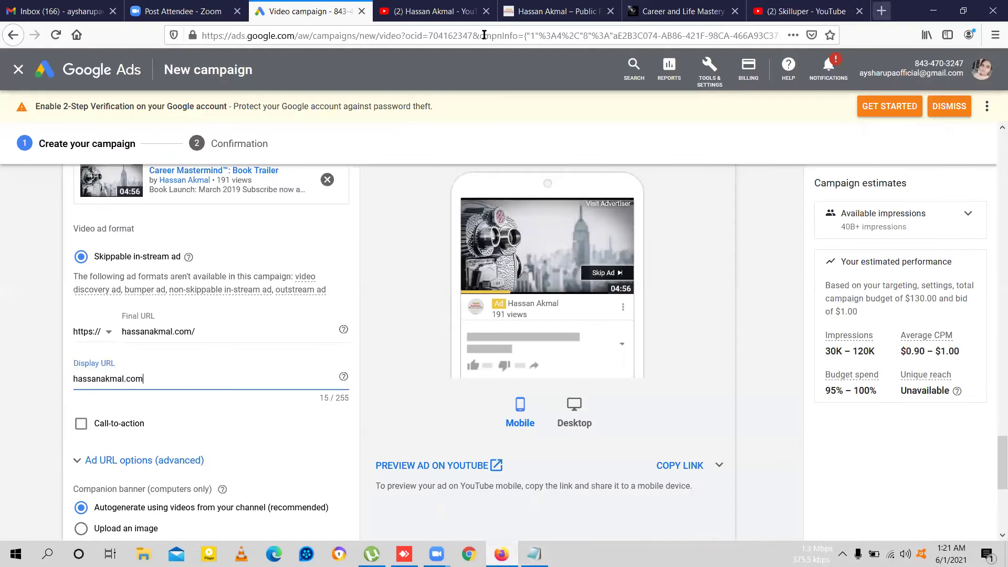
pyautogui.hotkey('ctrl', 't')
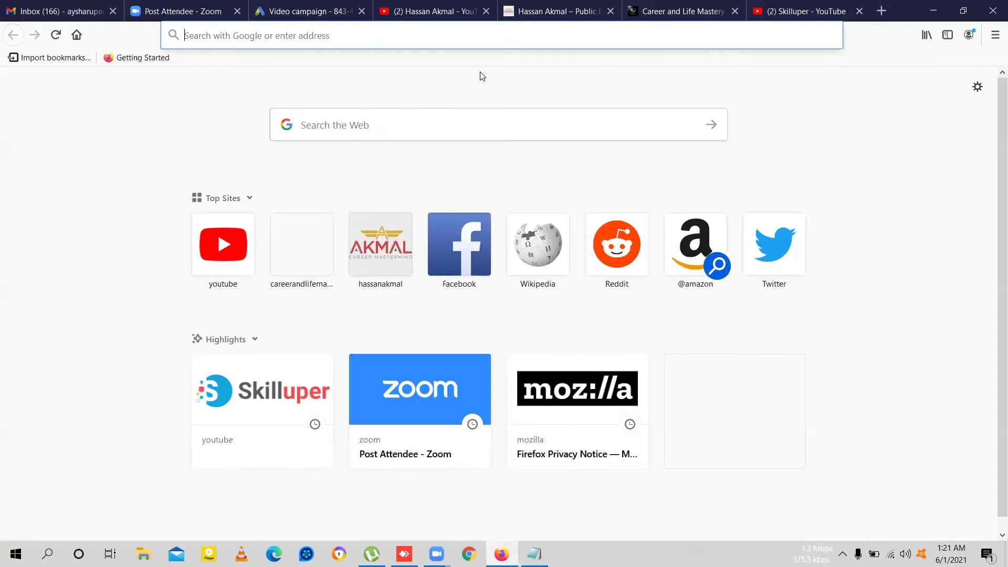
pyautogui.write('http://www.youtube.com/channel/UCu9pDszndhTmxBH_083-Lng?sub_confirmation=1')
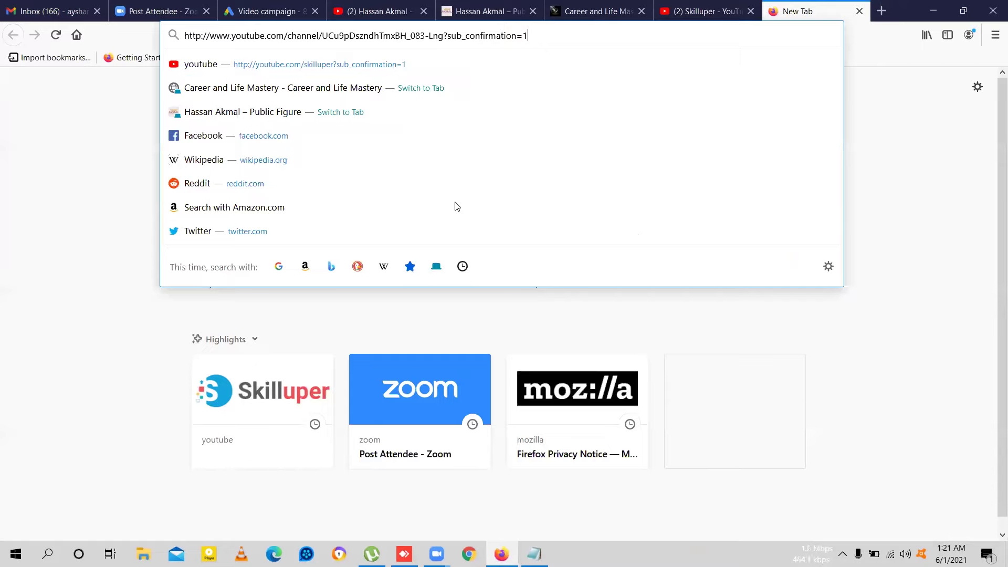
pyautogui.press('Return')
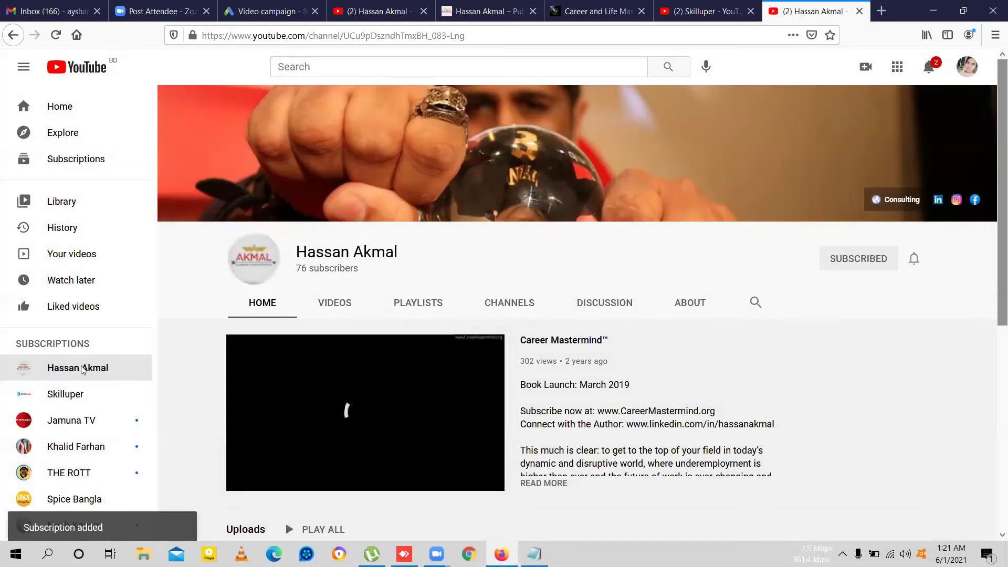
# Step: Return to the Google Ads campaign and replace the video ad's final URL with the copied subscription link
pyautogui.hotkey('ctrl', '3')
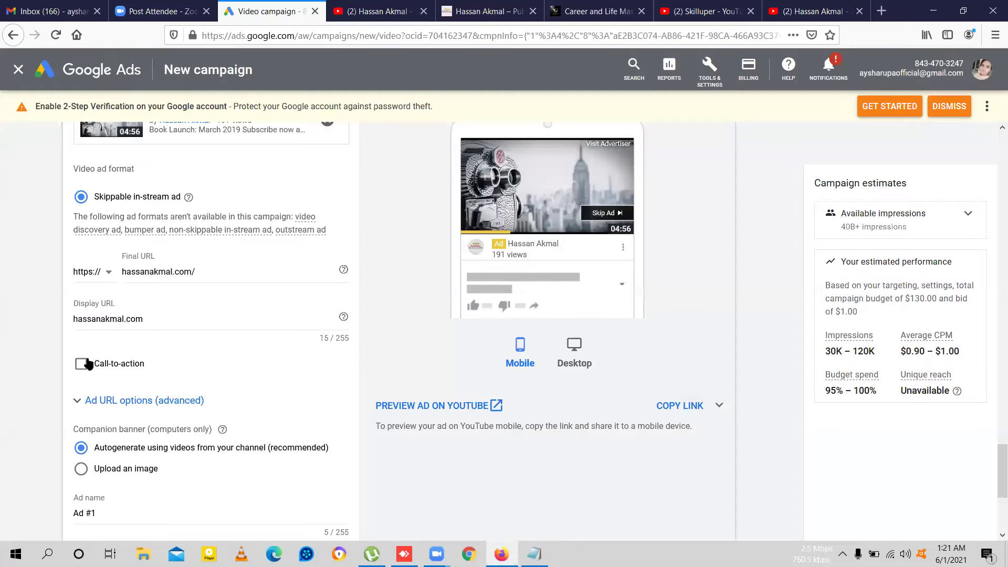
pyautogui.click(167, 320)
pyautogui.click(201, 259)
pyautogui.scroll(1, 202, 262)
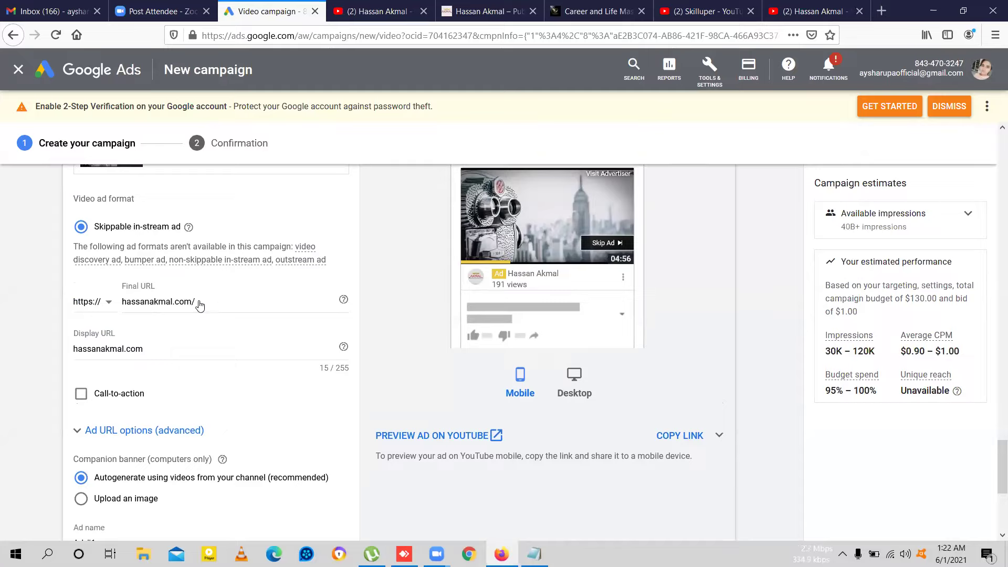
pyautogui.scroll(2, 200, 306)
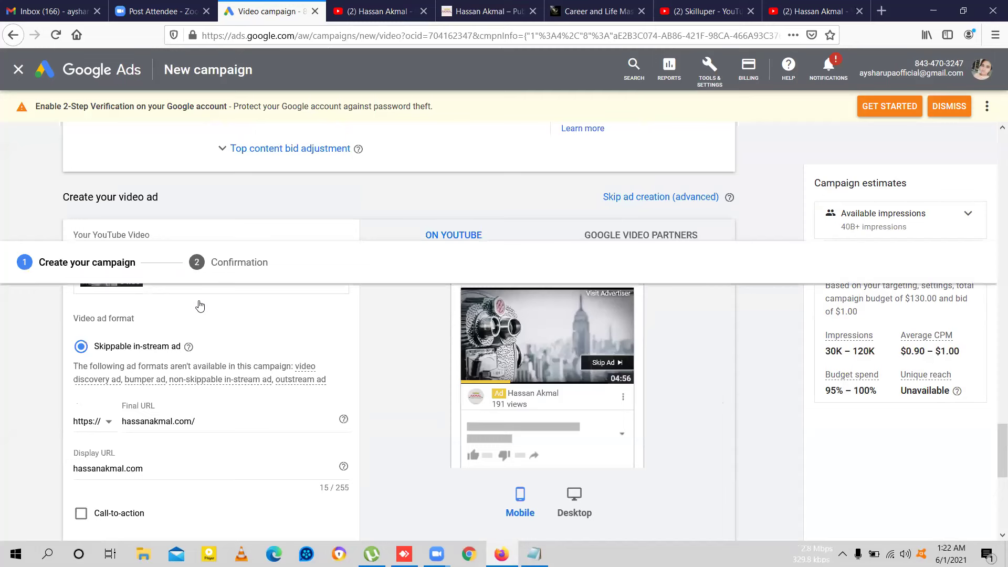
pyautogui.scroll(1, 200, 305)
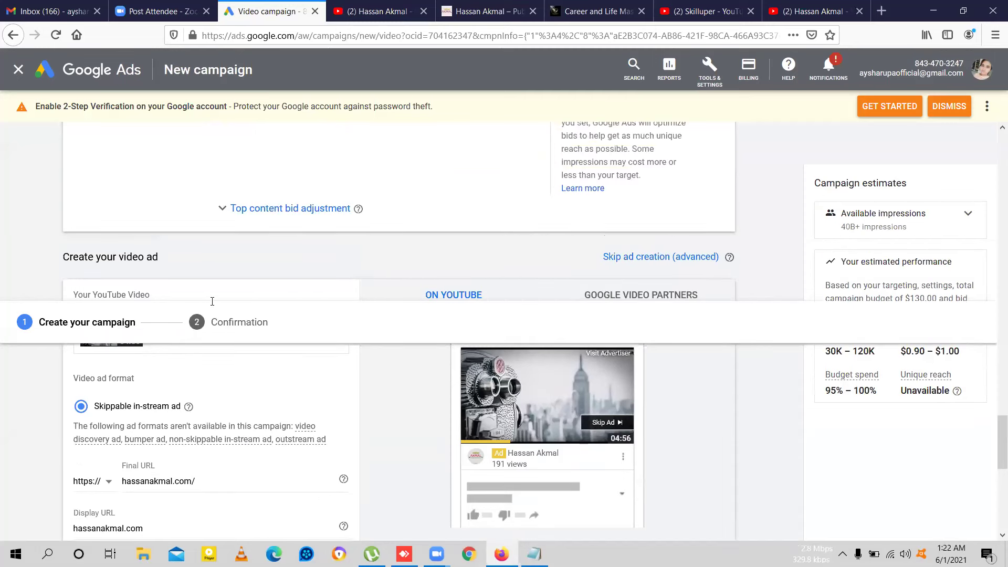
pyautogui.scroll(-3, 215, 304)
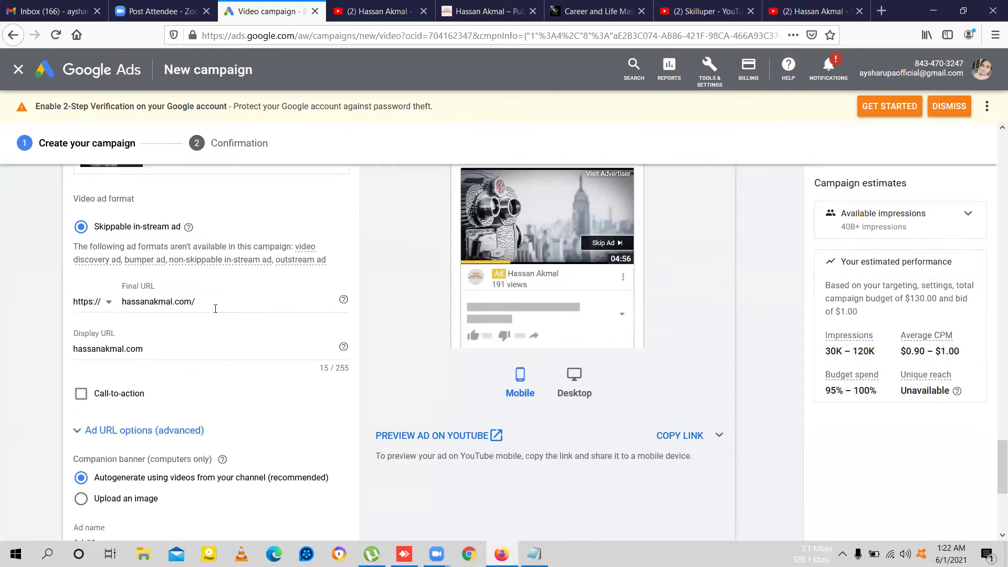
pyautogui.click(126, 302)
pyautogui.hotkey('ctrl', 'a')
pyautogui.hotkey('ctrl', 'v')
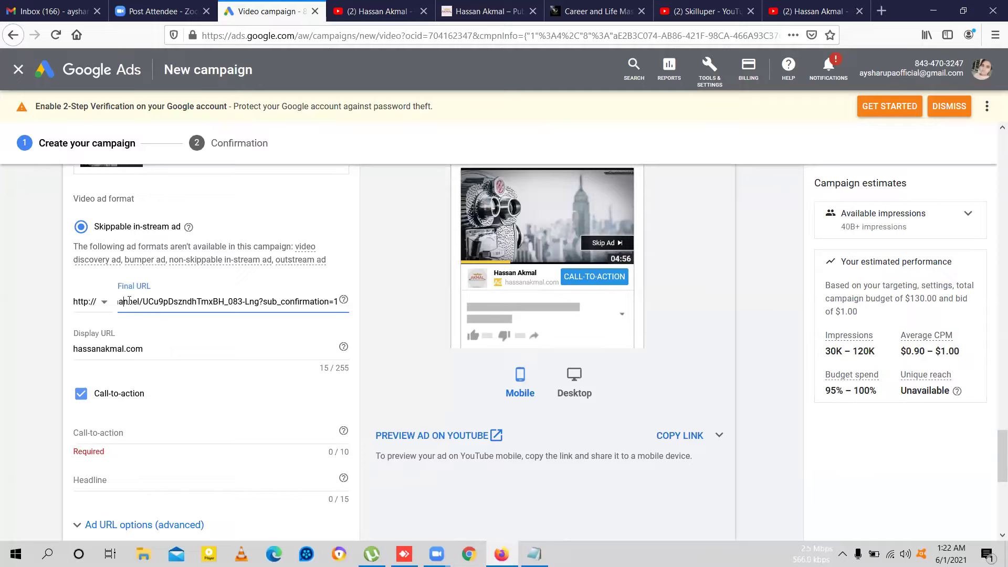
pyautogui.press('Left')
pyautogui.press('Left')
pyautogui.press('Left')
pyautogui.press('Left')
pyautogui.press('Left')
pyautogui.press('Left')
pyautogui.press('Left')
pyautogui.press('Left')
pyautogui.press('Left')
pyautogui.press('Left')
pyautogui.press('Left')
pyautogui.press('Left')
pyautogui.press('Left')
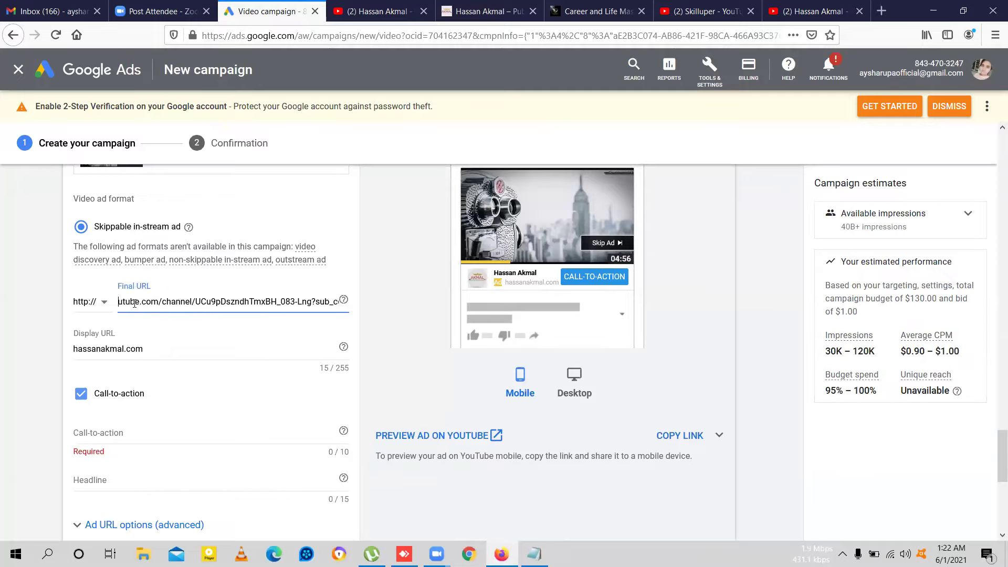
pyautogui.press('Left')
pyautogui.press('Left')
pyautogui.press('Left')
pyautogui.hotkey('ctrl', 'a')
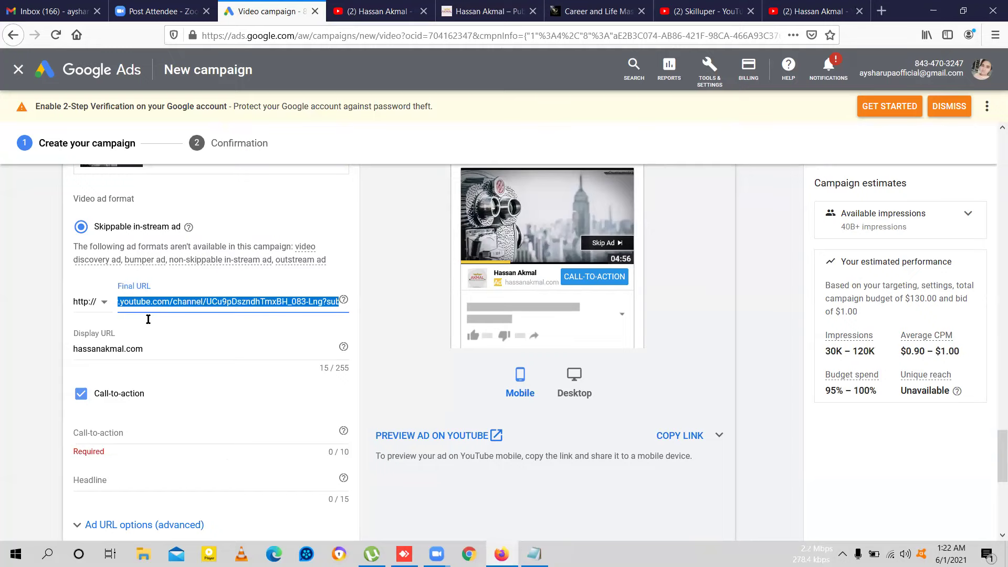
pyautogui.press('BackSpace')
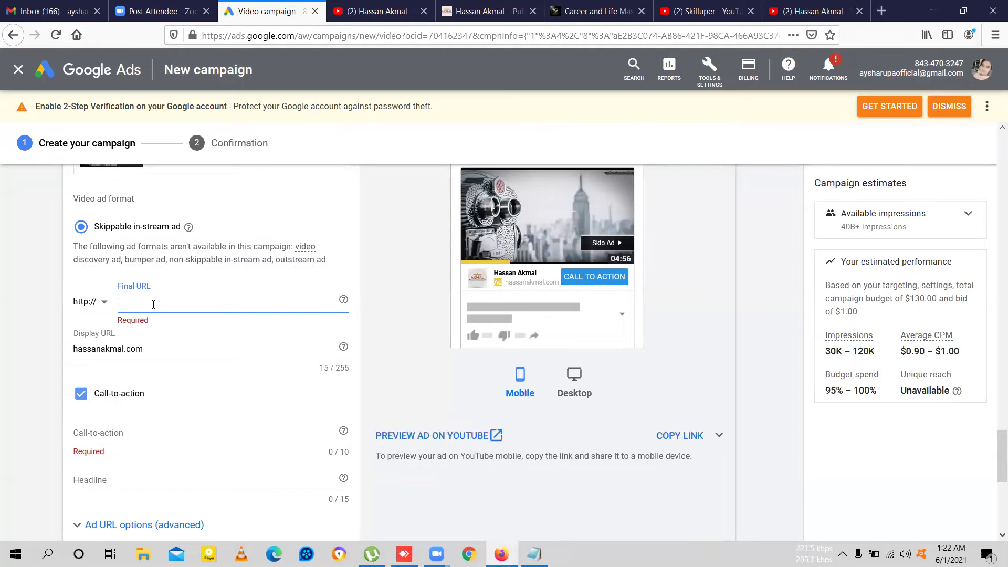
pyautogui.write('www.youtube.com/channel/UCu9pDszndhTmxBH_083-Lng?sub_confirmation=1')
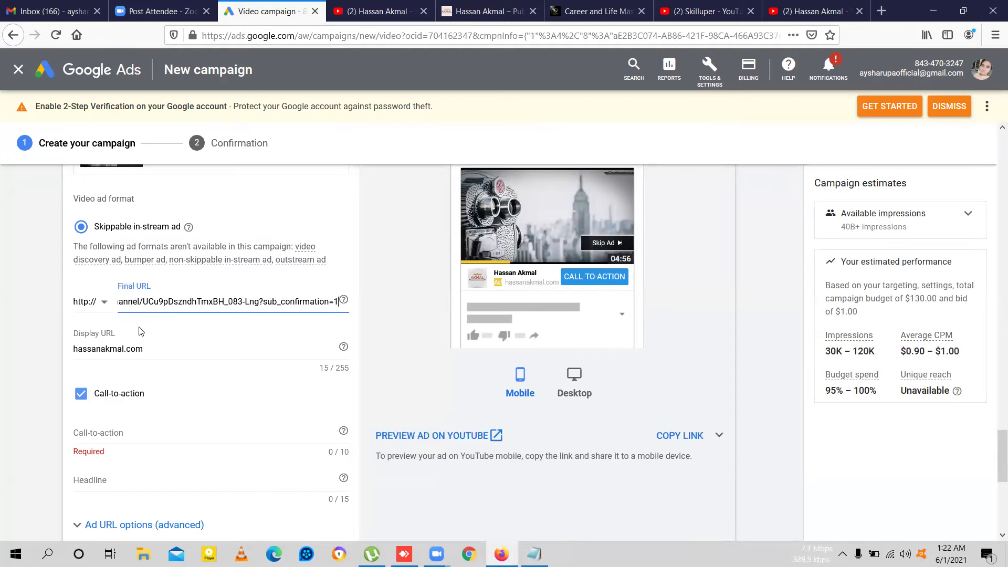
# Step: Enter Subscribe as the video ad's call-to-action text
pyautogui.click(94, 434)
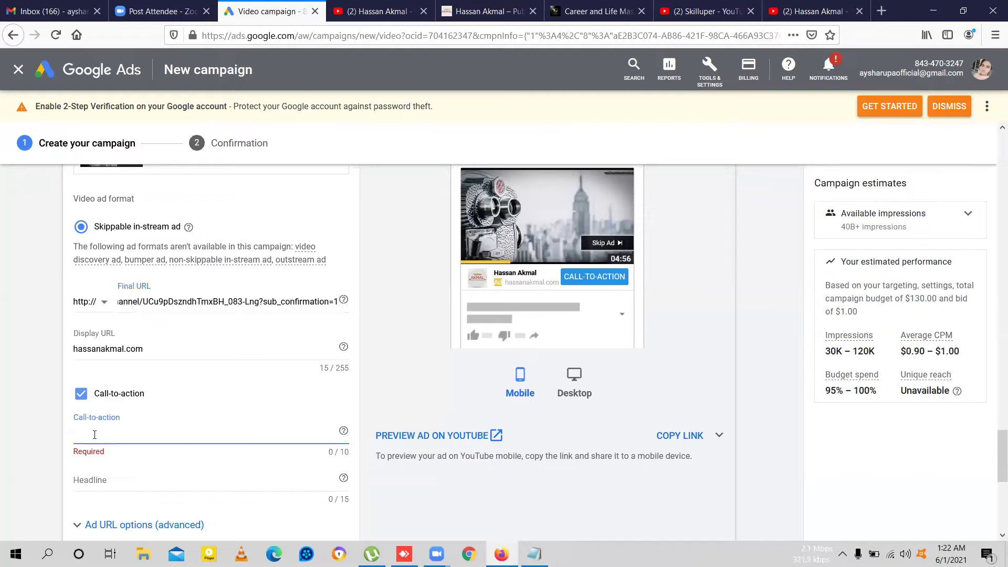
pyautogui.write('S')
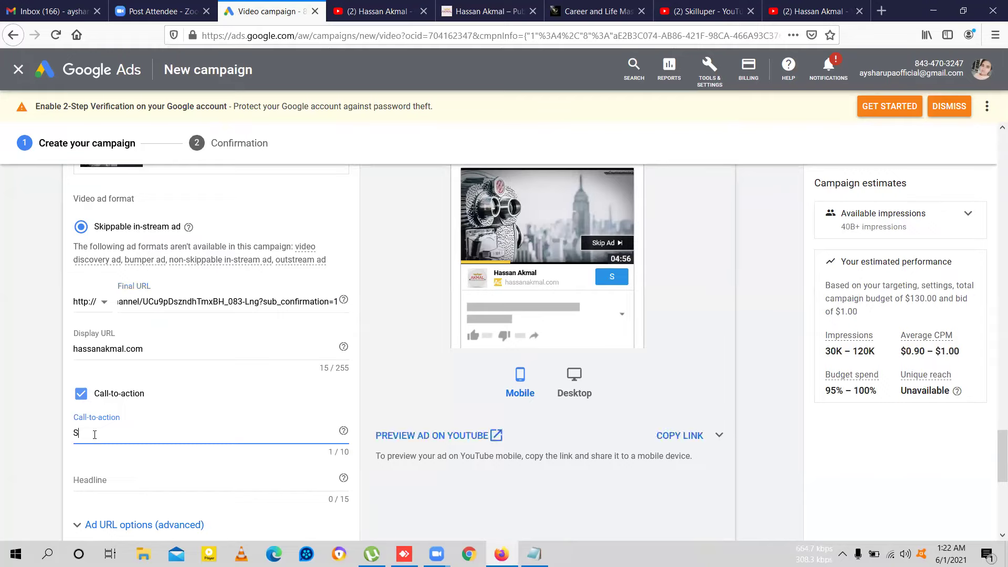
pyautogui.write('u')
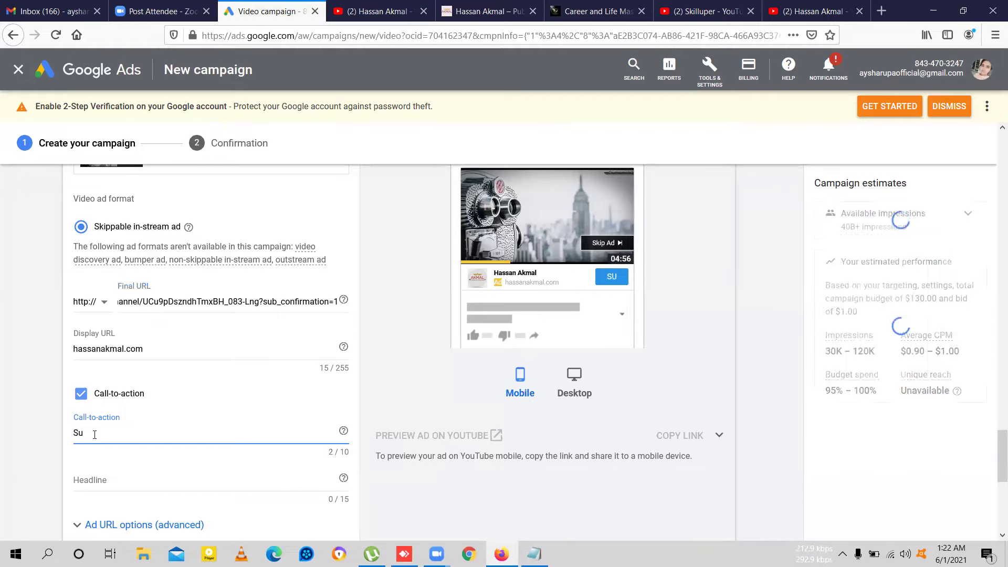
pyautogui.write('bscribe')
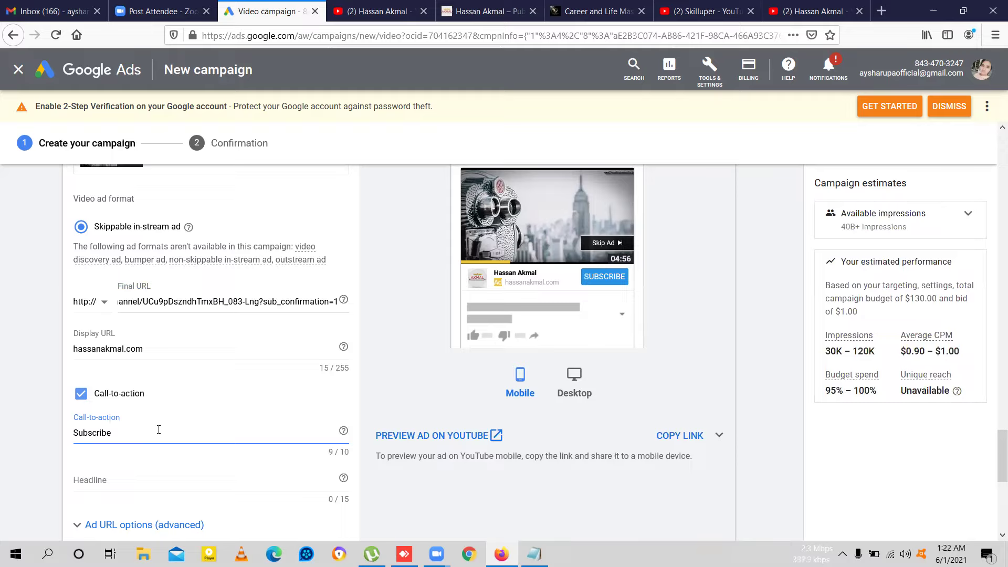
pyautogui.click(132, 482)
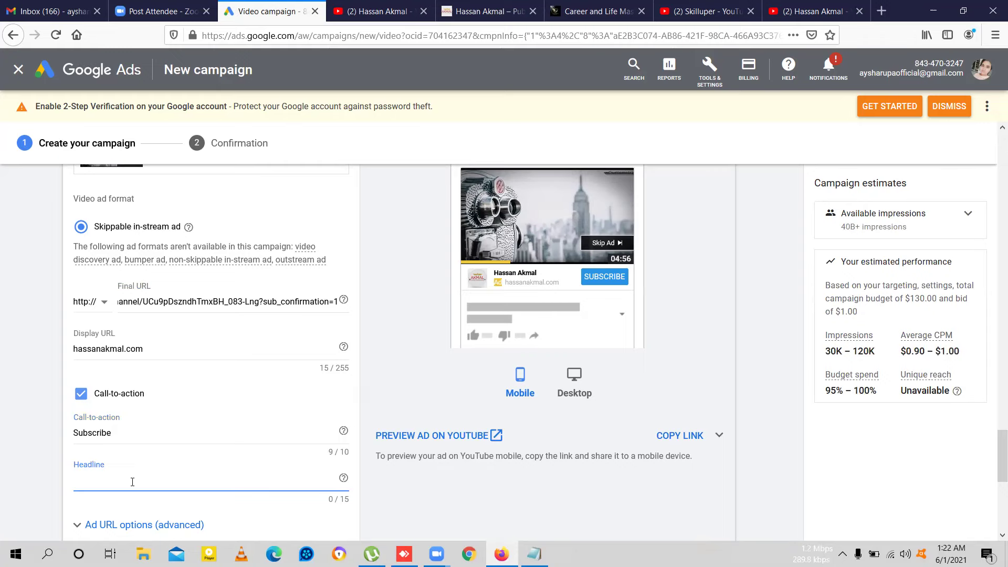
pyautogui.write('http://www.youtube.com/channel/UCu9pDszndhTmxBH_083-Lng?sub_confirmation=1')
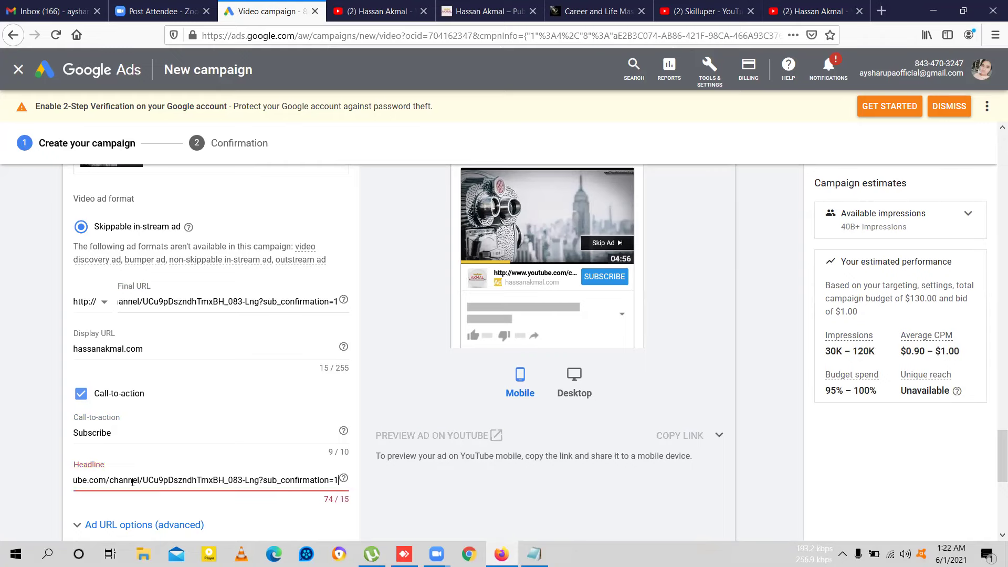
pyautogui.hotkey('ctrl', 'a')
pyautogui.press('BackSpace')
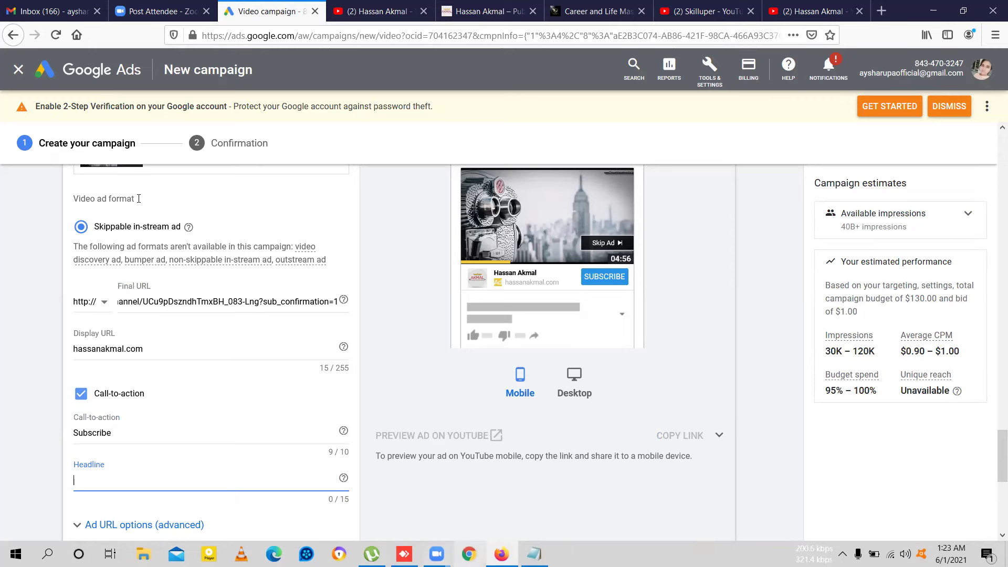
# Step: Copy the line "Career Mastermind™: Book Trailer" from the Notepad notes and paste it as the ad's headline
pyautogui.hotkey('alt', 'Tab')
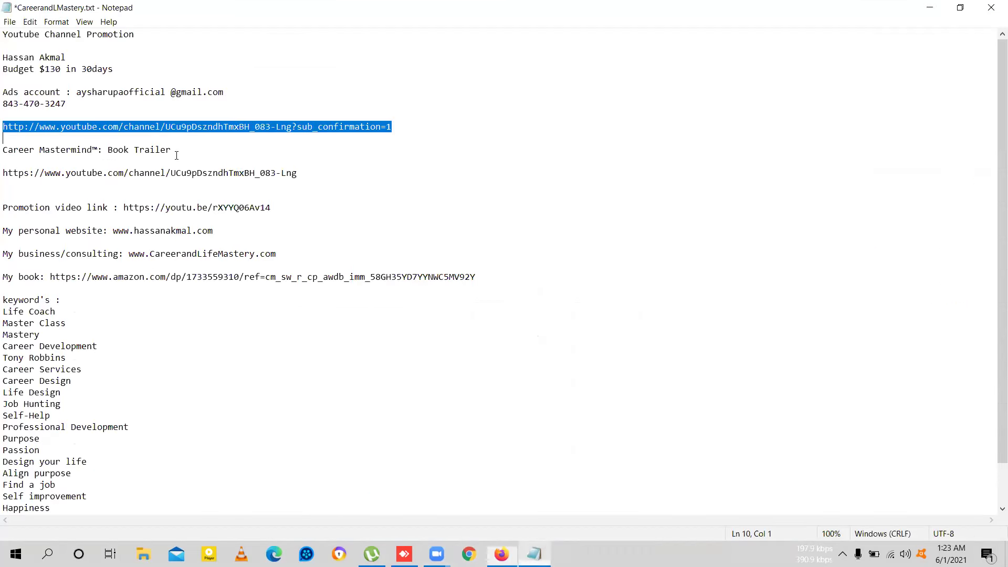
pyautogui.press('Down')
pyautogui.hotkey('shift', 'End')
pyautogui.hotkey('ctrl', 'c')
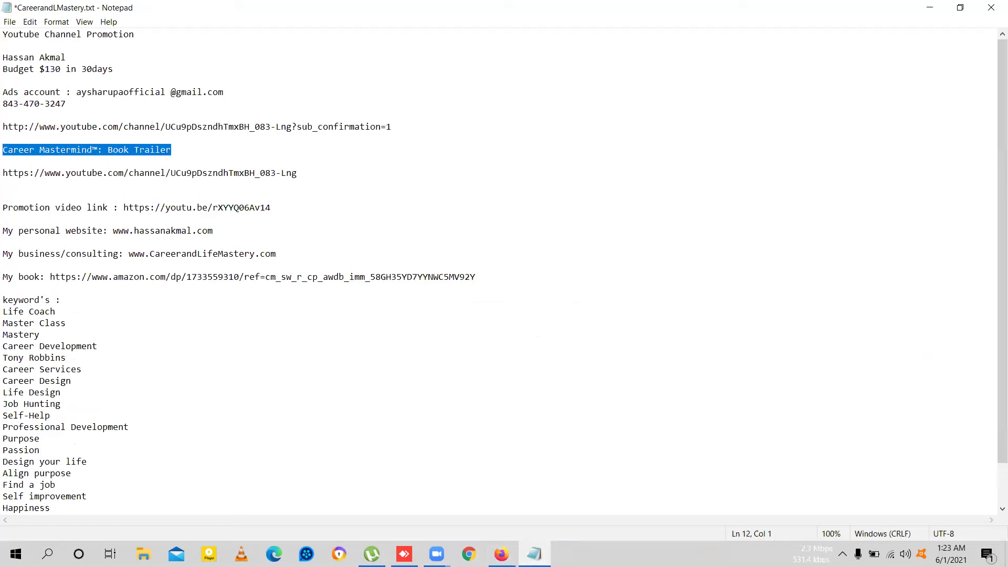
pyautogui.hotkey('alt', 'Tab')
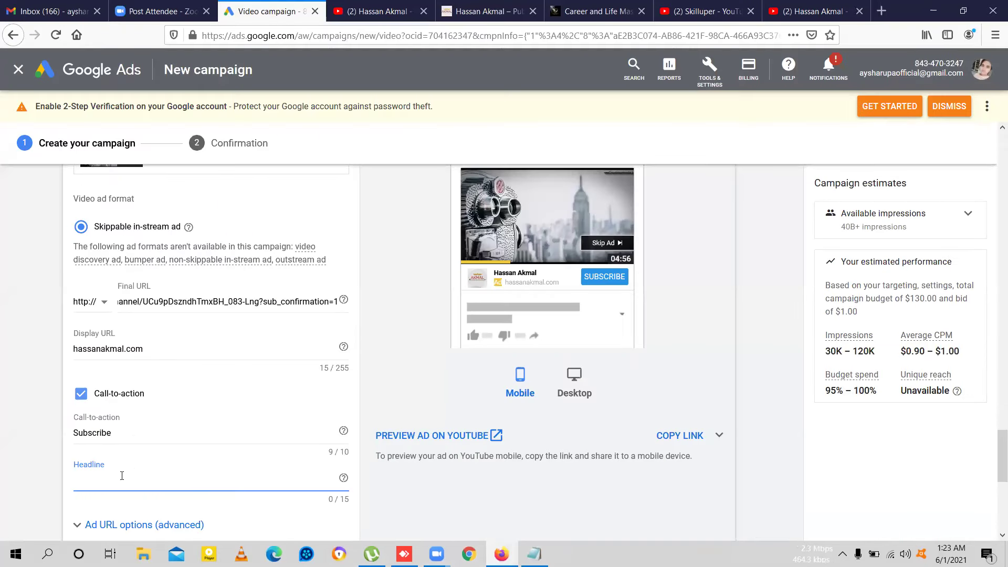
pyautogui.hotkey('ctrl', 'v')
# Step: Remove the trademark sign and colon from the pasted ad headline
pyautogui.scroll(-1, 149, 441)
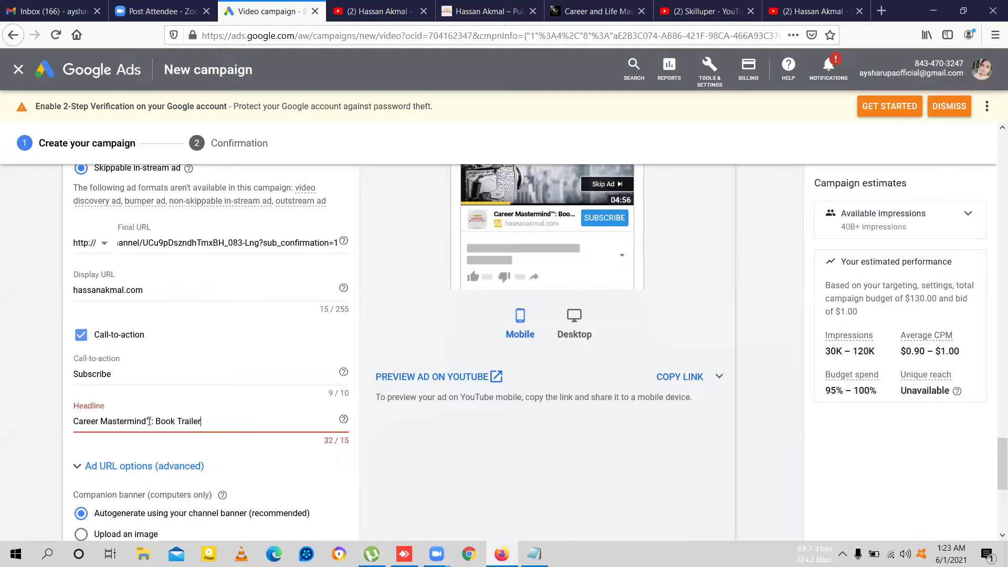
pyautogui.moveTo(146, 421); pyautogui.dragTo(159, 432)
pyautogui.press('BackSpace')
pyautogui.moveTo(149, 421); pyautogui.dragTo(195, 421)
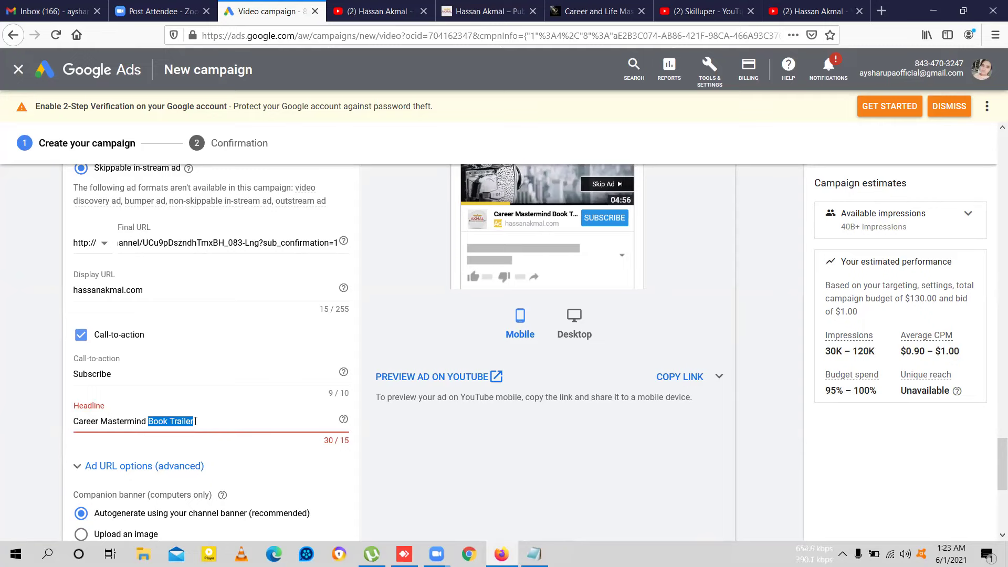
pyautogui.press('BackSpace')
pyautogui.press('BackSpace')
pyautogui.hotkey('ctrl', 'z')
# Step: Delete the words Career Mastermind from the headline, keeping only Book Trailer
pyautogui.click(151, 421)
pyautogui.press('BackSpace')
pyautogui.press('BackSpace')
pyautogui.press('BackSpace')
pyautogui.press('BackSpace')
pyautogui.press('BackSpace')
pyautogui.press('BackSpace')
pyautogui.press('BackSpace')
pyautogui.press('BackSpace')
pyautogui.press('BackSpace')
pyautogui.press('BackSpace')
pyautogui.press('BackSpace')
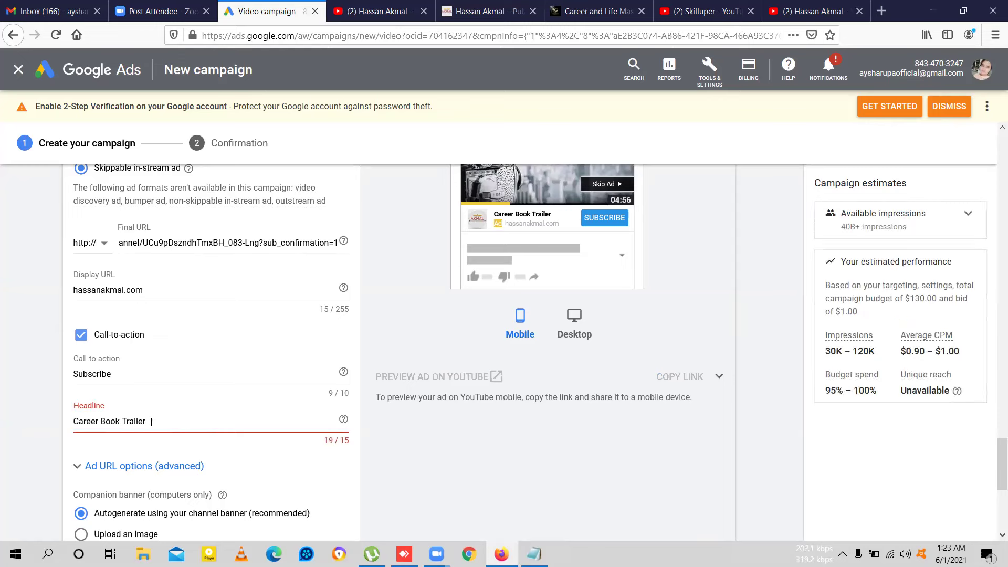
pyautogui.press('BackSpace')
pyautogui.press('BackSpace')
pyautogui.press('BackSpace')
pyautogui.press('BackSpace')
pyautogui.press('BackSpace')
pyautogui.press('BackSpace')
pyautogui.press('BackSpace')
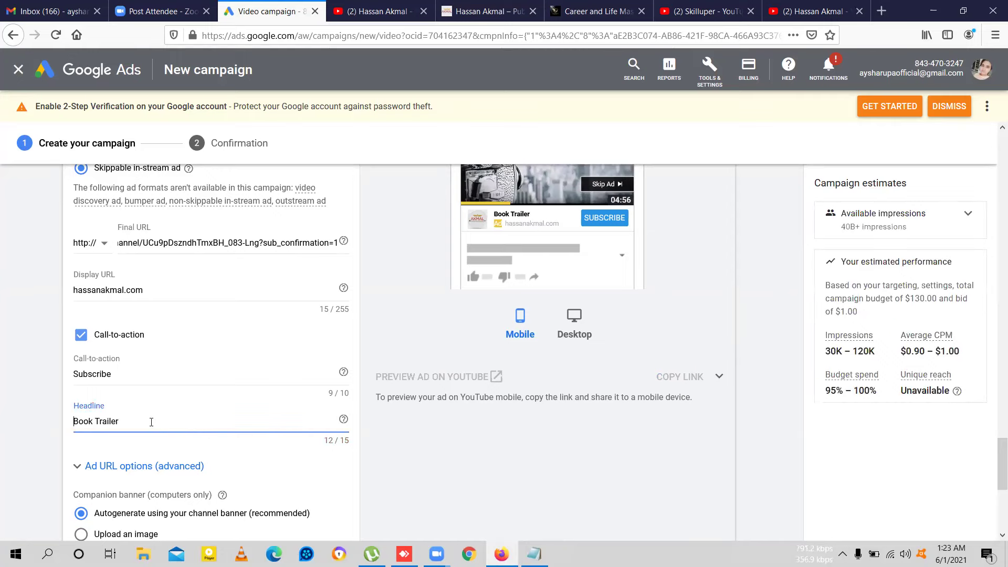
pyautogui.write('Career Mastermind')
pyautogui.press('BackSpace')
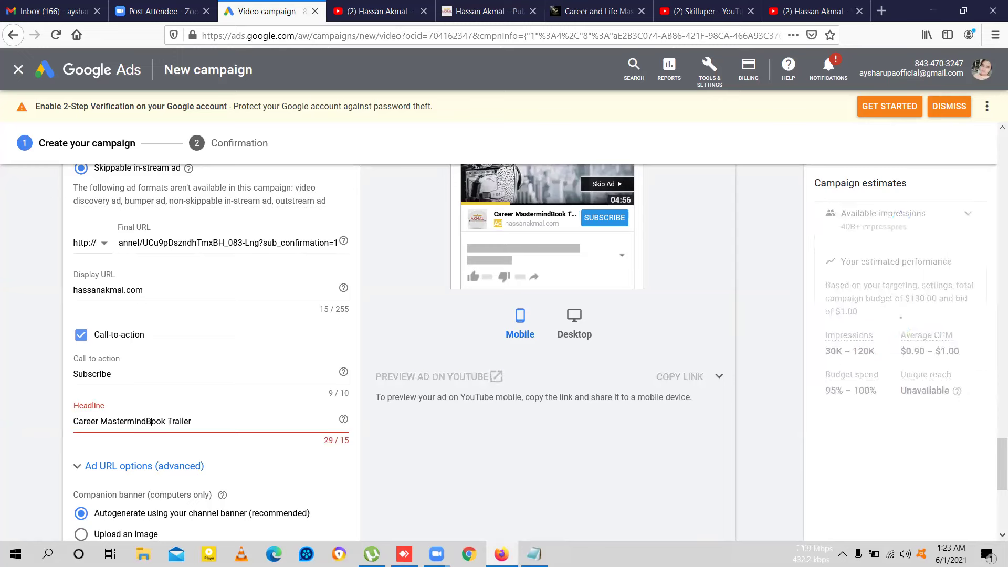
pyautogui.press('BackSpace')
pyautogui.press('BackSpace')
pyautogui.press('BackSpace')
pyautogui.press('BackSpace')
pyautogui.press('BackSpace')
pyautogui.press('BackSpace')
pyautogui.press('BackSpace')
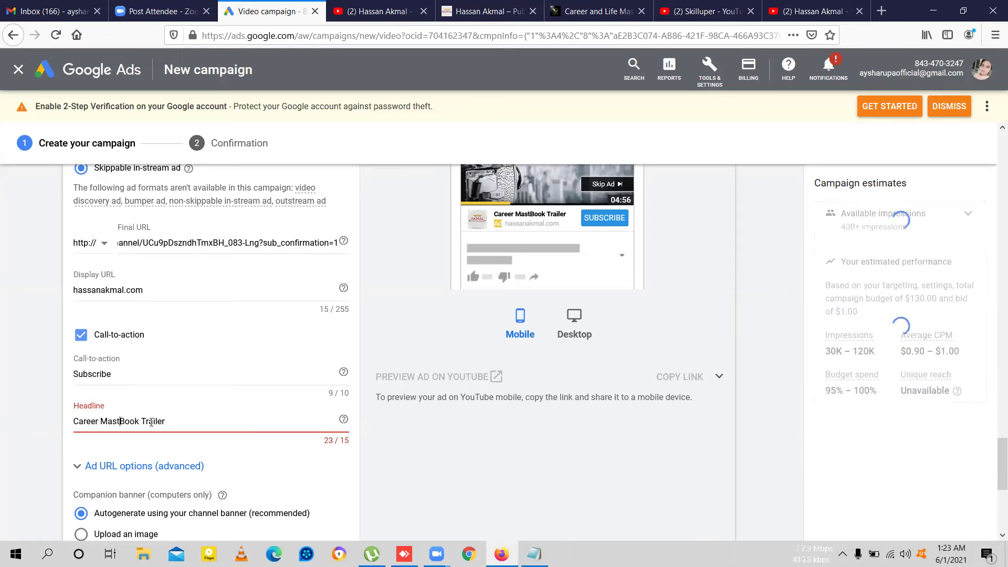
pyautogui.press('BackSpace')
pyautogui.press('BackSpace')
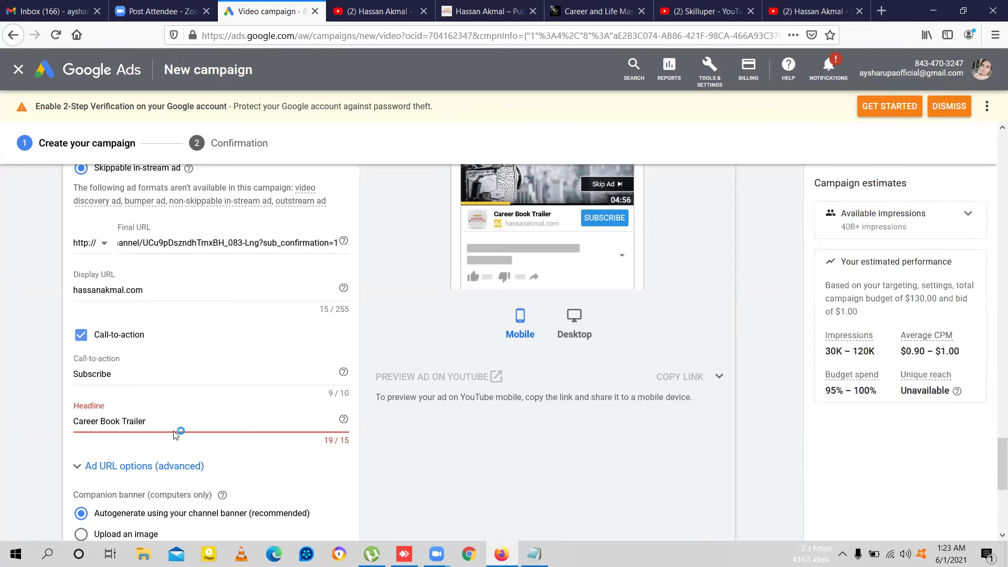
pyautogui.click(180, 421)
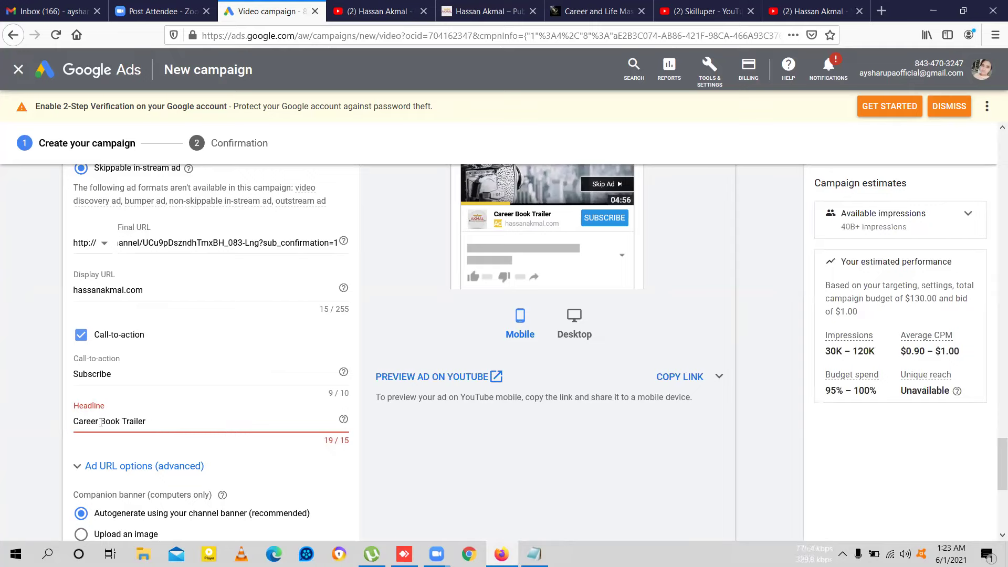
pyautogui.moveTo(101, 421); pyautogui.dragTo(73, 421)
pyautogui.press('BackSpace')
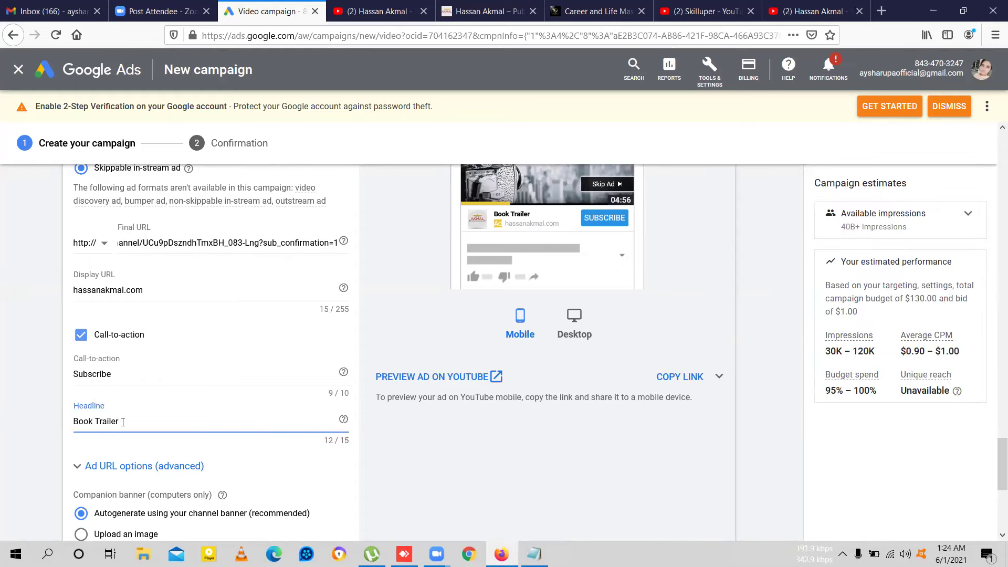
# Step: Replace the default ad name with Book Trailer
pyautogui.scroll(-2, 165, 469)
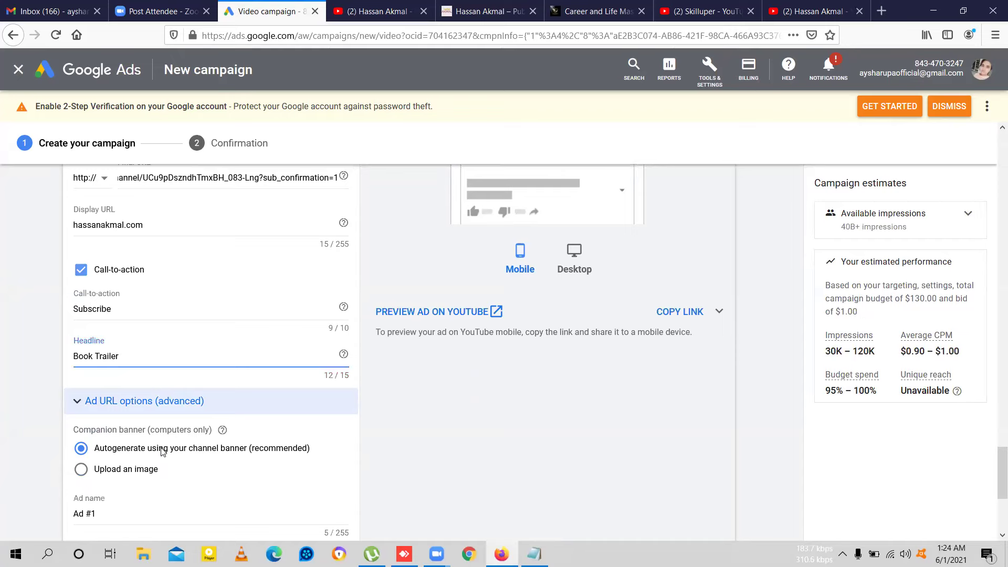
pyautogui.scroll(-1, 163, 452)
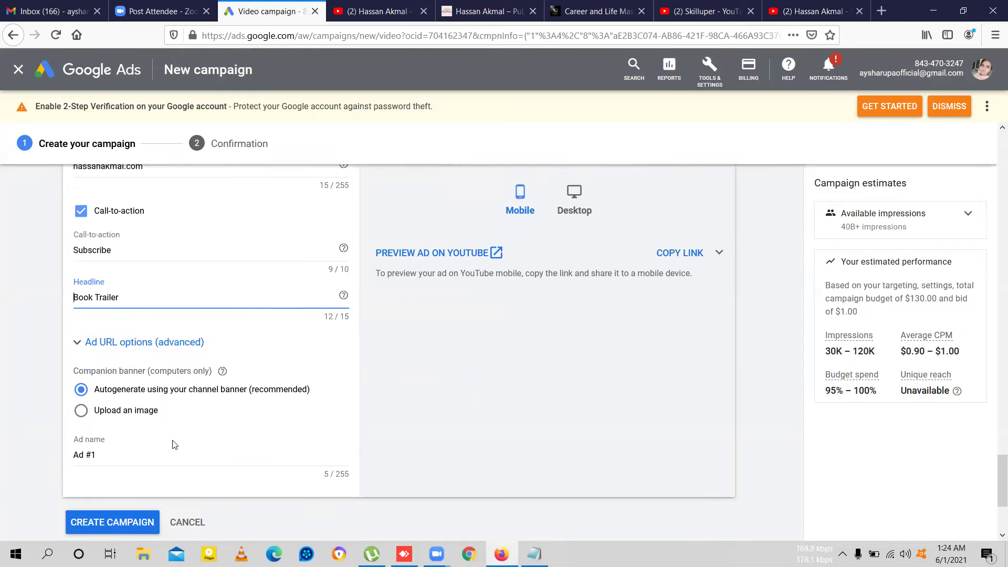
pyautogui.click(83, 454)
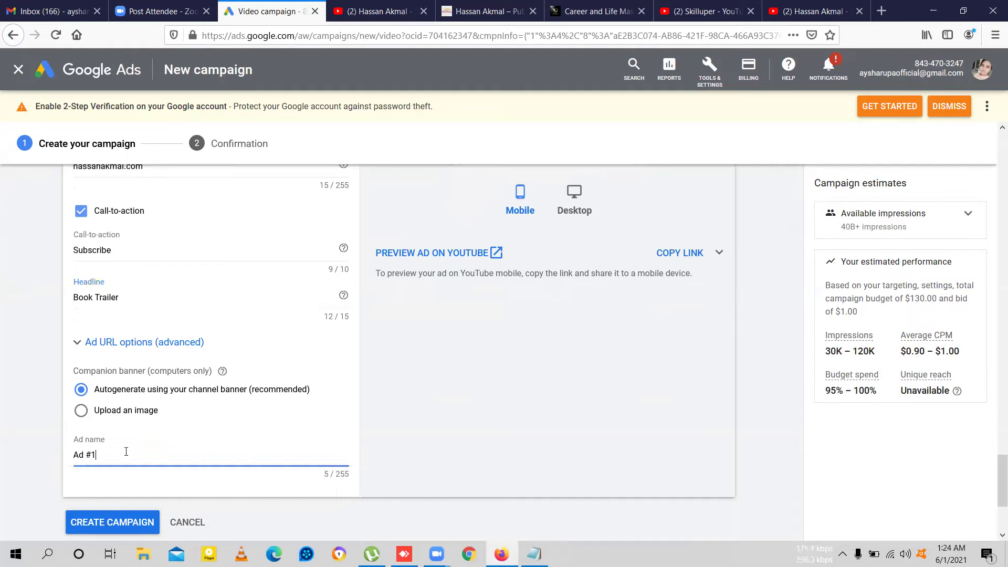
pyautogui.moveTo(75, 454); pyautogui.dragTo(110, 454)
pyautogui.press('BackSpace')
pyautogui.write('Book ')
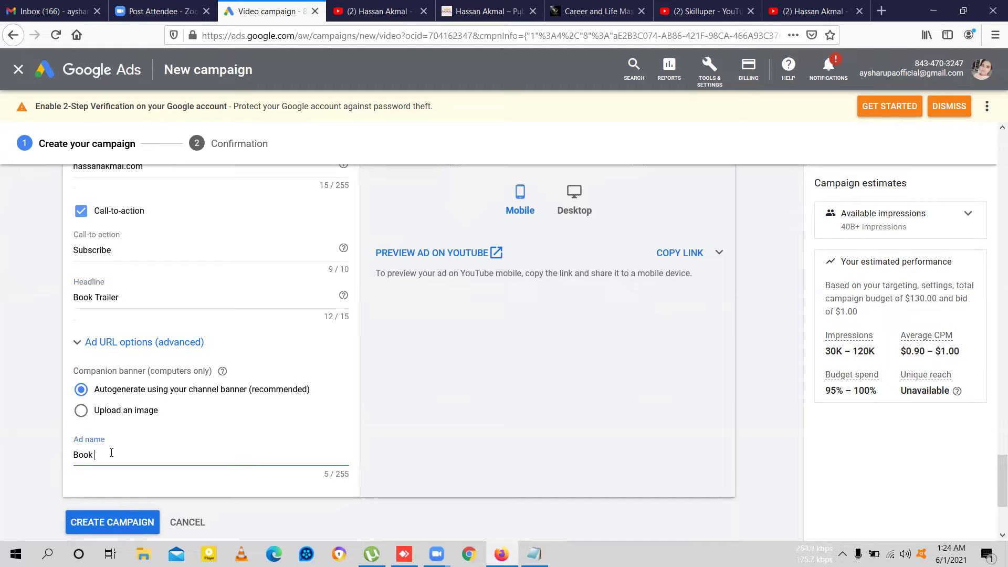
pyautogui.write('Trailer')
# Step: Preview the ad as it appears on desktop and compare it with the client's YouTube channel page
pyautogui.scroll(4, 315, 477)
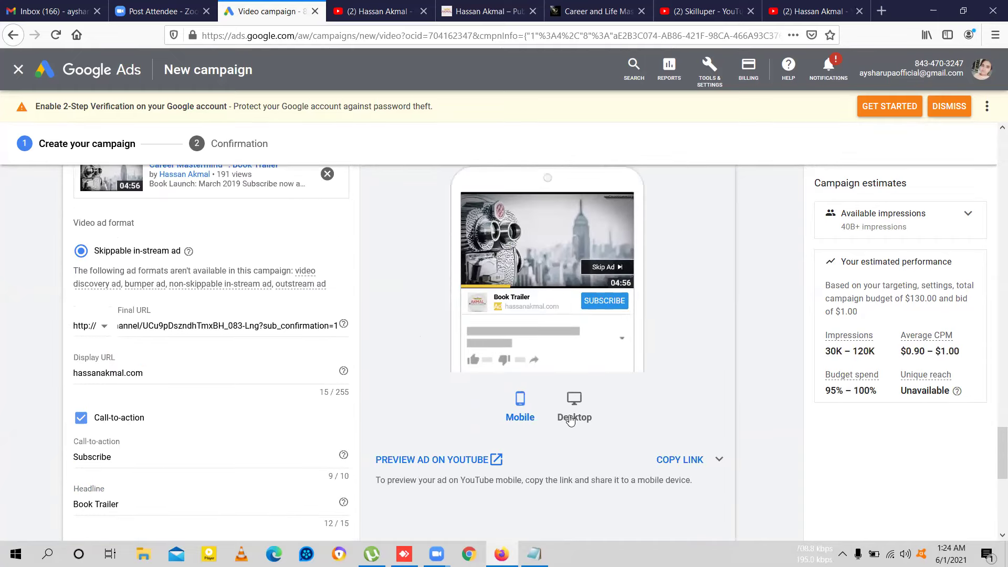
pyautogui.click(595, 432)
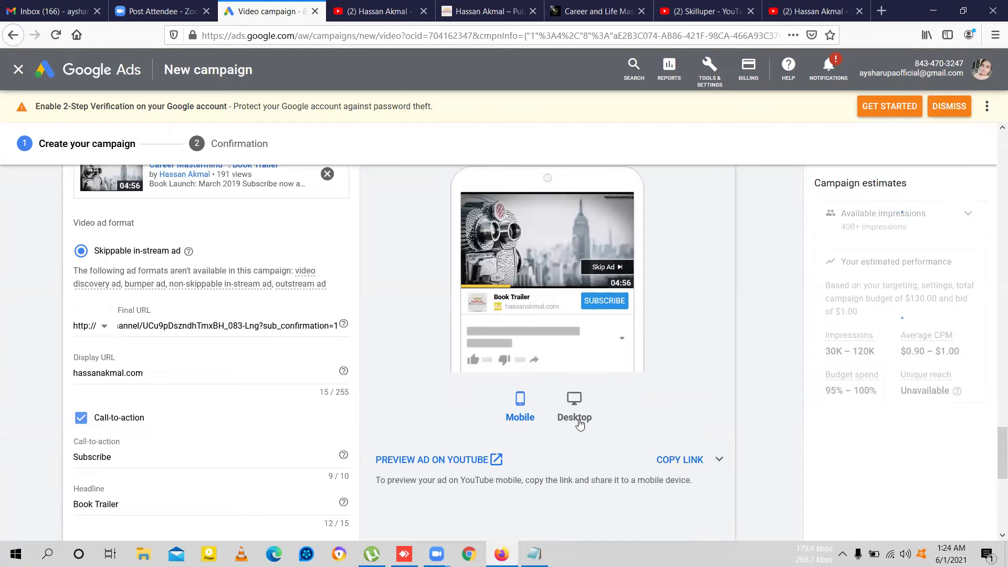
pyautogui.click(580, 423)
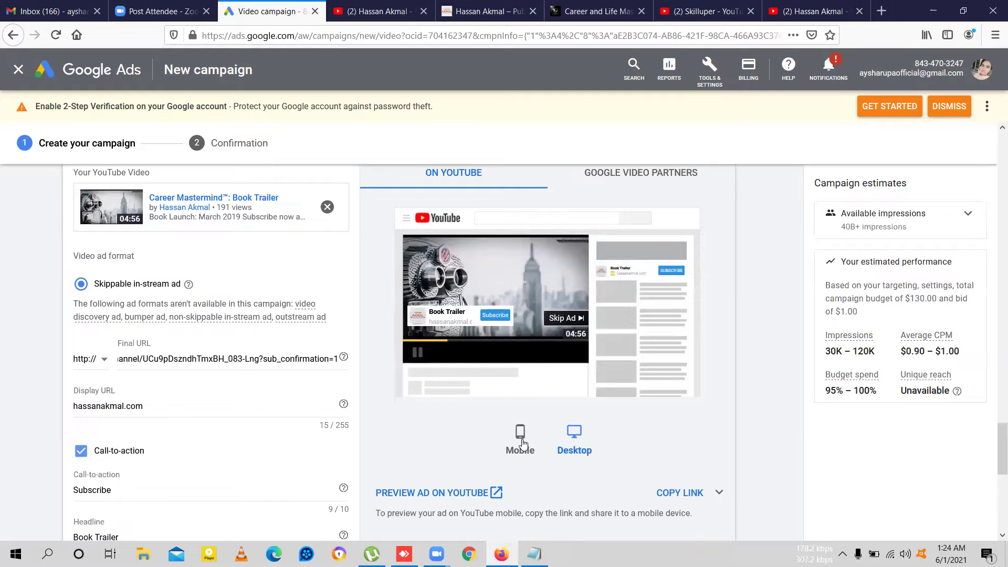
pyautogui.scroll(1, 669, 422)
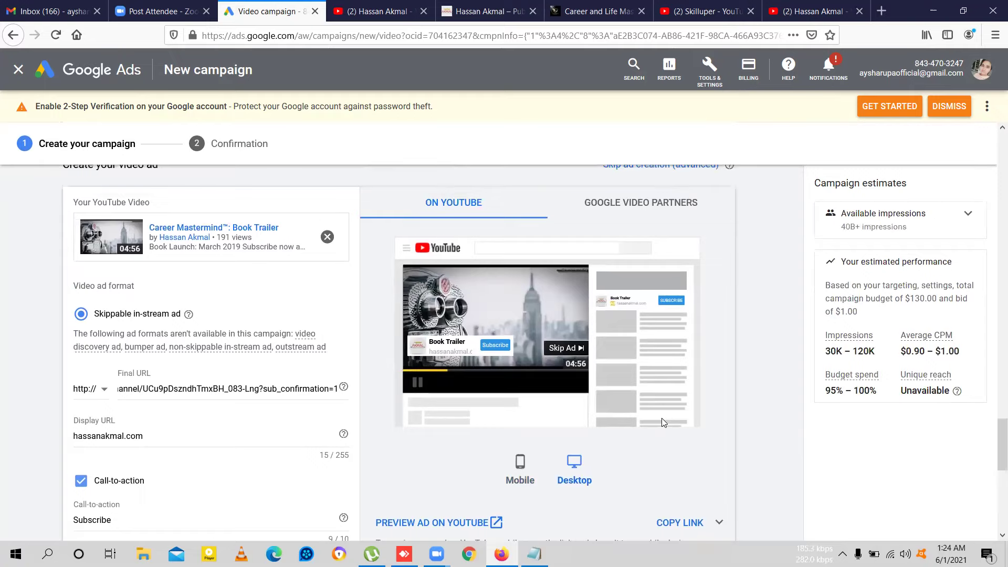
pyautogui.scroll(-1, 661, 422)
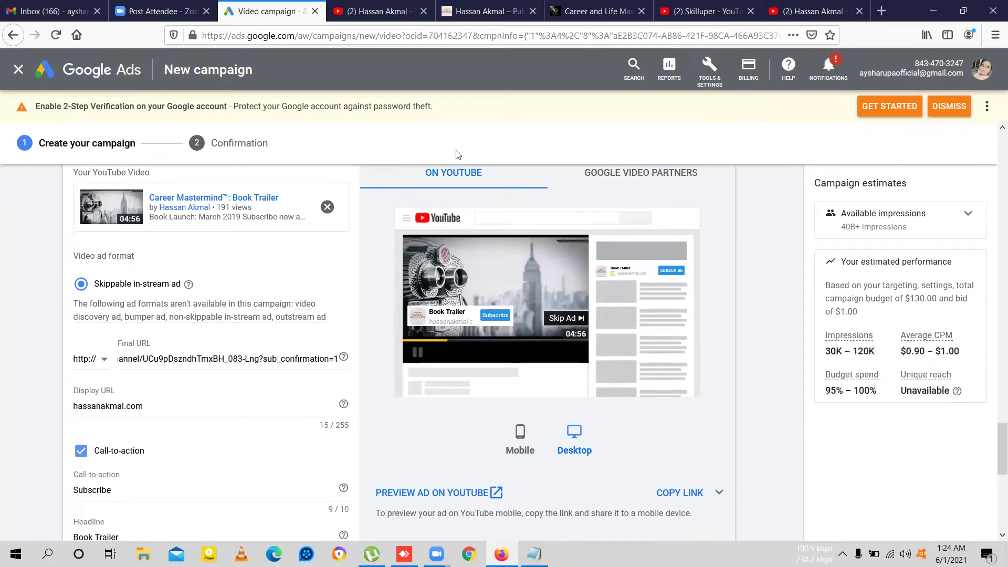
pyautogui.click(391, 7)
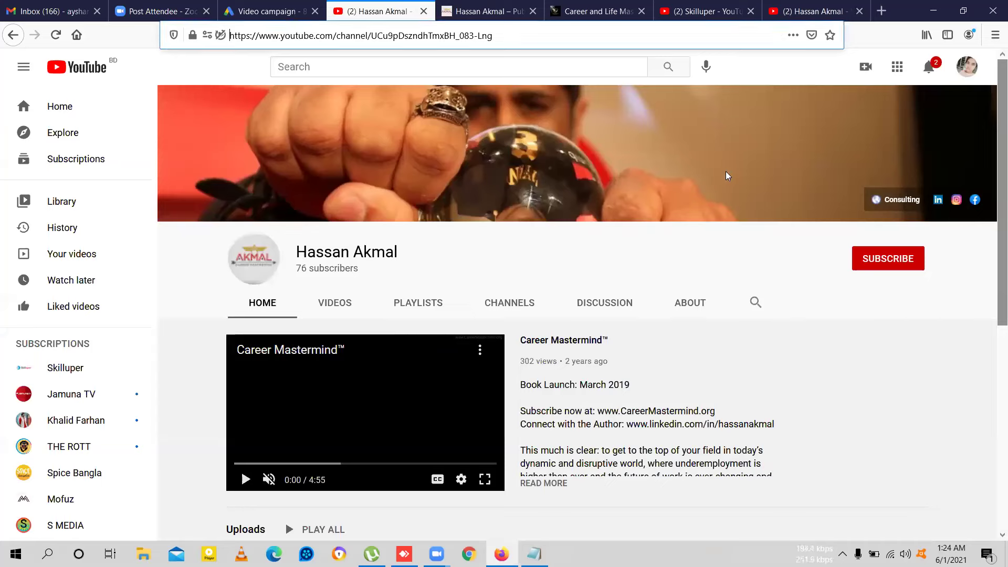
pyautogui.click(267, 11)
# Step: Review the ad's final URL, display URL, call-to-action, headline, companion banner and ad name
pyautogui.scroll(-1, 416, 348)
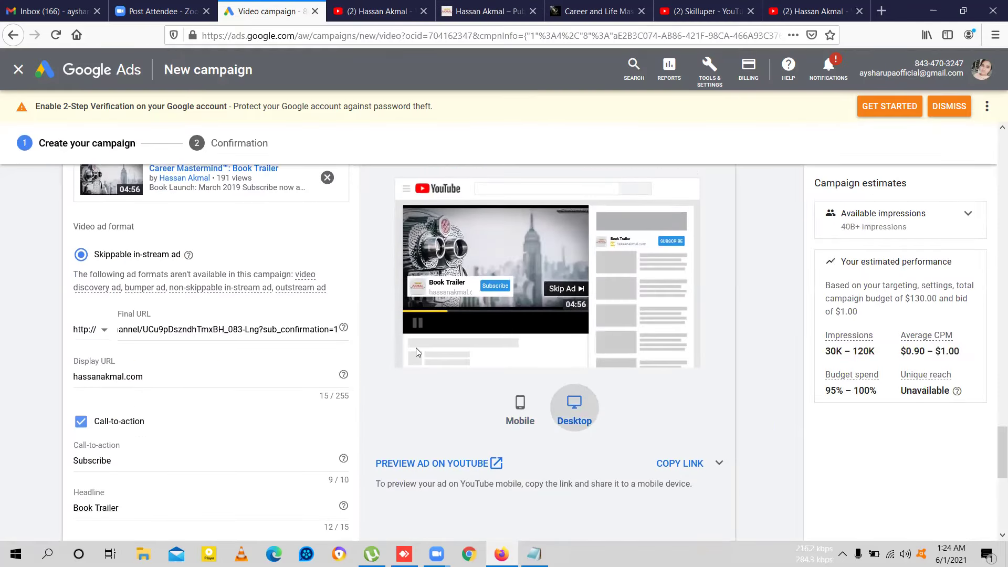
pyautogui.scroll(-3, 416, 347)
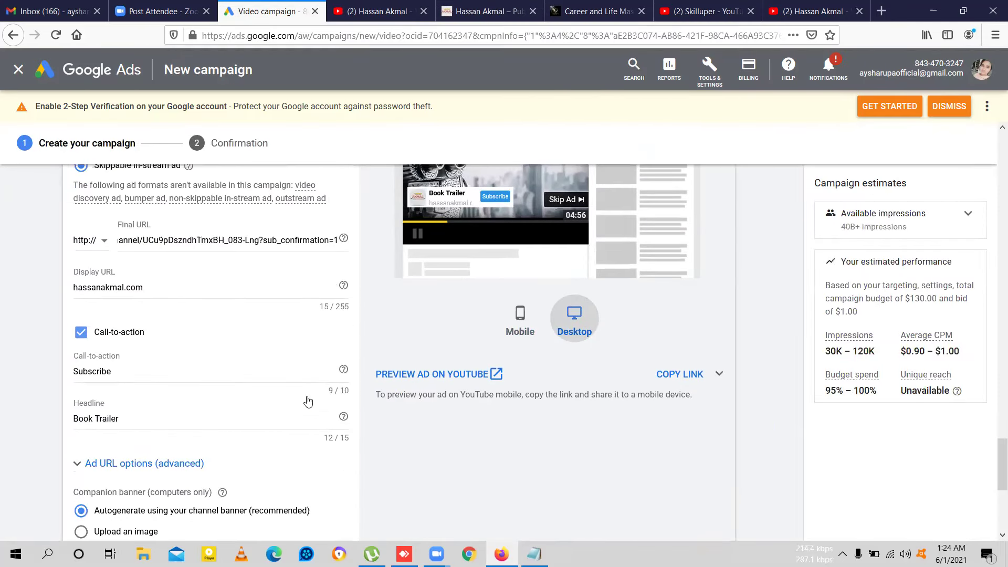
pyautogui.scroll(-2, 309, 401)
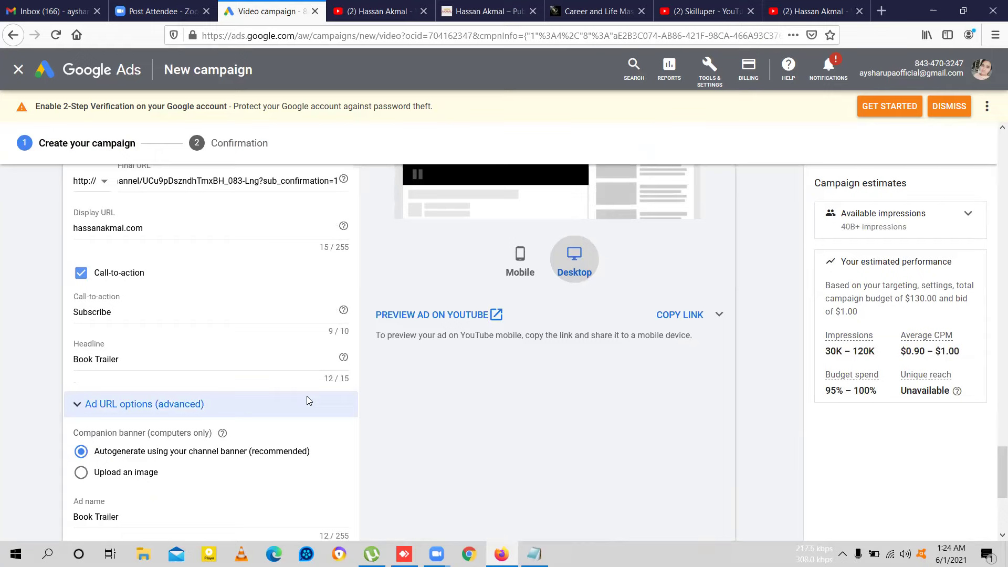
pyautogui.scroll(3, 308, 401)
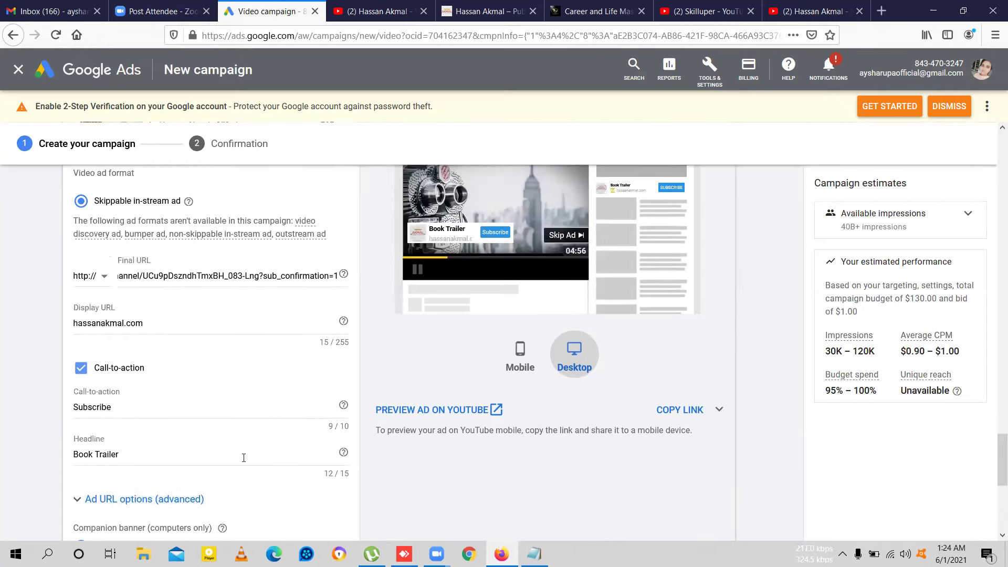
pyautogui.scroll(-6, 244, 458)
pyautogui.click(100, 501)
pyautogui.scroll(-3, 99, 506)
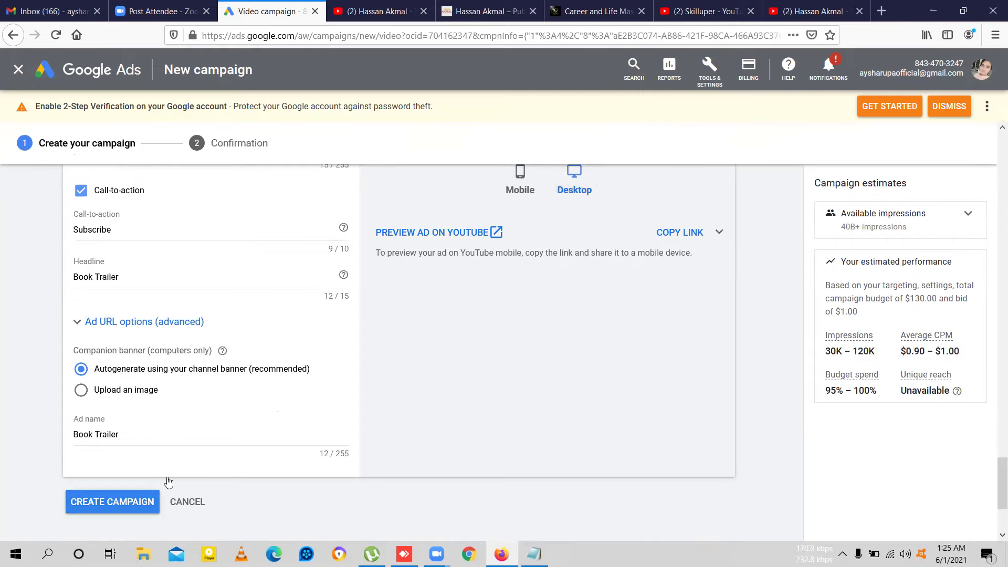
pyautogui.scroll(2, 169, 482)
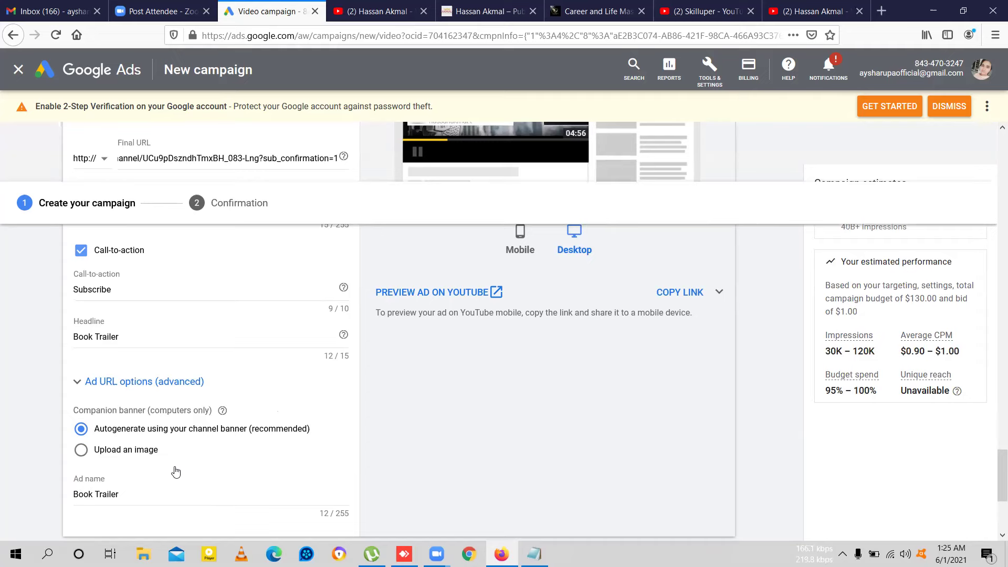
# Step: Recheck the ad's final URL, call-to-action, headline and ad name, and read the policy details for the ad
pyautogui.scroll(-3, 176, 472)
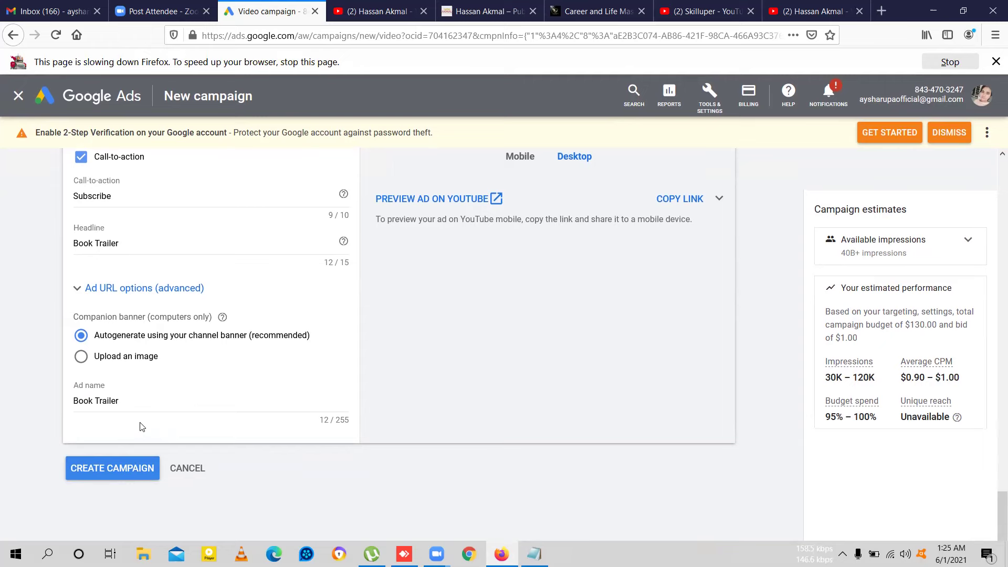
pyautogui.scroll(1, 140, 427)
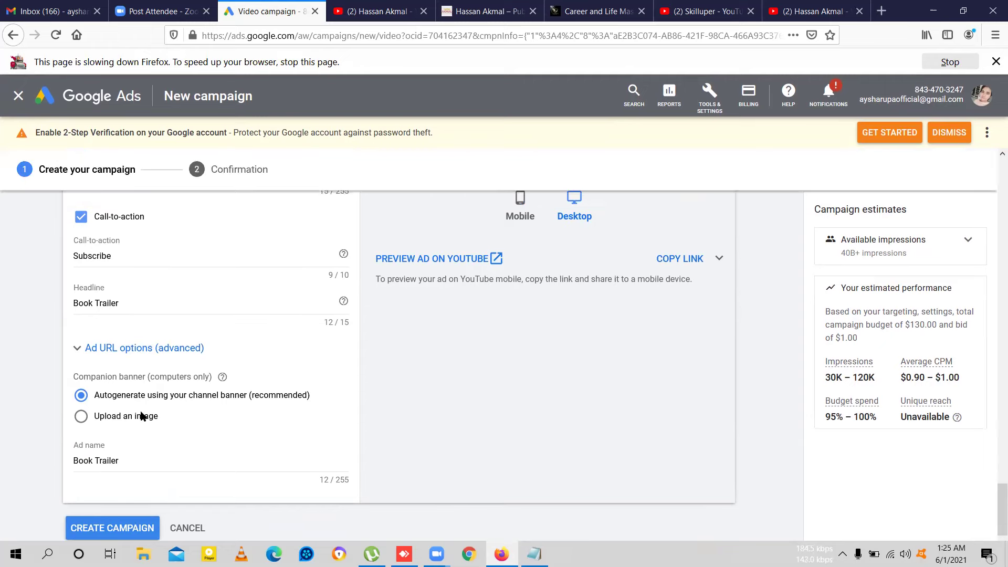
pyautogui.scroll(2, 147, 410)
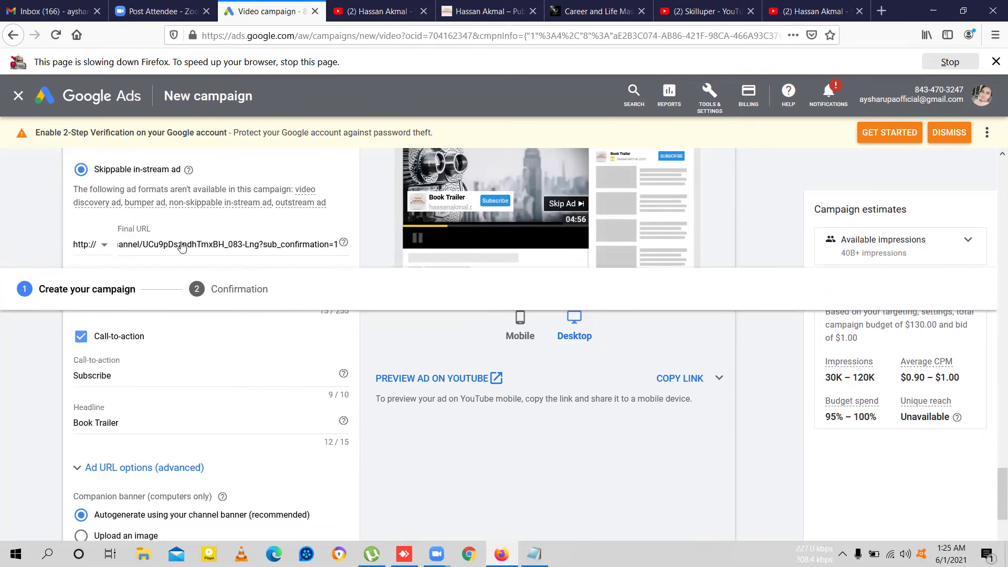
pyautogui.scroll(-3, 197, 227)
pyautogui.scroll(4, 202, 226)
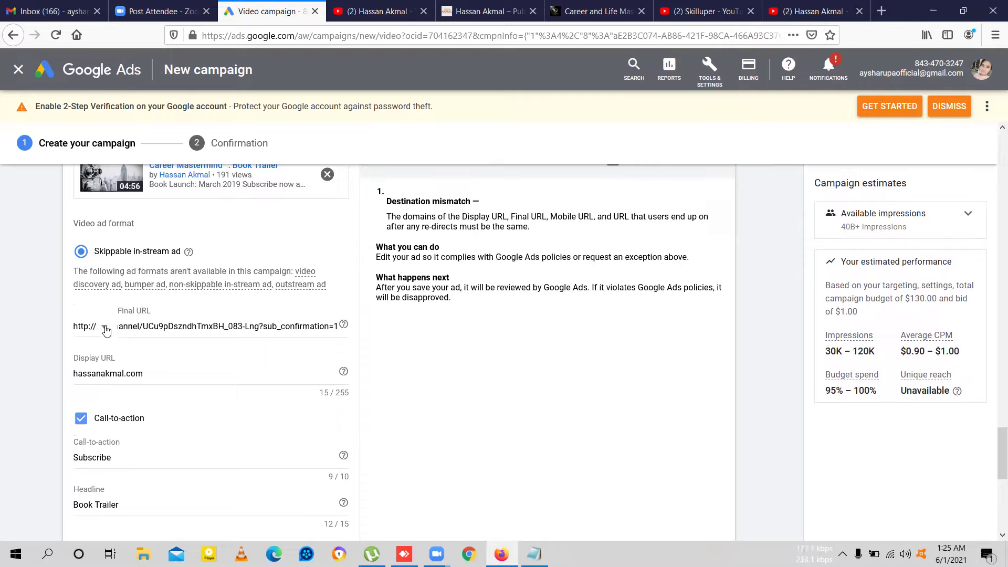
pyautogui.click(148, 326)
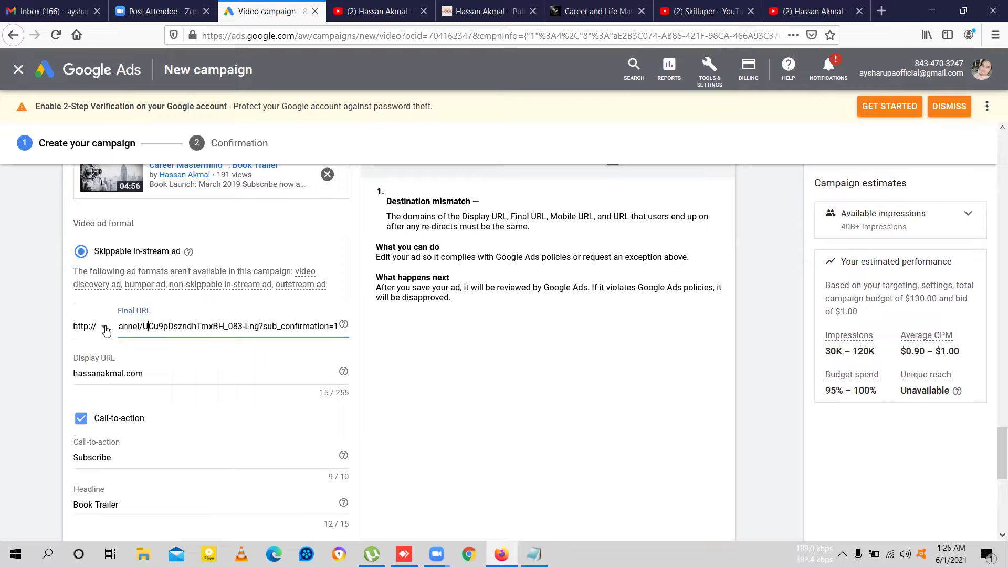
pyautogui.click(107, 331)
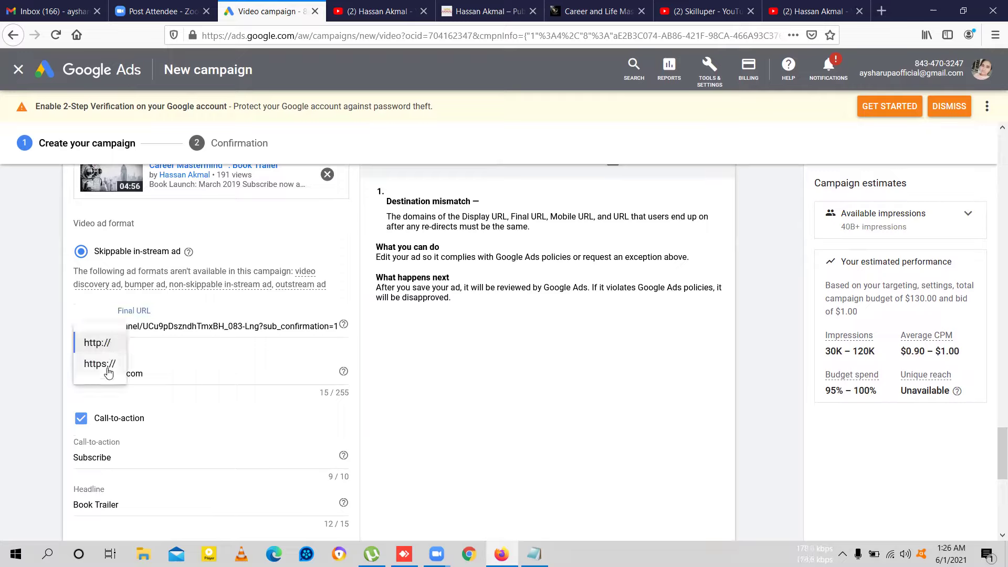
pyautogui.click(107, 366)
pyautogui.click(128, 326)
pyautogui.press('Left')
pyautogui.press('Left')
pyautogui.press('Left')
pyautogui.press('Left')
pyautogui.press('Left')
pyautogui.press('Left')
pyautogui.press('Left')
pyautogui.press('Left')
pyautogui.press('Left')
pyautogui.press('Left')
pyautogui.press('Left')
pyautogui.press('Left')
pyautogui.press('Left')
pyautogui.press('Left')
pyautogui.press('Left')
pyautogui.press('Left')
pyautogui.press('Left')
pyautogui.press('Left')
pyautogui.press('Left')
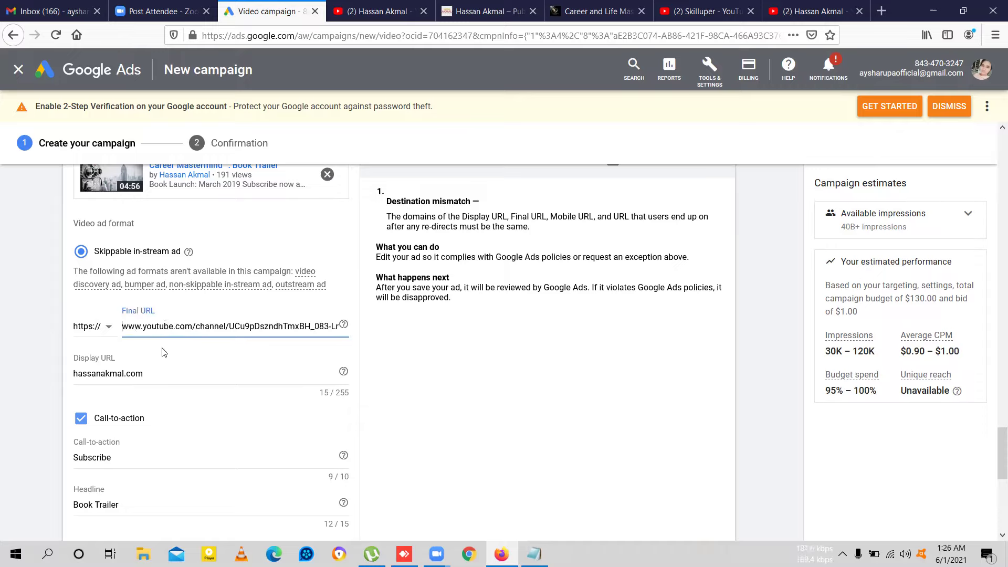
pyautogui.scroll(-1, 165, 352)
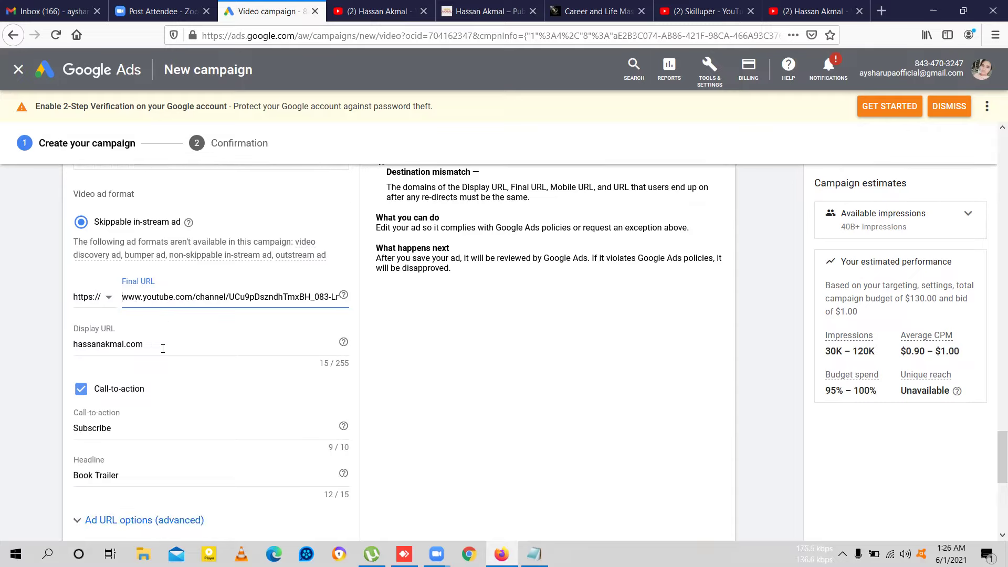
pyautogui.scroll(-5, 162, 348)
pyautogui.scroll(-3, 163, 353)
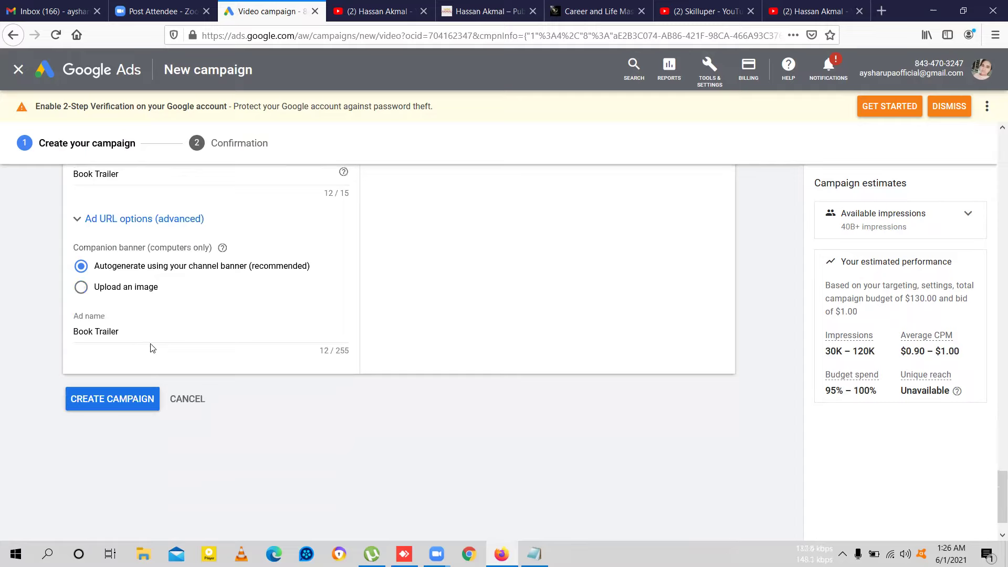
pyautogui.click(104, 406)
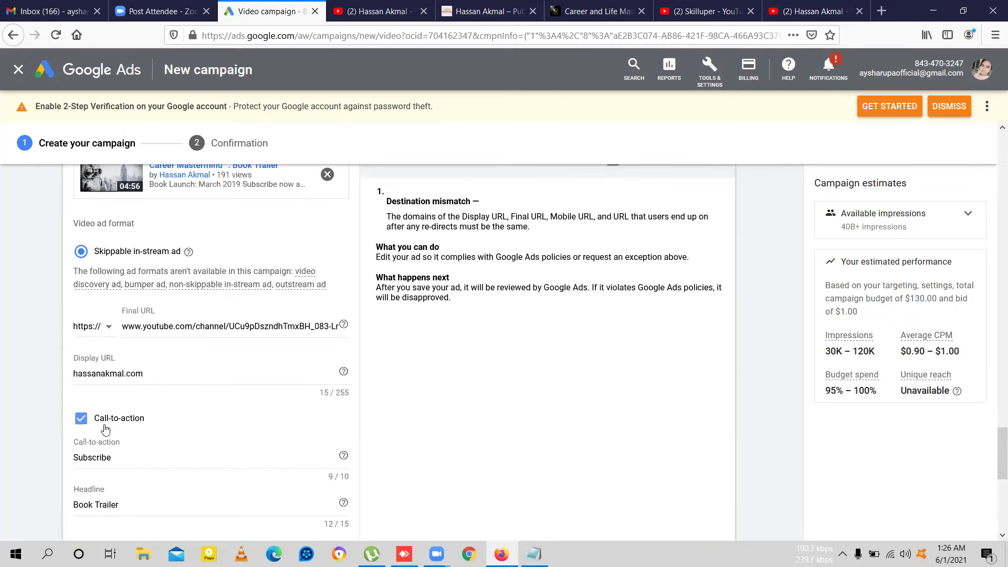
# Step: Read the destination mismatch policy details and compare the ad's final URL with its display URL
pyautogui.scroll(-1, 345, 439)
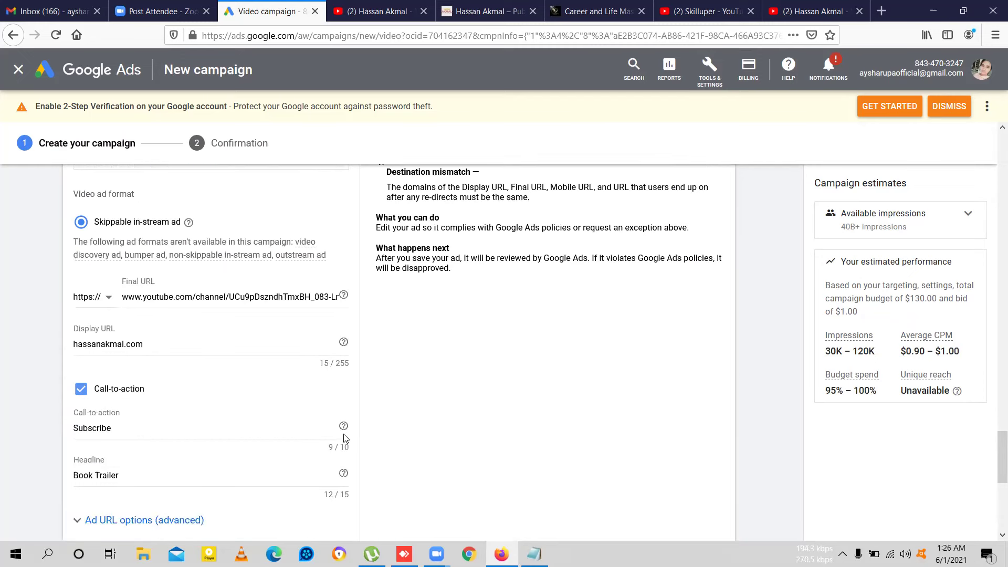
pyautogui.scroll(3, 345, 438)
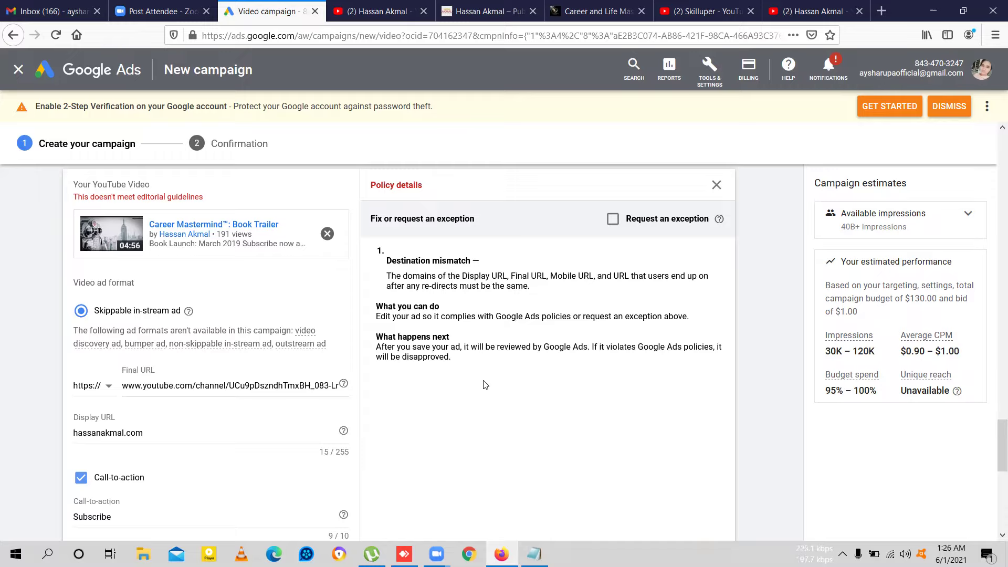
pyautogui.scroll(-2, 188, 367)
pyautogui.scroll(-1, 189, 367)
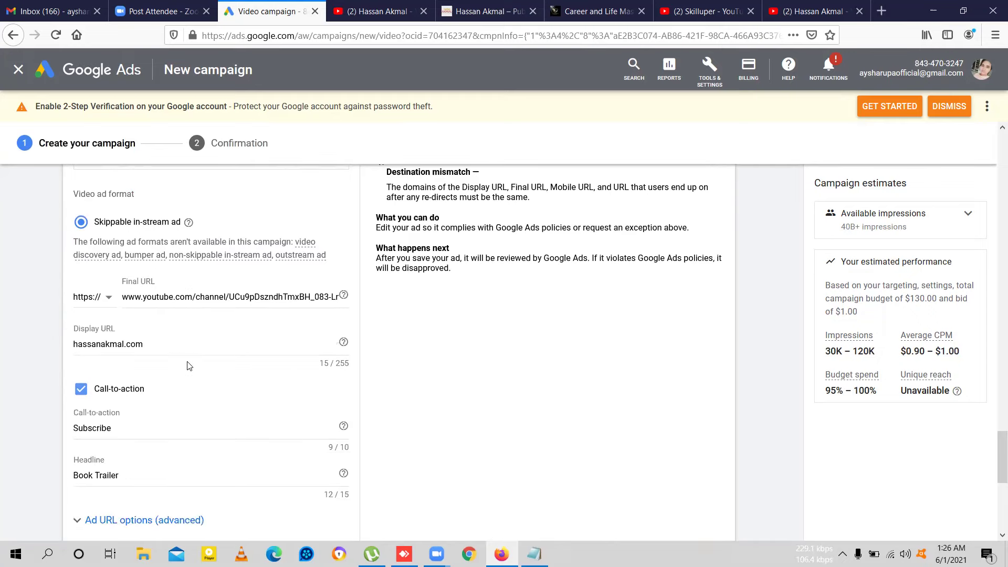
pyautogui.scroll(-1, 189, 362)
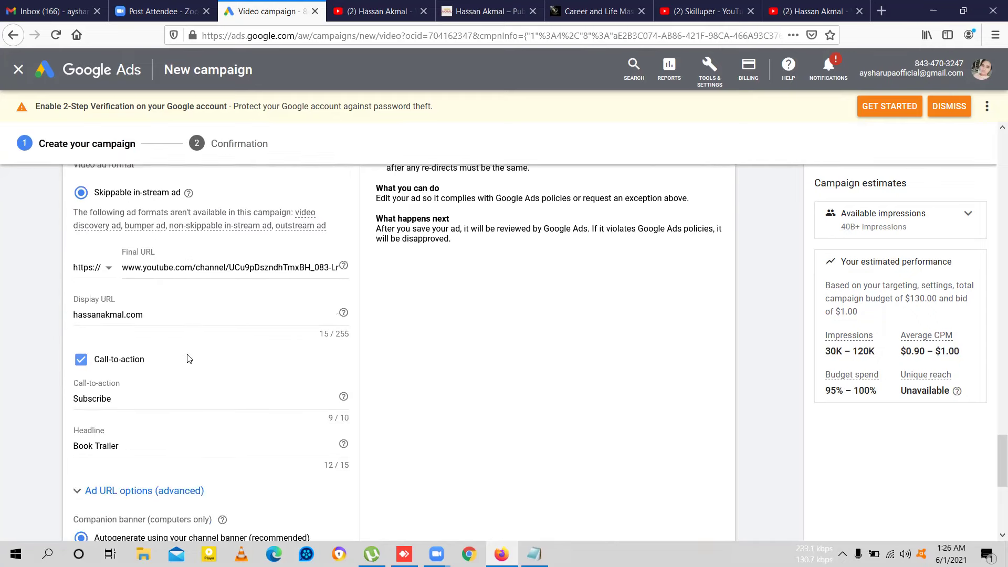
pyautogui.click(163, 320)
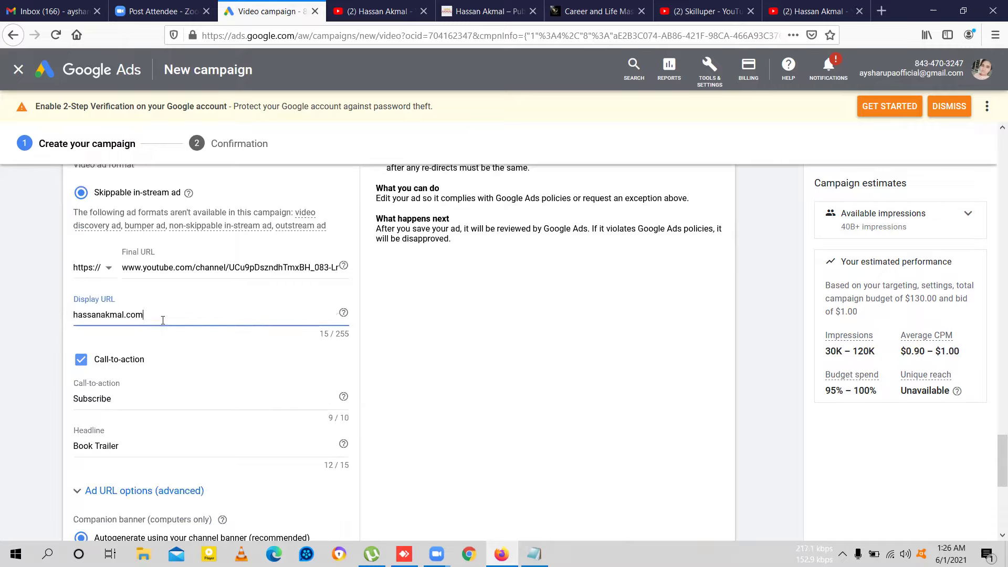
pyautogui.click(123, 268)
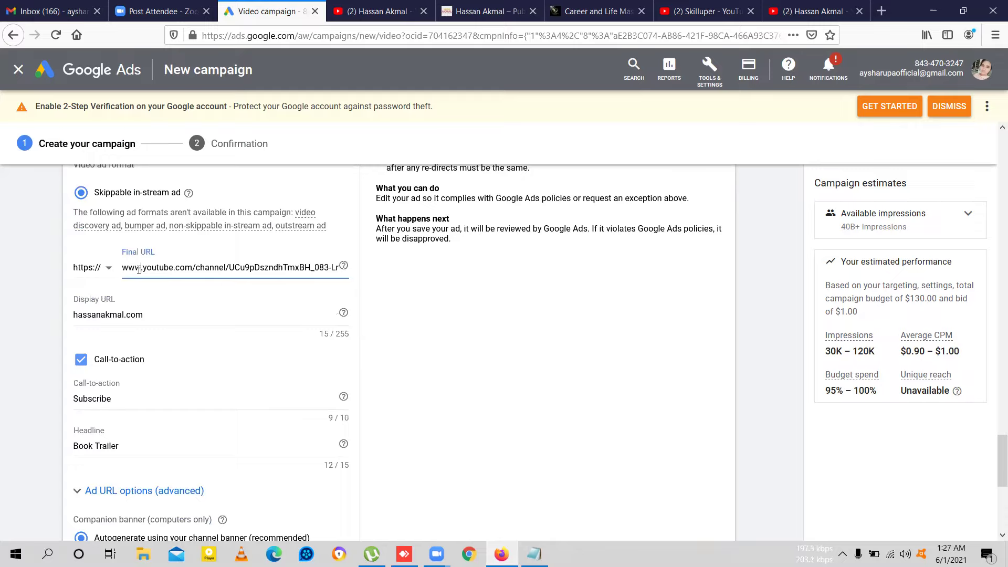
pyautogui.tripleClick(138, 270)
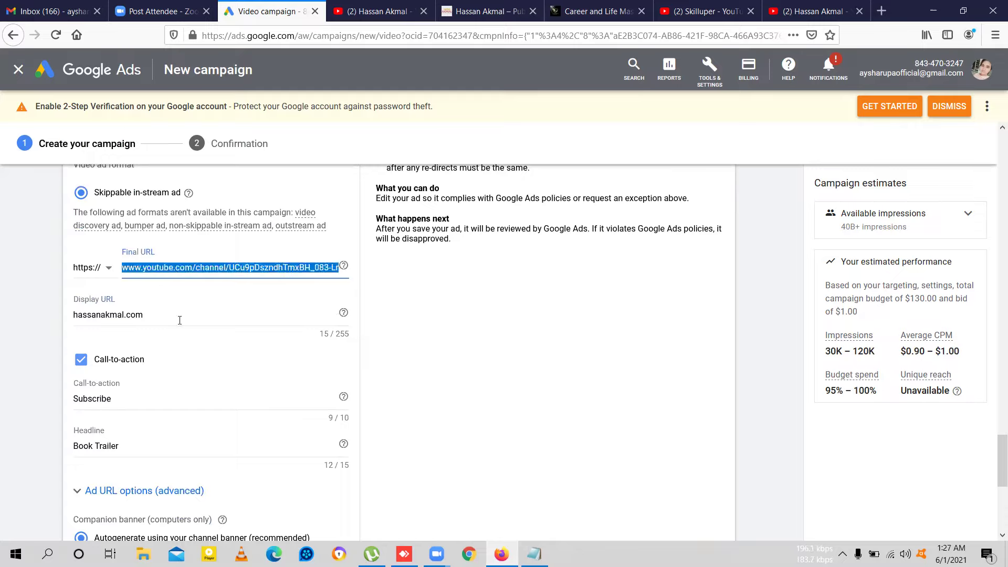
# Step: Replace the ad's display URL with the channel address copied from the client's YouTube channel page
pyautogui.click(383, 11)
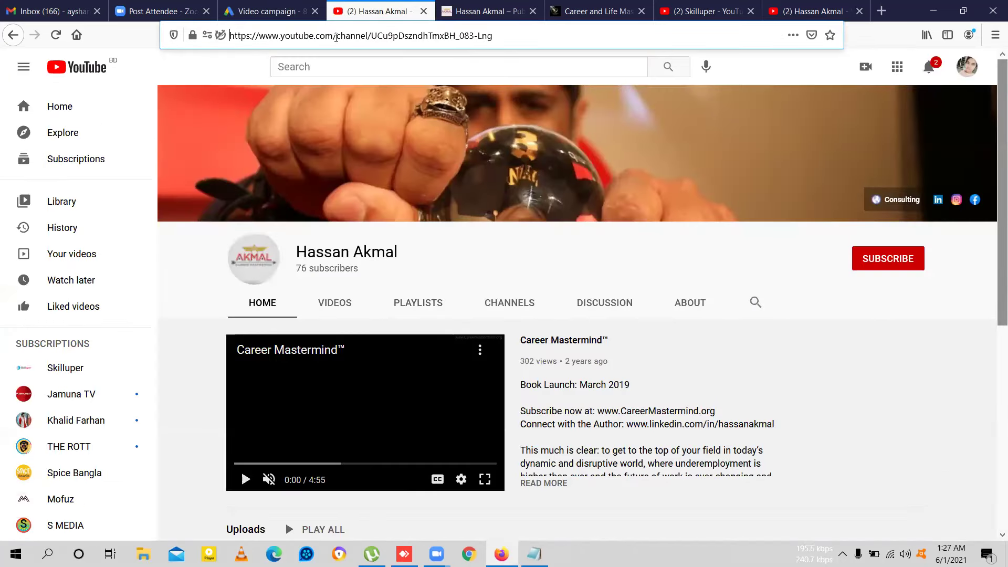
pyautogui.click(433, 32)
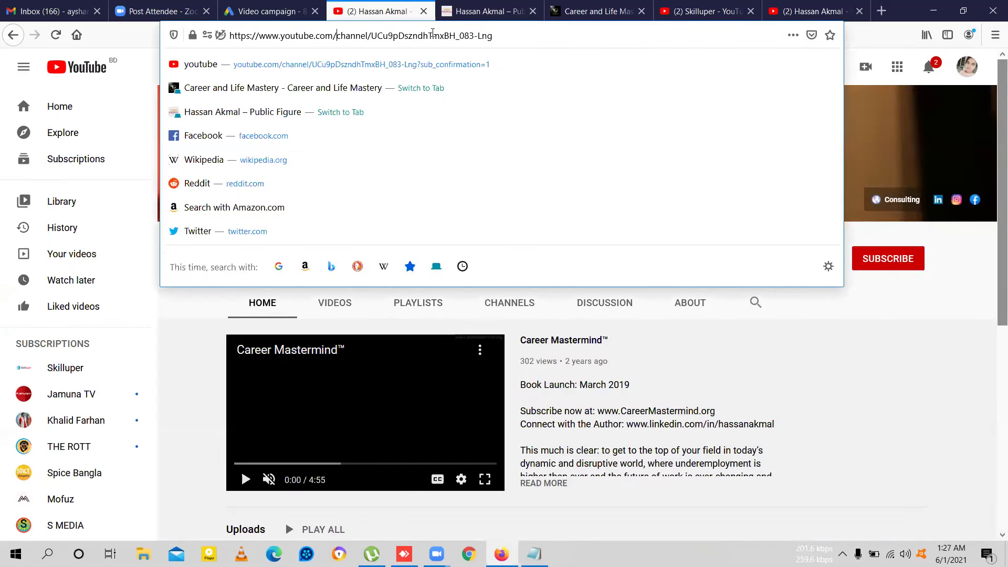
pyautogui.tripleClick(417, 37)
pyautogui.hotkey('ctrl', 'c')
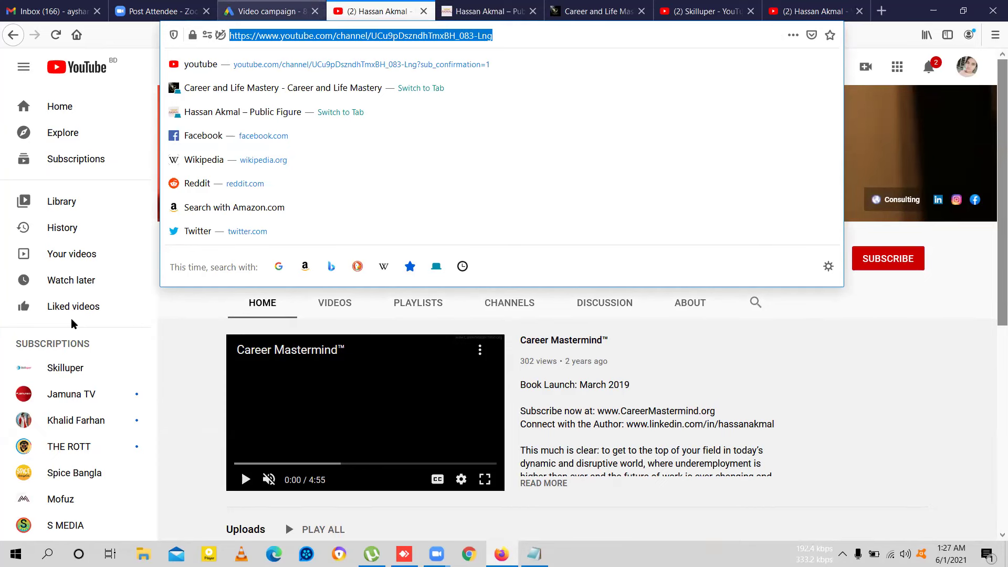
pyautogui.click(272, 11)
pyautogui.hotkey('ctrl', 'a')
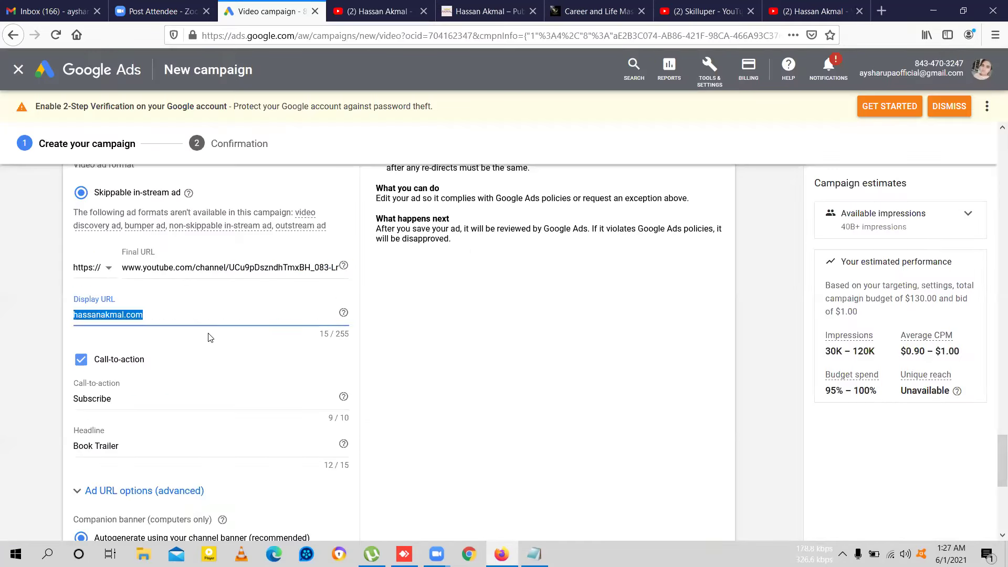
pyautogui.hotkey('ctrl', 'v')
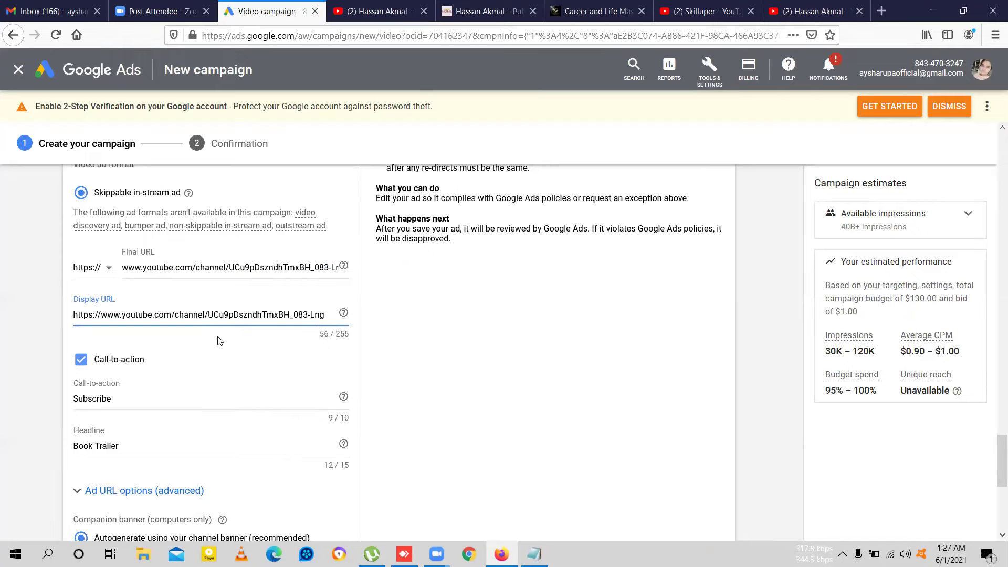
# Step: Review the policy details, final and display URLs, call-to-action, headline, companion banner and ad name before submitting
pyautogui.scroll(2, 220, 341)
pyautogui.scroll(-3, 232, 391)
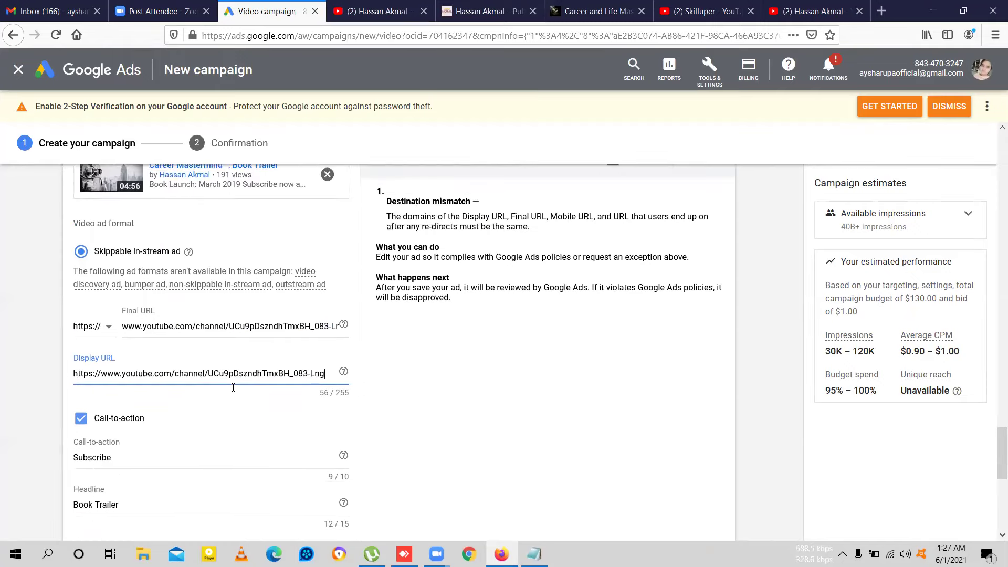
pyautogui.scroll(-3, 165, 388)
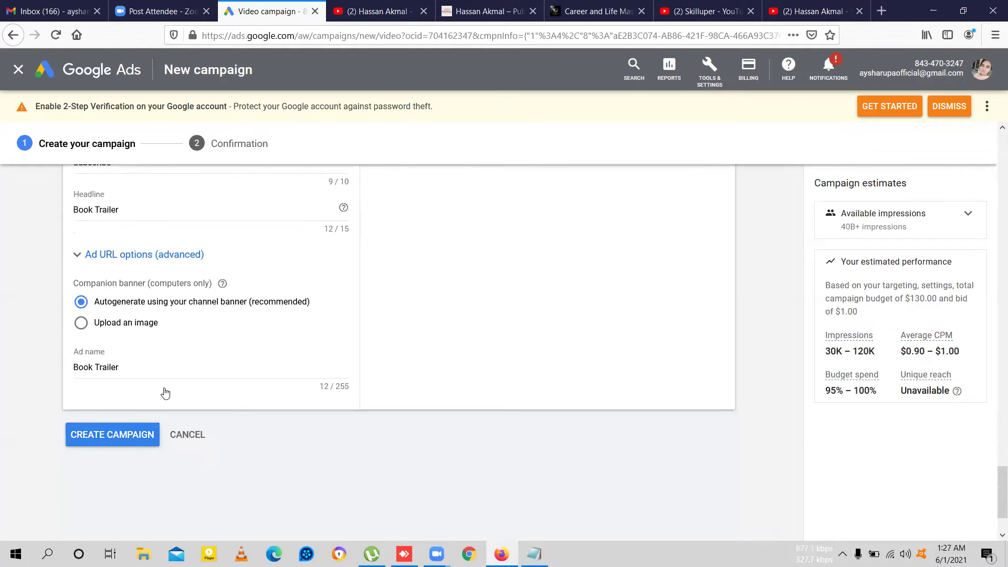
pyautogui.scroll(2, 165, 391)
pyautogui.scroll(3, 165, 391)
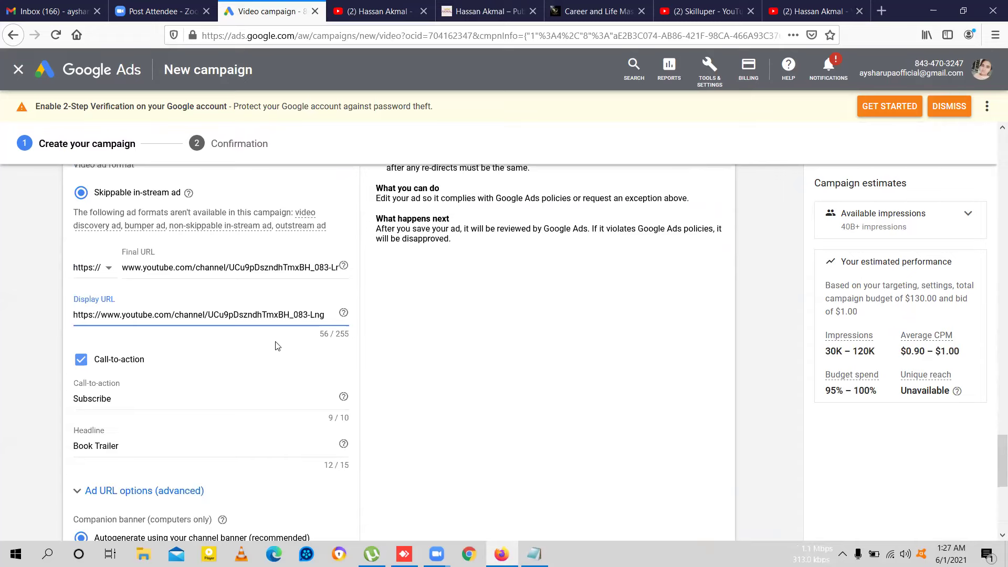
pyautogui.scroll(1, 278, 346)
pyautogui.scroll(2, 278, 345)
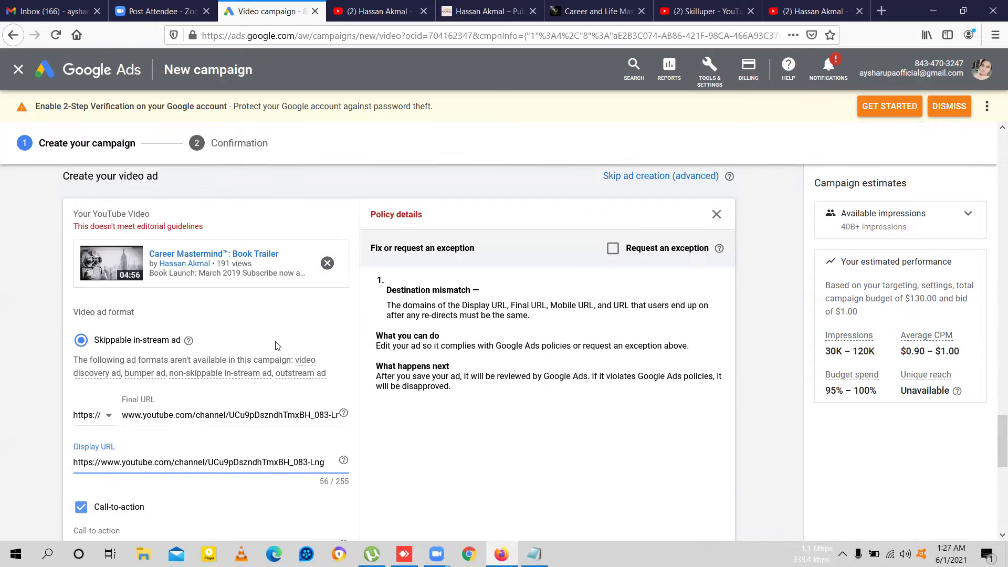
pyautogui.scroll(-3, 277, 346)
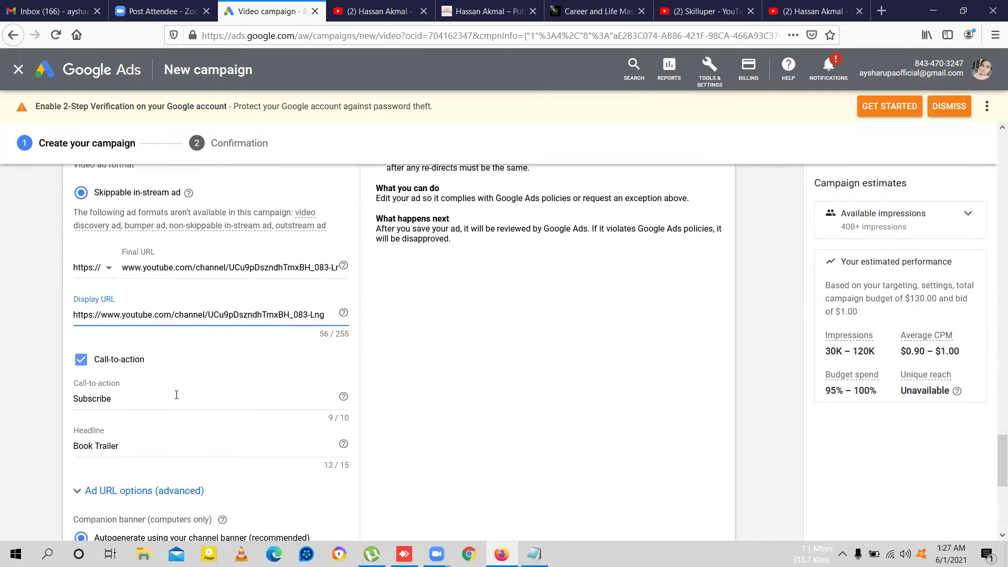
pyautogui.scroll(-2, 177, 395)
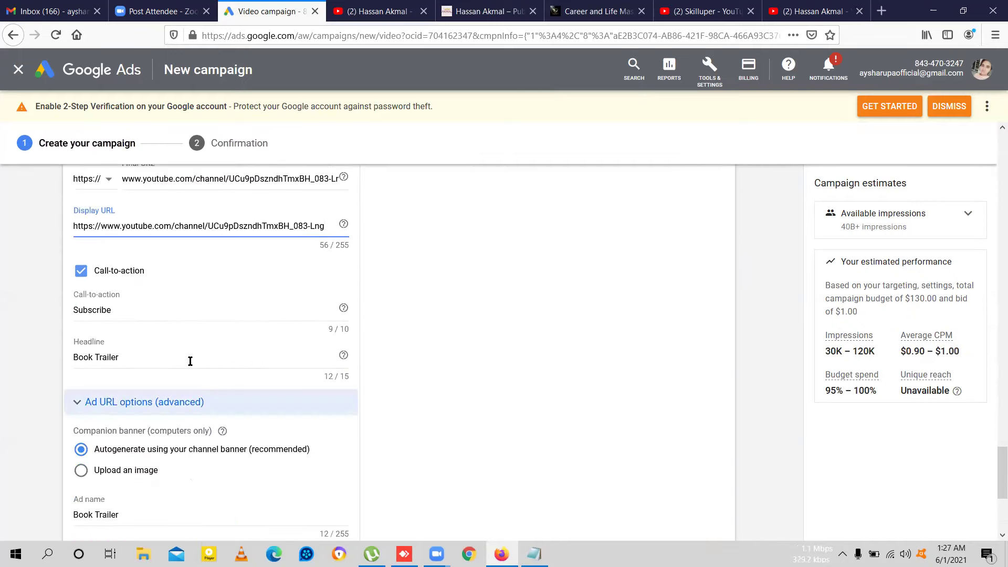
# Step: Create the video campaign and continue from the confirmation to the campaign's page
pyautogui.scroll(-3, 189, 360)
pyautogui.click(113, 426)
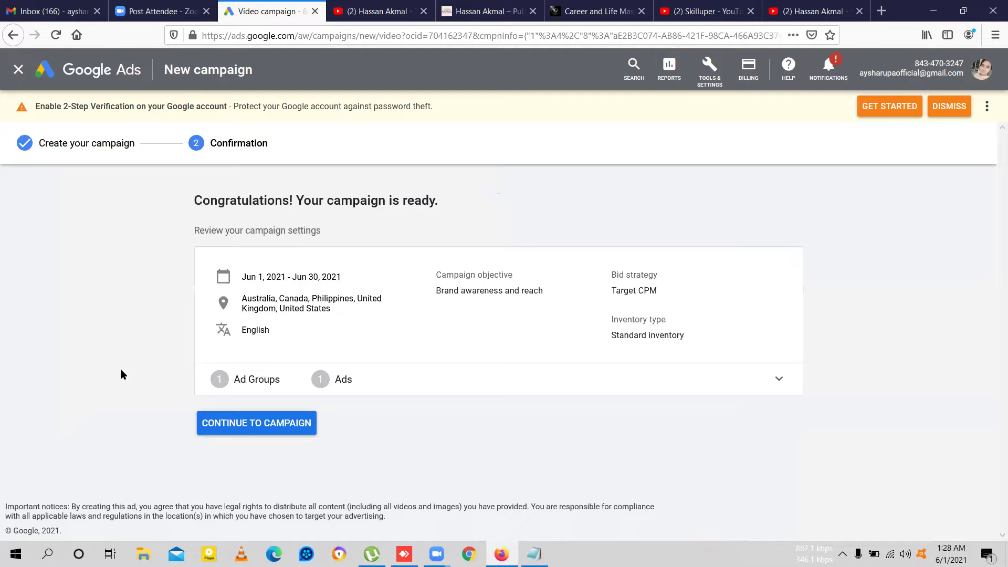
pyautogui.click(240, 425)
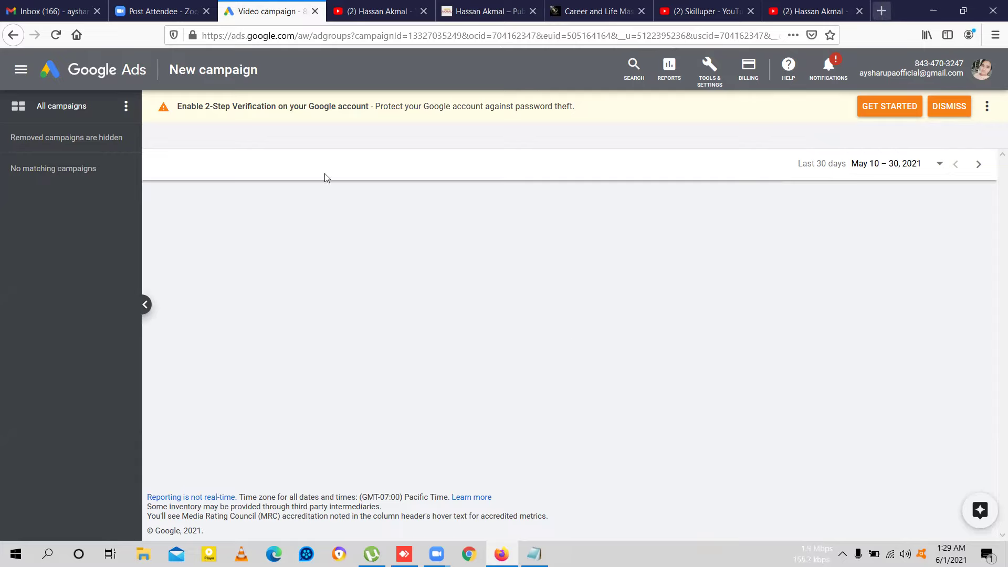
# Step: Search for upwork in a new browser tab, open the Upwork login page and start entering the username or e-mail
pyautogui.hotkey('ctrl', 't')
pyautogui.click(316, 35)
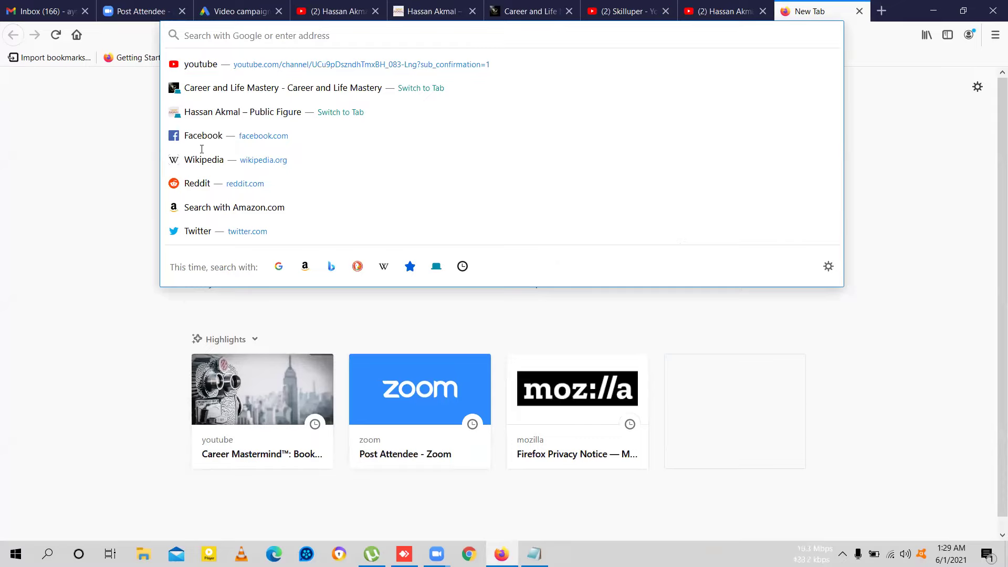
pyautogui.write('u')
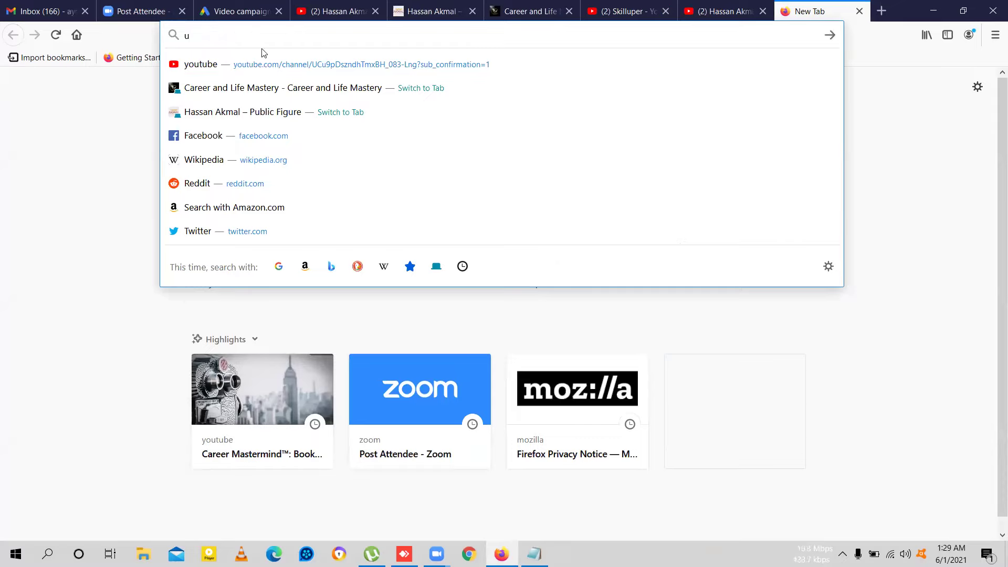
pyautogui.write('pwork')
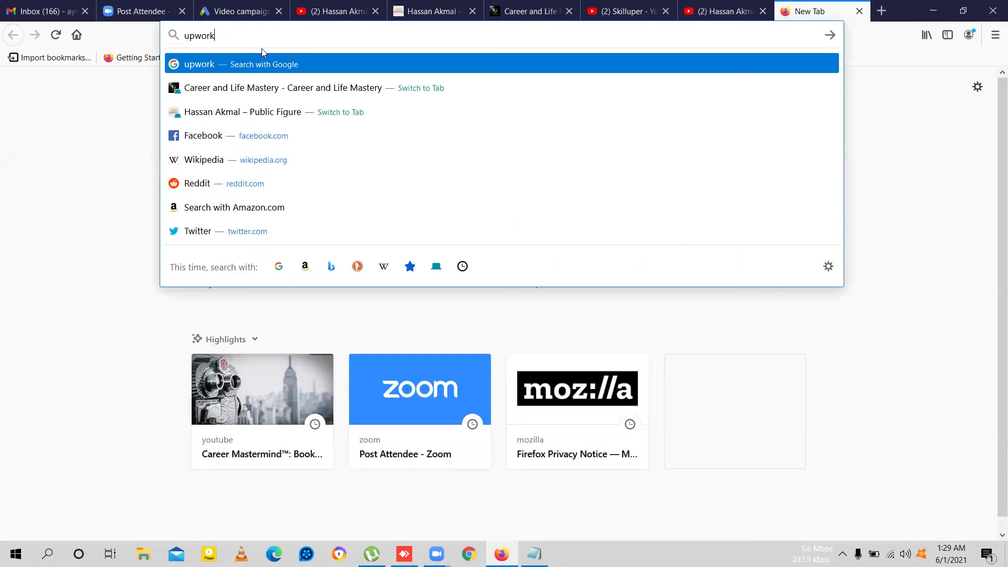
pyautogui.press('Return')
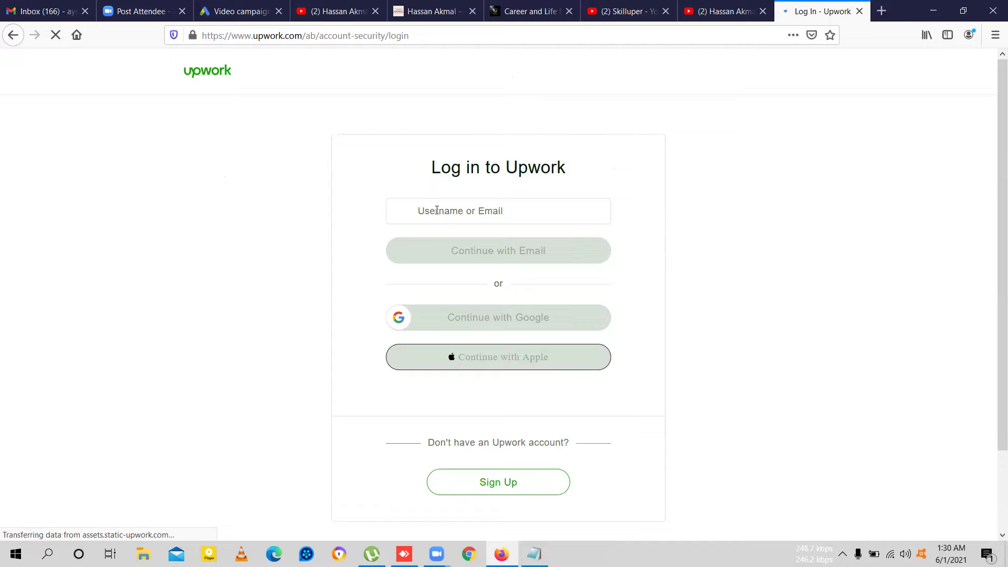
pyautogui.click(437, 210)
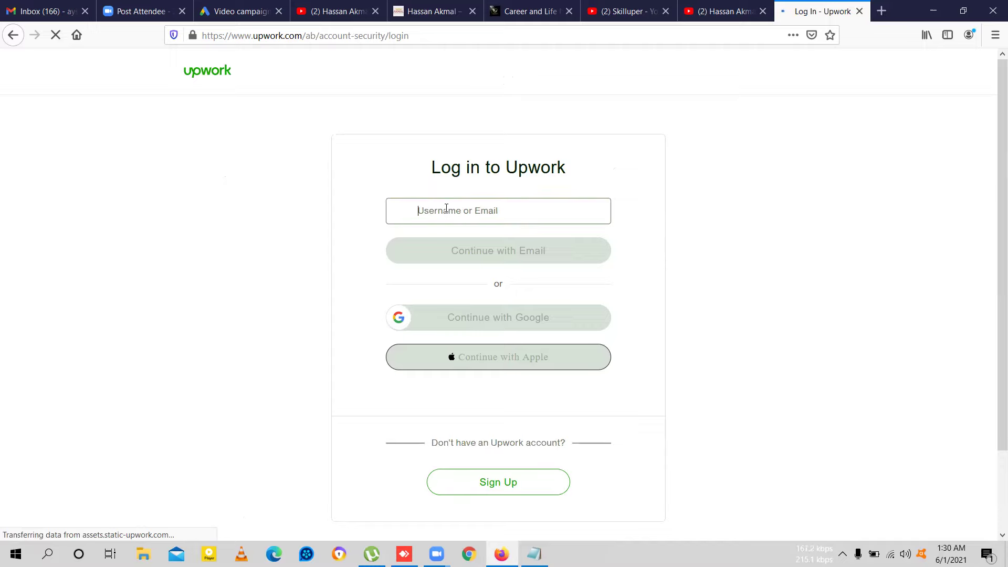